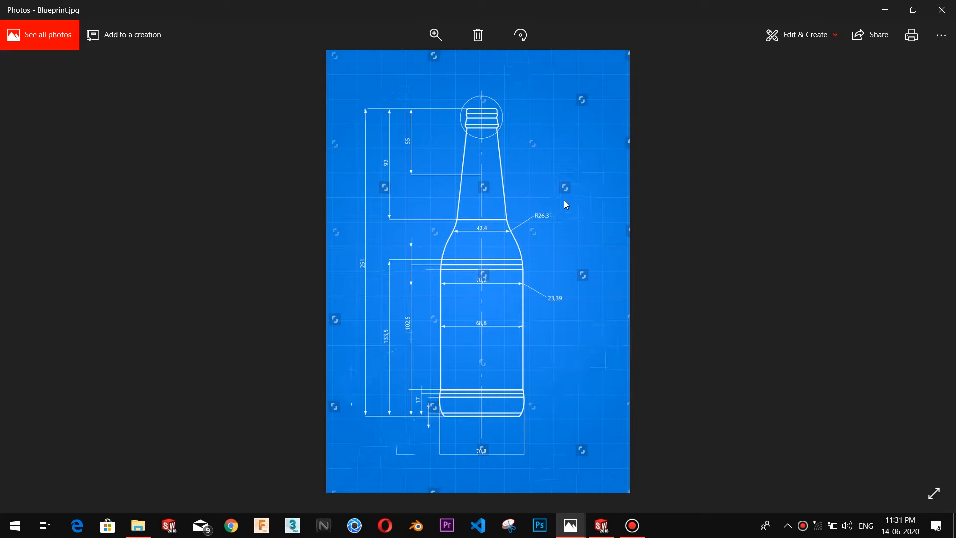
# - View the original stock bottle blueprint image, and switch to the open Part1 document in SOLIDWORKS
pyautogui.moveTo(567, 527)
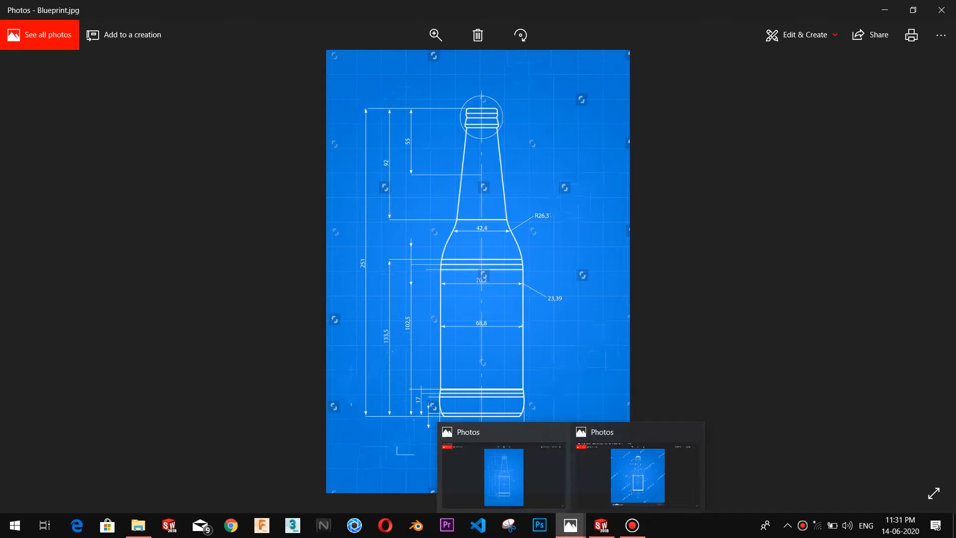
pyautogui.click(635, 471)
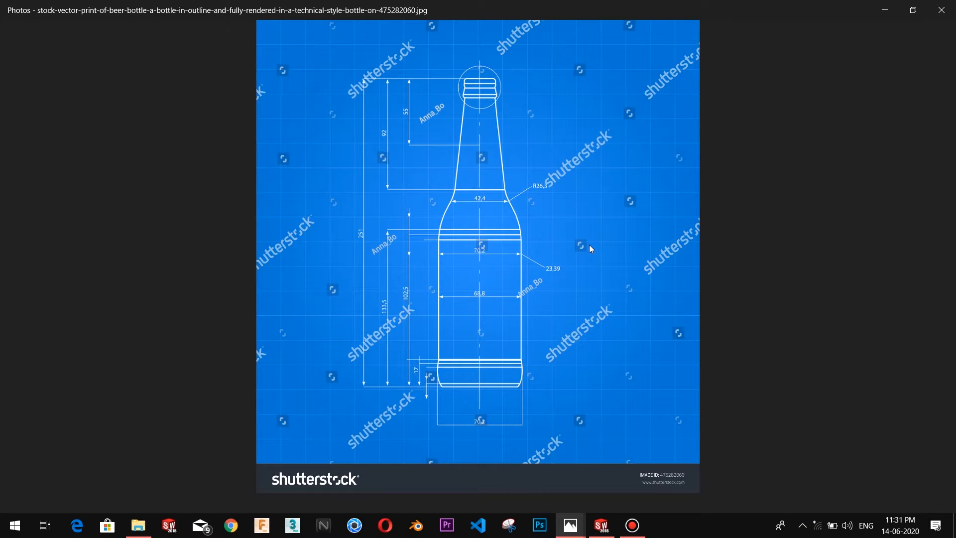
pyautogui.moveTo(601, 525)
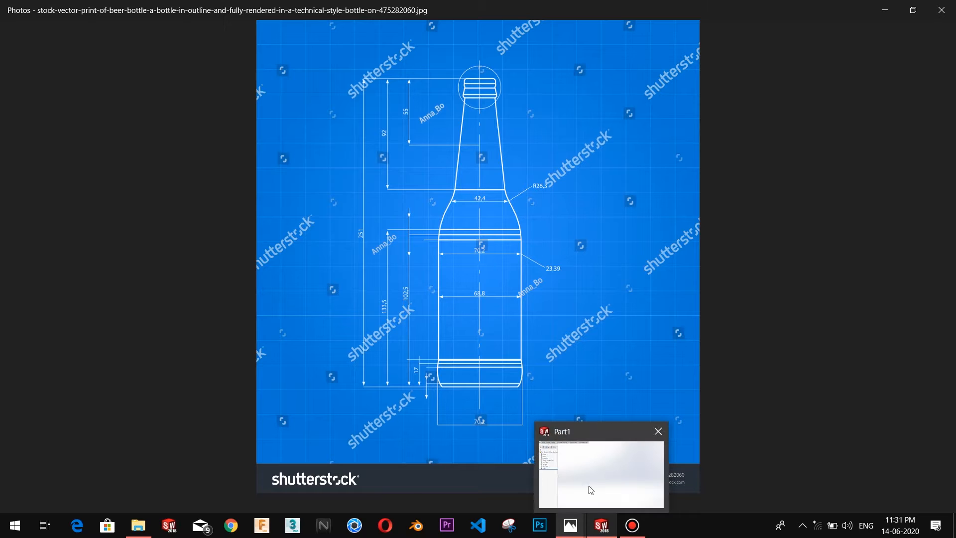
pyautogui.click(591, 489)
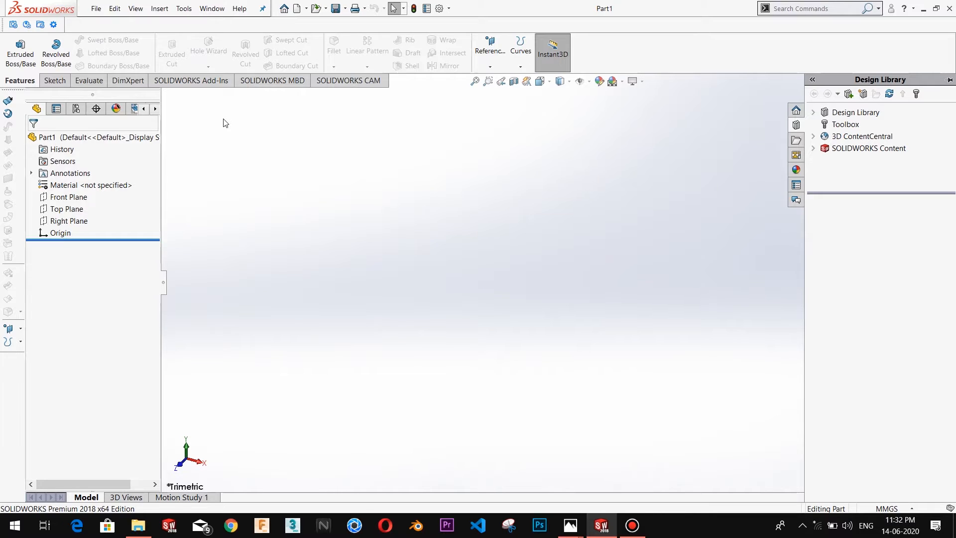
# - Start a new sketch on the Front Plane
pyautogui.click(68, 196)
pyautogui.rightClick(69, 197)
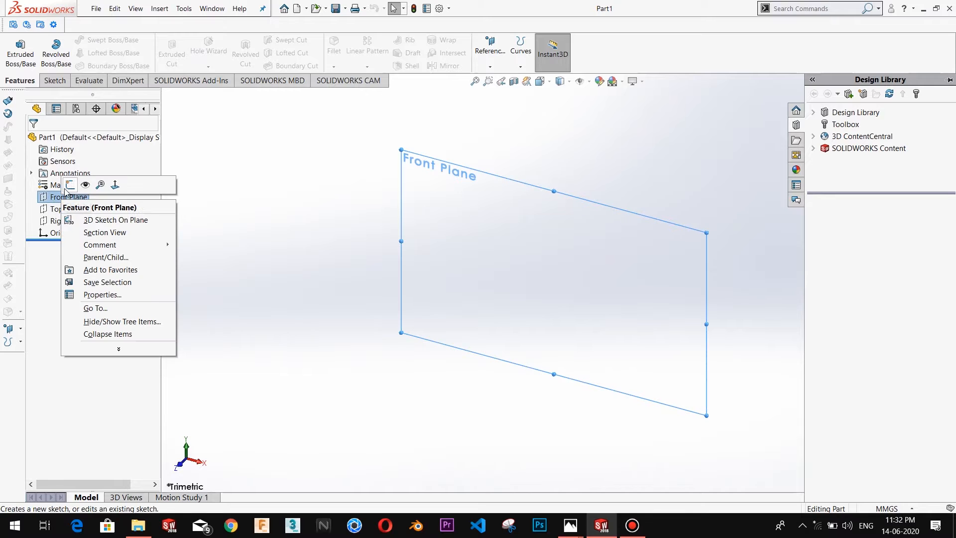
pyautogui.click(69, 190)
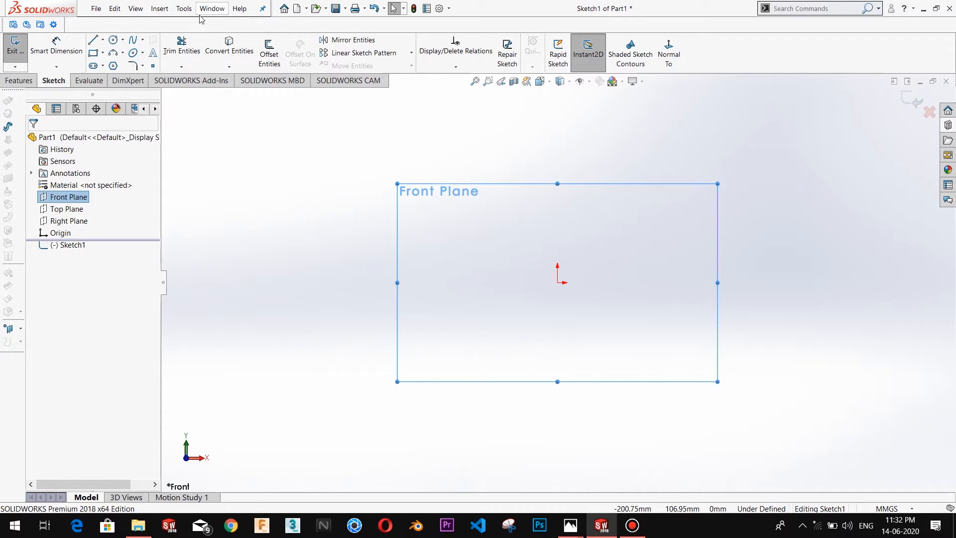
# - Insert the Blueprint image from the beer folder into the sketch as a sketch picture
pyautogui.click(184, 9)
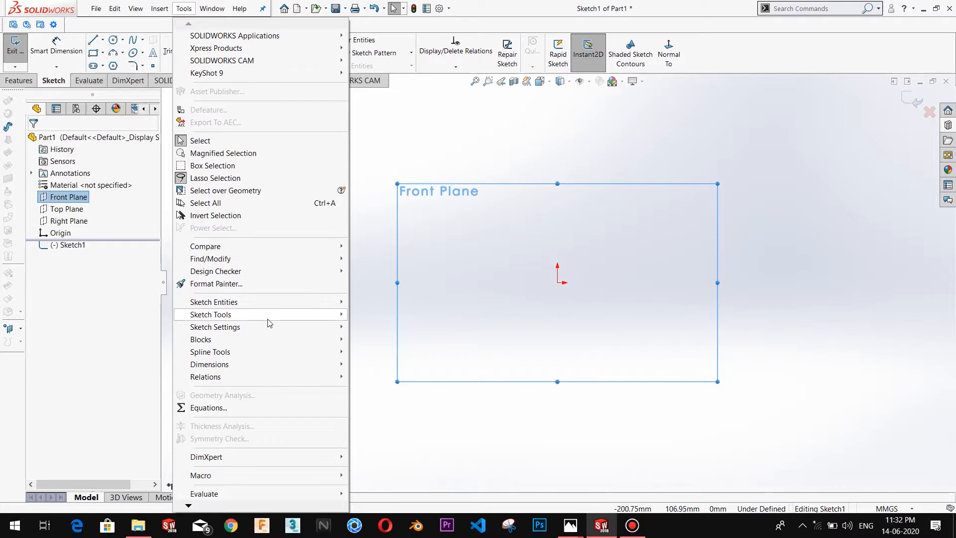
pyautogui.moveTo(270, 316)
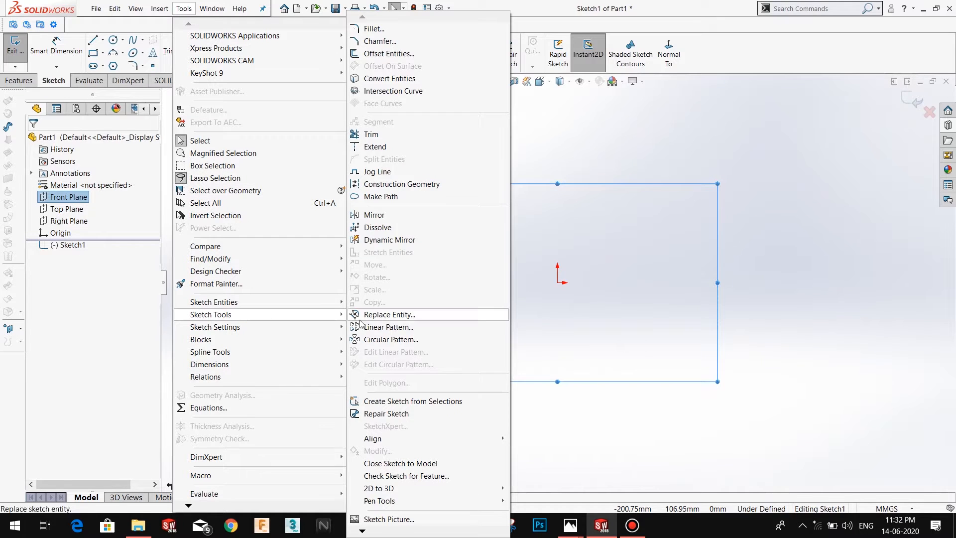
pyautogui.click(421, 520)
pyautogui.click(548, 279)
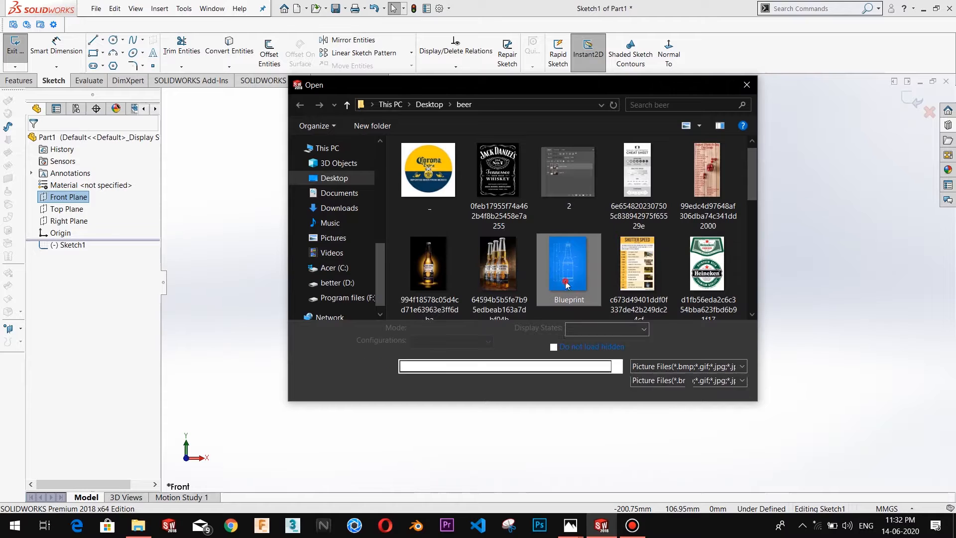
pyautogui.click(651, 385)
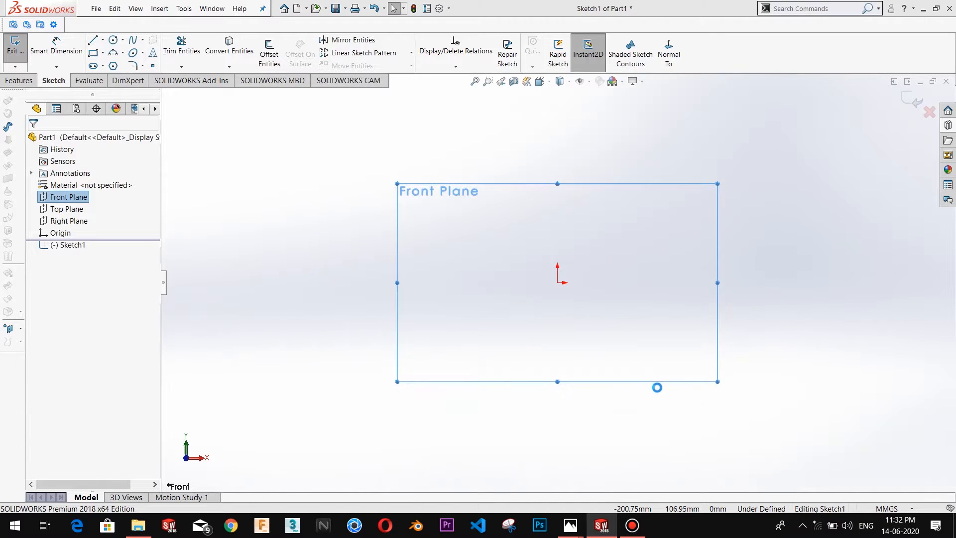
# - Set the sketch picture's origin X position to -510 mm to bring the bottle's axis near the sketch origin
pyautogui.press('f')
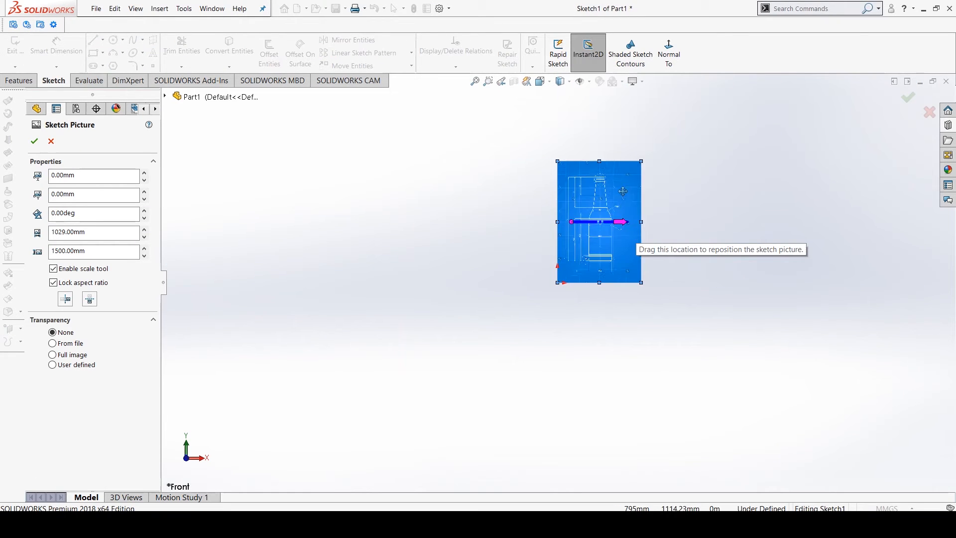
pyautogui.scroll(-2, 536, 389)
pyautogui.scroll(2, 538, 383)
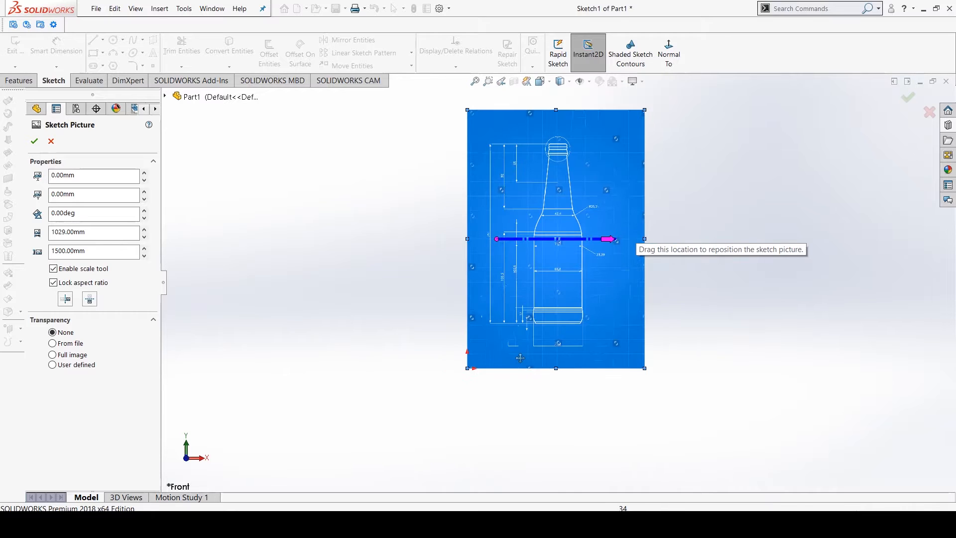
pyautogui.scroll(-1, 566, 328)
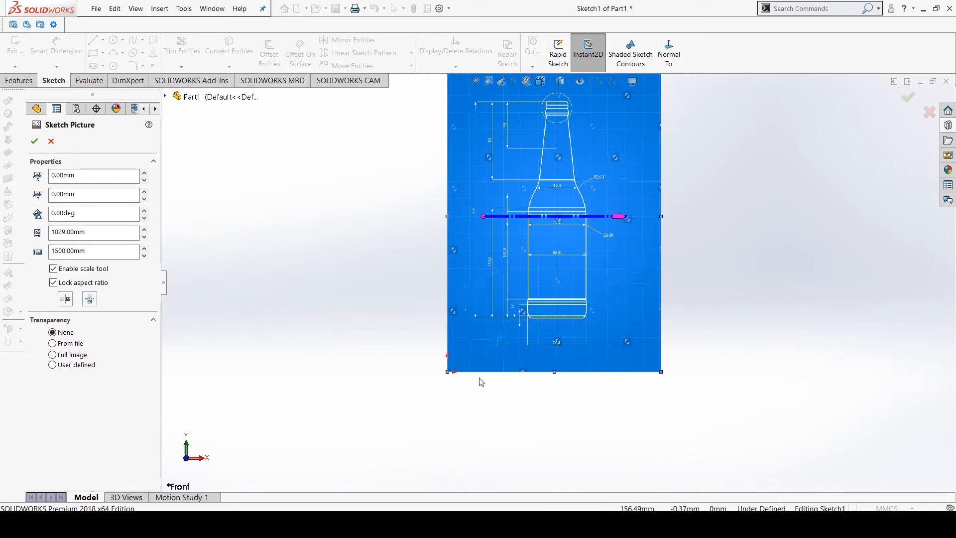
pyautogui.scroll(-1, 566, 281)
pyautogui.scroll(1, 587, 254)
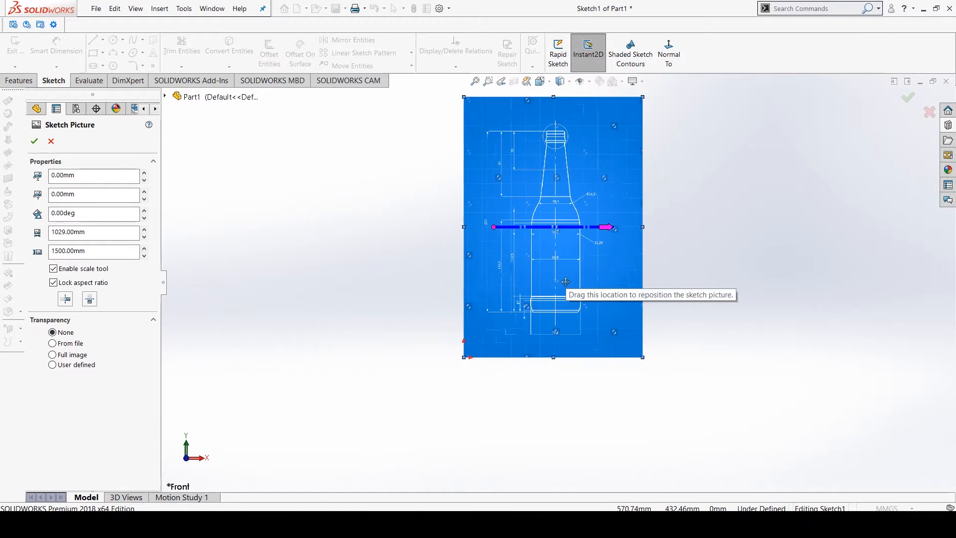
pyautogui.scroll(1, 587, 253)
pyautogui.scroll(-2, 626, 156)
pyautogui.scroll(1, 622, 159)
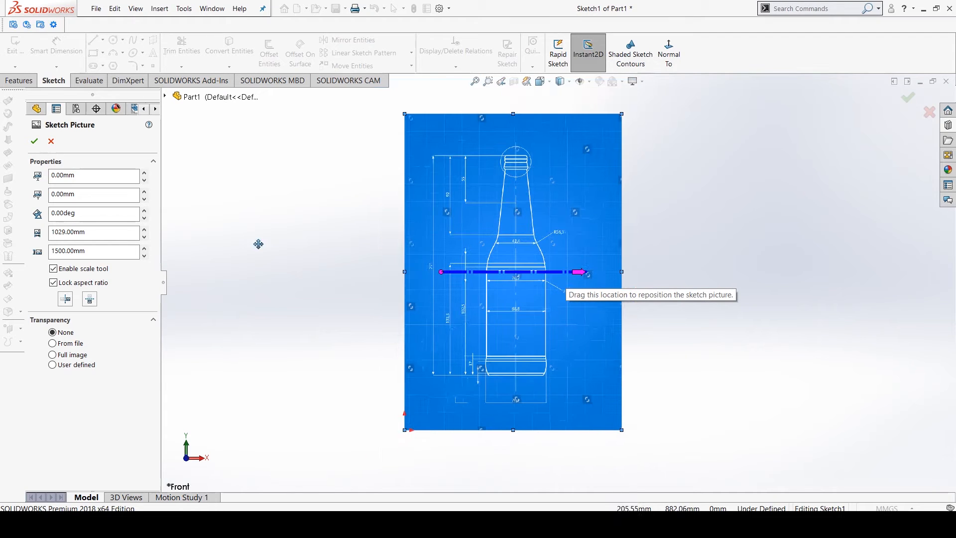
pyautogui.click(144, 173)
pyautogui.click(144, 180)
pyautogui.click(144, 180)
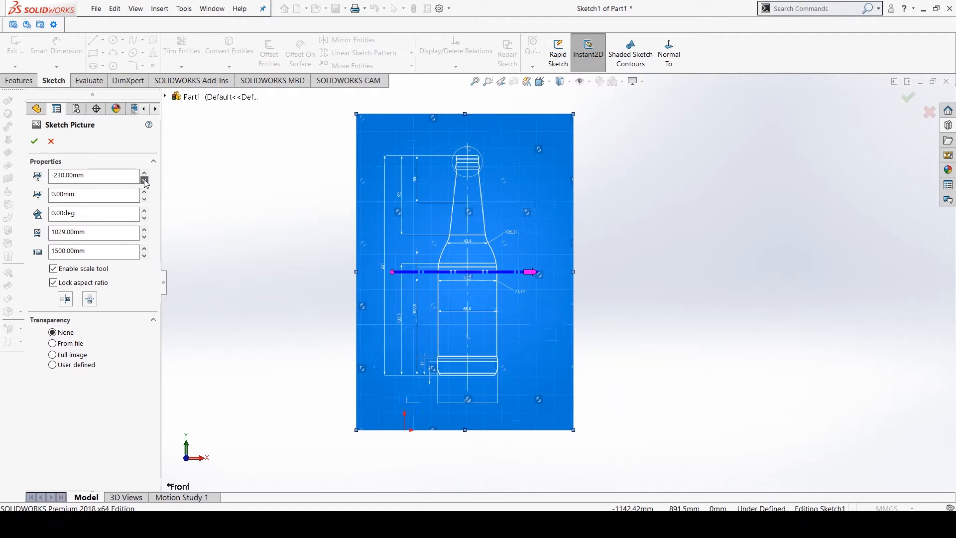
pyautogui.click(144, 180)
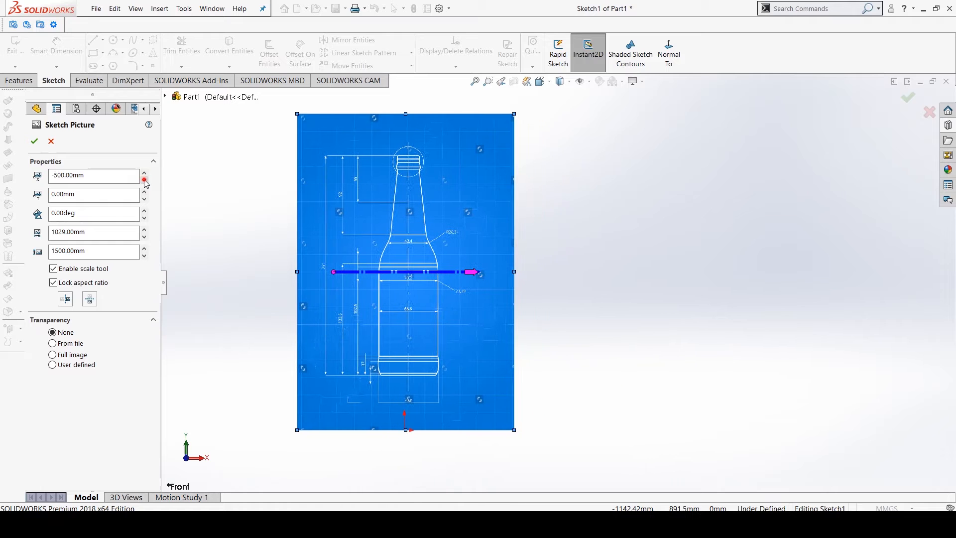
# - Set the sketch picture's origin Y position to -240 mm to bring the bottle's base near the sketch origin
pyautogui.click(144, 192)
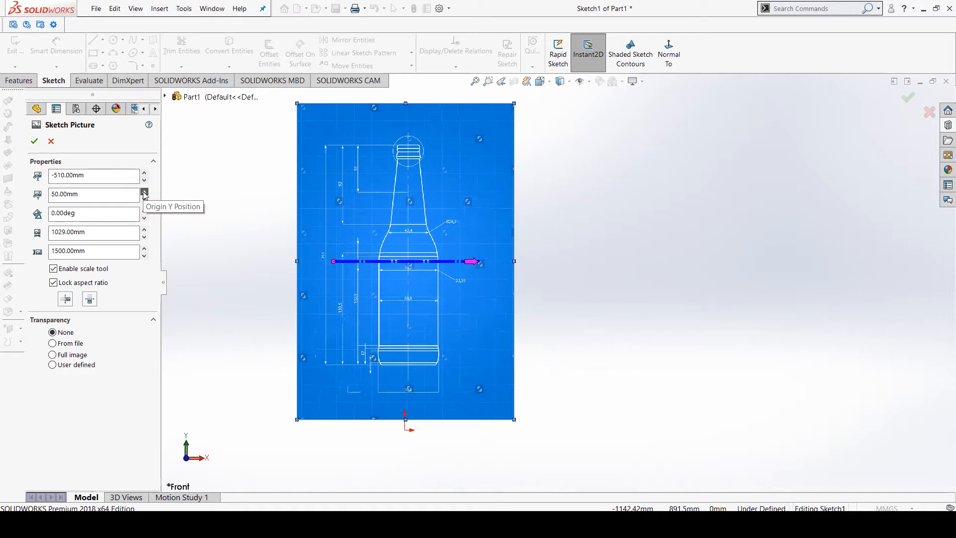
pyautogui.click(144, 198)
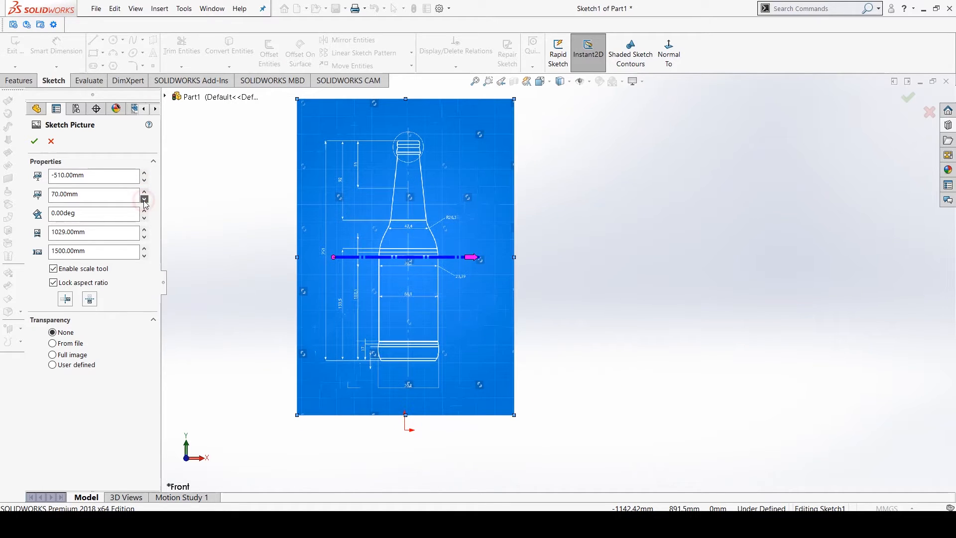
pyautogui.click(144, 199)
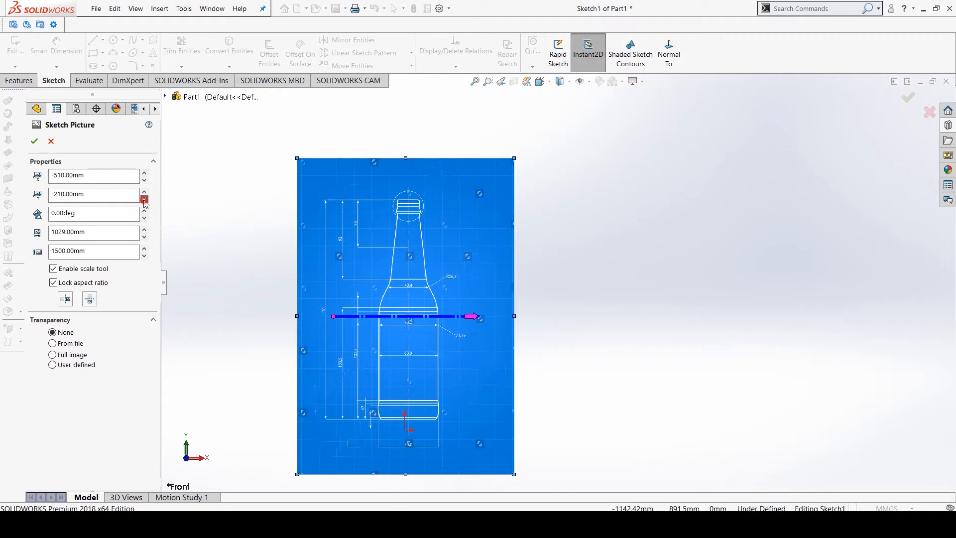
# - Refine the picture's position to X -527 mm and Y -260 mm so the bottle's base centre sits on the origin
pyautogui.scroll(-3, 422, 445)
pyautogui.scroll(-10, 443, 315)
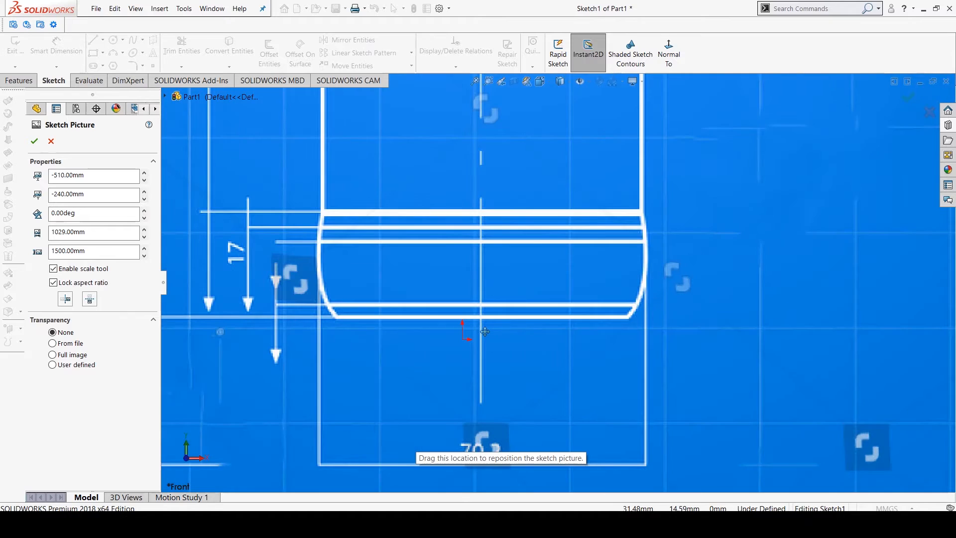
pyautogui.click(143, 179)
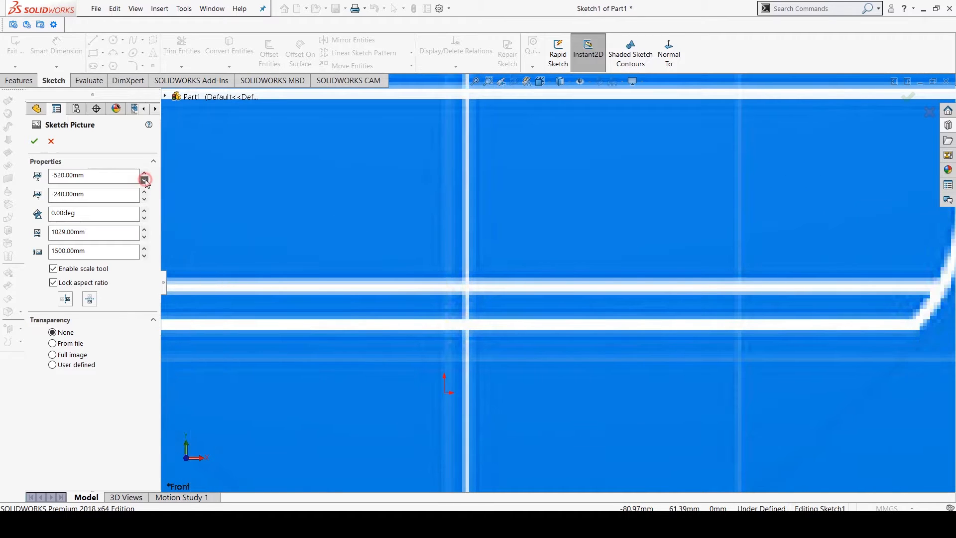
pyautogui.click(144, 180)
pyautogui.click(64, 175)
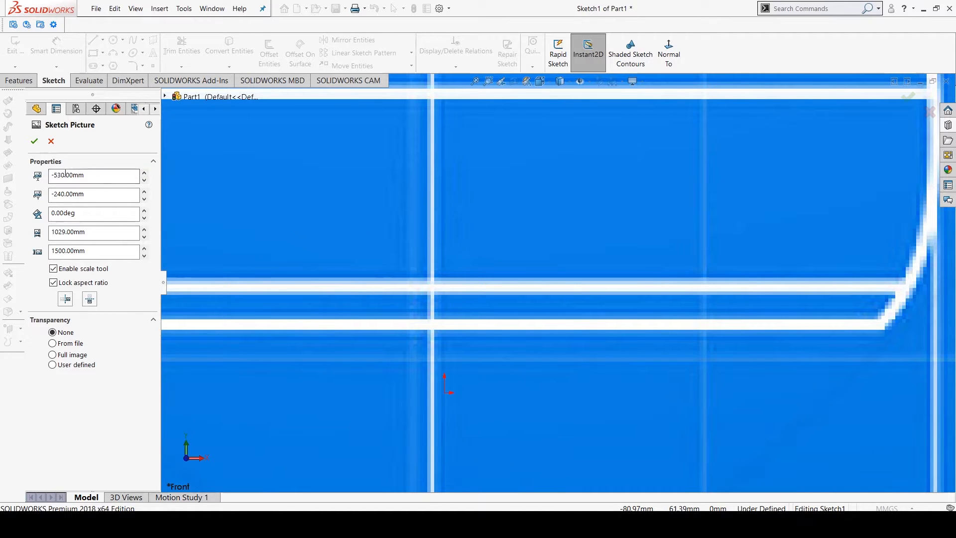
pyautogui.click(98, 194)
pyautogui.click(144, 200)
pyautogui.click(144, 200)
# - Check the blueprint's alignment with the origin and accept the sketch picture's placement
pyautogui.scroll(10, 548, 224)
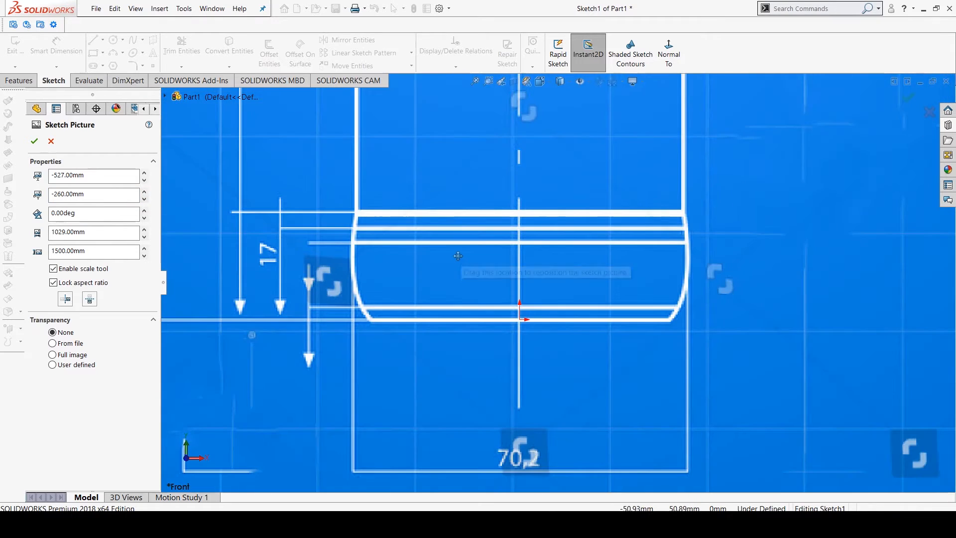
pyautogui.scroll(-2, 595, 168)
pyautogui.scroll(1, 573, 249)
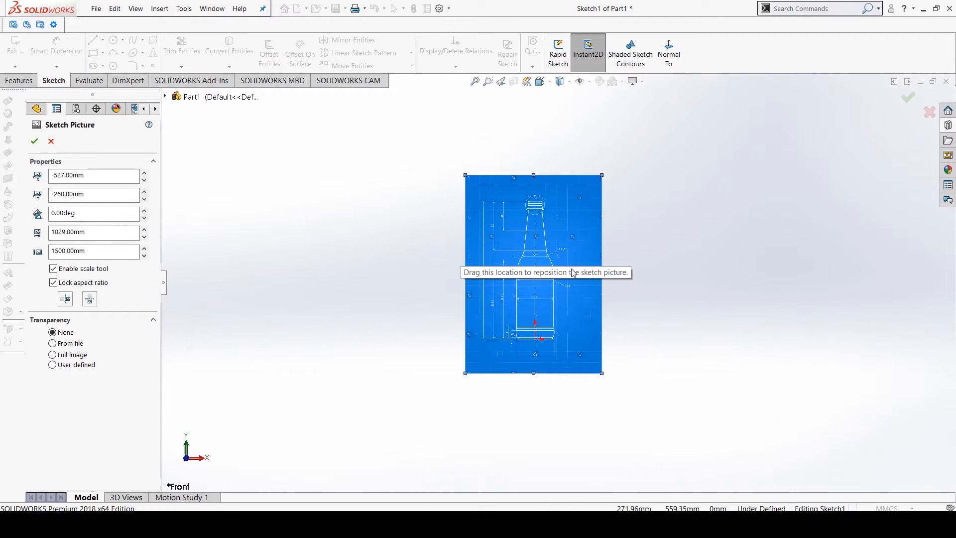
pyautogui.scroll(-1, 564, 249)
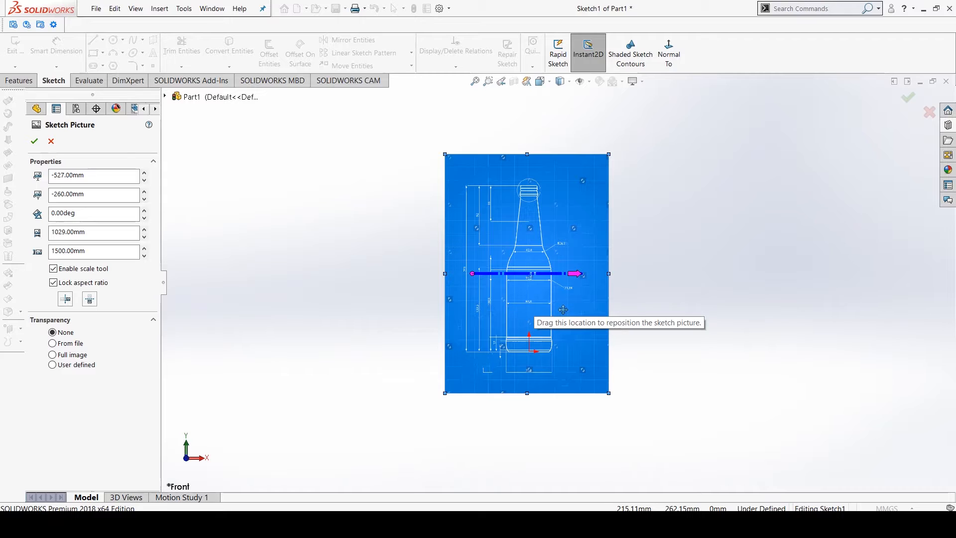
pyautogui.scroll(-1, 562, 259)
pyautogui.scroll(1, 557, 249)
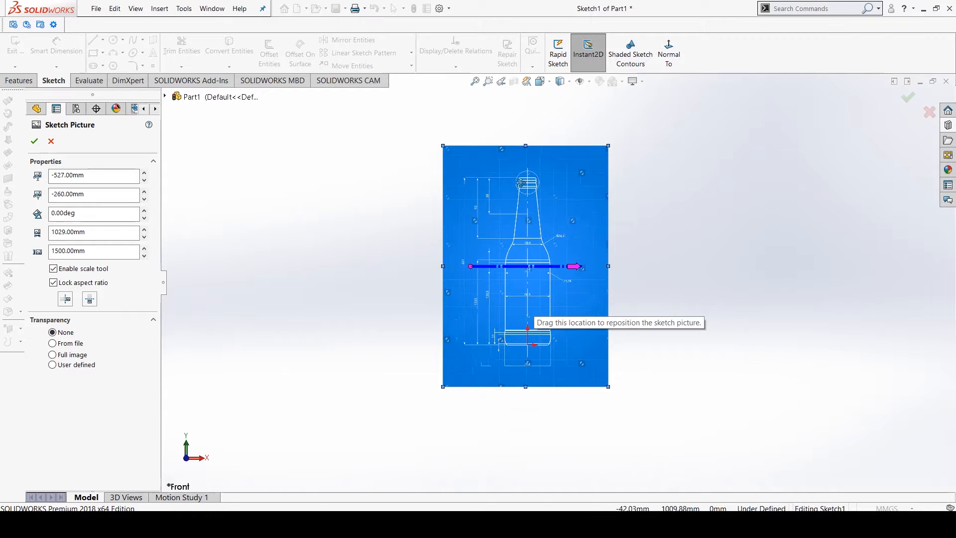
pyautogui.scroll(-1, 542, 231)
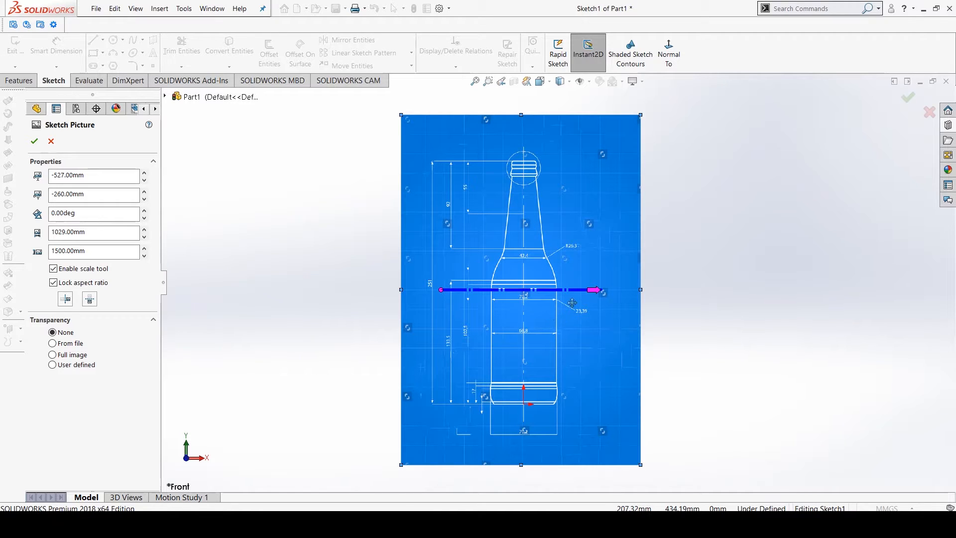
pyautogui.scroll(-1, 571, 302)
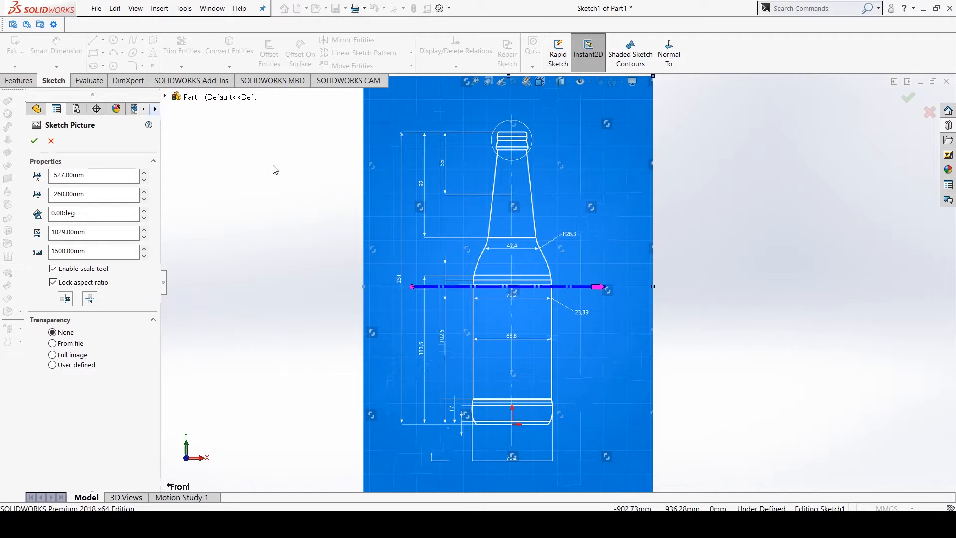
pyautogui.click(907, 100)
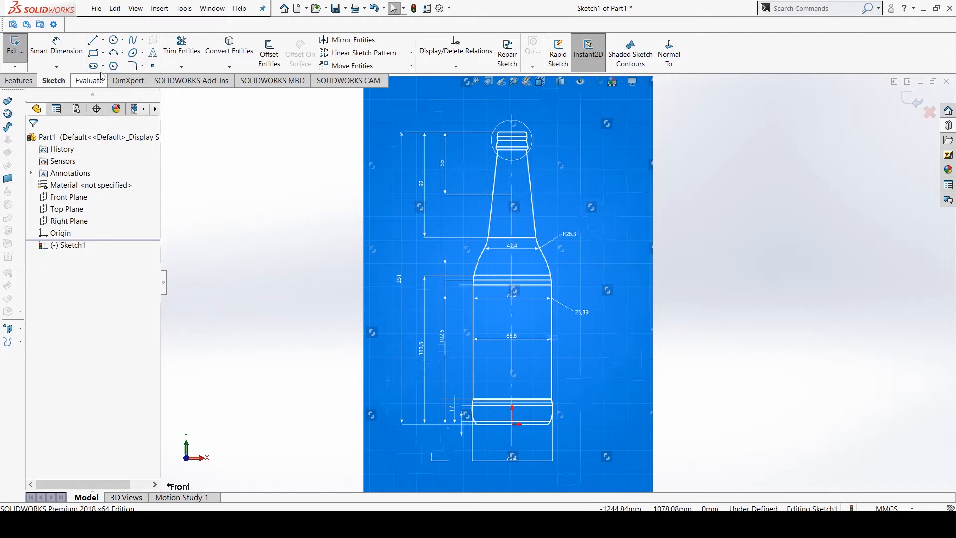
# - Draw a vertical centerline through the origin along the bottle's axis, from above the mouth to below the base
pyautogui.rightClick(60, 201)
pyautogui.click(214, 219)
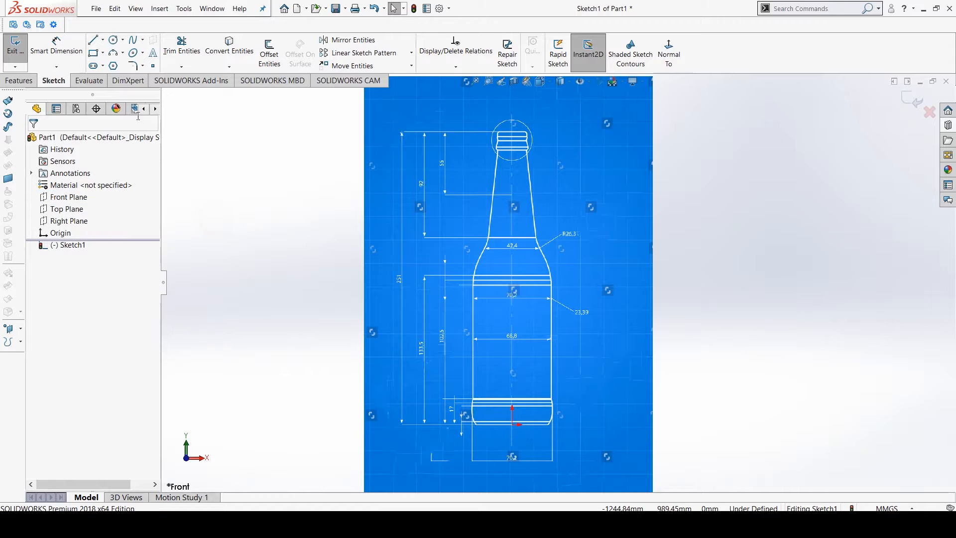
pyautogui.click(103, 40)
pyautogui.click(117, 64)
pyautogui.scroll(2, 497, 194)
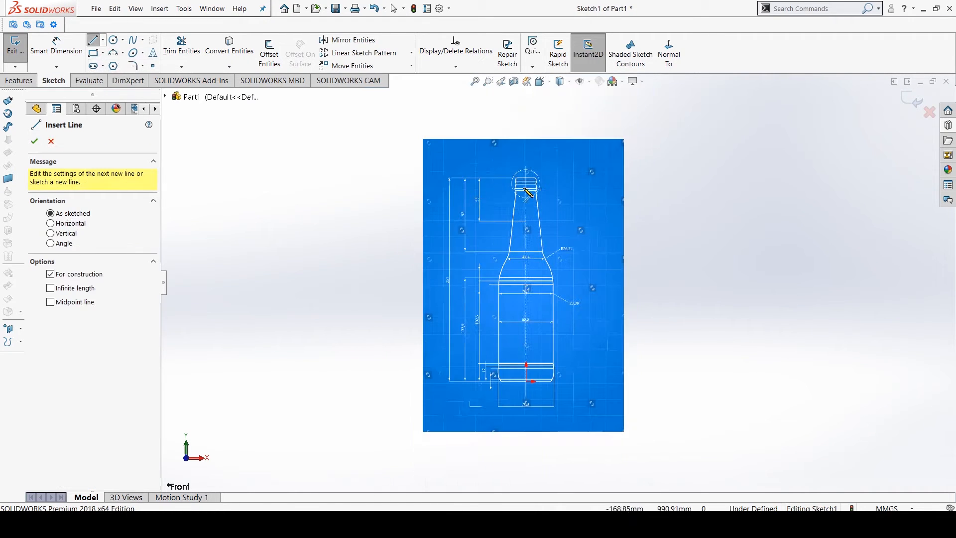
pyautogui.scroll(-1, 583, 351)
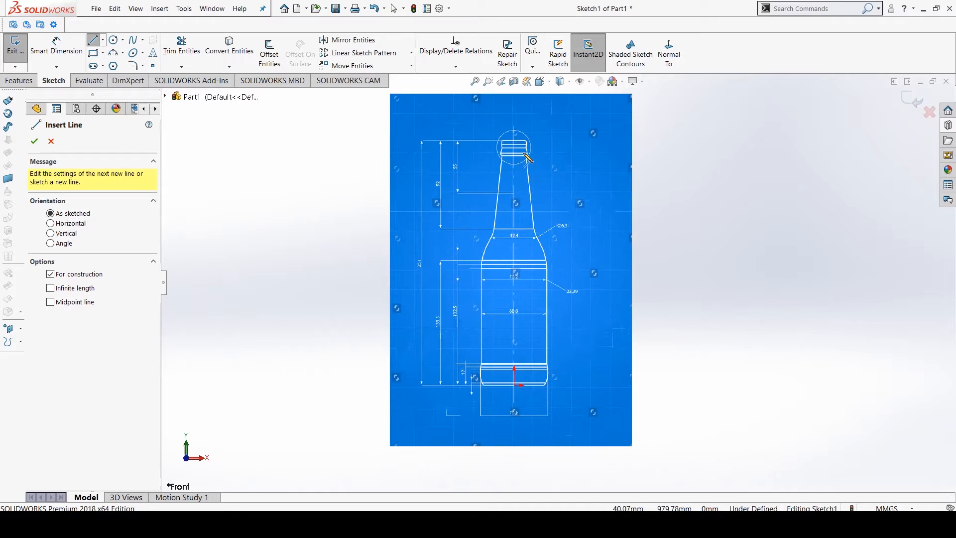
pyautogui.click(516, 114)
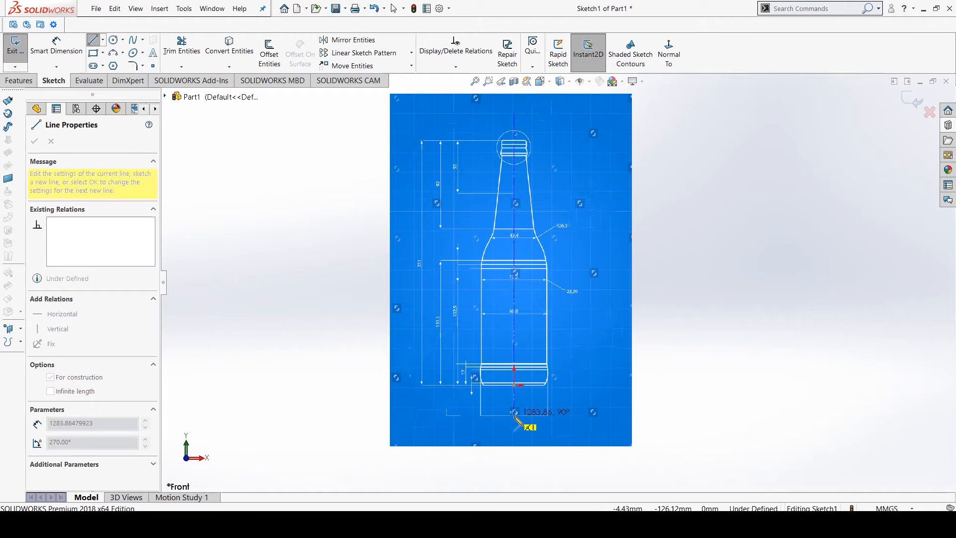
pyautogui.click(518, 442)
pyautogui.scroll(-2, 545, 367)
pyautogui.press('Escape')
pyautogui.press('Escape')
pyautogui.scroll(4, 558, 283)
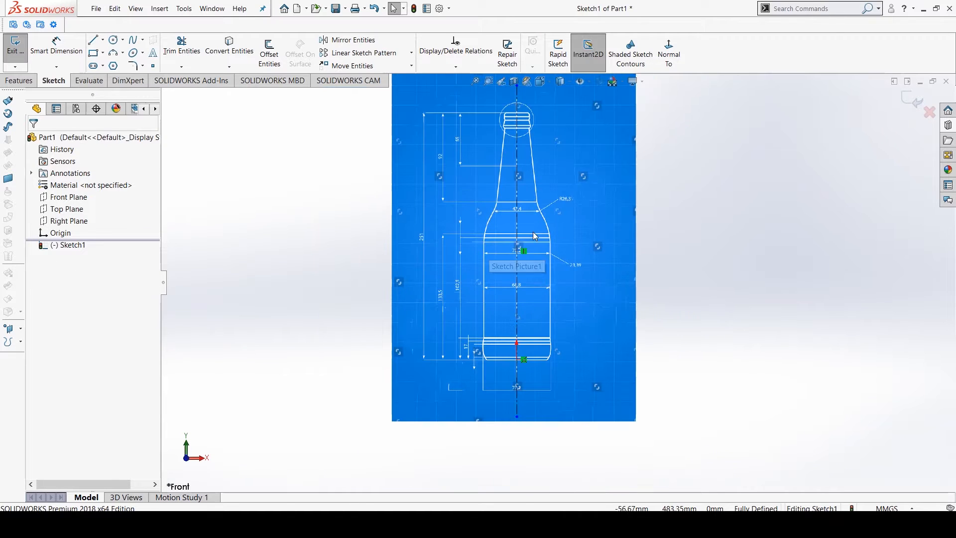
# - Draw a horizontal line along the mouth's top edge from the centerline to the start of the left rounded corner
pyautogui.scroll(-1, 576, 196)
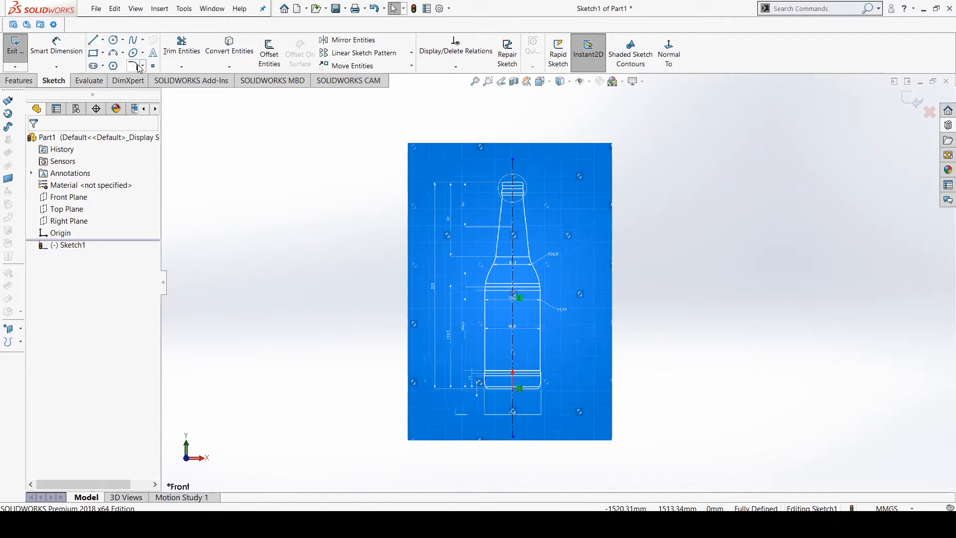
pyautogui.scroll(-1, 509, 169)
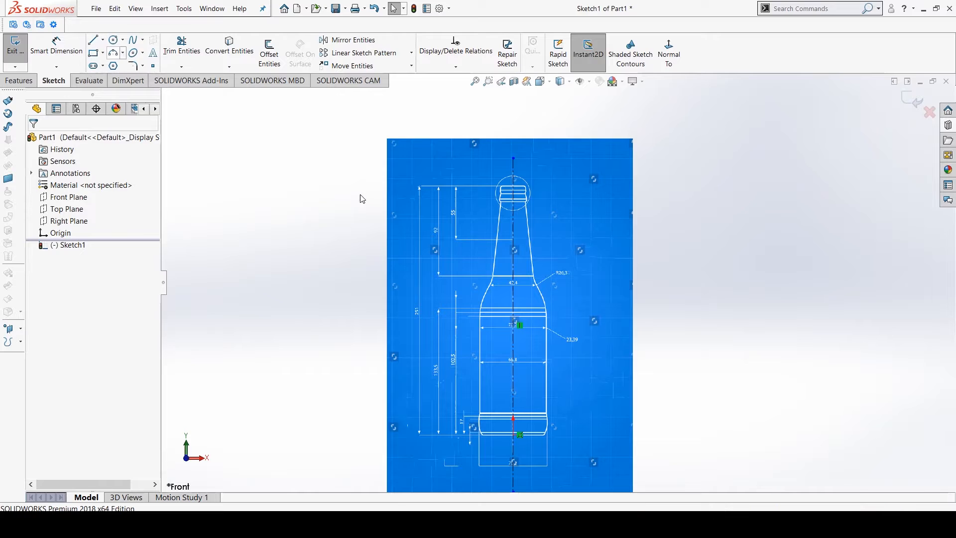
pyautogui.scroll(-2, 527, 221)
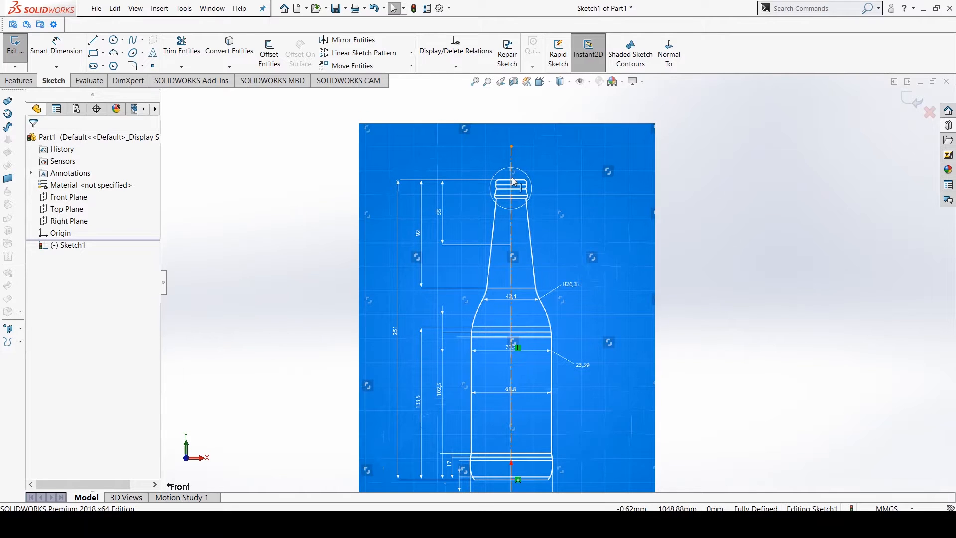
pyautogui.scroll(5, 509, 184)
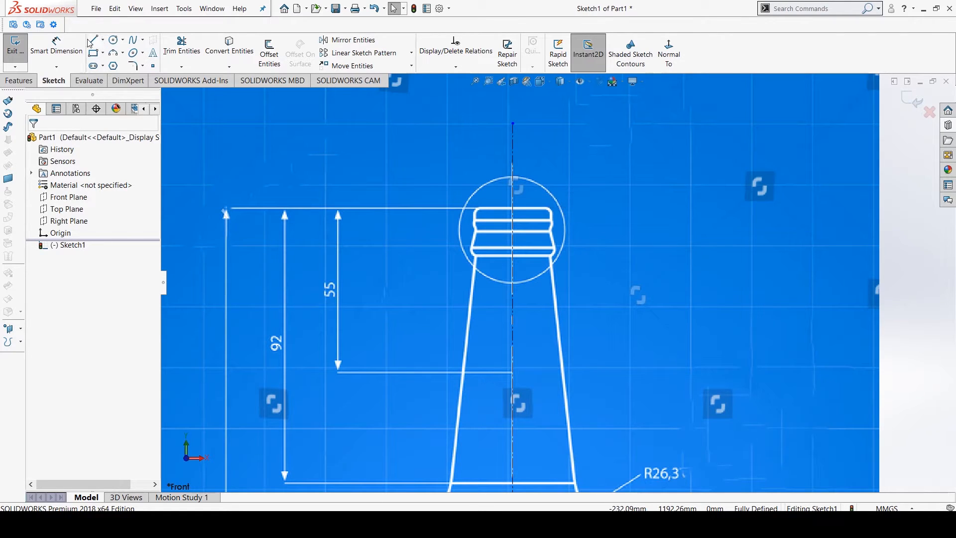
pyautogui.click(93, 39)
pyautogui.click(511, 209)
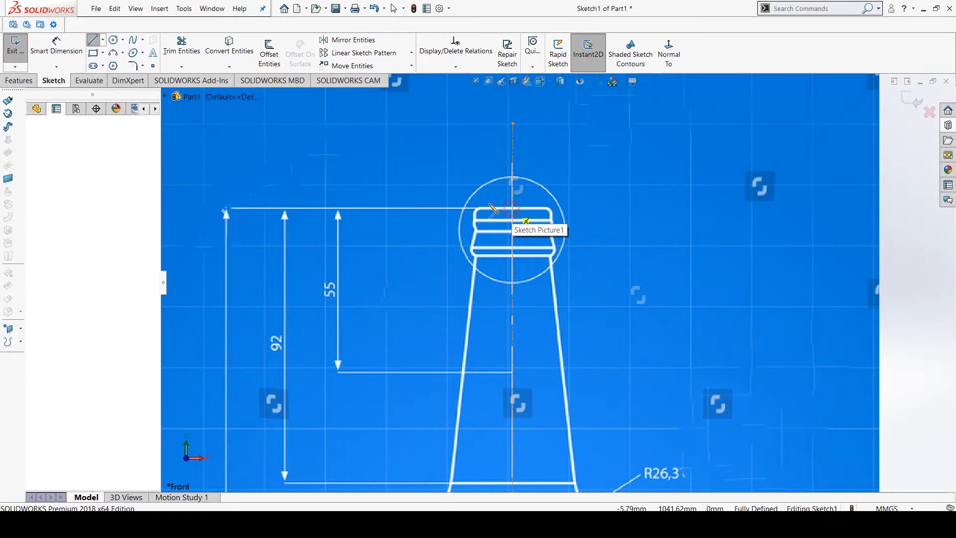
pyautogui.click(478, 209)
pyautogui.press('Escape')
pyautogui.scroll(-6, 468, 193)
pyautogui.click(94, 40)
pyautogui.click(499, 241)
pyautogui.press('Escape')
# - Trace the lip's left rounded corner with an arc of about 5.7 mm radius and continue down its side with a vertical line
pyautogui.click(113, 53)
pyautogui.click(499, 241)
pyautogui.click(487, 255)
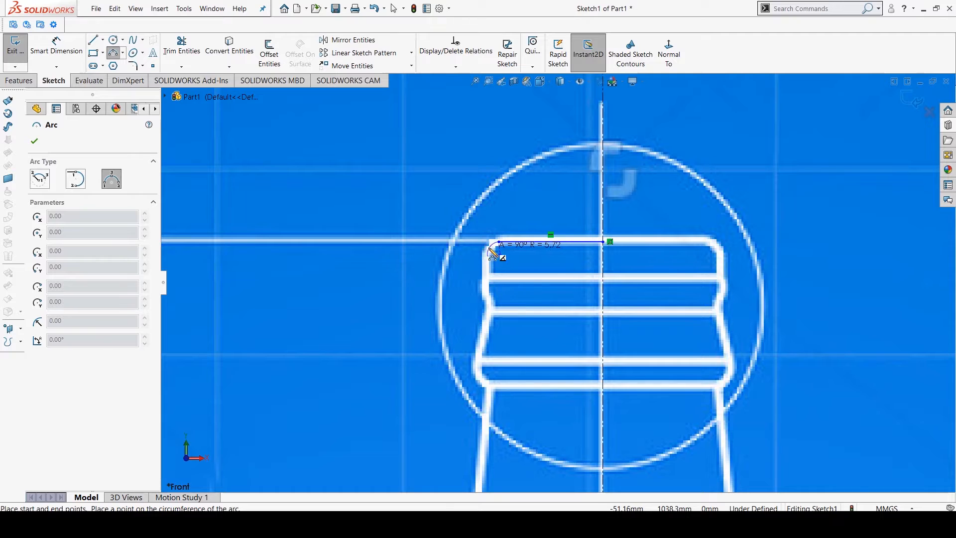
pyautogui.click(490, 247)
pyautogui.press('l')
pyautogui.click(488, 255)
pyautogui.click(485, 298)
pyautogui.press('Escape')
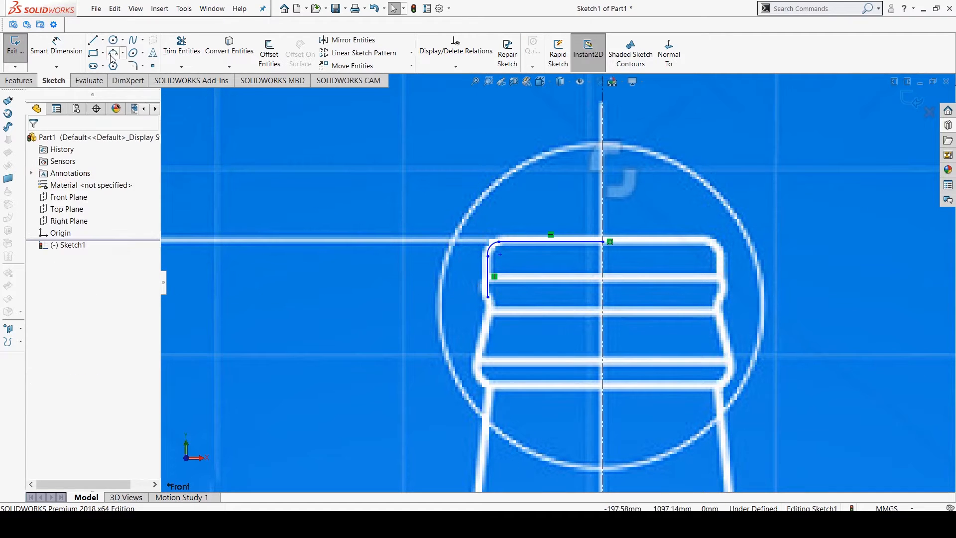
# - Trace the groove below the lip with a three-point arc of about 20.4 mm radius and a slanted line to the lower bead
pyautogui.press('a')
pyautogui.click(487, 297)
pyautogui.click(487, 323)
pyautogui.click(489, 311)
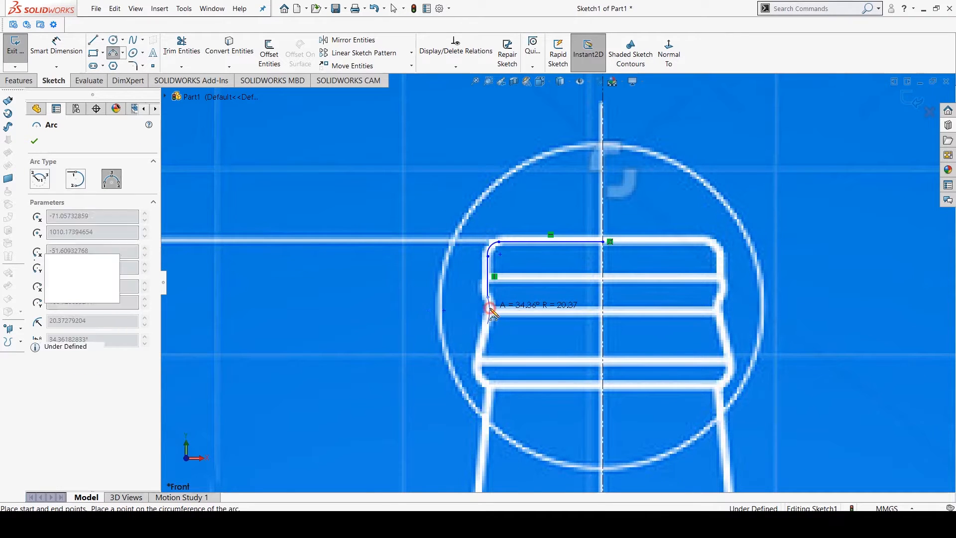
pyautogui.click(93, 40)
pyautogui.click(487, 323)
pyautogui.click(476, 360)
pyautogui.press('Escape')
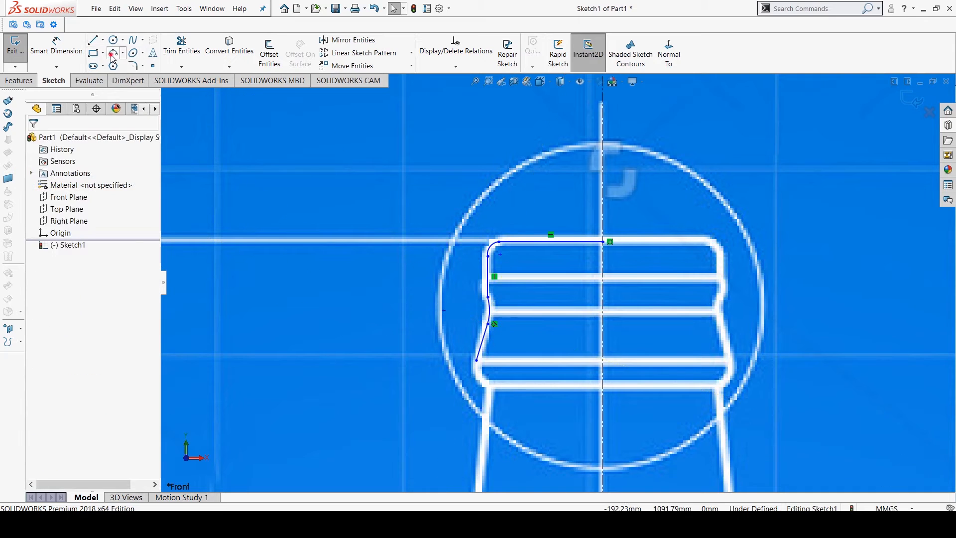
# - Trace the lower bead's rounded left side with an arc and the neck's left edge with a line about 296 mm long
pyautogui.click(113, 53)
pyautogui.click(476, 360)
pyautogui.click(93, 40)
pyautogui.scroll(9, 552, 279)
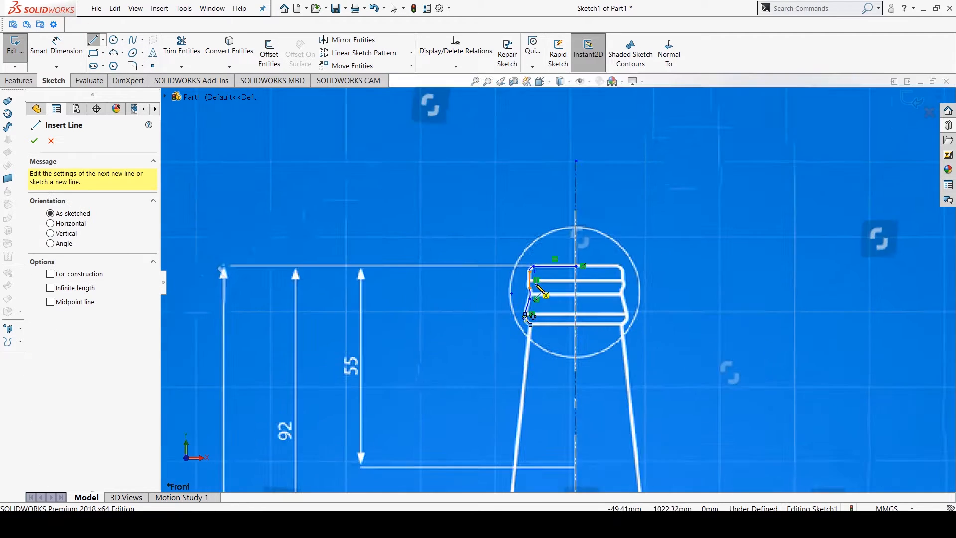
pyautogui.scroll(-2, 572, 380)
pyautogui.click(520, 149)
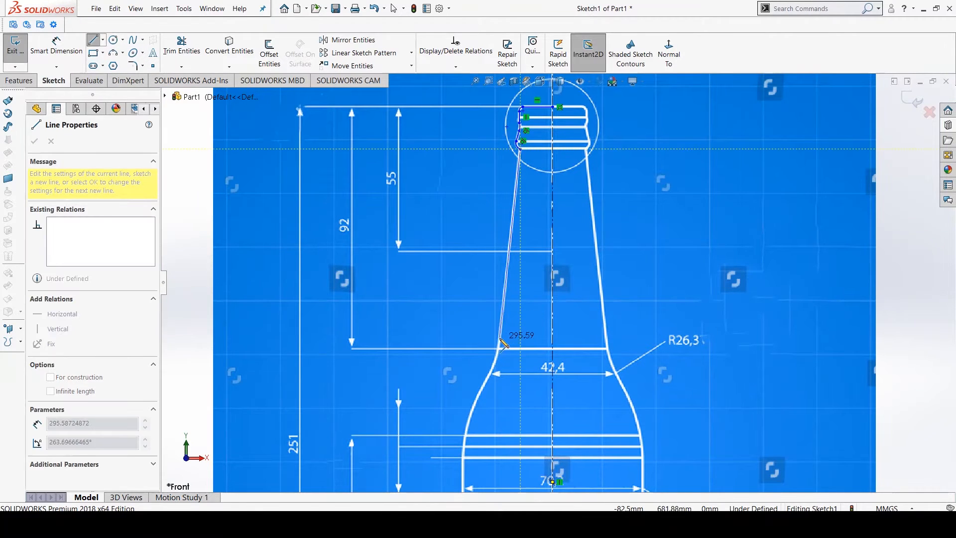
pyautogui.click(499, 339)
pyautogui.press('Escape')
# - Draw a three-point arc of about 162 mm radius along the left curve where the neck flares into the shoulder
pyautogui.click(113, 53)
pyautogui.scroll(-5, 622, 440)
pyautogui.click(308, 177)
pyautogui.click(267, 300)
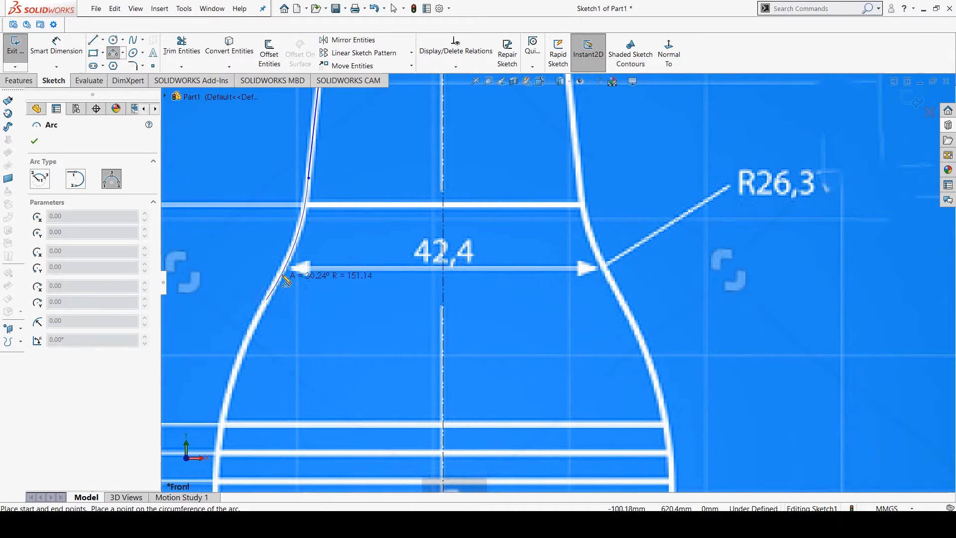
pyautogui.click(294, 242)
# - Trace the left shoulder with a three-point arc from the neck curve's end to just below the shoulder lines
pyautogui.scroll(4, 356, 271)
pyautogui.scroll(-2, 321, 413)
pyautogui.click(461, 234)
pyautogui.click(424, 389)
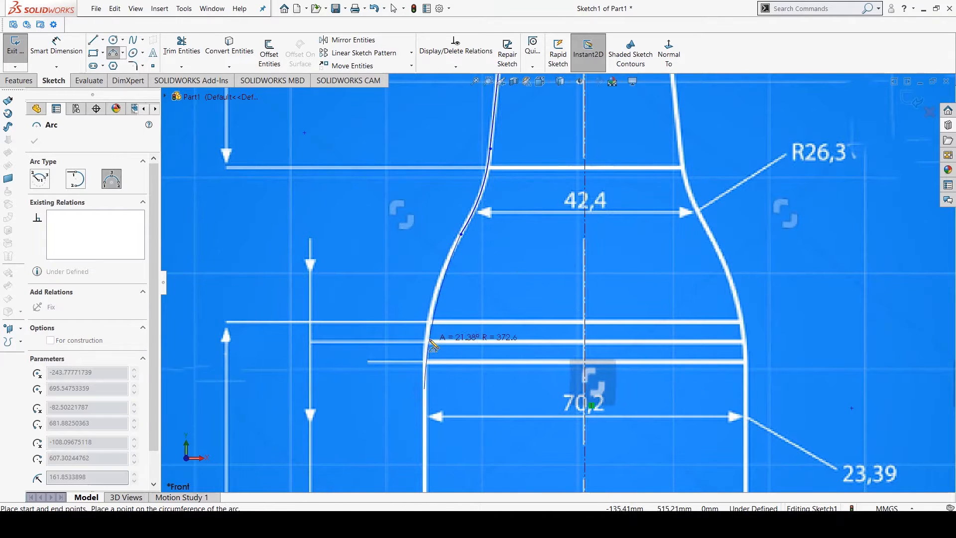
pyautogui.click(426, 341)
# - Draw a vertical line down the body's left side from the shoulder arc to the upper line of the base band
pyautogui.scroll(8, 448, 347)
pyautogui.scroll(-6, 523, 388)
pyautogui.click(95, 41)
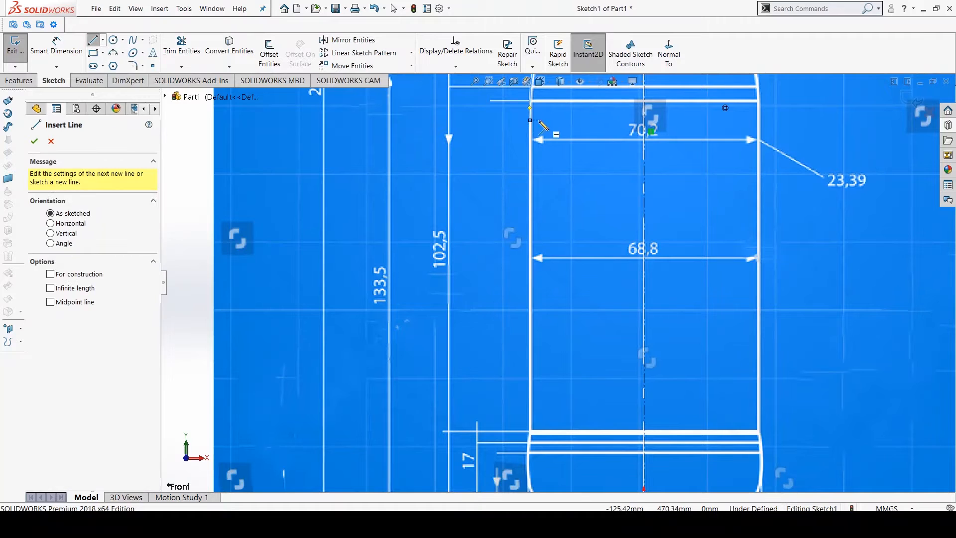
pyautogui.click(529, 120)
pyautogui.click(530, 431)
pyautogui.press('Escape')
# - Trace the base's bulging left side with a three-point arc from the body line down to the bottom edge
pyautogui.click(113, 54)
pyautogui.scroll(5, 486, 335)
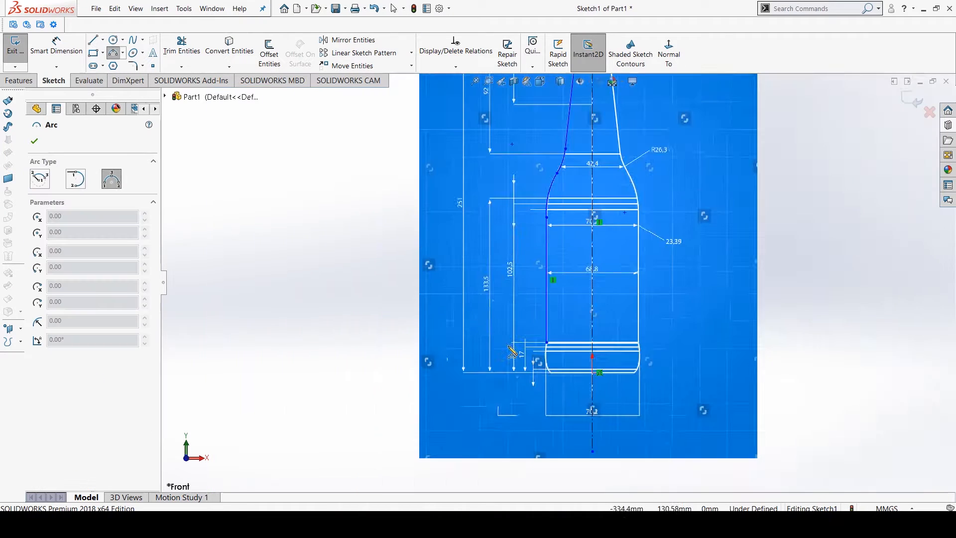
pyautogui.scroll(-3, 549, 403)
pyautogui.click(546, 290)
pyautogui.click(553, 343)
pyautogui.click(545, 328)
pyautogui.press('Escape')
pyautogui.click(636, 494)
pyautogui.click(771, 136)
pyautogui.scroll(-2, 582, 261)
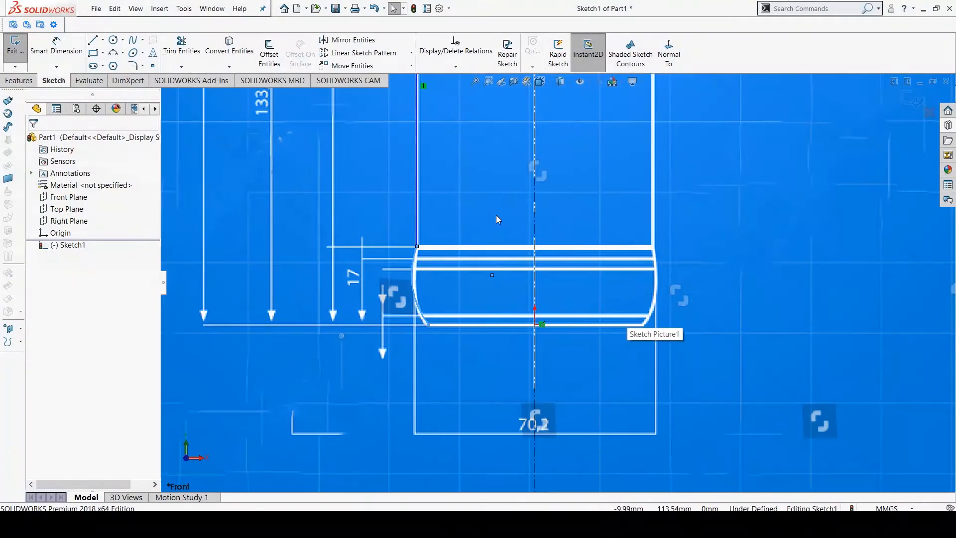
# - Draw a horizontal line along the bottle's bottom from the base arc's end to the centerline
pyautogui.click(93, 41)
pyautogui.click(428, 324)
pyautogui.click(535, 324)
pyautogui.press('Escape')
pyautogui.scroll(5, 535, 241)
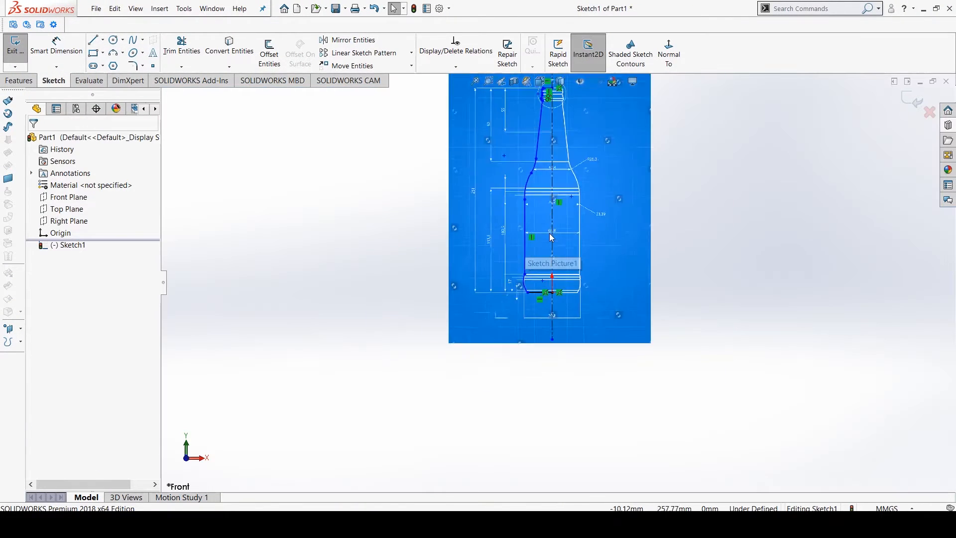
# - Examine the traced half profile against the blueprint from an angle and from the front
pyautogui.moveTo(506, 300)
pyautogui.mouseDown(button='middle')
pyautogui.moveTo(591, 333)
pyautogui.moveTo(563, 318)
pyautogui.mouseUp(button='middle')
pyautogui.scroll(3, 563, 318)
pyautogui.scroll(-4, 583, 261)
pyautogui.moveTo(587, 256); pyautogui.dragTo(607, 249, button='middle')
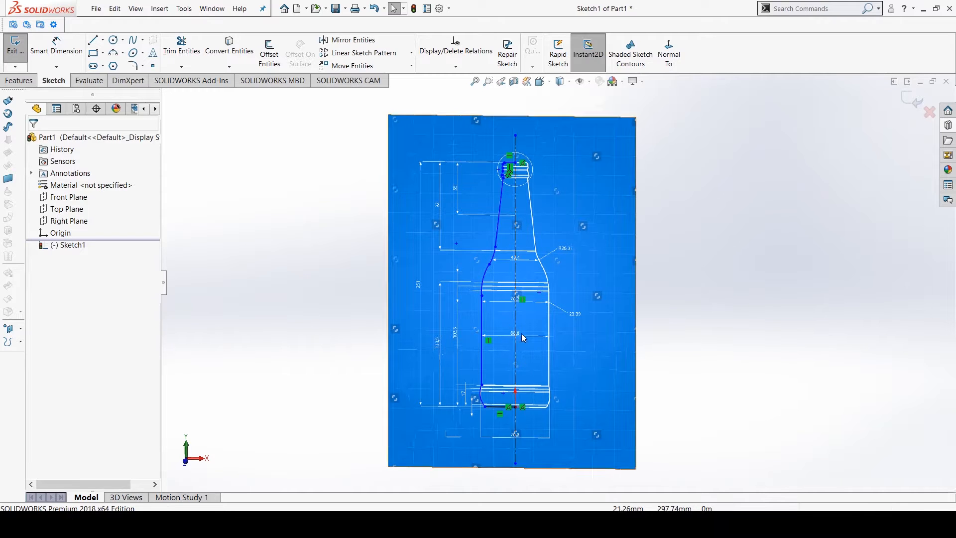
pyautogui.press('space')
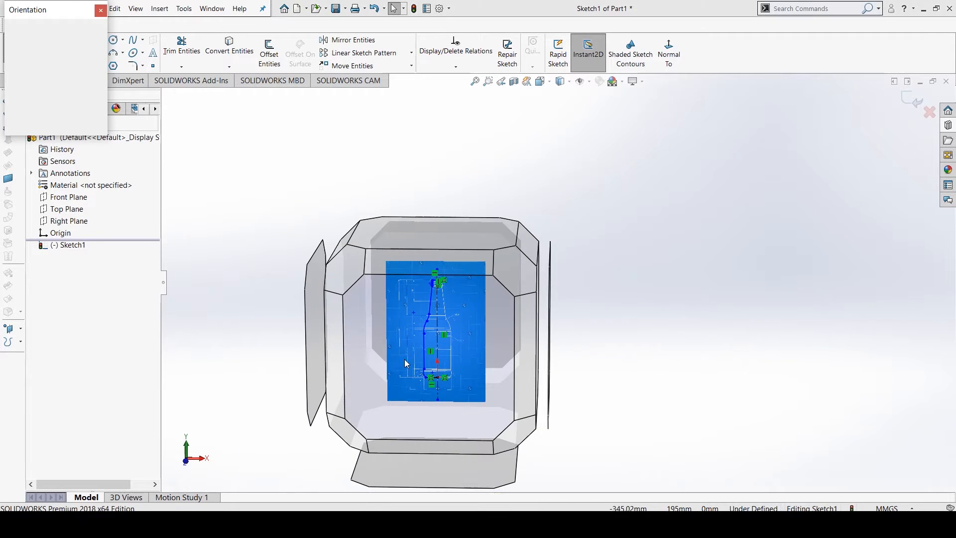
pyautogui.click(404, 359)
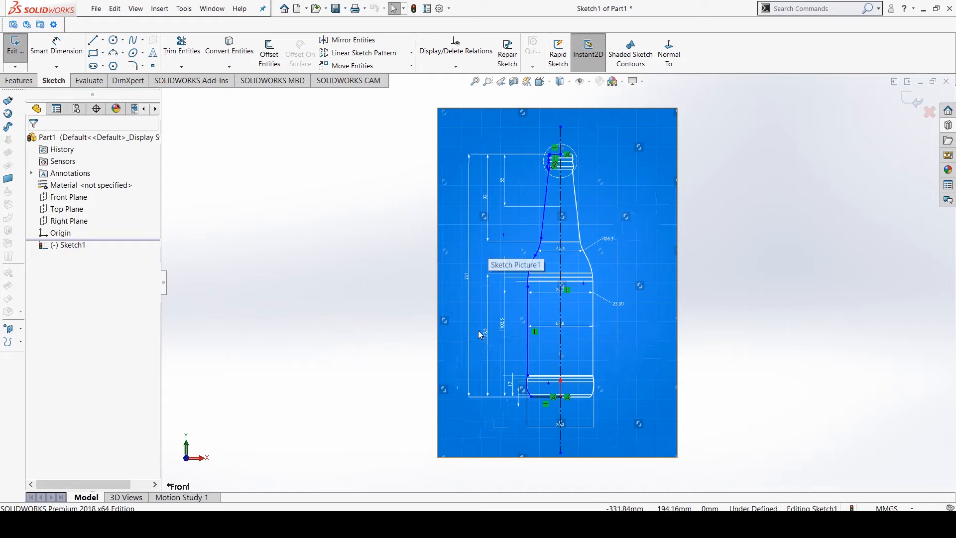
pyautogui.scroll(-4, 575, 306)
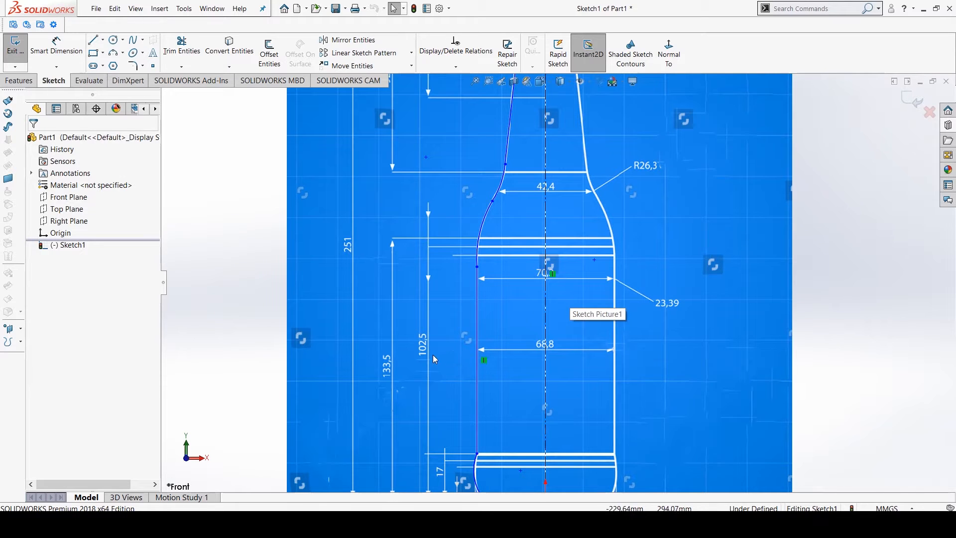
pyautogui.scroll(3, 557, 282)
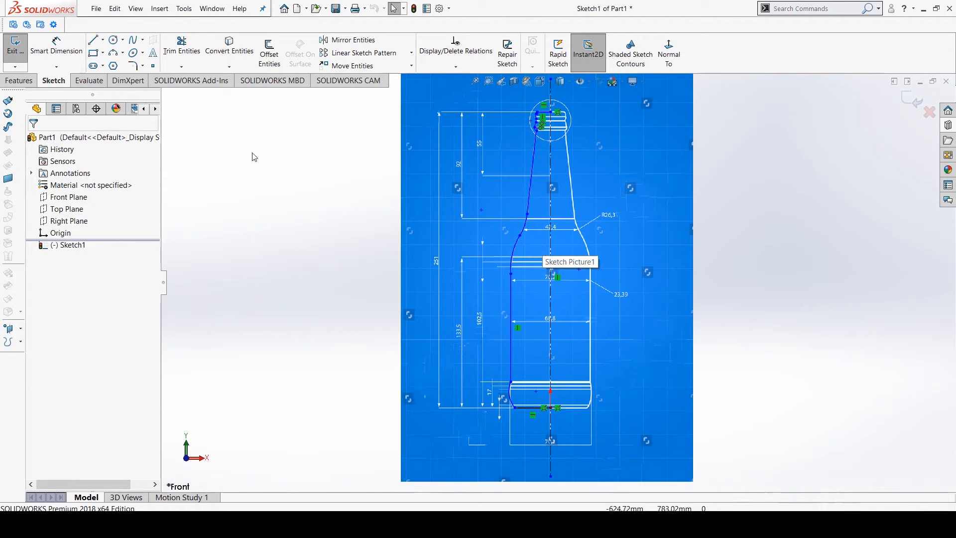
# - Revolve the half profile 360° about the vertical centerline, letting the open sketch be closed automatically
pyautogui.click(19, 80)
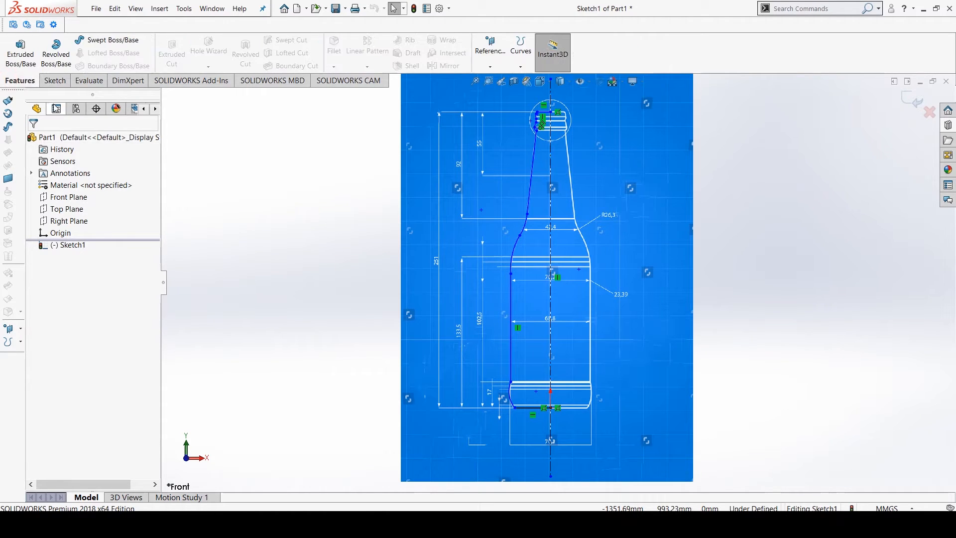
pyautogui.click(50, 56)
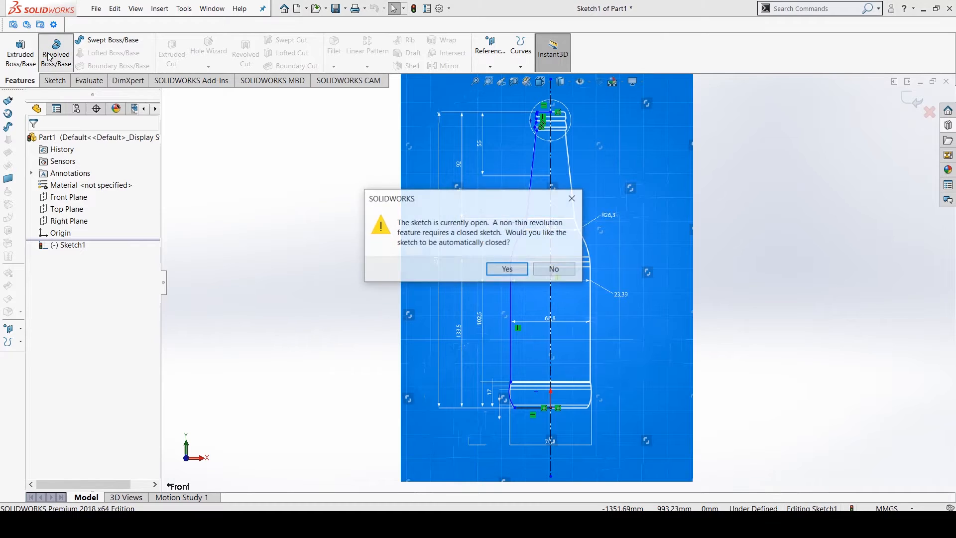
pyautogui.click(508, 269)
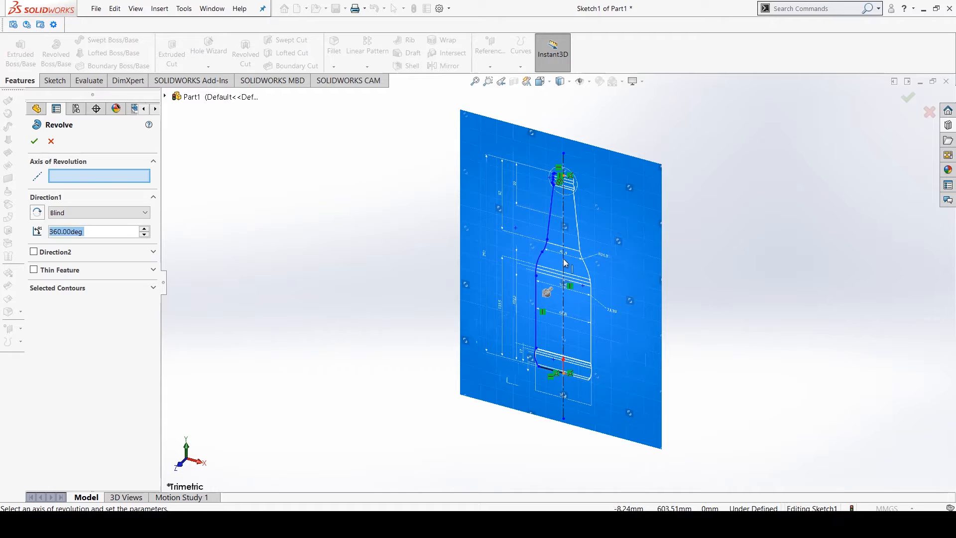
pyautogui.click(564, 265)
pyautogui.moveTo(587, 308); pyautogui.dragTo(610, 316, button='middle')
pyautogui.scroll(-1, 626, 290)
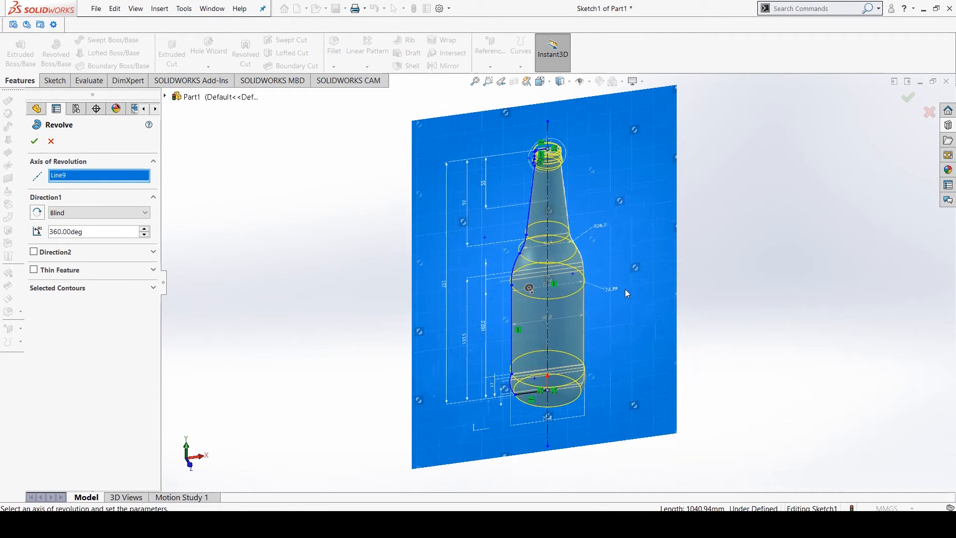
pyautogui.click(34, 141)
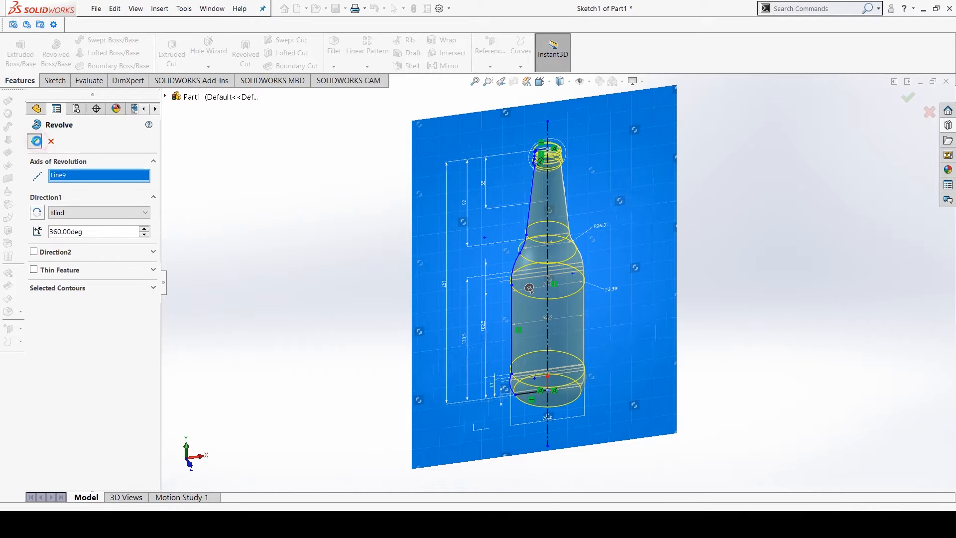
# - Shell the bottle outward with a 10 mm wall thickness, removing the mouth's top face
pyautogui.moveTo(546, 285); pyautogui.dragTo(565, 257, button='middle')
pyautogui.scroll(-2, 507, 201)
pyautogui.moveTo(507, 201); pyautogui.dragTo(514, 273, button='middle')
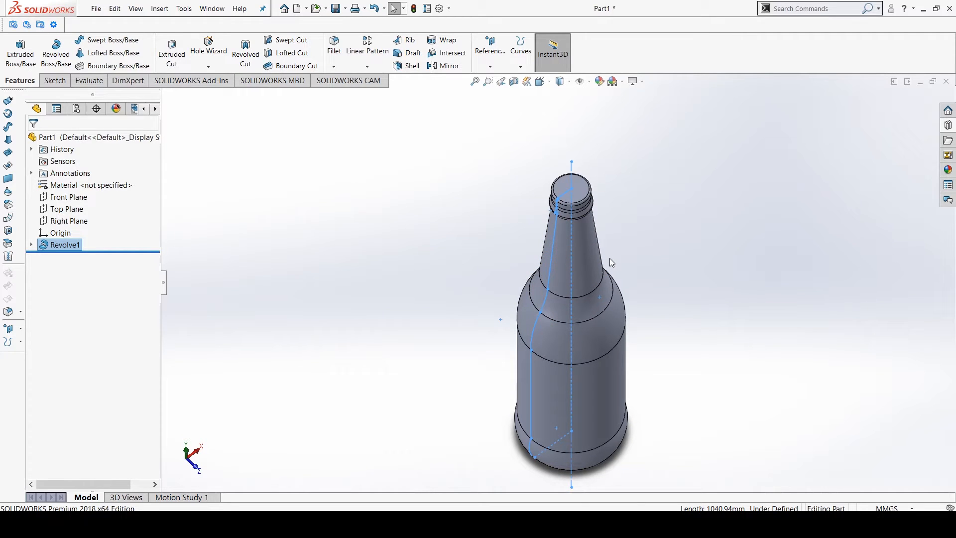
pyautogui.click(411, 68)
pyautogui.click(100, 204)
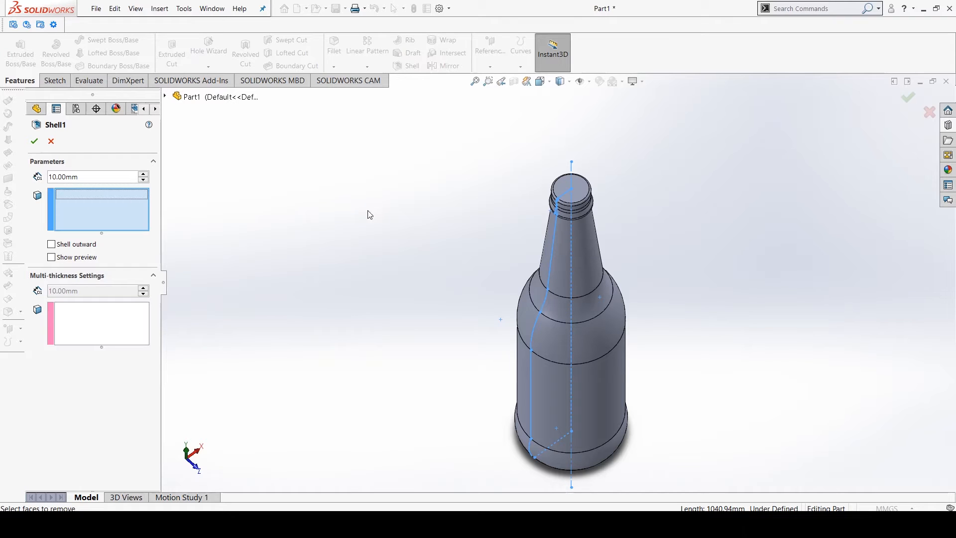
pyautogui.click(575, 192)
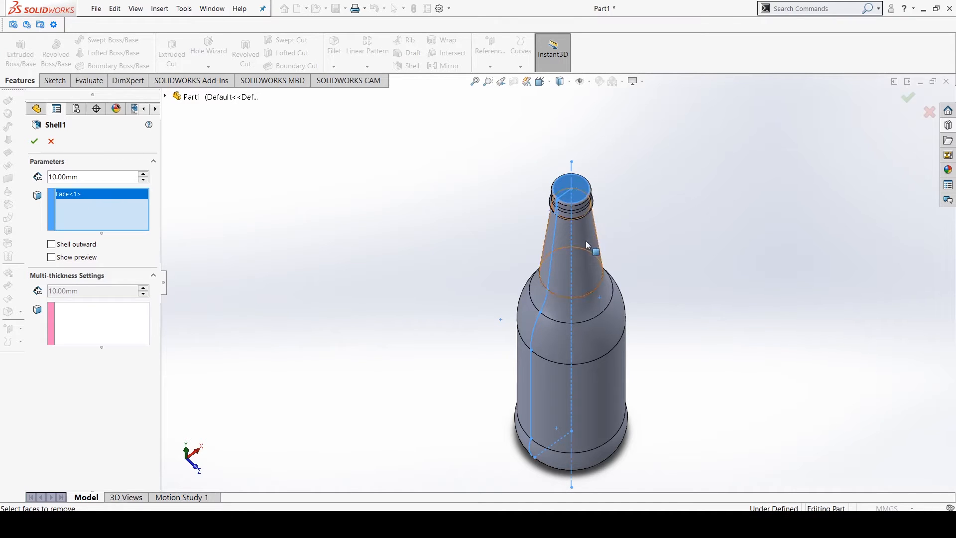
pyautogui.click(51, 245)
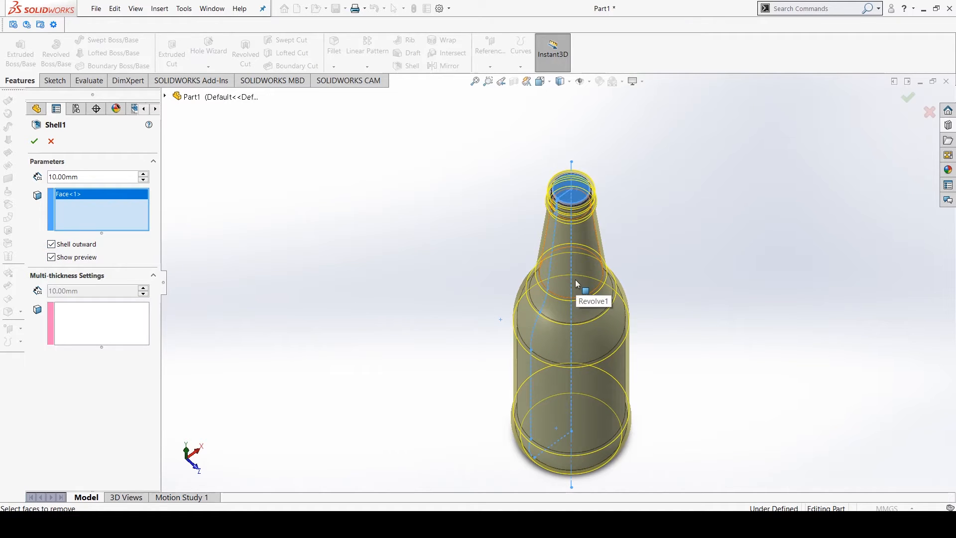
pyautogui.moveTo(575, 280); pyautogui.dragTo(526, 297, button='middle')
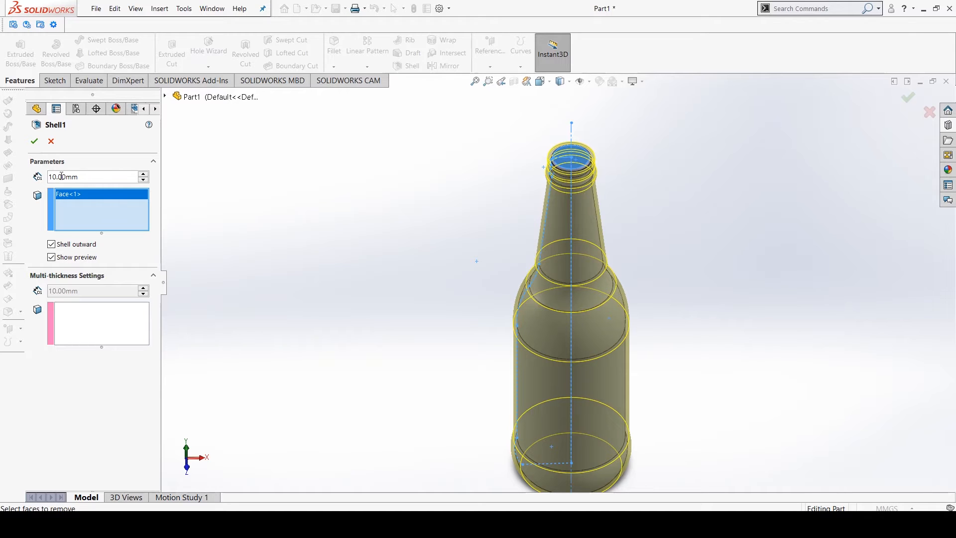
pyautogui.click(35, 142)
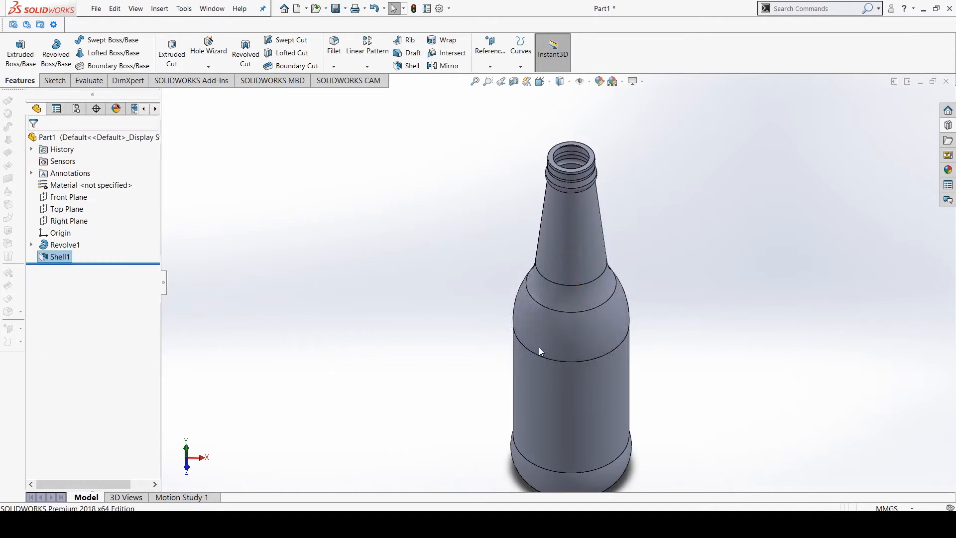
pyautogui.moveTo(566, 241); pyautogui.dragTo(547, 205, button='middle')
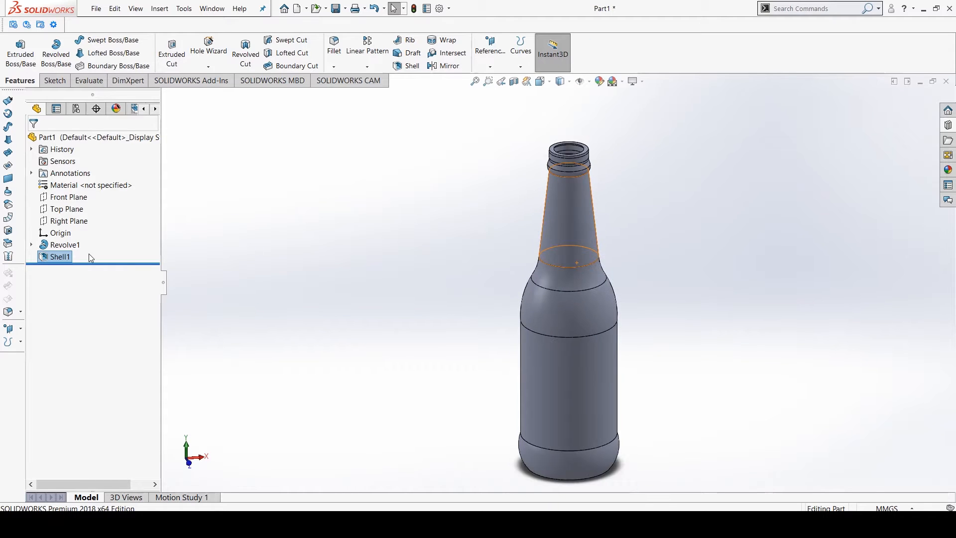
pyautogui.rightClick(58, 256)
pyautogui.click(263, 294)
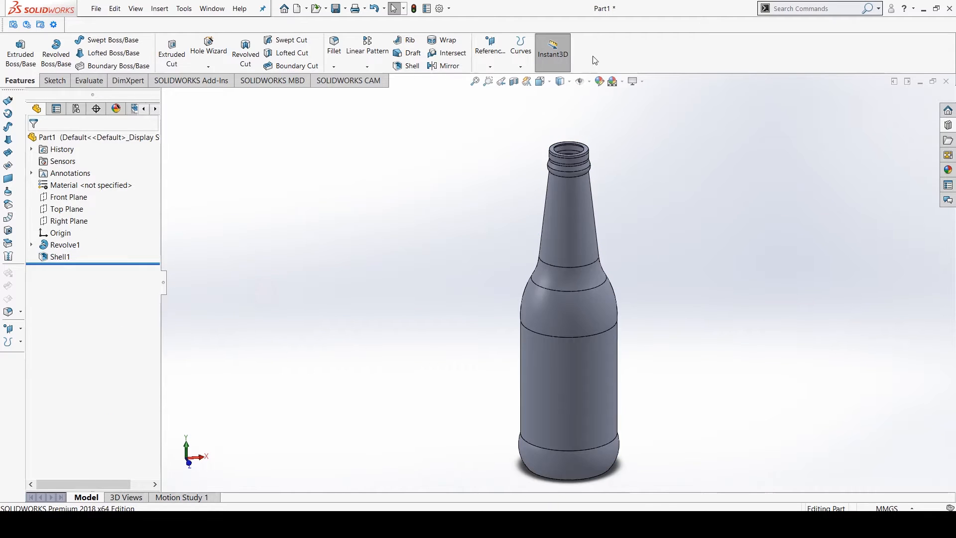
# - Display the bottle with hidden lines visible and examine its wall thickness from the front
pyautogui.click(562, 81)
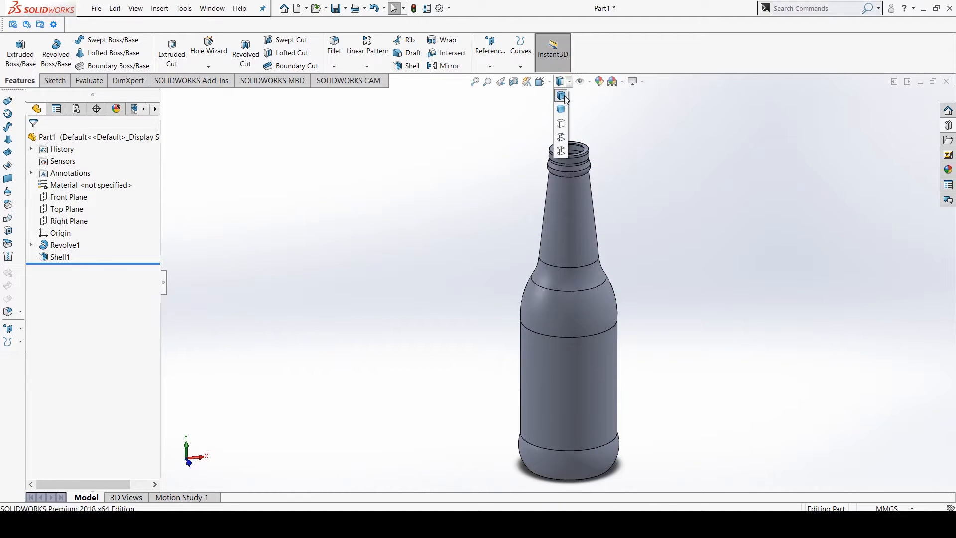
pyautogui.click(561, 137)
pyautogui.moveTo(595, 273); pyautogui.dragTo(587, 223, button='middle')
pyautogui.scroll(-2, 585, 405)
pyautogui.scroll(3, 602, 348)
pyautogui.scroll(-2, 597, 320)
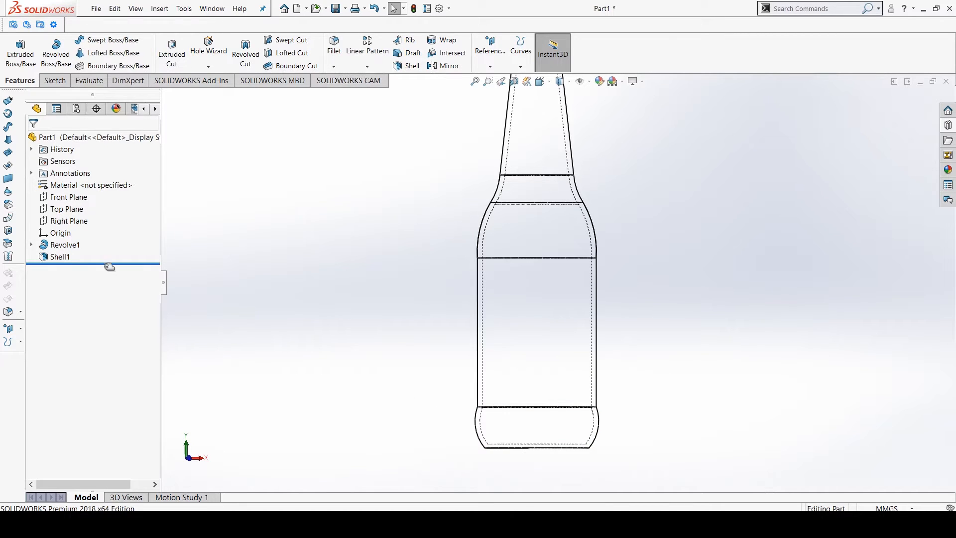
# - Edit the existing shell feature and add the bottle's bottom face to its multi-thickness settings
pyautogui.rightClick(59, 257)
pyautogui.click(67, 231)
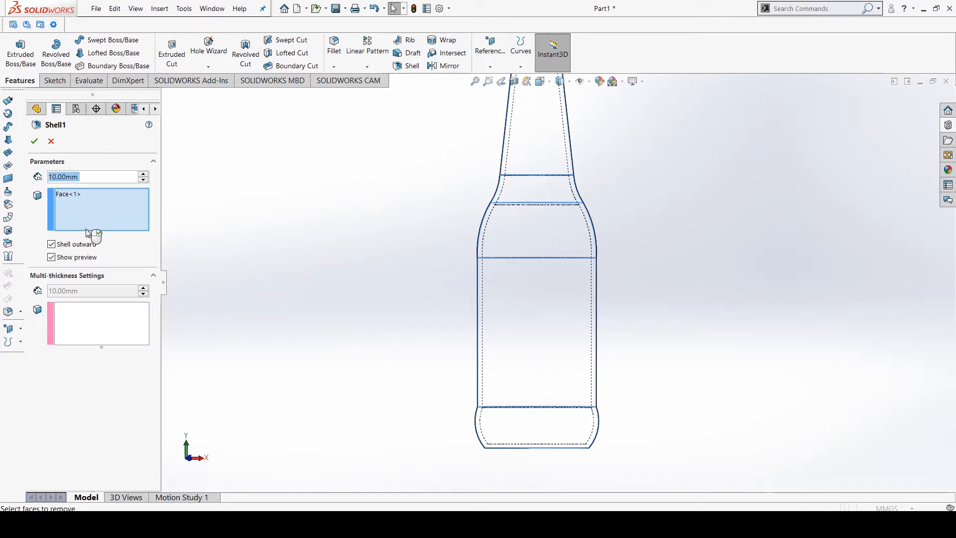
pyautogui.click(49, 279)
pyautogui.click(51, 278)
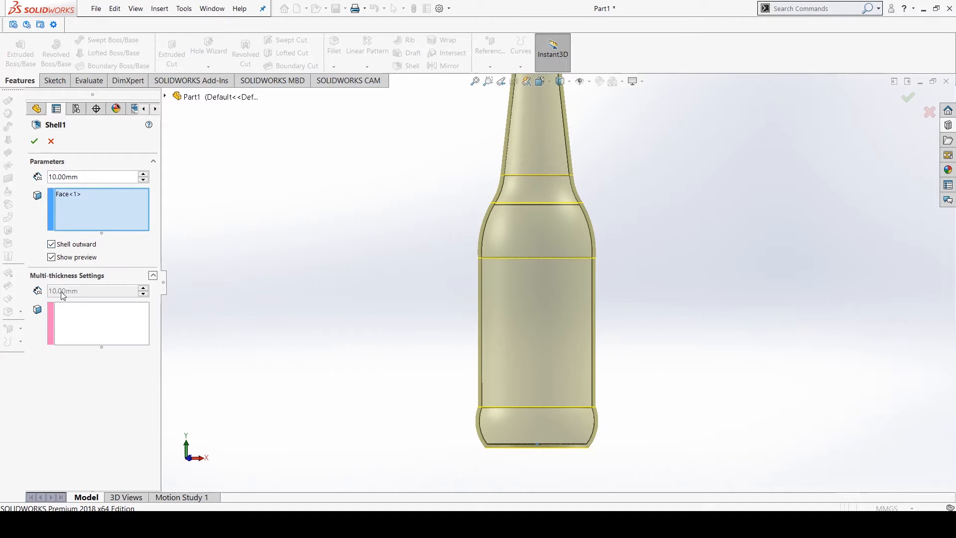
pyautogui.click(77, 315)
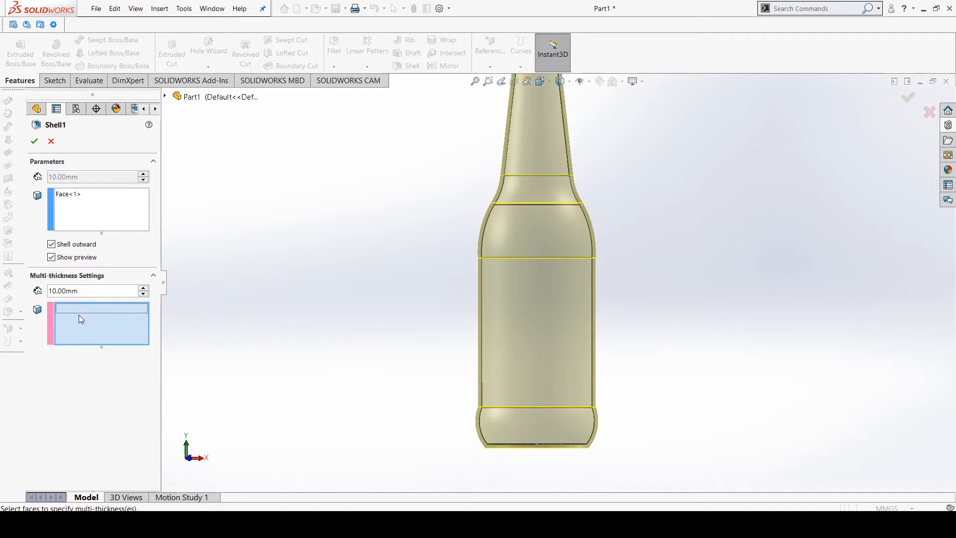
pyautogui.moveTo(347, 372); pyautogui.dragTo(347, 307, button='middle')
pyautogui.click(502, 418)
pyautogui.moveTo(330, 355); pyautogui.dragTo(297, 412, button='middle')
# - Try multi-thickness values of 20 mm and 40 mm on the bottom face, returning to 20 mm
pyautogui.moveTo(90, 290); pyautogui.dragTo(47, 293)
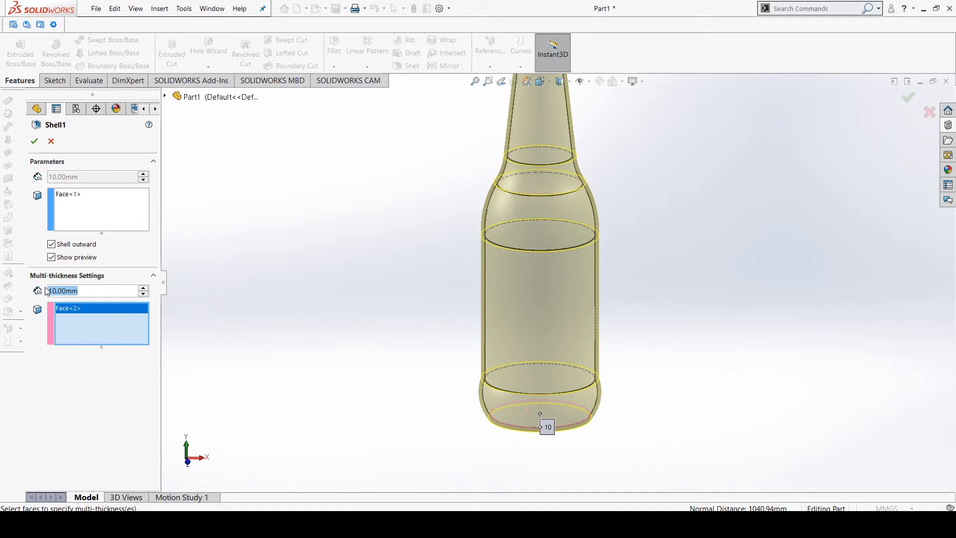
pyautogui.press('BackSpace')
pyautogui.write('20')
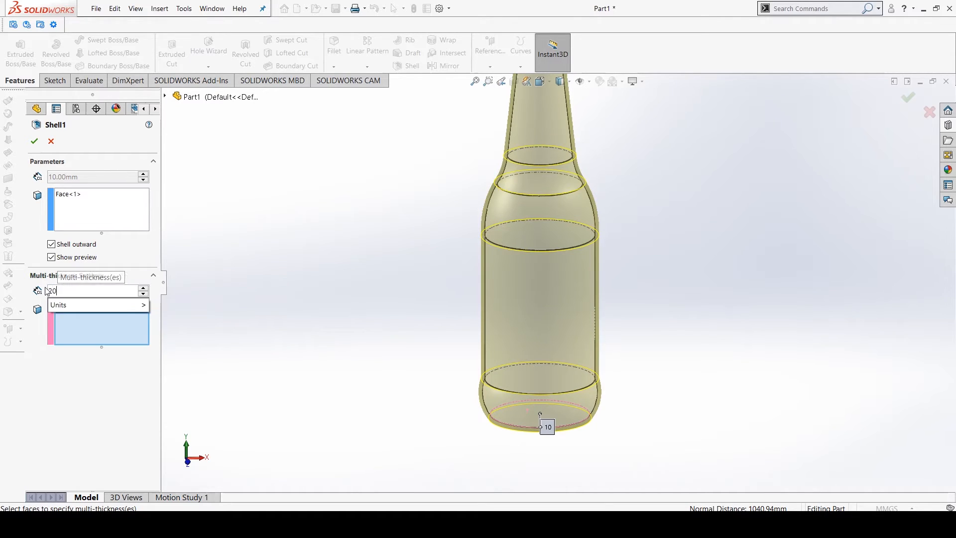
pyautogui.press('Return')
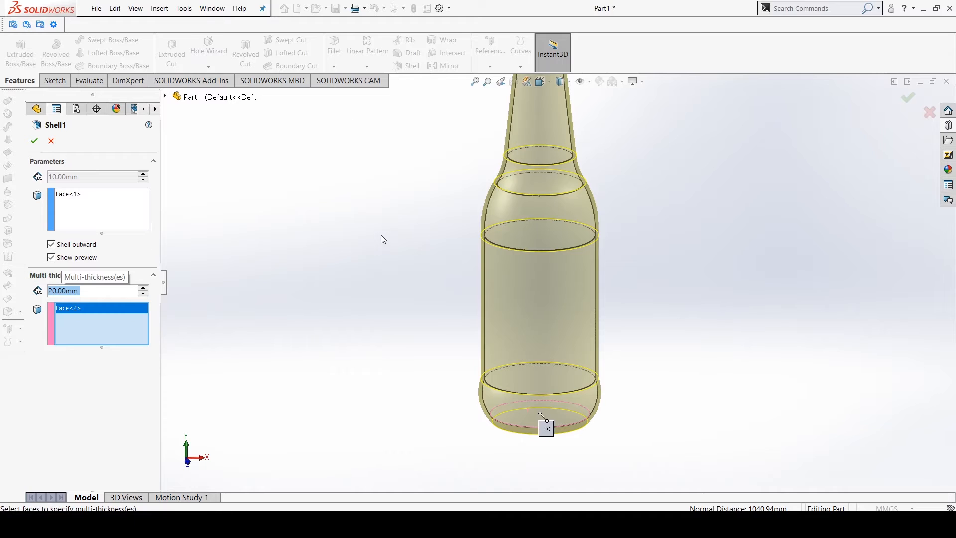
pyautogui.doubleClick(143, 288)
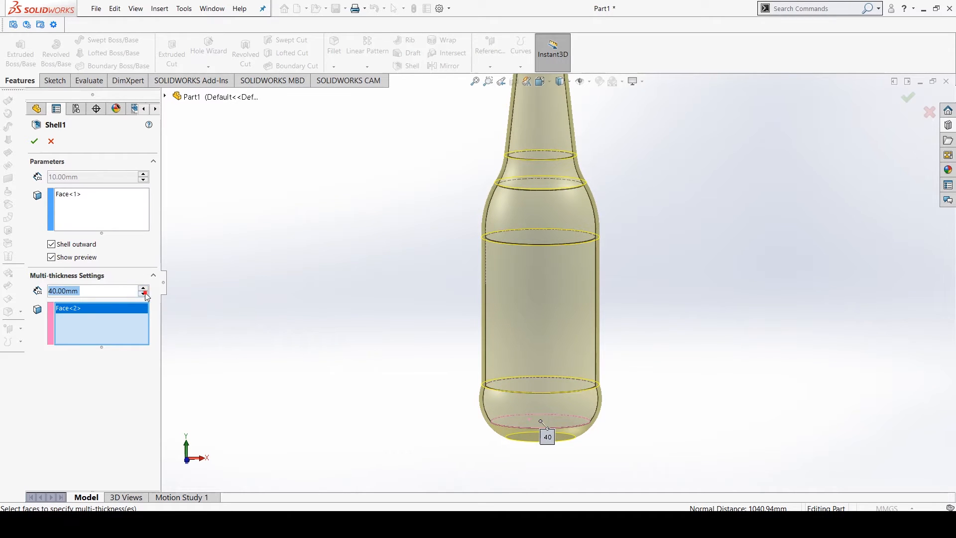
pyautogui.doubleClick(144, 294)
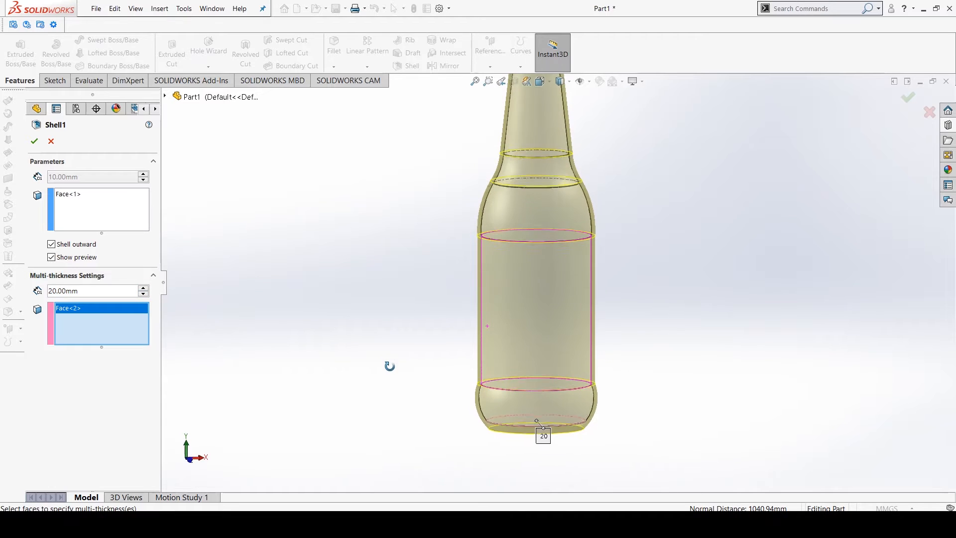
# - Set the bottom face's shell thickness to 25 mm and apply the edited shell
pyautogui.doubleClick(127, 292)
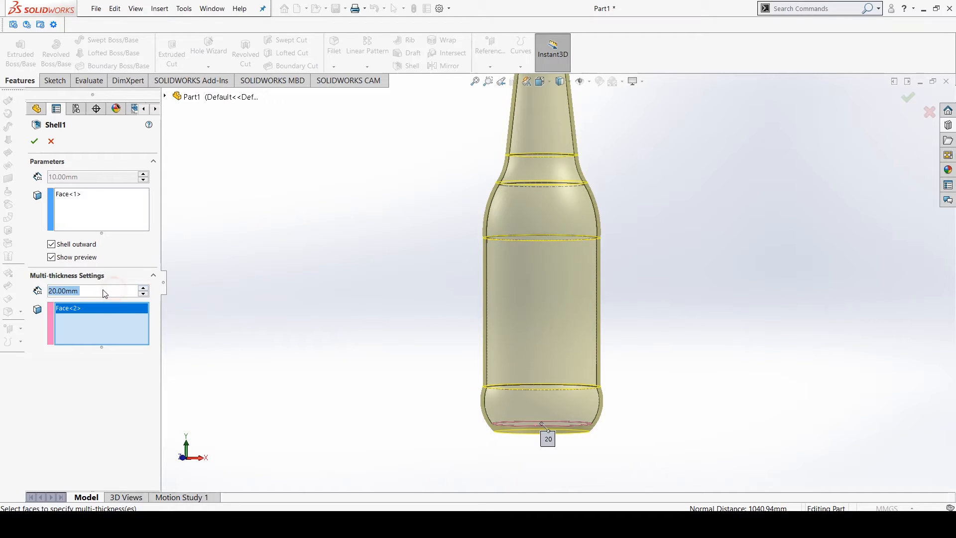
pyautogui.press('BackSpace')
pyautogui.write('25')
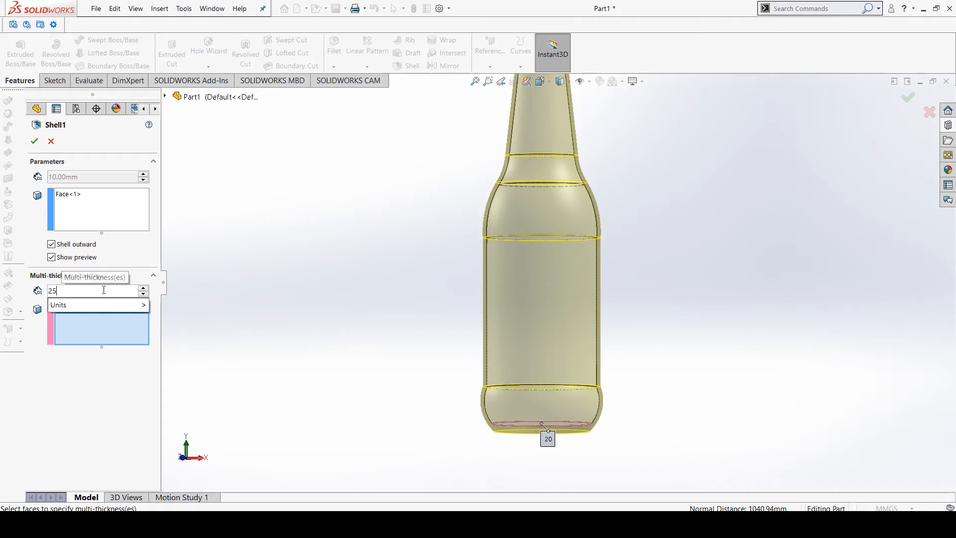
pyautogui.press('Return')
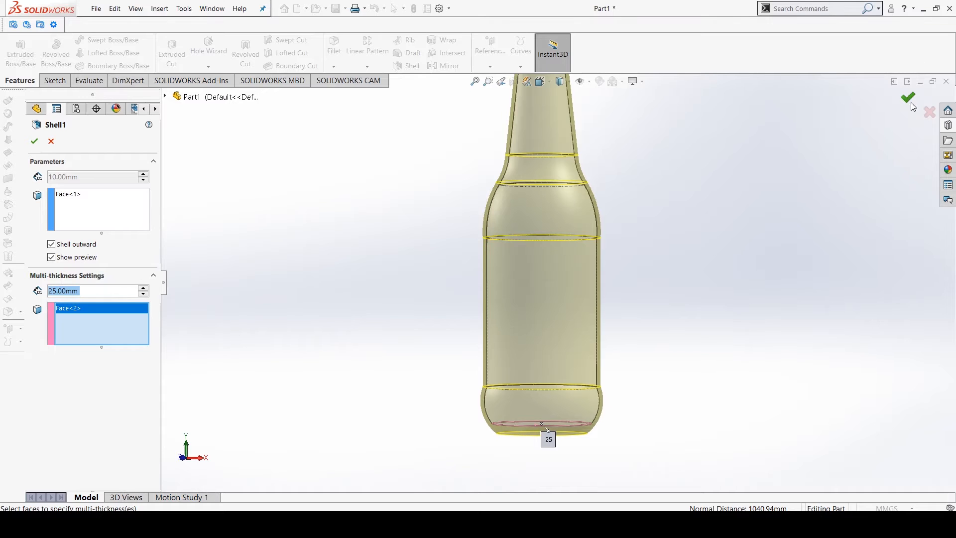
pyautogui.click(908, 98)
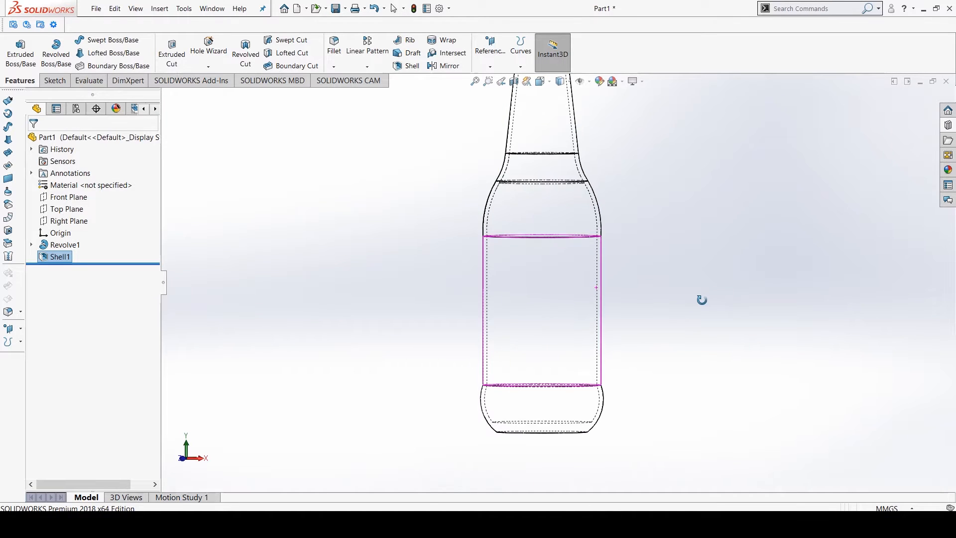
# - Examine the thickened base from isometric and front directions, and return the bottle to shaded display
pyautogui.hotkey('ctrl', '7')
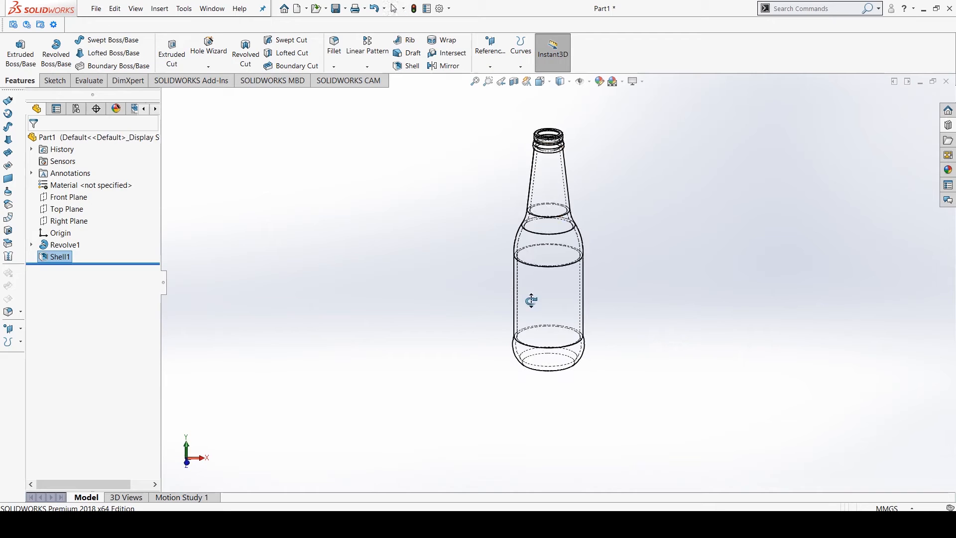
pyautogui.hotkey('ctrl', '1')
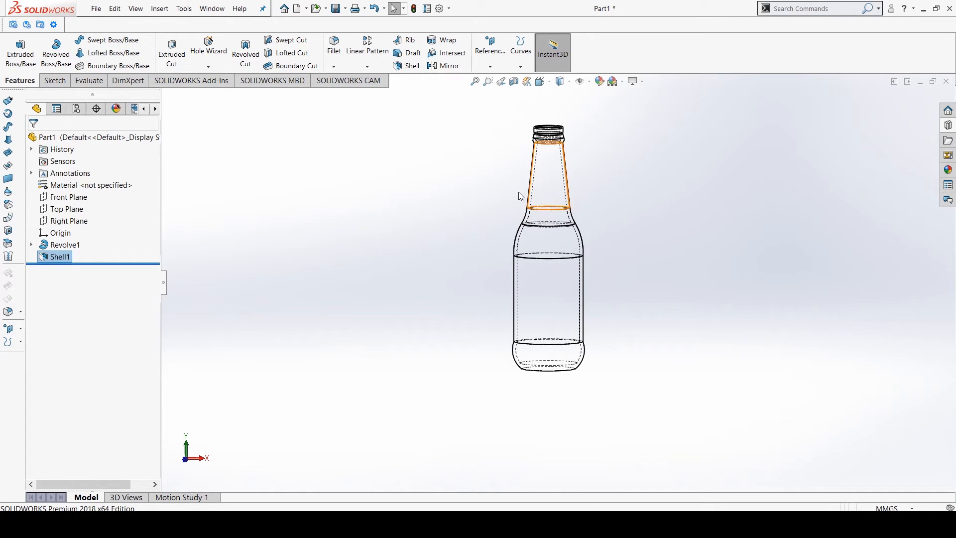
pyautogui.click(563, 82)
pyautogui.click(563, 107)
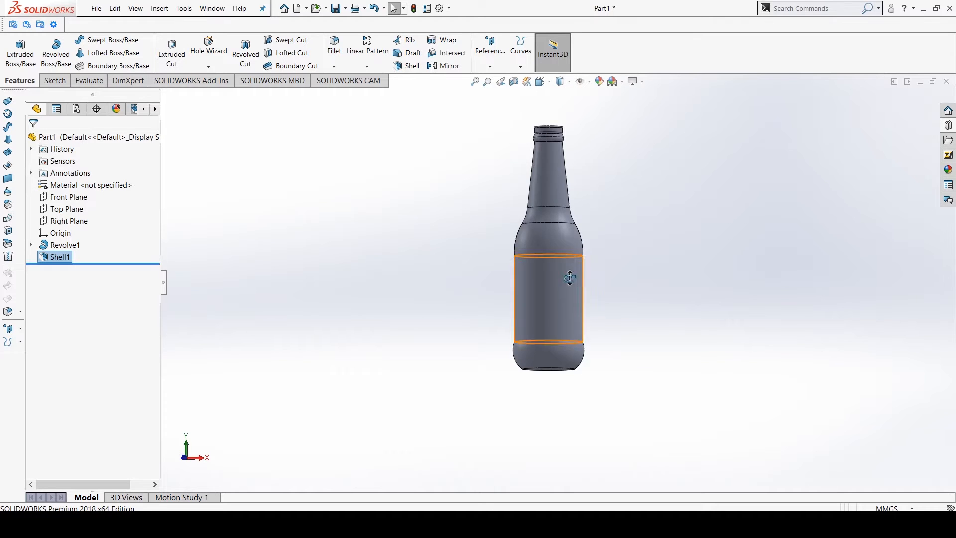
# - Find the Dome command through the command search and choose the bottle's bottom face for it
pyautogui.scroll(2, 580, 230)
pyautogui.scroll(-2, 575, 252)
pyautogui.moveTo(575, 253); pyautogui.dragTo(537, 441, button='middle')
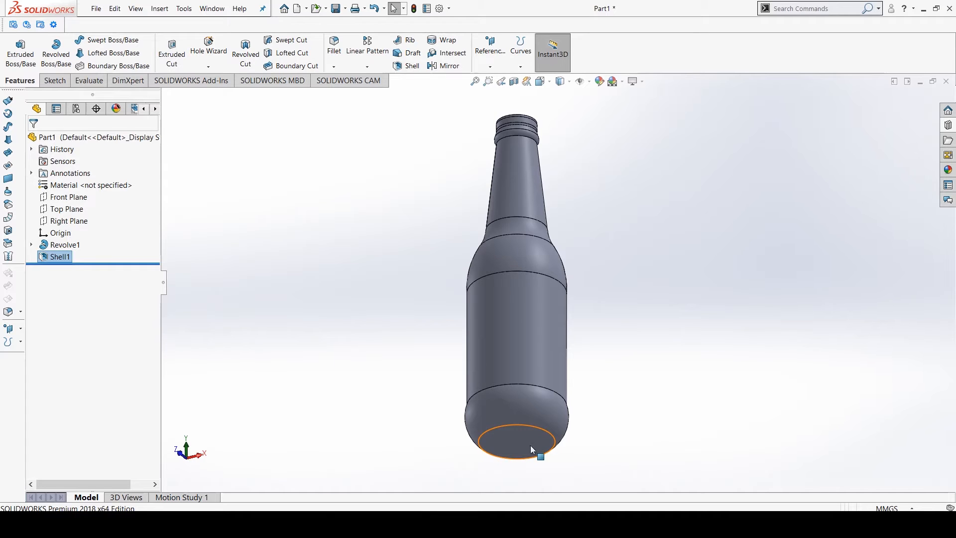
pyautogui.moveTo(512, 371); pyautogui.dragTo(504, 387, button='middle')
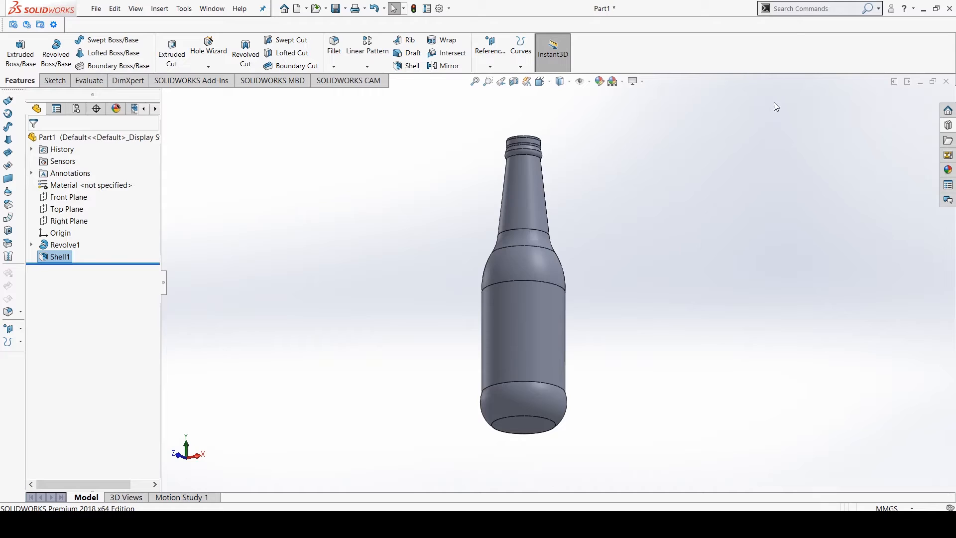
pyautogui.click(790, 7)
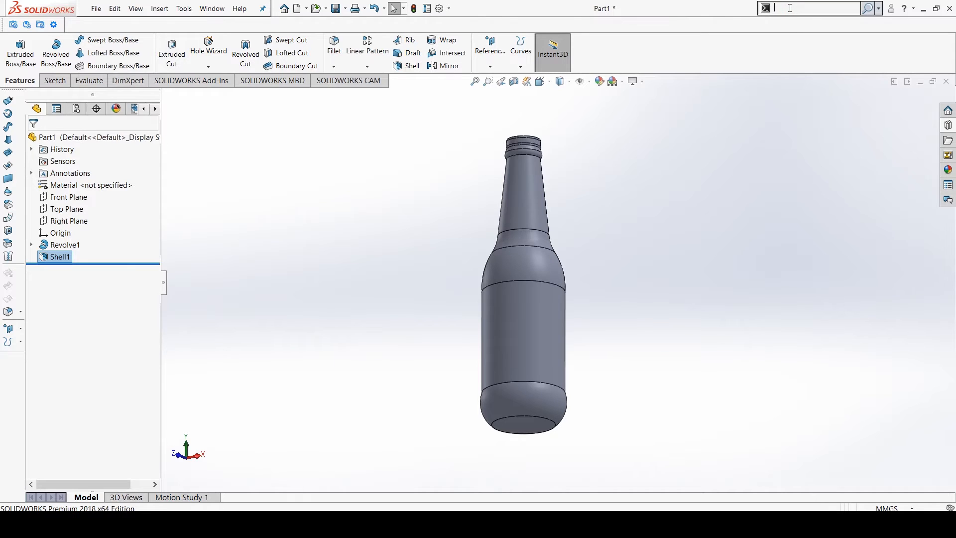
pyautogui.write('dome')
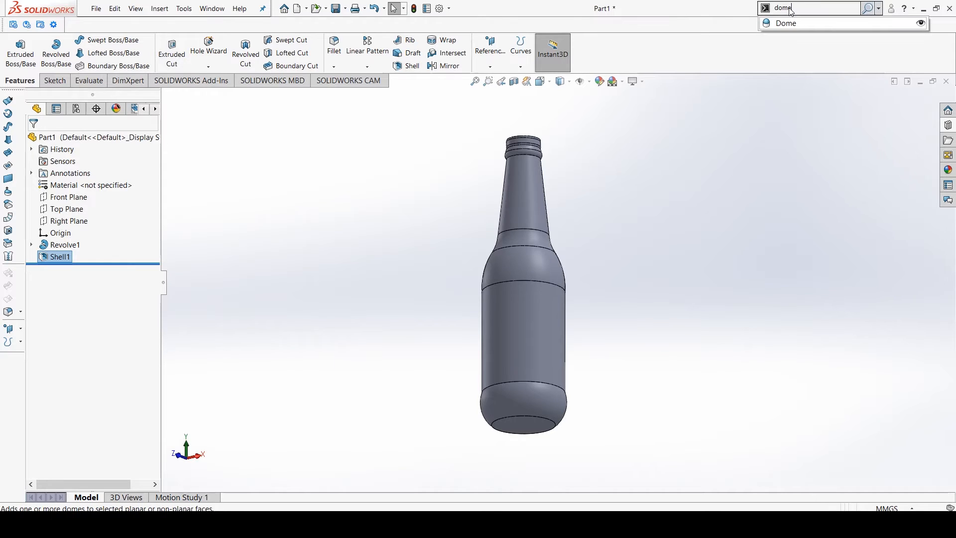
pyautogui.click(916, 27)
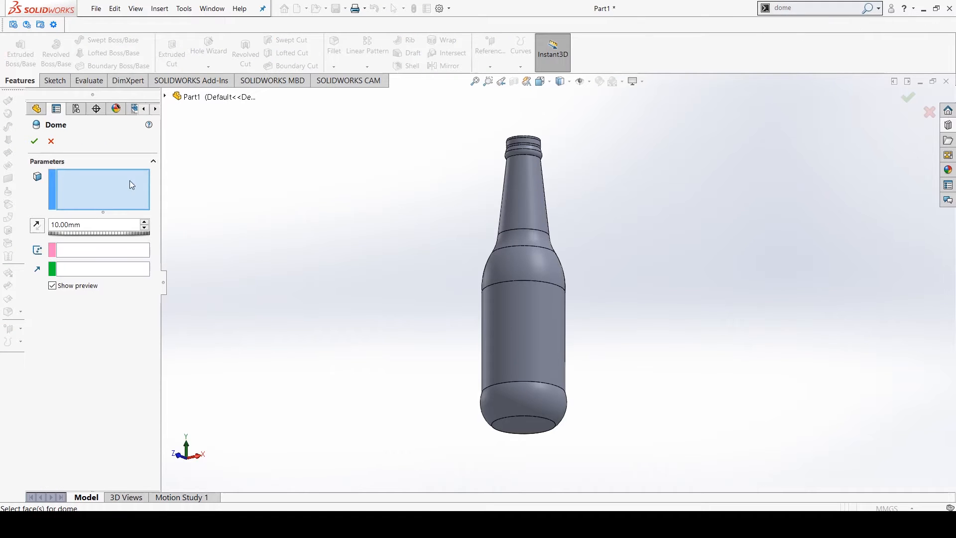
pyautogui.moveTo(367, 284); pyautogui.dragTo(375, 252, button='middle')
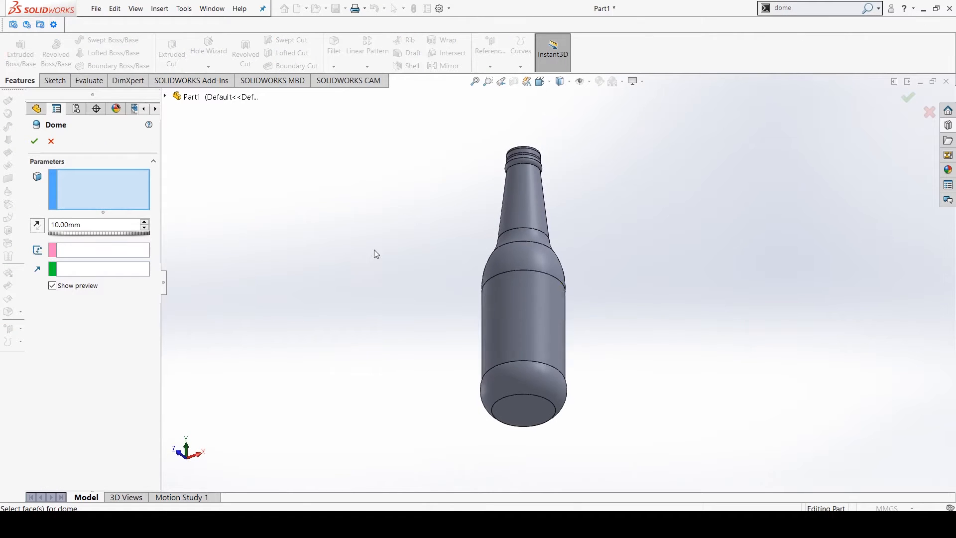
pyautogui.click(516, 406)
pyautogui.moveTo(399, 286); pyautogui.dragTo(399, 329, button='middle')
pyautogui.scroll(-5, 522, 436)
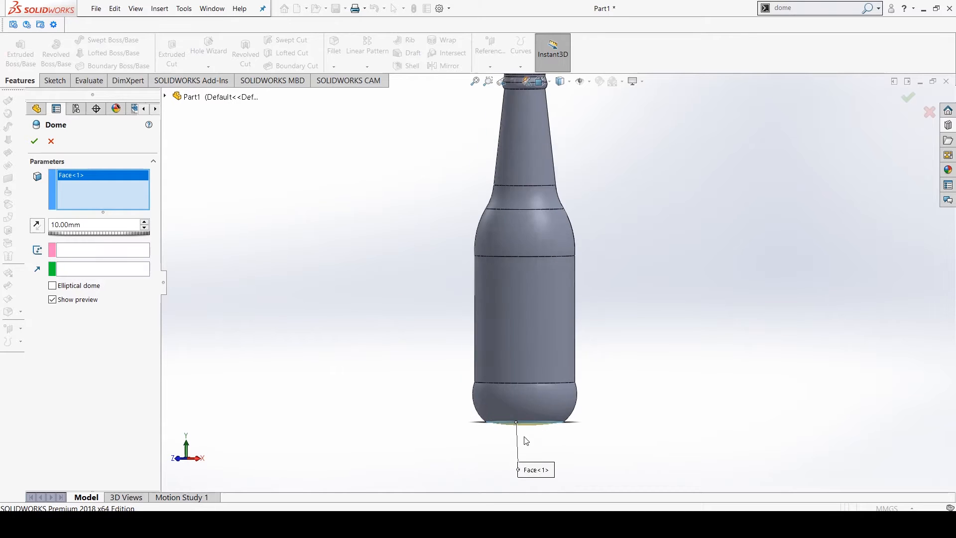
pyautogui.scroll(-3, 519, 377)
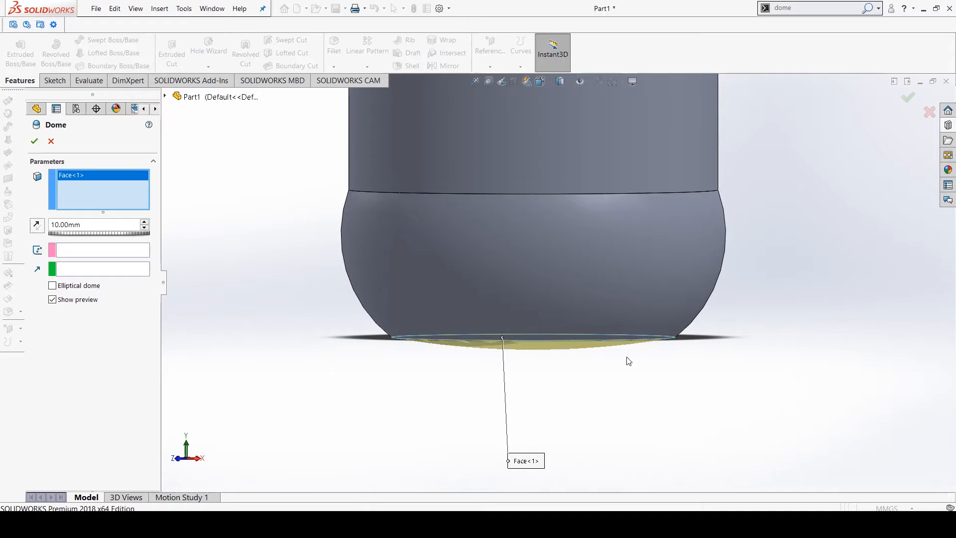
# - Reverse the dome so it curves into the base, set its height to 15 mm and create it
pyautogui.click(38, 228)
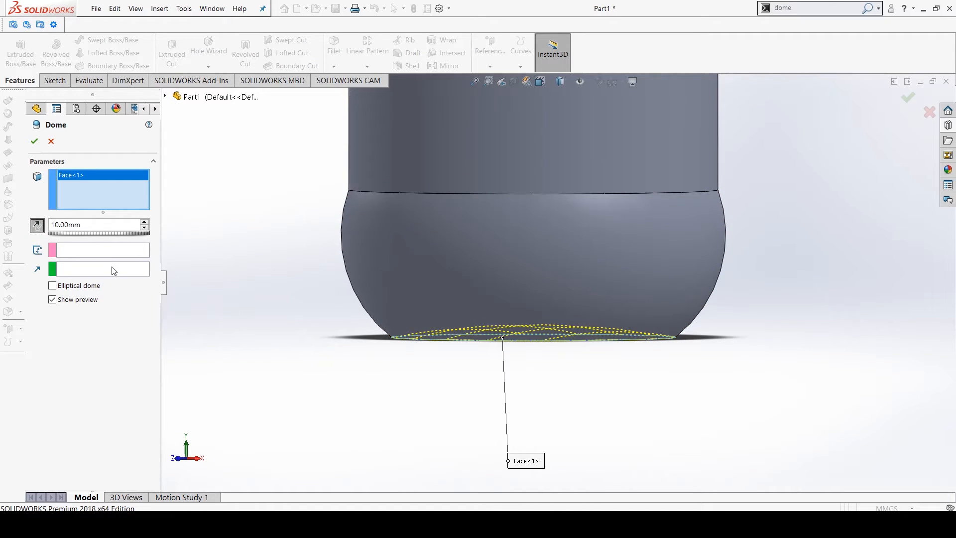
pyautogui.moveTo(423, 359); pyautogui.dragTo(419, 337, button='middle')
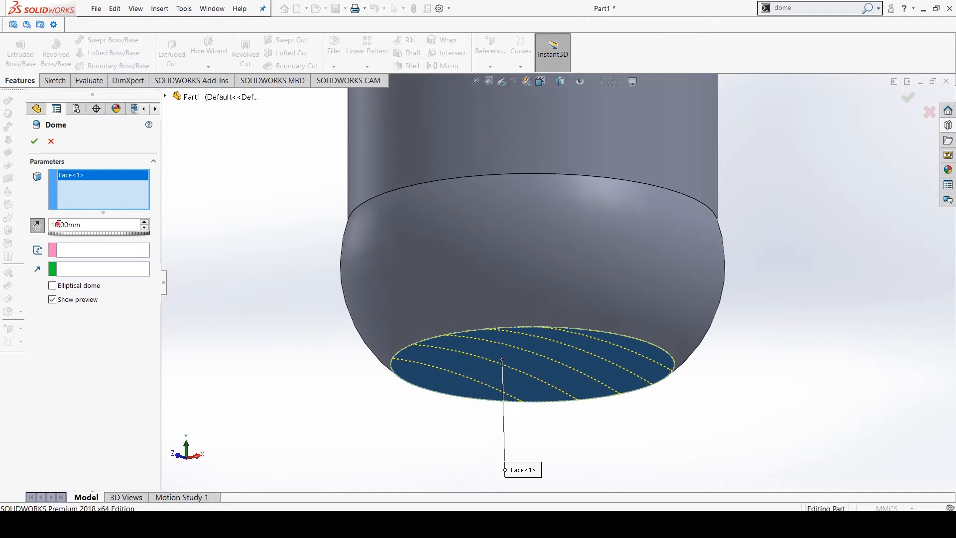
pyautogui.press('BackSpace')
pyautogui.moveTo(488, 341); pyautogui.dragTo(498, 299, button='middle')
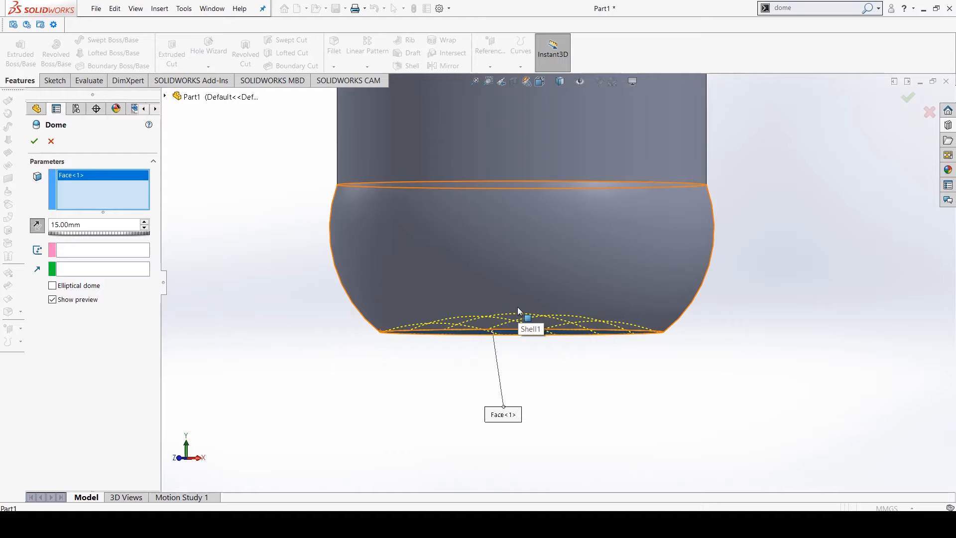
pyautogui.click(34, 142)
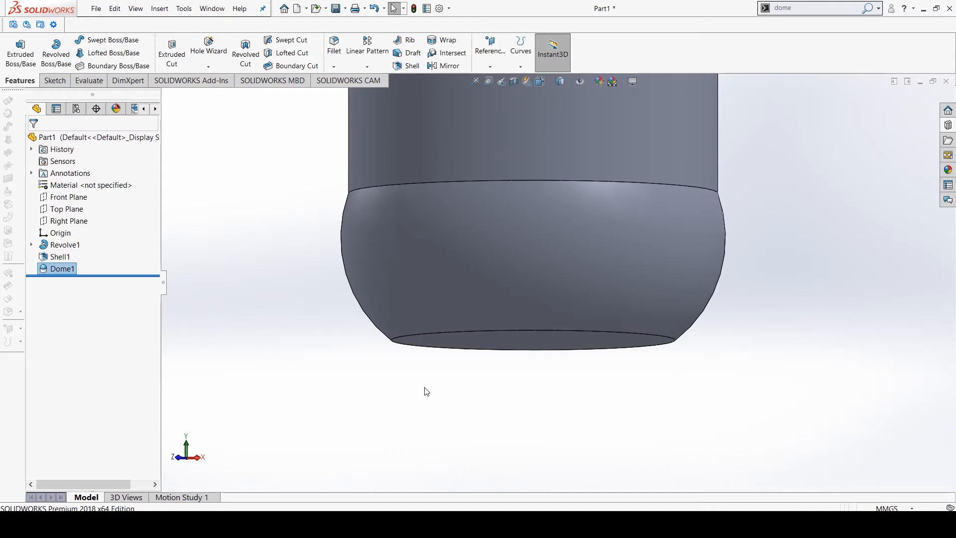
# - Examine the domed base from several angles and then the whole bottle
pyautogui.moveTo(440, 388); pyautogui.dragTo(608, 295, button='middle')
pyautogui.scroll(-3, 549, 317)
pyautogui.moveTo(530, 351); pyautogui.dragTo(449, 436, button='middle')
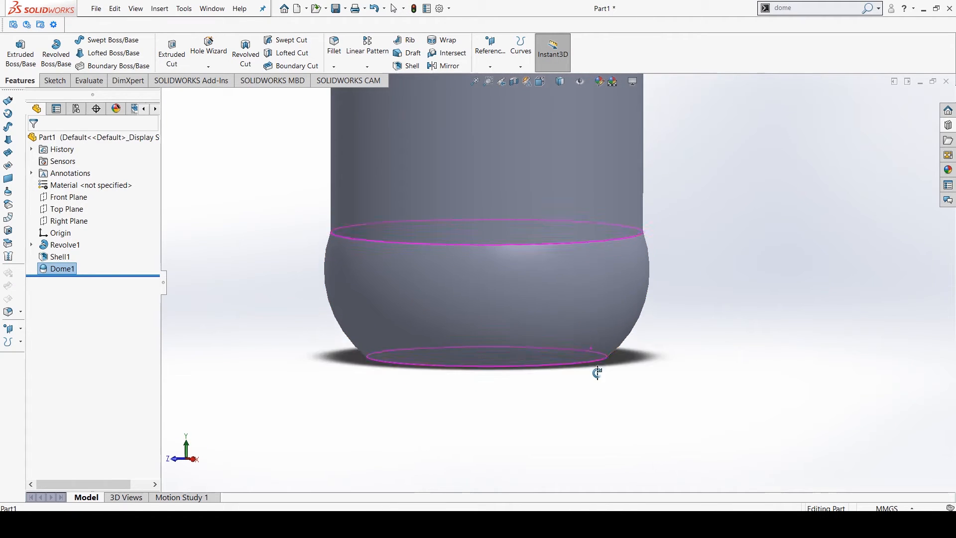
pyautogui.scroll(8, 552, 337)
pyautogui.moveTo(547, 205); pyautogui.dragTo(554, 259, button='middle')
pyautogui.scroll(-3, 554, 259)
pyautogui.scroll(1, 553, 259)
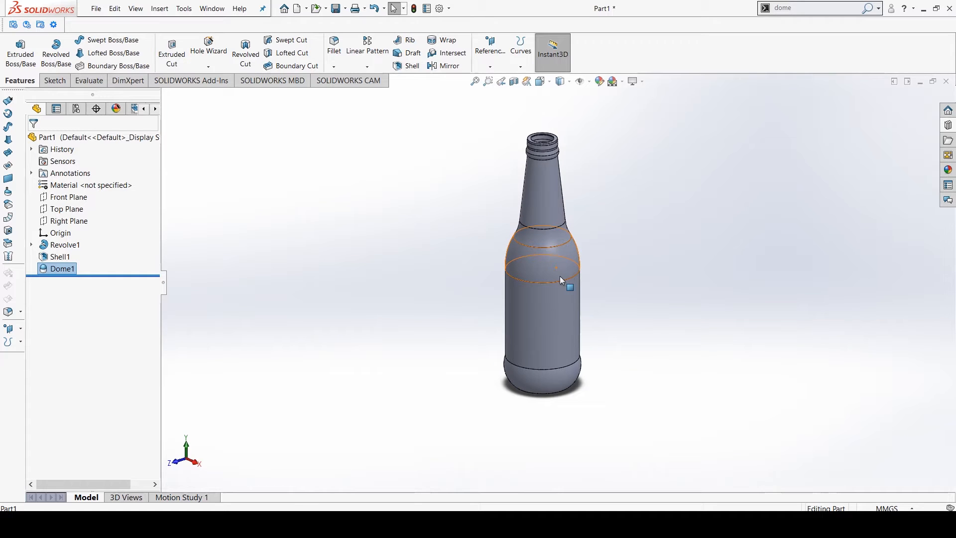
pyautogui.moveTo(556, 262); pyautogui.dragTo(553, 241, button='middle')
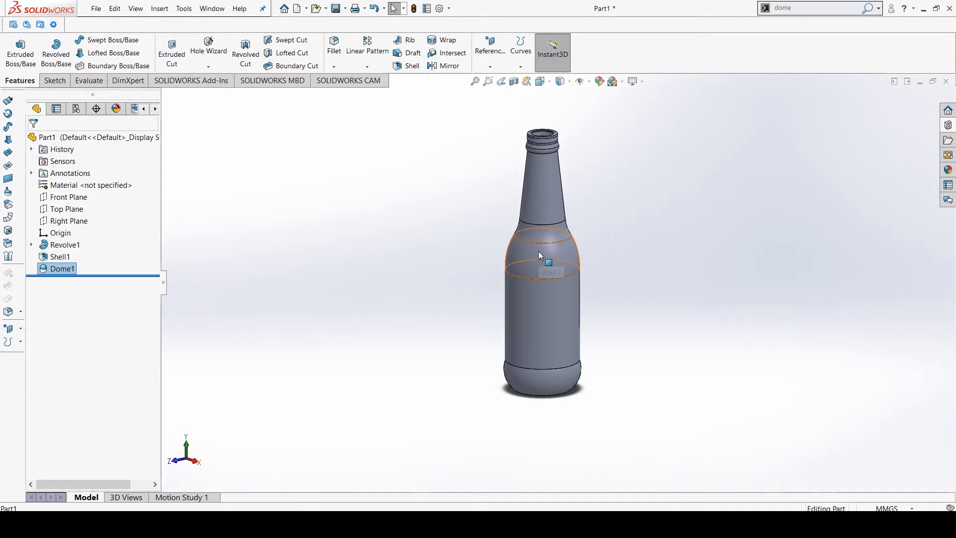
pyautogui.click(385, 277)
pyautogui.moveTo(487, 270); pyautogui.dragTo(487, 249, button='middle')
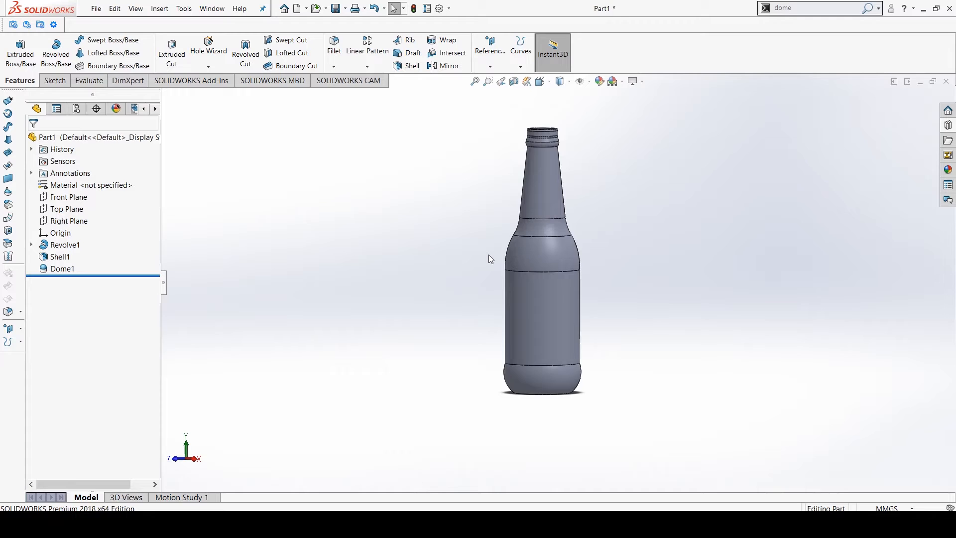
# - Start a sketch on the Front Plane and view it straight on
pyautogui.click(70, 197)
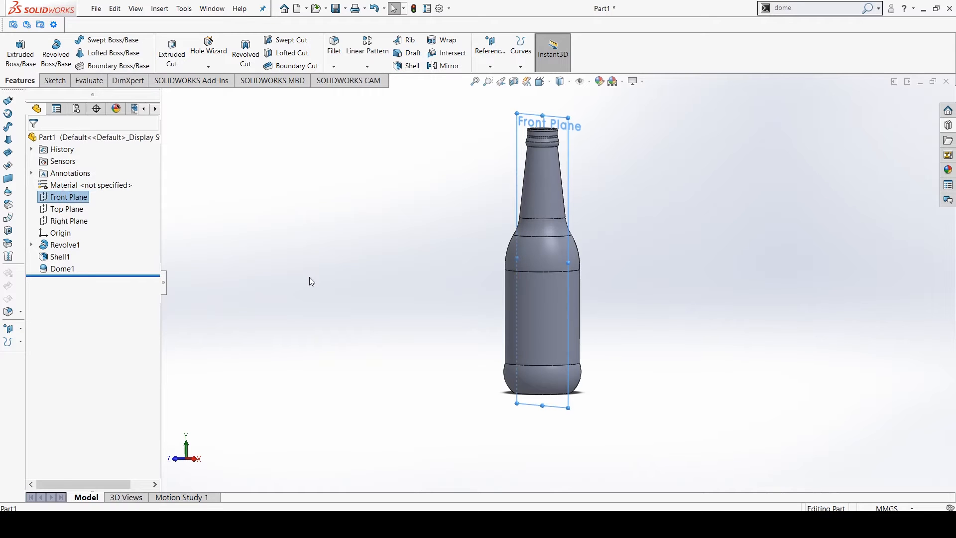
pyautogui.rightClick(54, 197)
pyautogui.click(60, 177)
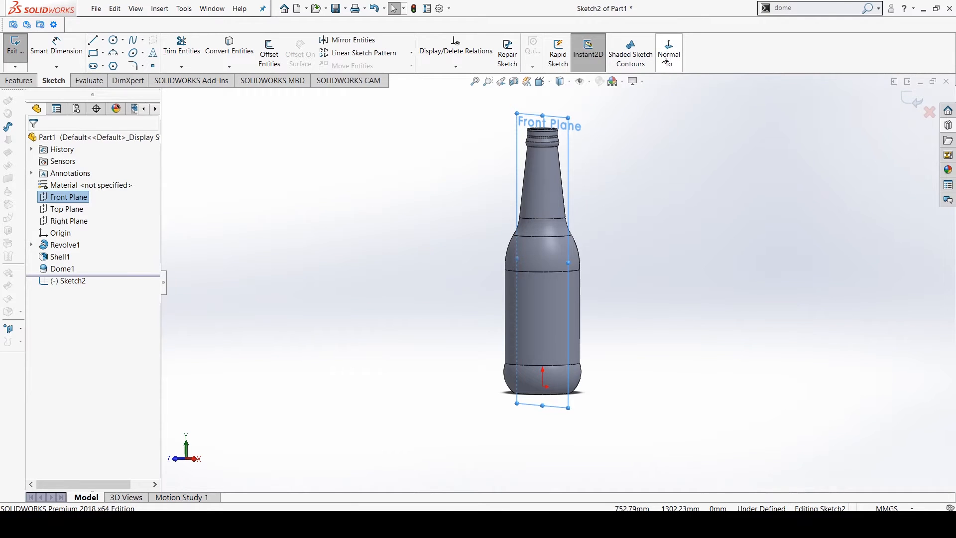
pyautogui.click(811, 10)
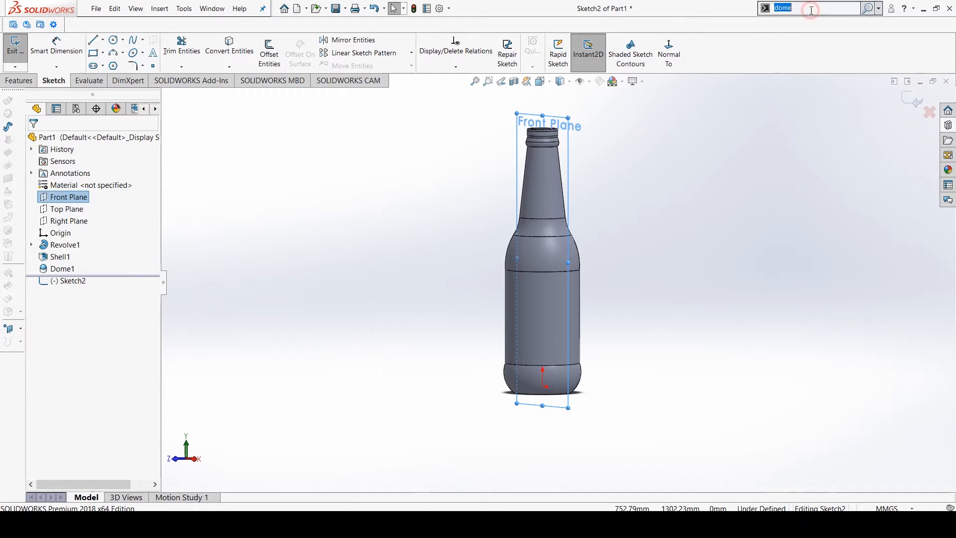
pyautogui.click(725, 199)
pyautogui.click(669, 52)
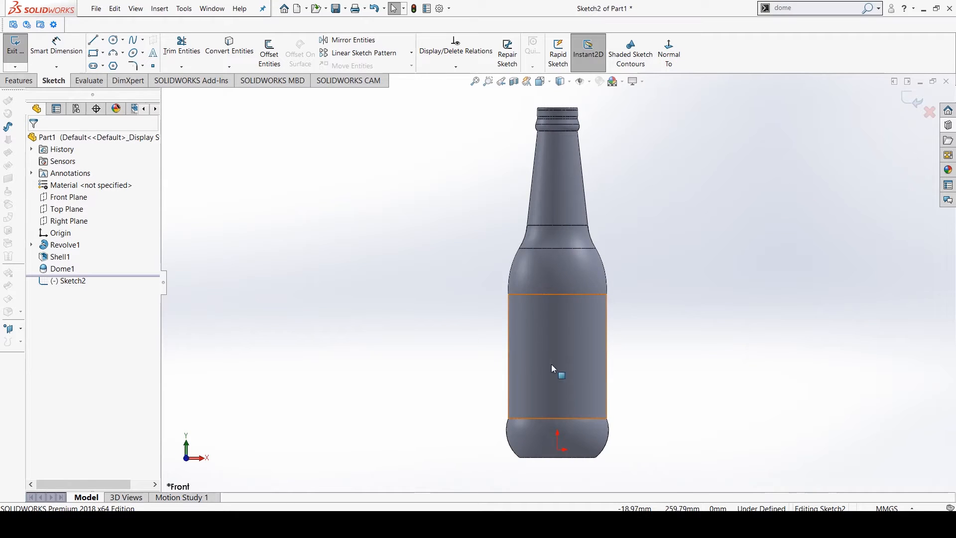
pyautogui.scroll(-2, 551, 364)
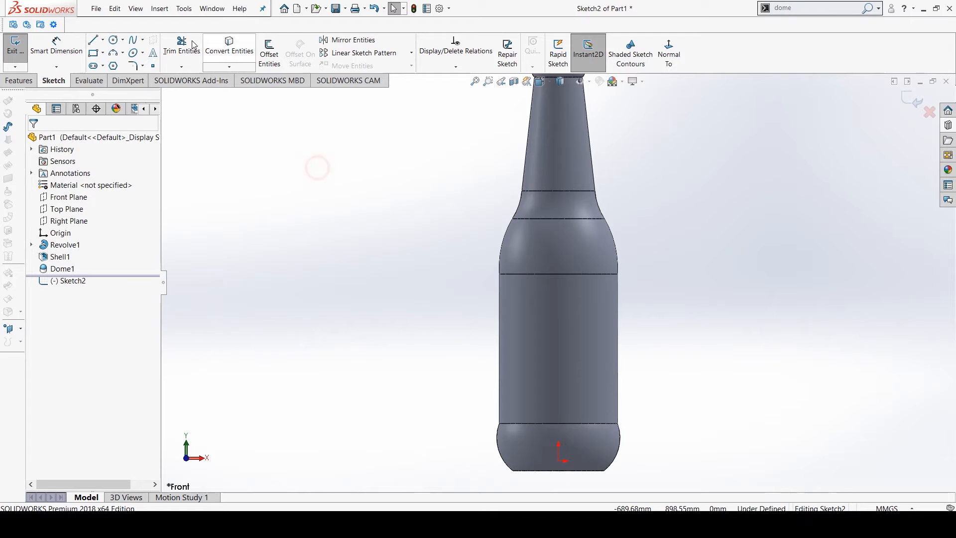
# - Convert the bottle's original revolve profile sketch, including its vertical axis line, into entities of the current sketch
pyautogui.click(31, 244)
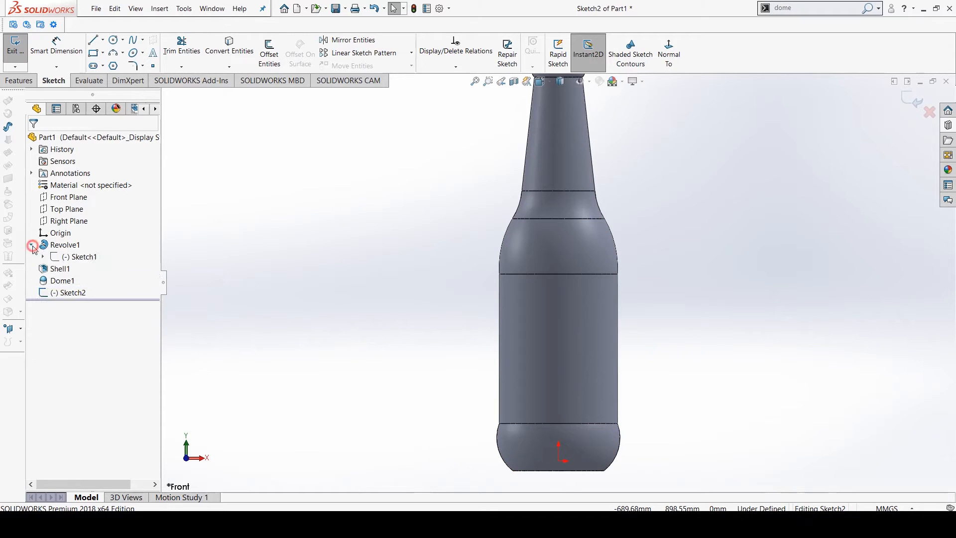
pyautogui.click(72, 257)
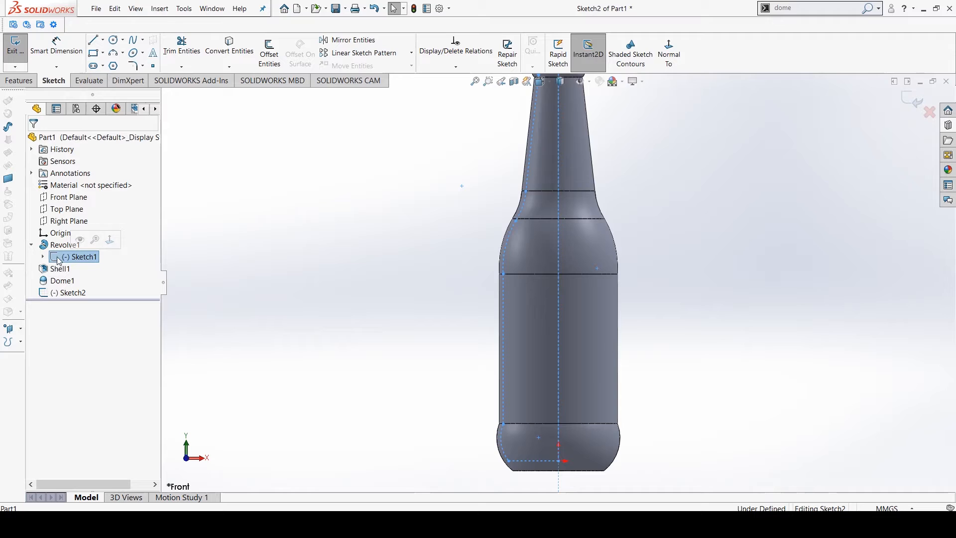
pyautogui.click(43, 256)
pyautogui.click(84, 270)
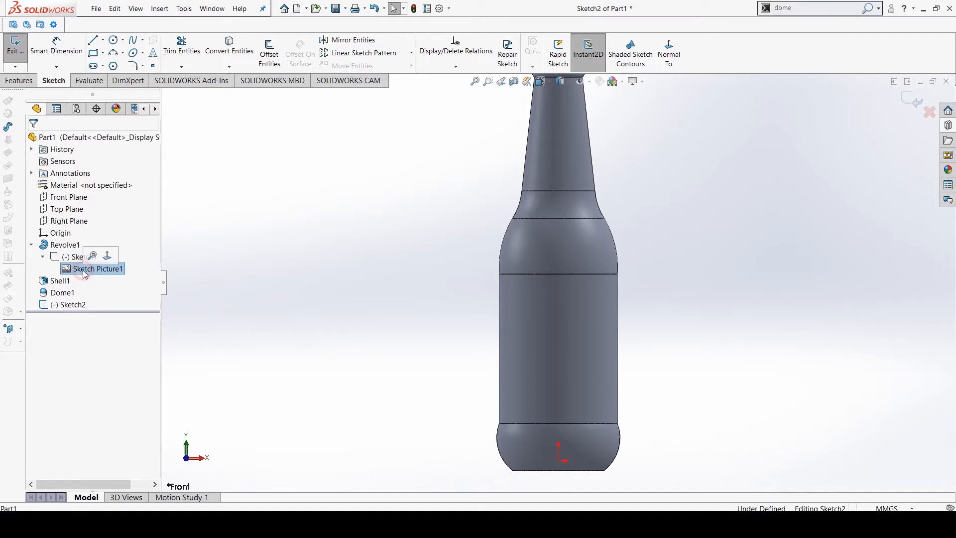
pyautogui.click(75, 256)
pyautogui.click(234, 50)
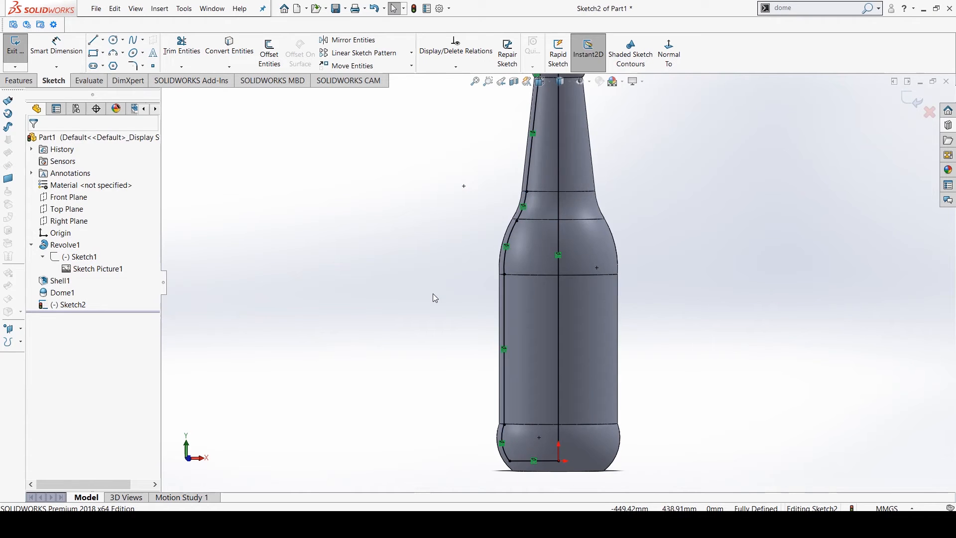
pyautogui.press('f')
pyautogui.press('space')
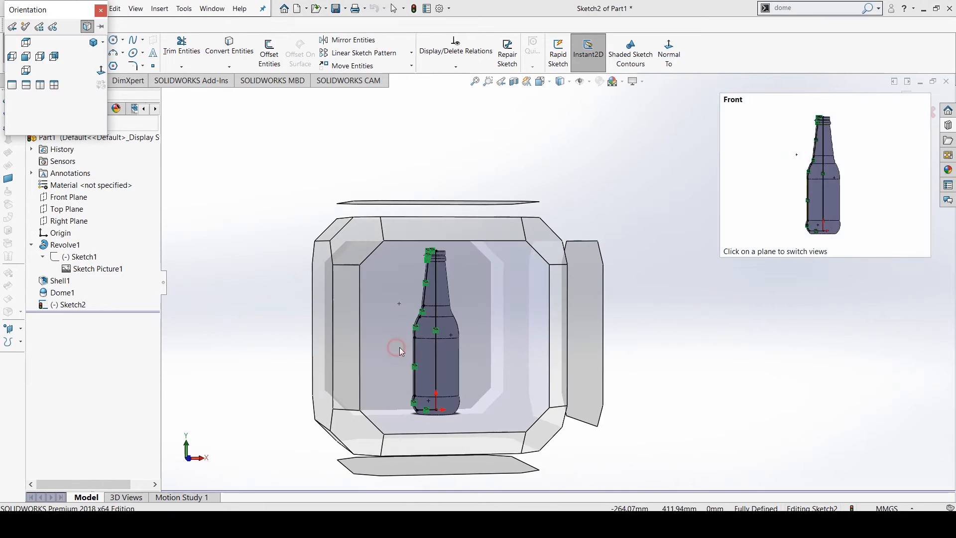
pyautogui.click(399, 347)
pyautogui.moveTo(549, 156); pyautogui.dragTo(582, 211, button='middle')
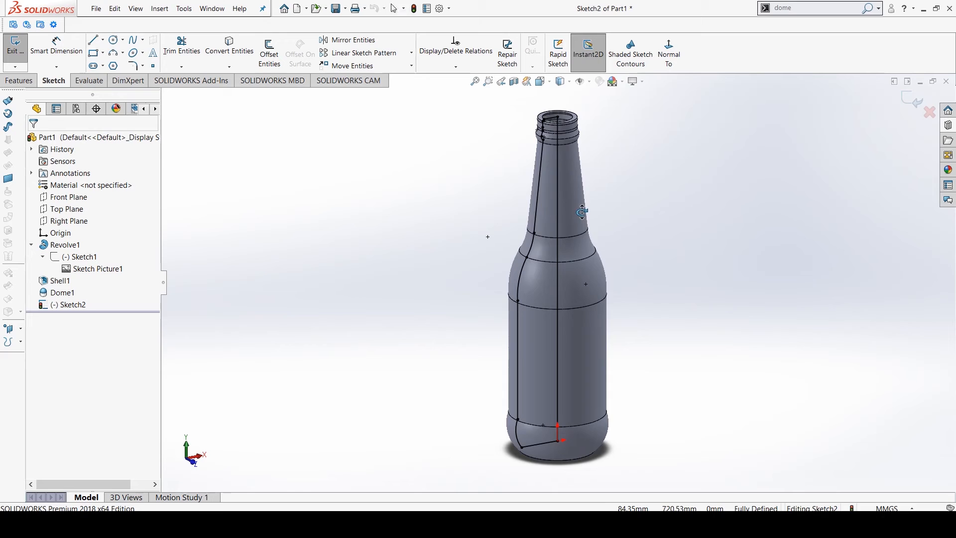
pyautogui.hotkey('ctrl', '1')
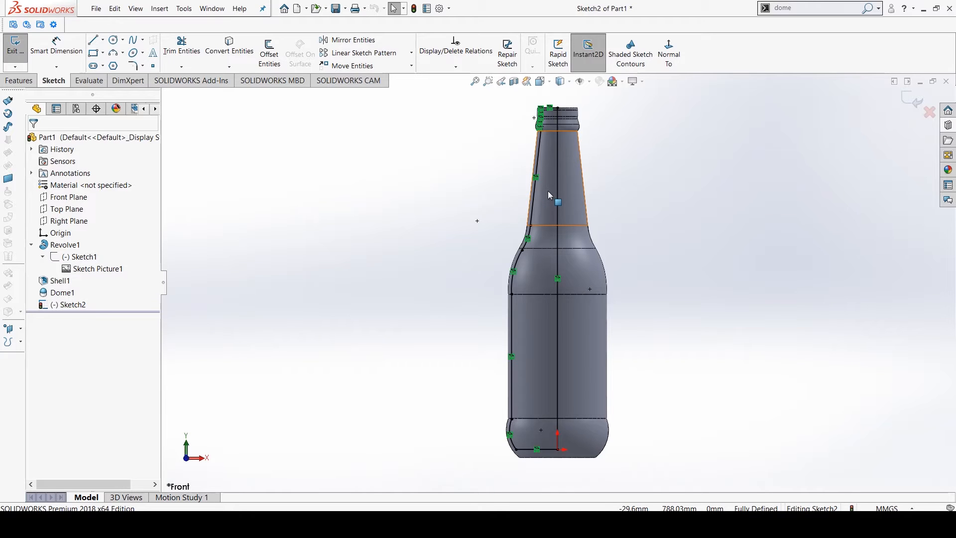
# - Draw a horizontal line about 72 mm long across the neck from the converted profile to the vertical axis line
pyautogui.scroll(-1, 548, 190)
pyautogui.scroll(1, 542, 189)
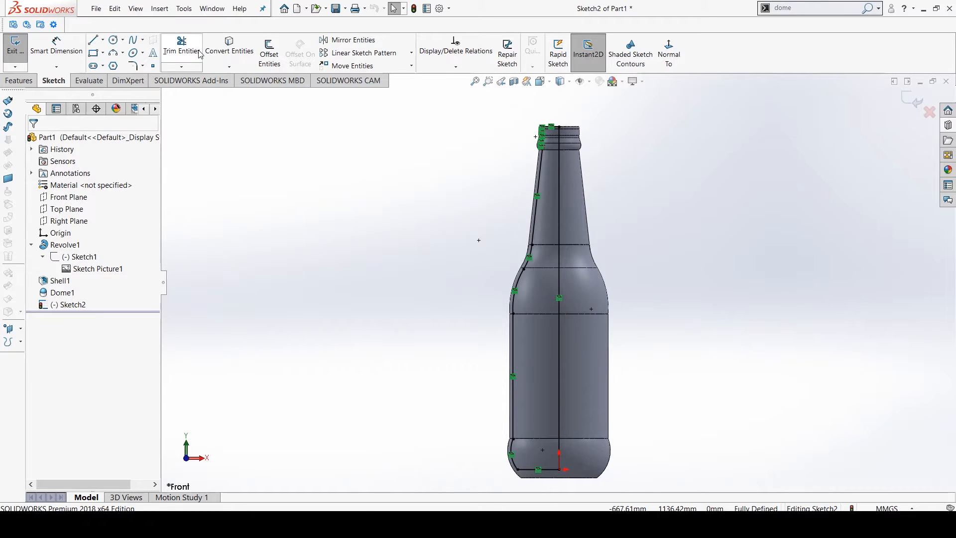
pyautogui.click(93, 40)
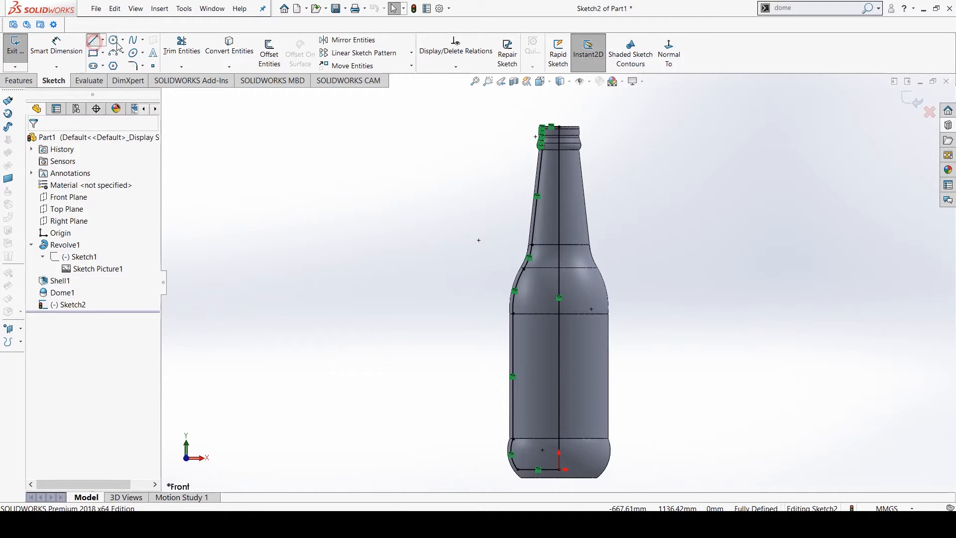
pyautogui.click(537, 213)
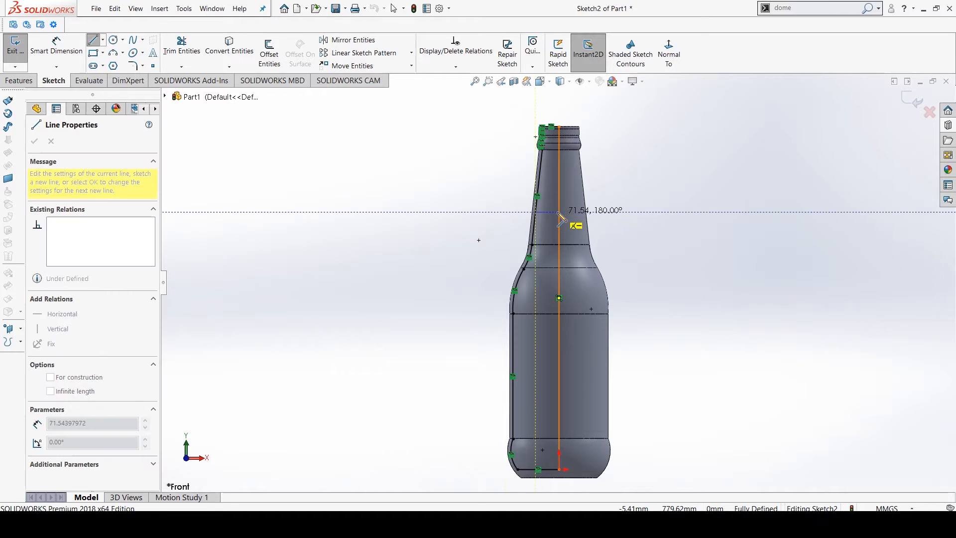
pyautogui.click(566, 212)
pyautogui.press('Escape')
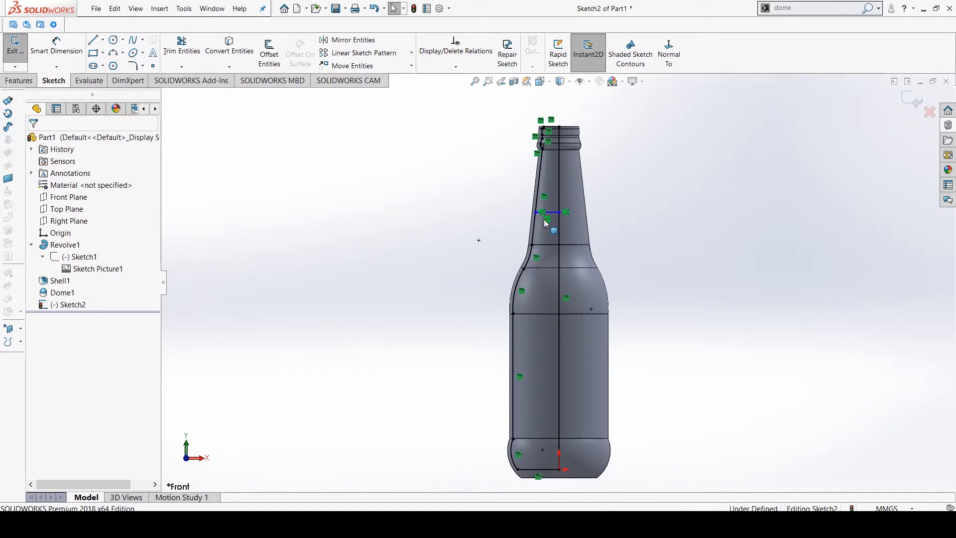
# - Trim away all converted profile and axis segments above the horizontal neck line
pyautogui.click(181, 46)
pyautogui.moveTo(485, 184)
pyautogui.mouseDown()
pyautogui.moveTo(636, 175)
pyautogui.moveTo(540, 140)
pyautogui.moveTo(578, 132)
pyautogui.mouseUp()
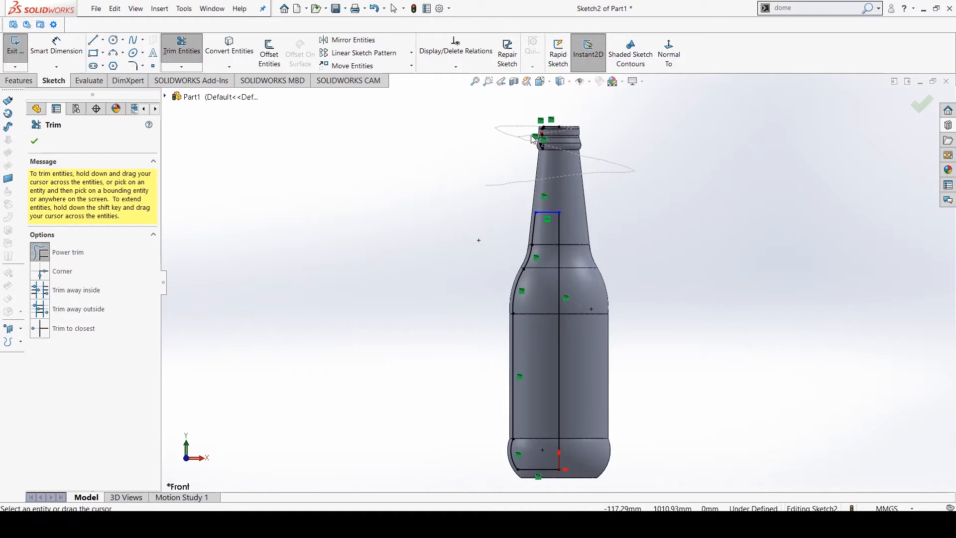
pyautogui.scroll(-5, 543, 132)
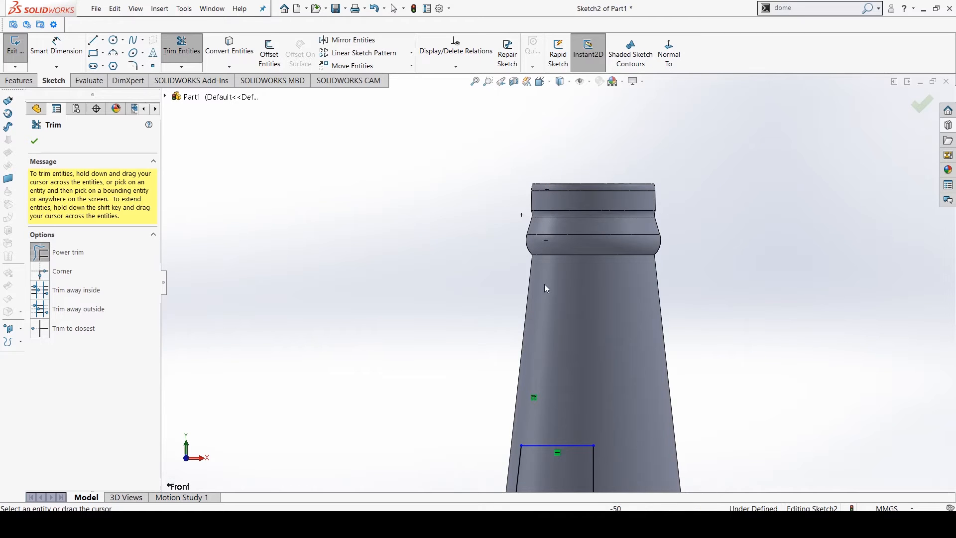
pyautogui.scroll(6, 564, 302)
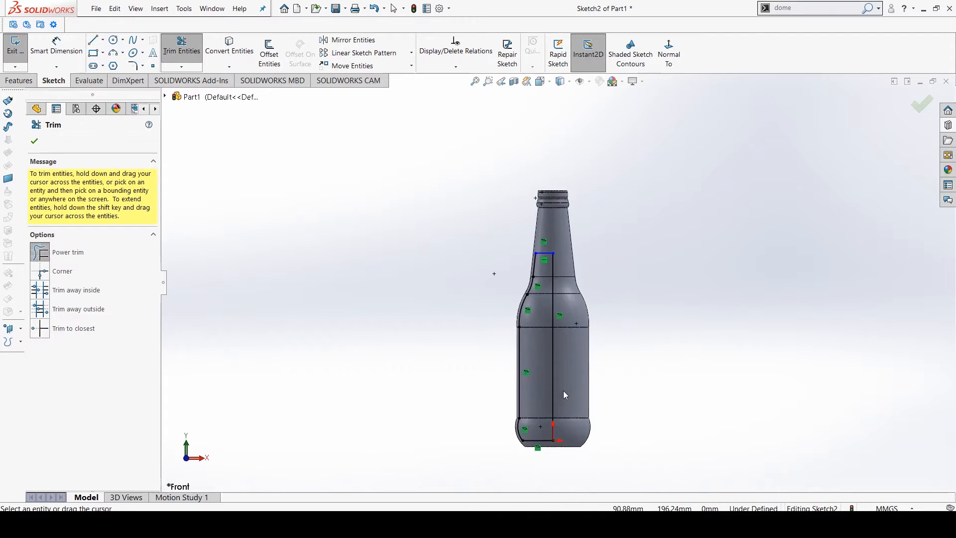
pyautogui.click(919, 105)
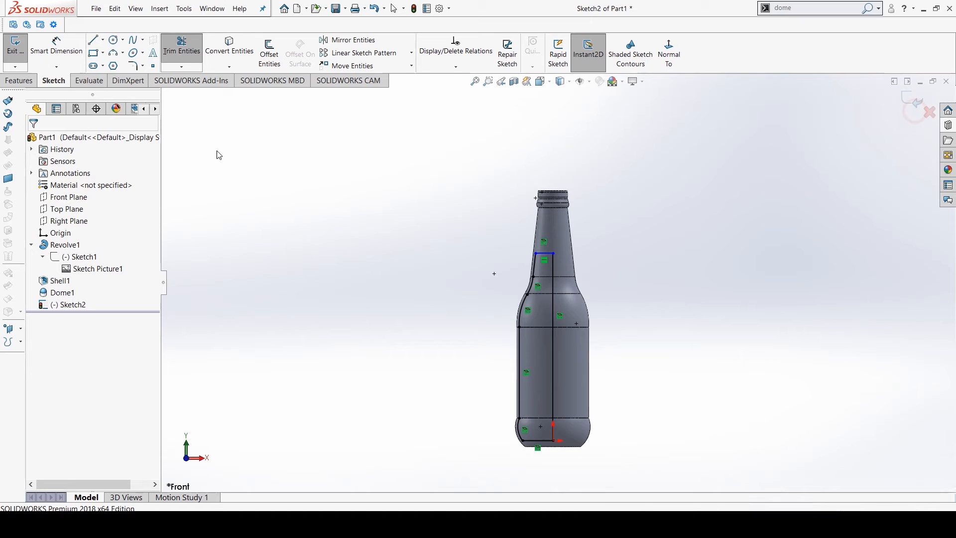
# - Revolve the closed profile 360 degrees about the vertical axis line as a separate body, with merging of results turned off
pyautogui.click(29, 83)
pyautogui.click(20, 52)
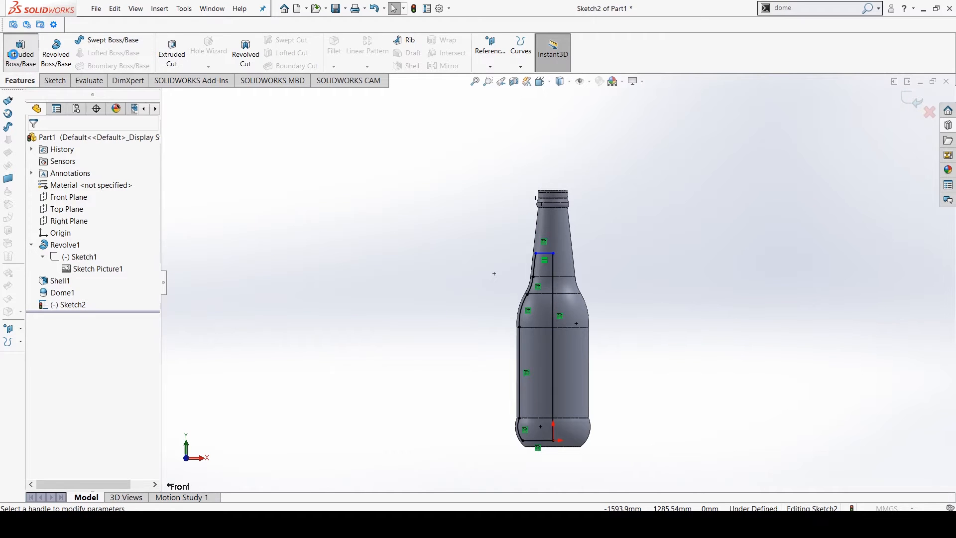
pyautogui.click(929, 112)
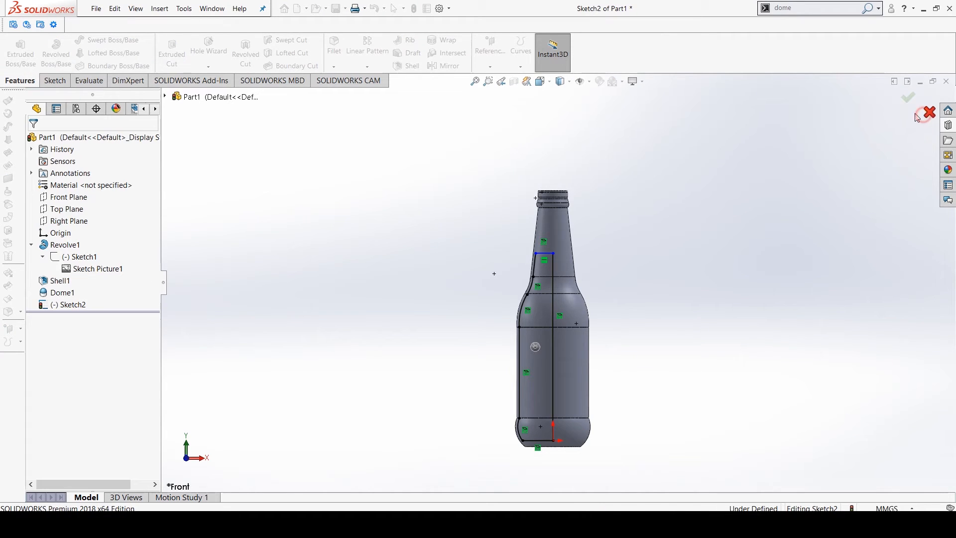
pyautogui.click(56, 52)
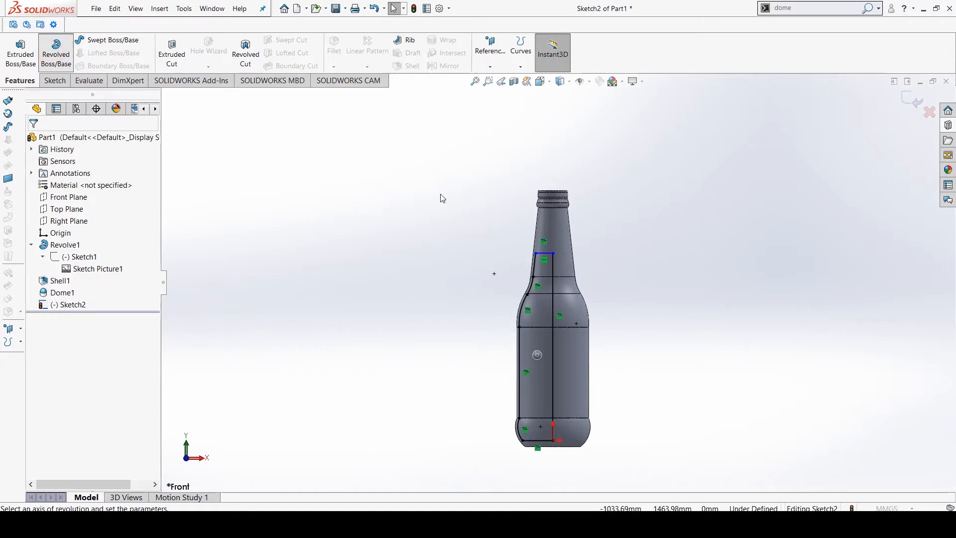
pyautogui.click(552, 365)
pyautogui.moveTo(517, 314); pyautogui.dragTo(476, 382, button='middle')
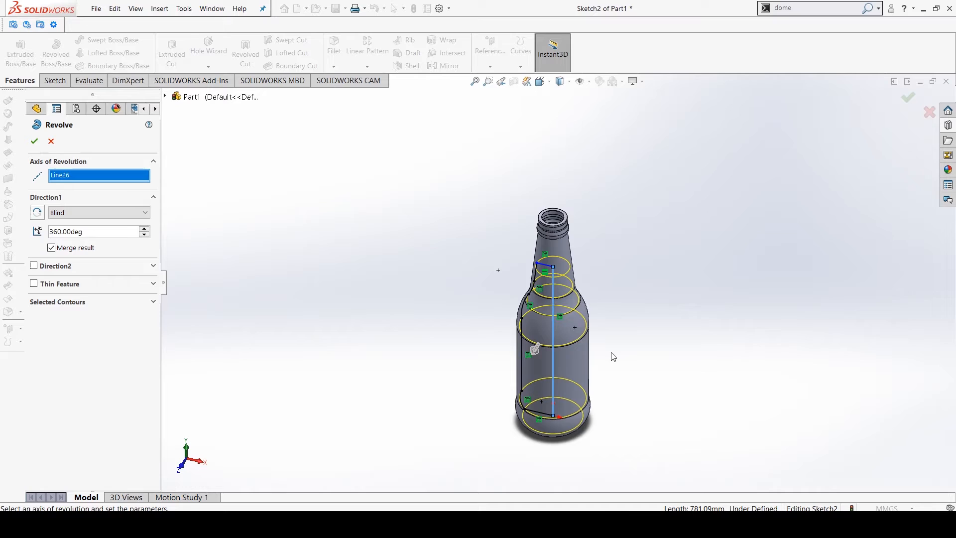
pyautogui.click(51, 248)
pyautogui.click(34, 141)
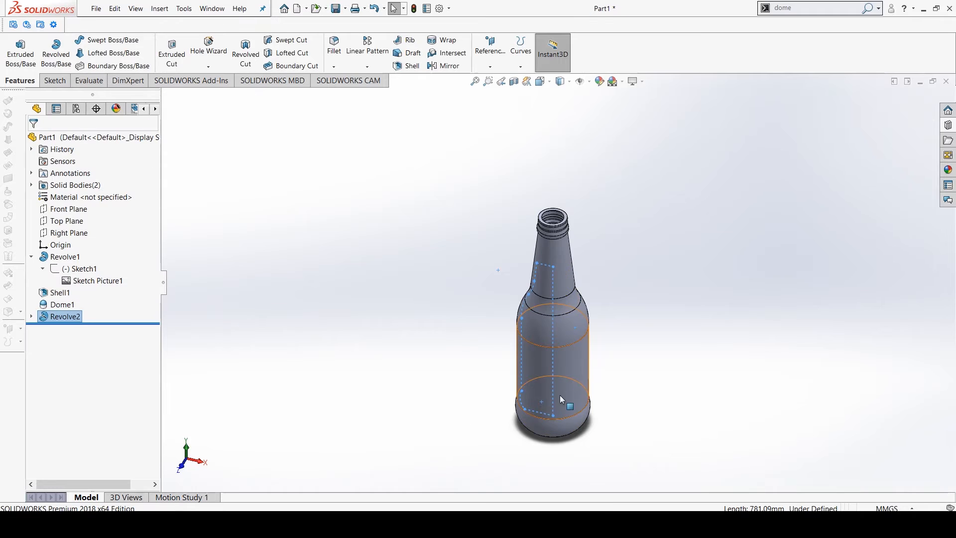
# - Hide the outer bottle body to inspect the revolved inner body, undo the hiding and view the whole bottle
pyautogui.moveTo(551, 302); pyautogui.dragTo(563, 298, button='middle')
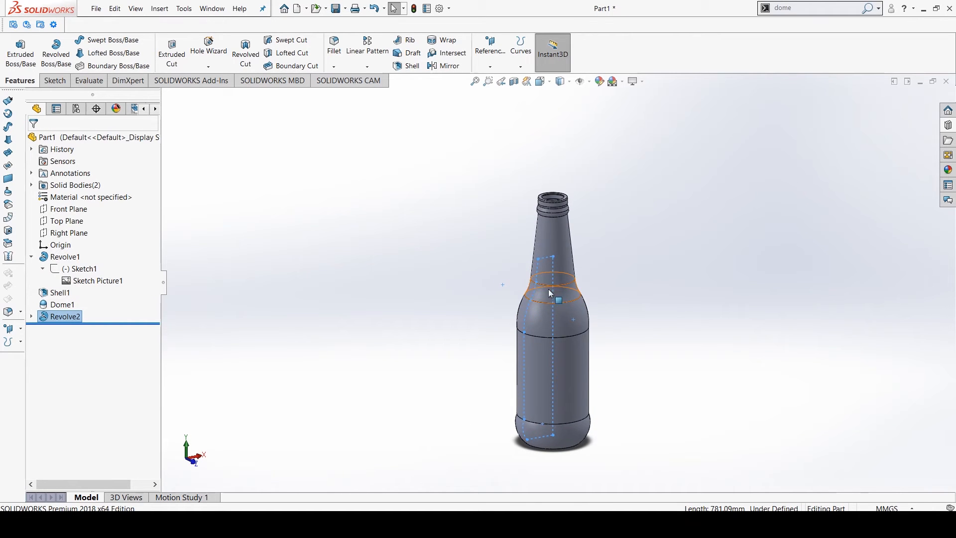
pyautogui.moveTo(550, 232)
pyautogui.mouseDown(button='middle')
pyautogui.moveTo(545, 261)
pyautogui.moveTo(561, 232)
pyautogui.mouseUp(button='middle')
pyautogui.click(557, 239)
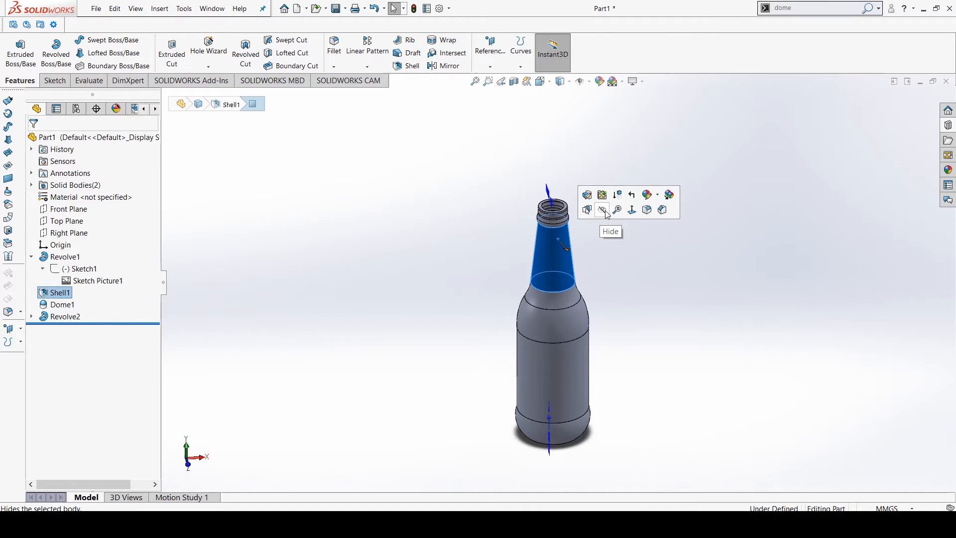
pyautogui.click(602, 212)
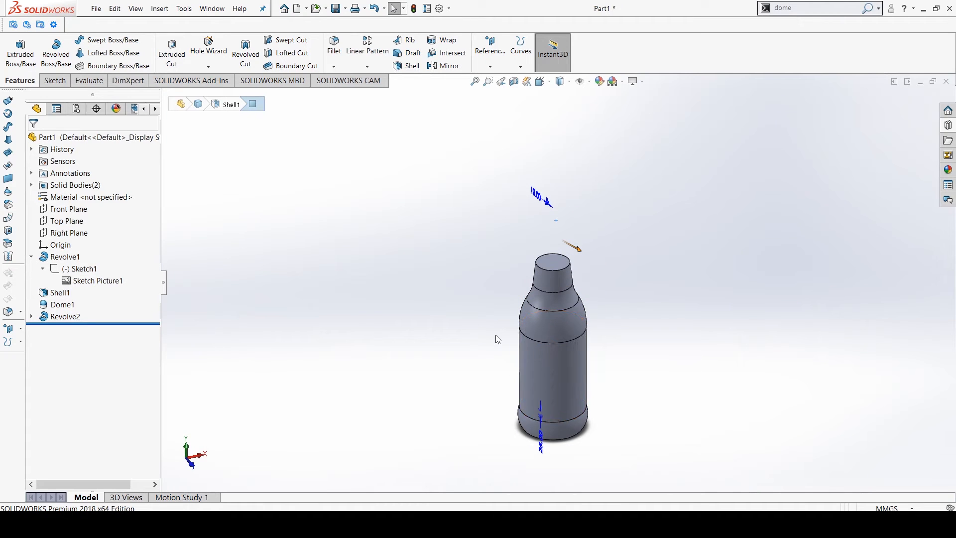
pyautogui.hotkey('ctrl', 'z')
pyautogui.moveTo(528, 302); pyautogui.dragTo(502, 297, button='middle')
pyautogui.scroll(-1, 625, 253)
pyautogui.scroll(1, 540, 276)
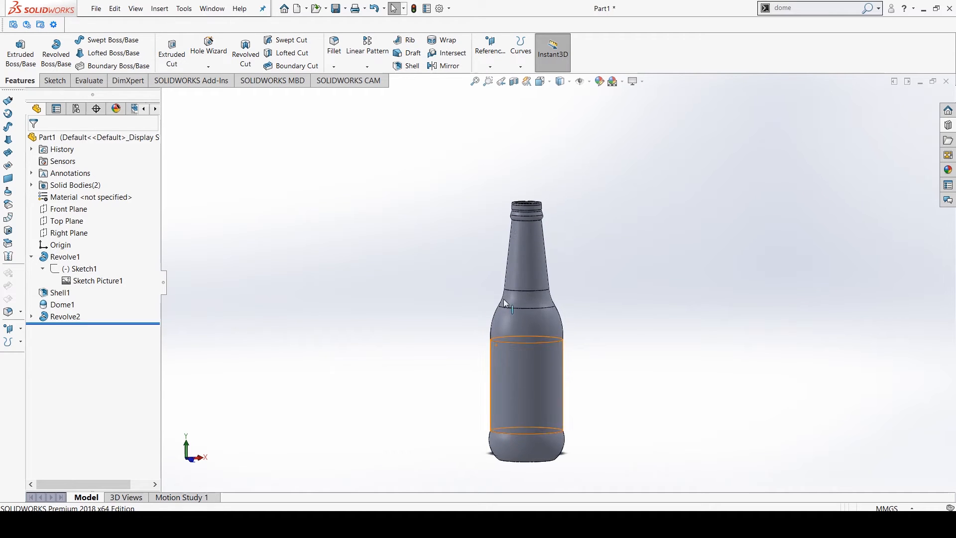
pyautogui.scroll(-2, 551, 239)
pyautogui.scroll(2, 551, 239)
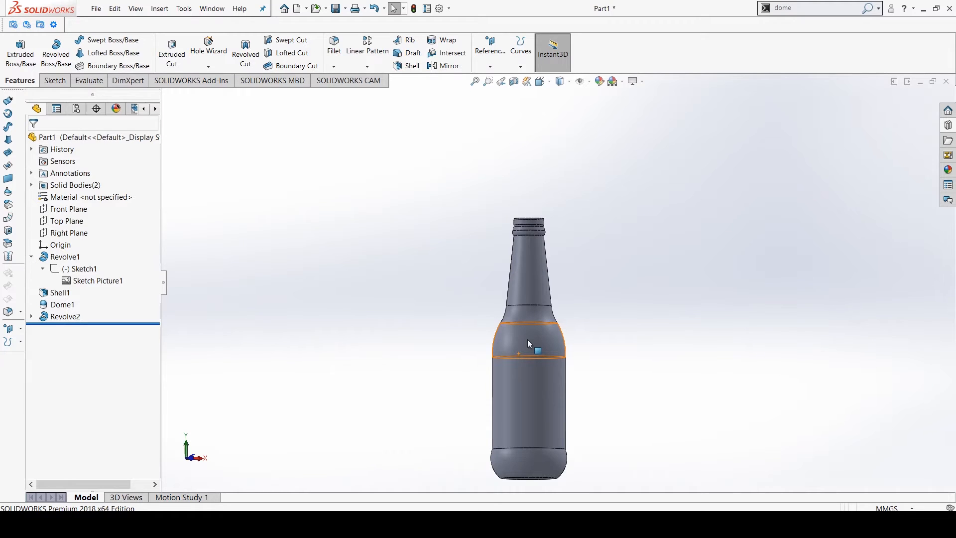
# - Create a reference plane offset 20 mm from the bottle's top rim face, with the offset flipped downward into the neck
pyautogui.scroll(-4, 527, 339)
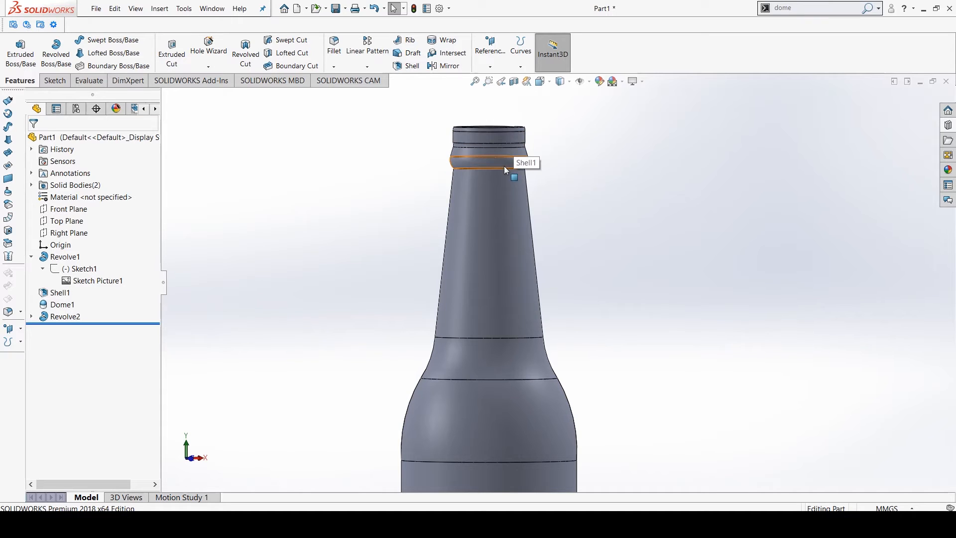
pyautogui.click(490, 59)
pyautogui.click(493, 78)
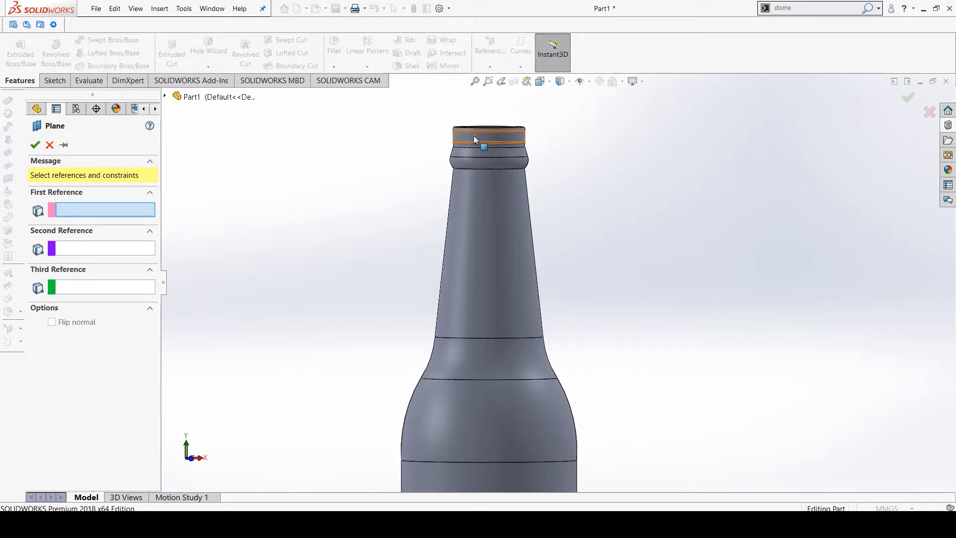
pyautogui.moveTo(406, 215); pyautogui.dragTo(416, 252, button='middle')
pyautogui.click(457, 145)
pyautogui.moveTo(417, 213); pyautogui.dragTo(444, 137, button='middle')
pyautogui.moveTo(397, 180); pyautogui.dragTo(410, 139, button='middle')
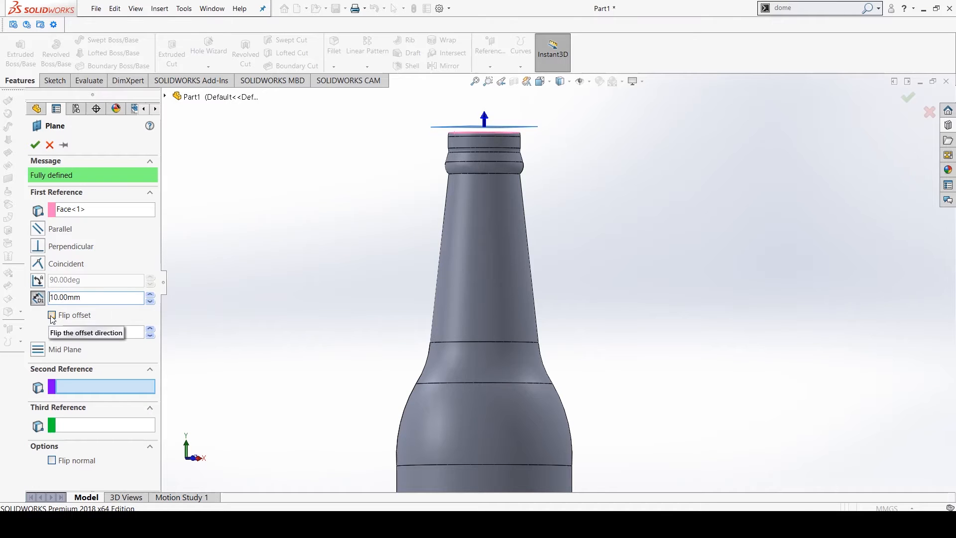
pyautogui.click(51, 315)
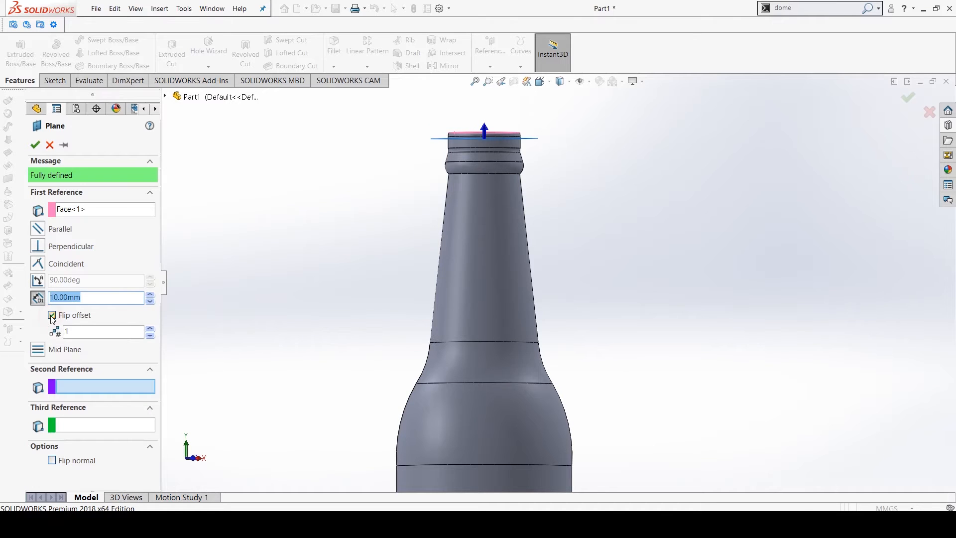
pyautogui.click(149, 294)
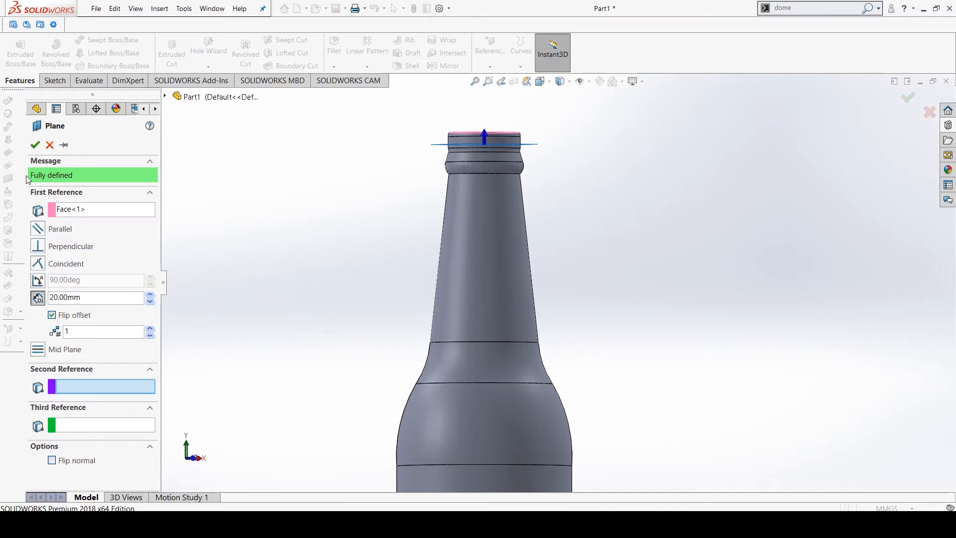
pyautogui.click(32, 146)
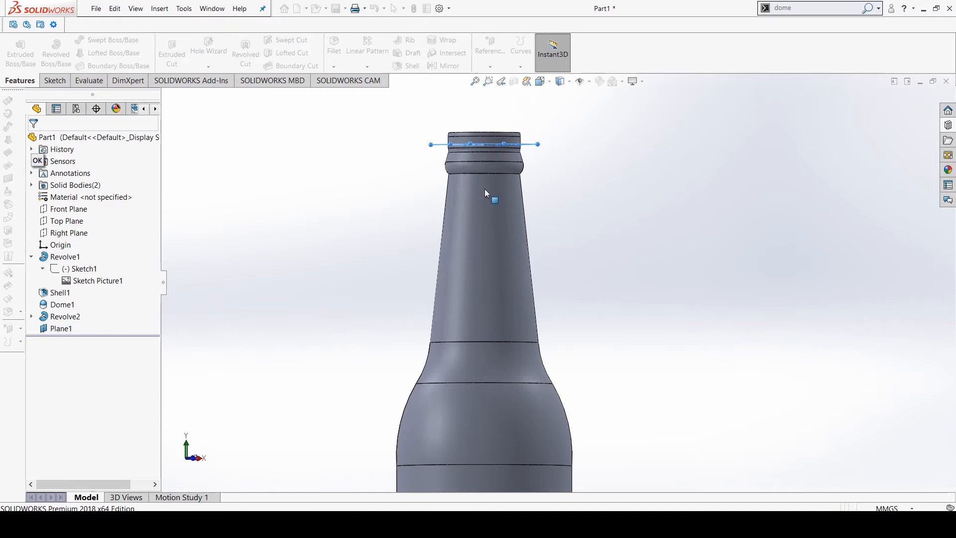
# - Create a second reference plane offset 30 mm upward from the neck plane, above the bottle's rim
pyautogui.scroll(1, 485, 186)
pyautogui.moveTo(485, 186); pyautogui.dragTo(507, 149, button='middle')
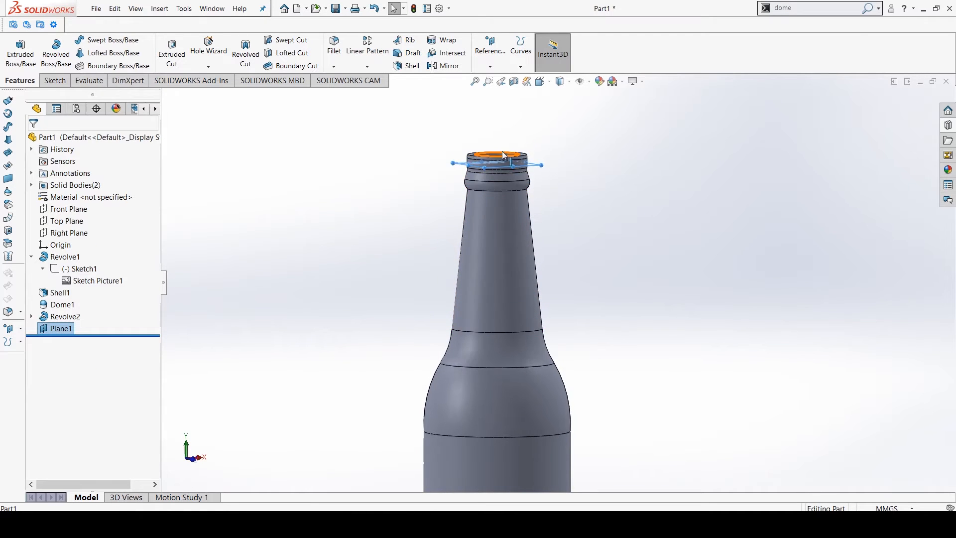
pyautogui.scroll(-3, 507, 149)
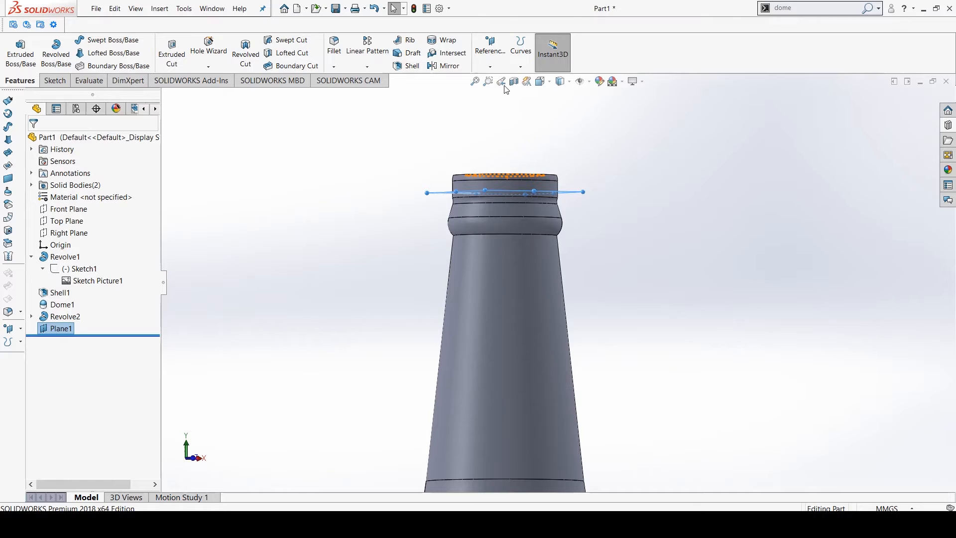
pyautogui.click(490, 55)
pyautogui.click(498, 79)
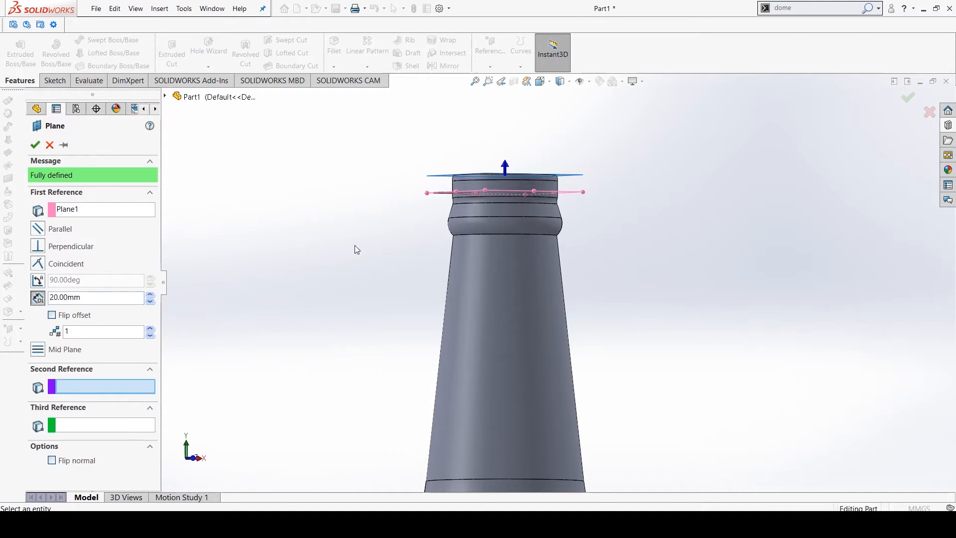
pyautogui.click(149, 294)
pyautogui.moveTo(289, 259); pyautogui.dragTo(319, 258, button='middle')
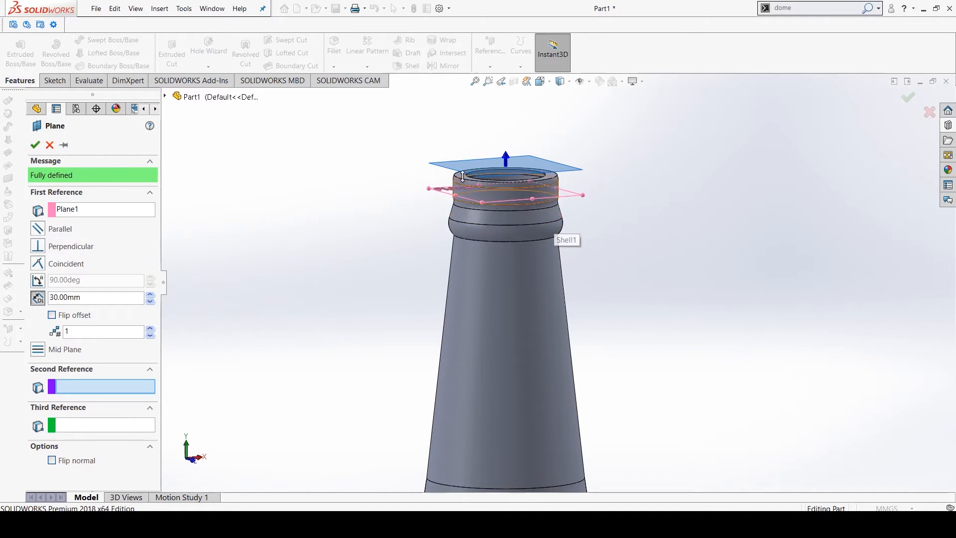
pyautogui.click(35, 144)
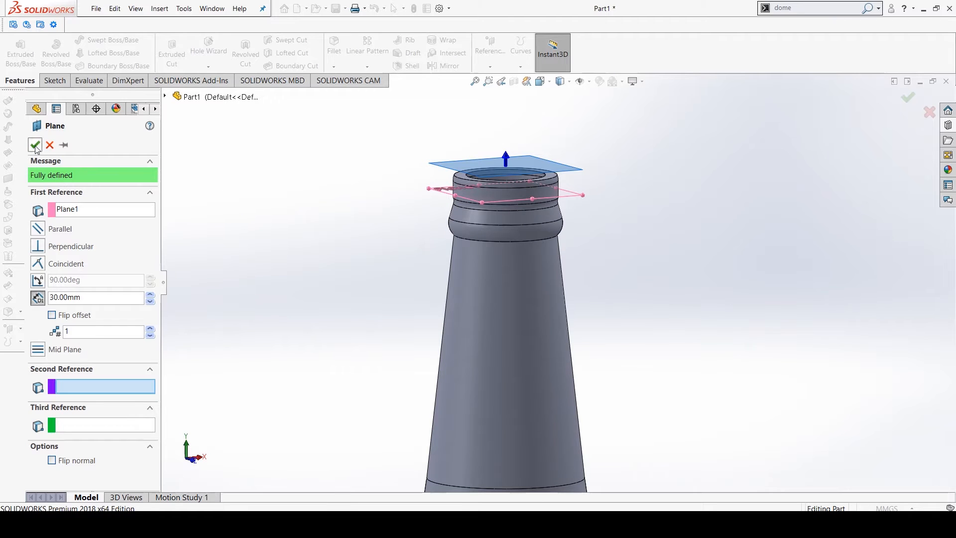
# - Hide the upper reference plane, Plane2, above the rim
pyautogui.moveTo(563, 218); pyautogui.dragTo(529, 210, button='middle')
pyautogui.scroll(-5, 500, 167)
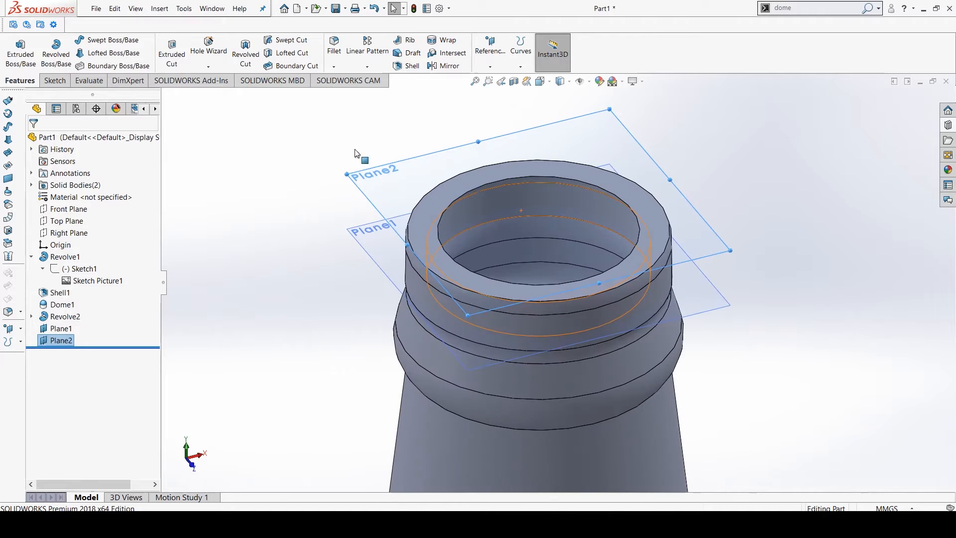
pyautogui.click(350, 178)
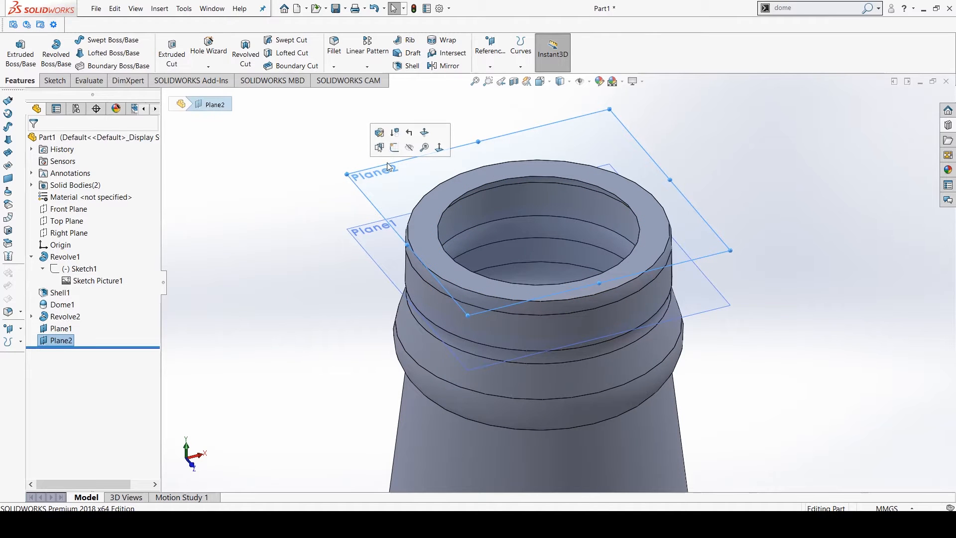
pyautogui.click(309, 192)
pyautogui.rightClick(387, 197)
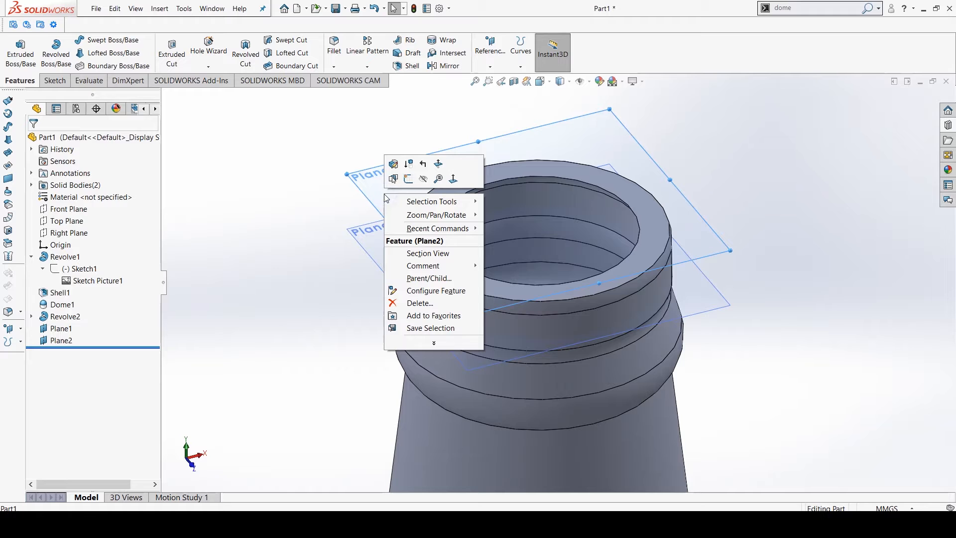
pyautogui.click(423, 180)
# - Switch to the top view and open a new sketch on the neck plane, Plane1
pyautogui.moveTo(425, 199); pyautogui.dragTo(406, 249, button='middle')
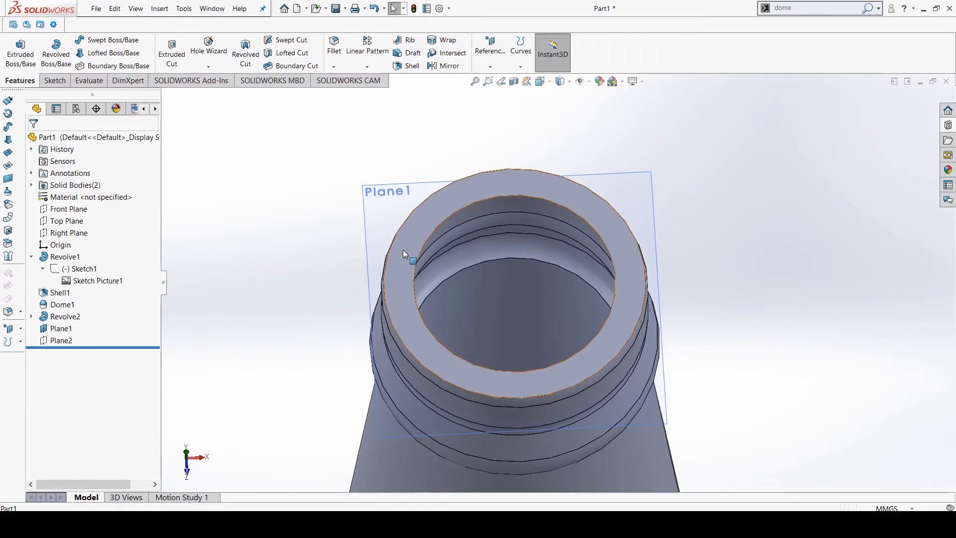
pyautogui.scroll(10, 402, 249)
pyautogui.scroll(3, 593, 324)
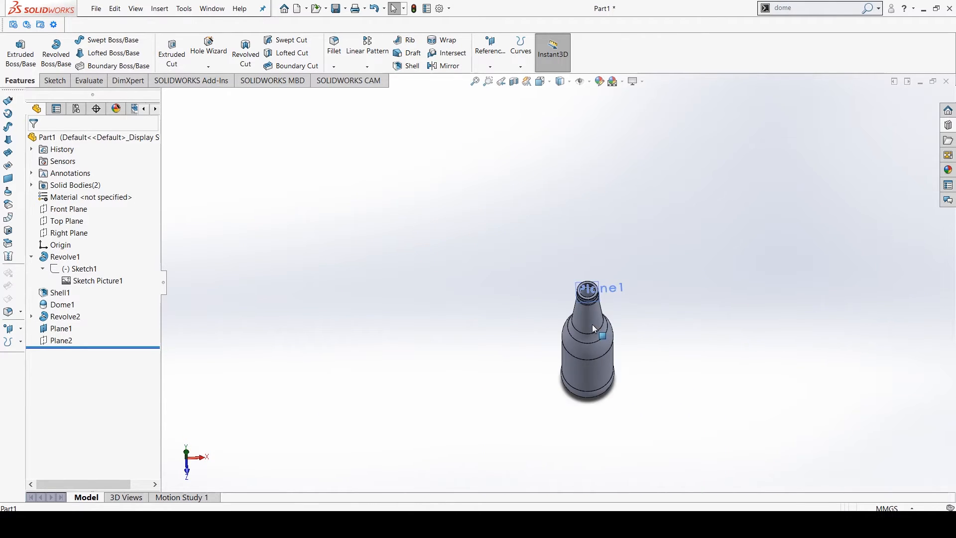
pyautogui.press('space')
pyautogui.moveTo(448, 312)
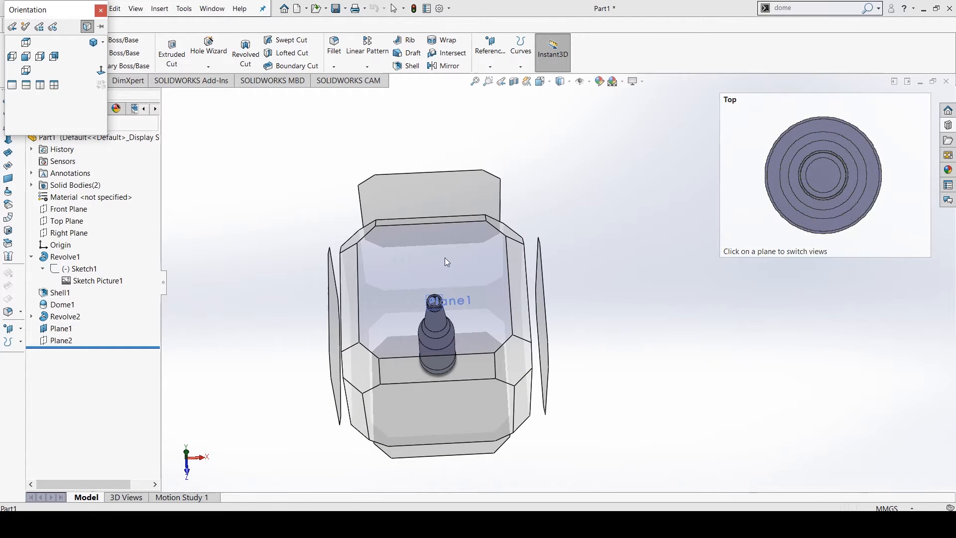
pyautogui.click(433, 284)
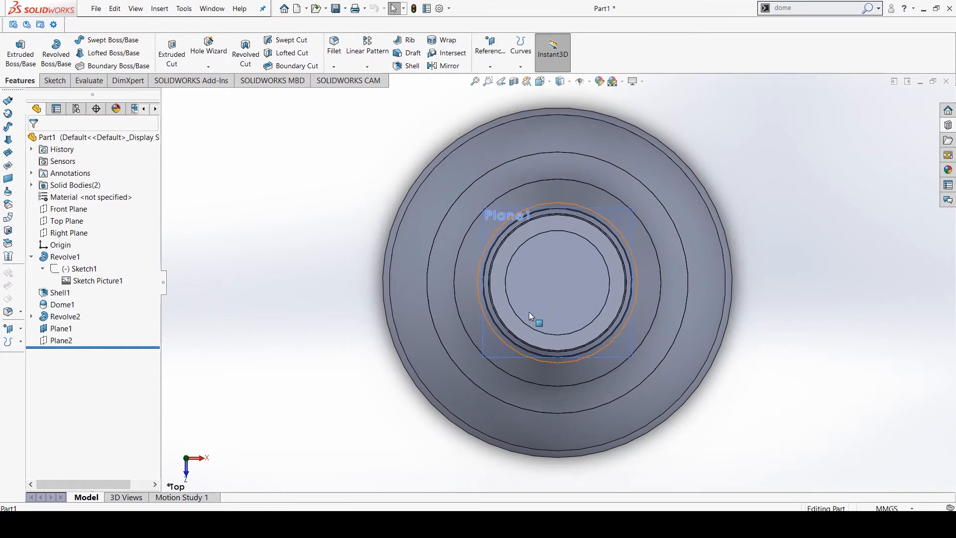
pyautogui.scroll(-5, 569, 319)
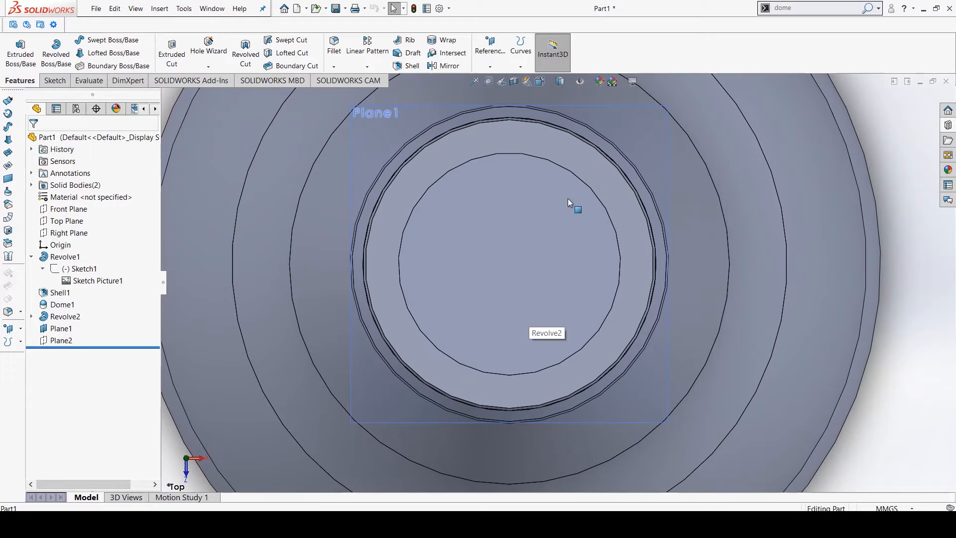
pyautogui.click(53, 80)
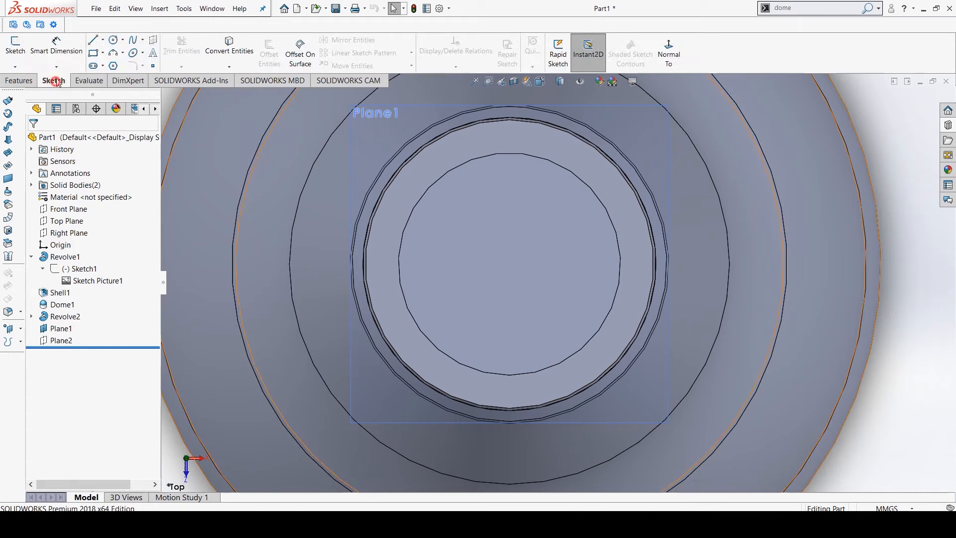
pyautogui.rightClick(371, 146)
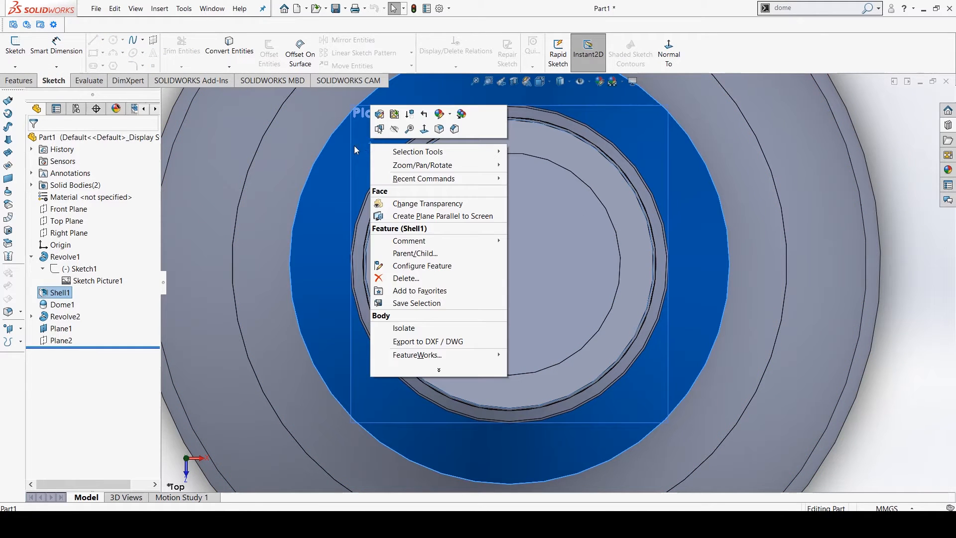
pyautogui.click(356, 150)
pyautogui.rightClick(53, 331)
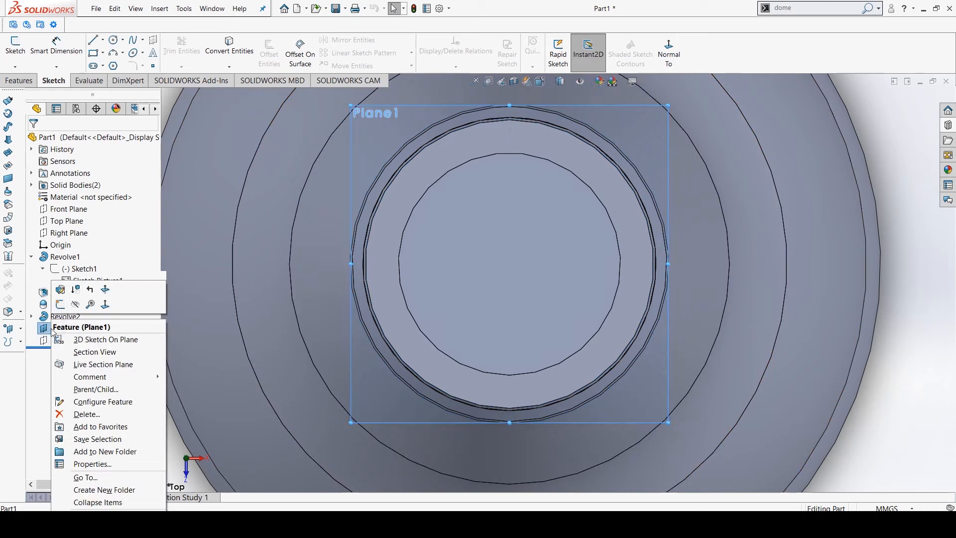
pyautogui.click(61, 305)
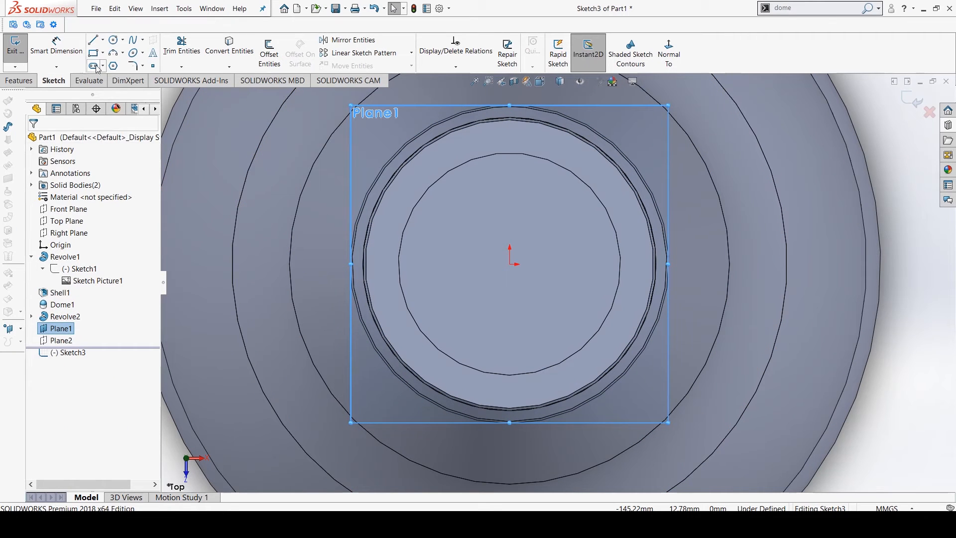
# - Sketch a circle of about 68 mm radius centred on the origin, just outside the neck, and make it construction geometry
pyautogui.click(113, 40)
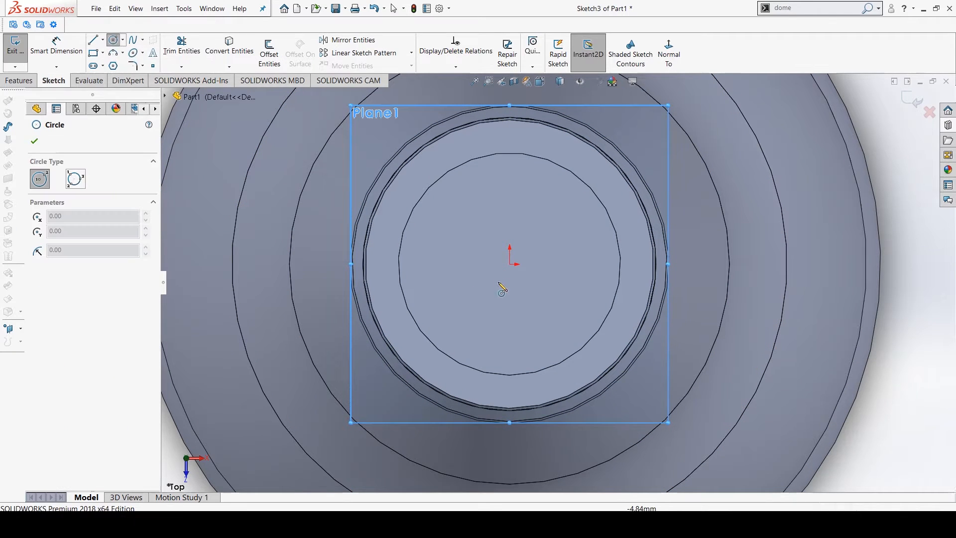
pyautogui.click(510, 264)
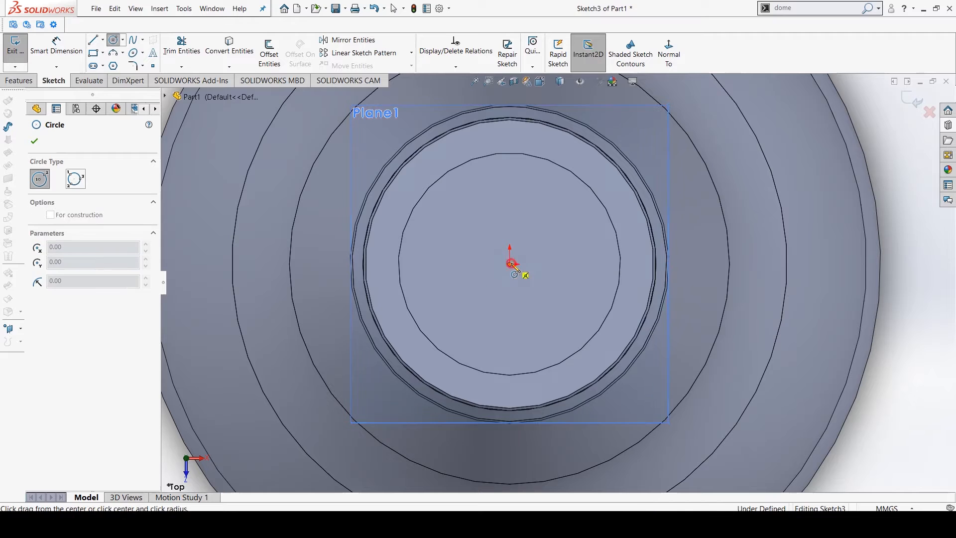
pyautogui.click(397, 377)
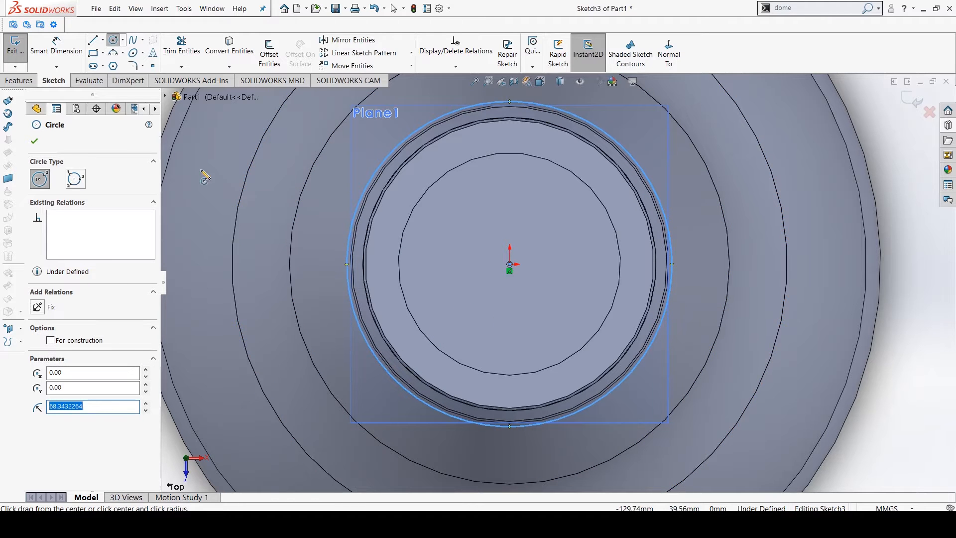
pyautogui.press('Escape')
pyautogui.click(361, 199)
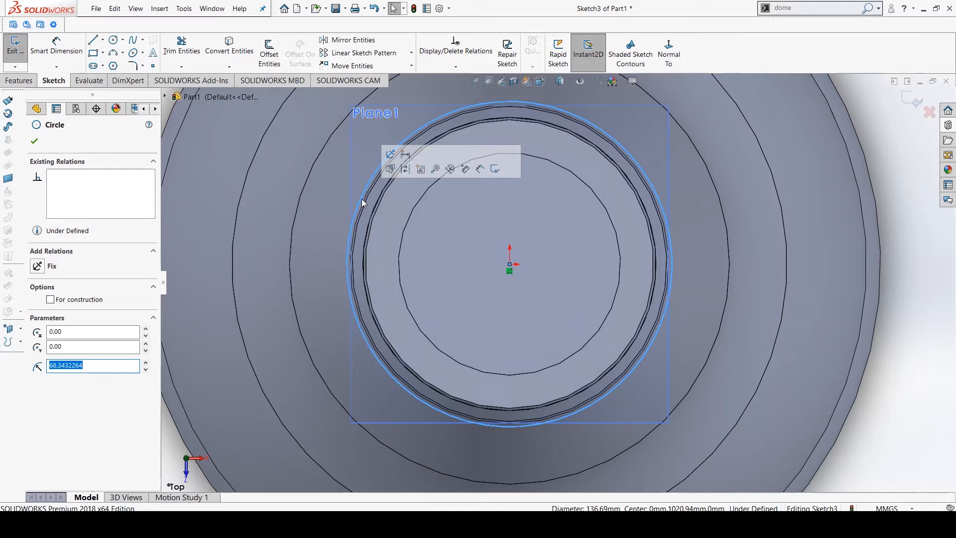
pyautogui.click(391, 169)
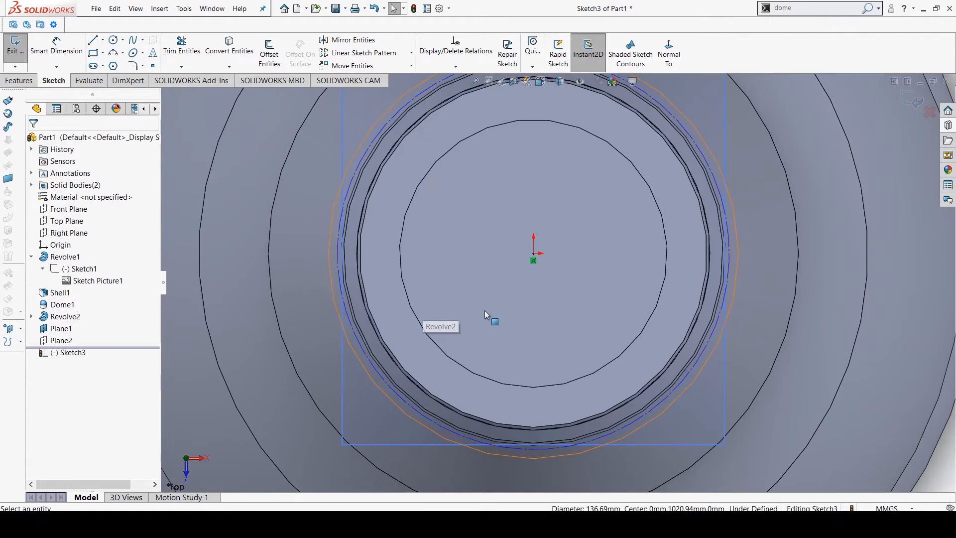
# - Sketch a second, larger circle of about 76 mm radius centred on the origin, around the construction circle
pyautogui.scroll(2, 581, 276)
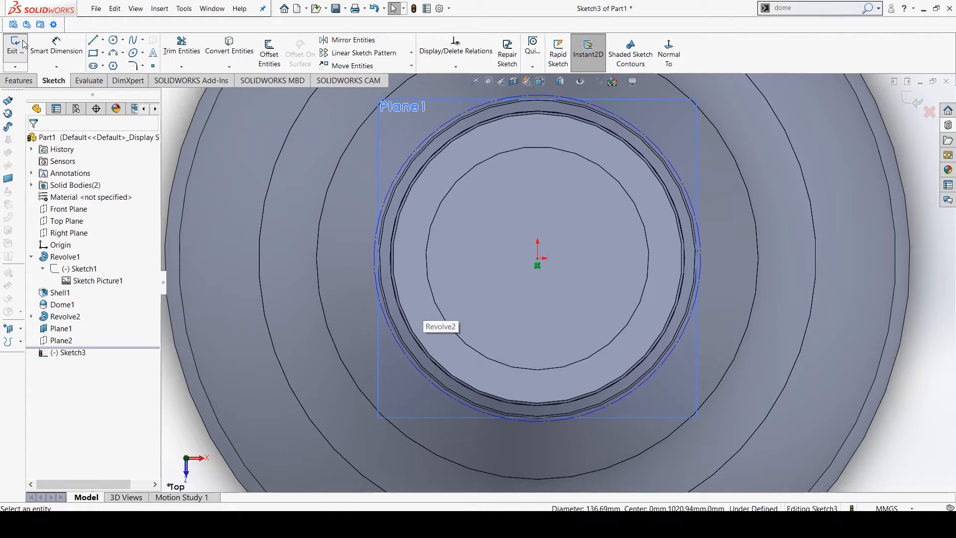
pyautogui.click(112, 44)
pyautogui.click(537, 258)
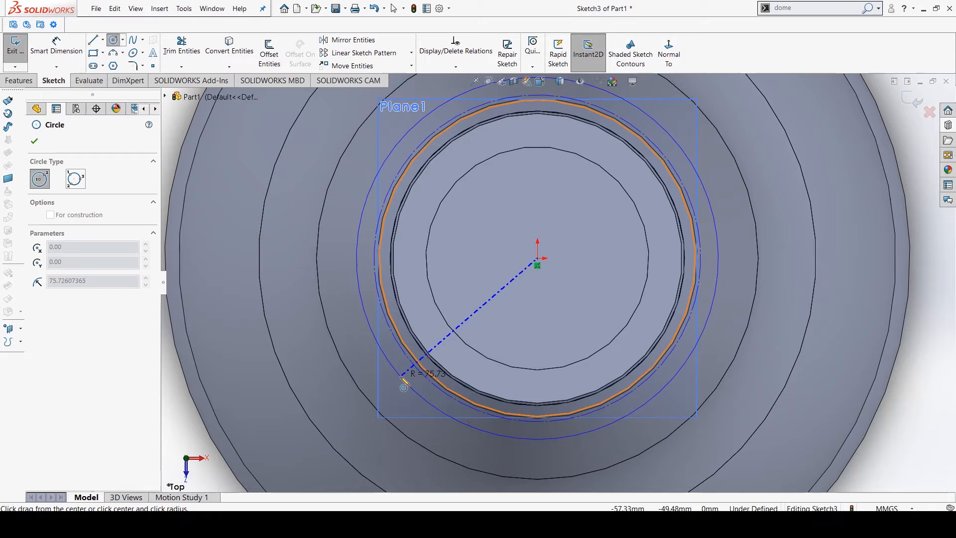
pyautogui.click(404, 382)
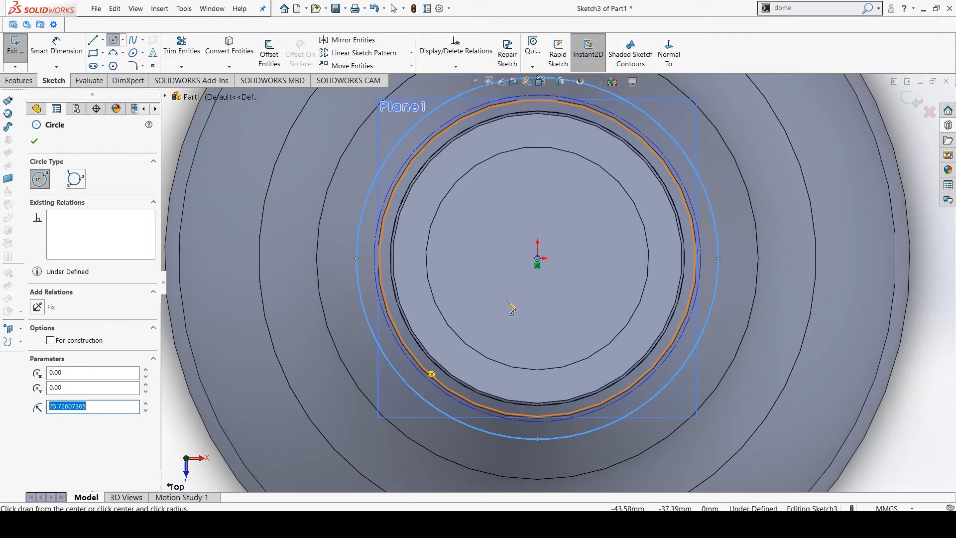
pyautogui.scroll(2, 549, 199)
pyautogui.scroll(-4, 600, 168)
pyautogui.press('Escape')
pyautogui.scroll(3, 600, 168)
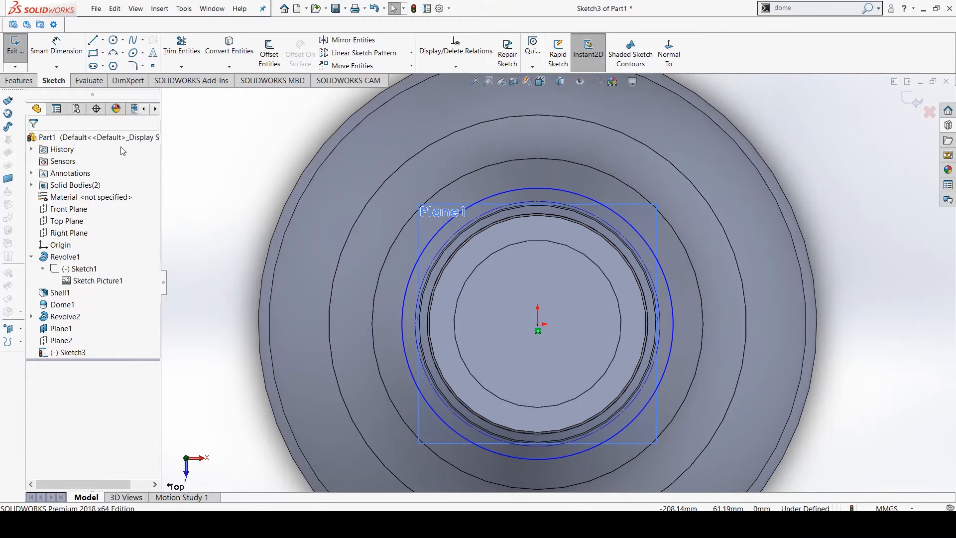
# - Draw a three-point arc of about 9 mm radius with both ends on the outer circle, bulging inward toward the construction circle
pyautogui.click(114, 53)
pyautogui.scroll(-4, 544, 199)
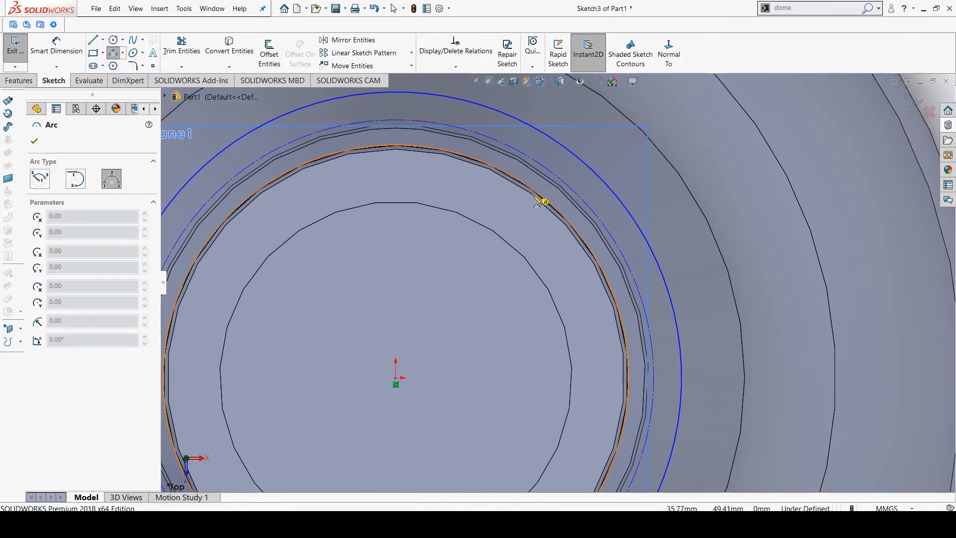
pyautogui.click(599, 178)
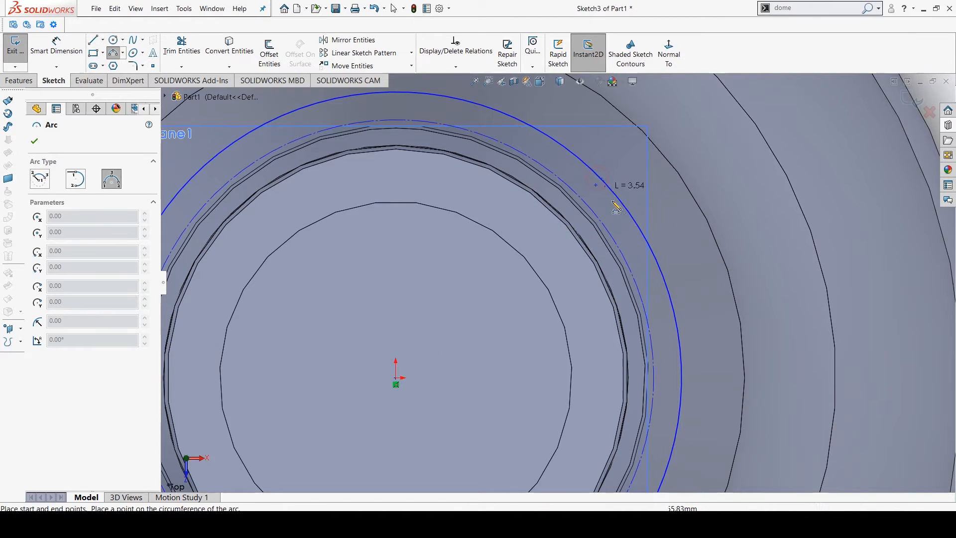
pyautogui.click(639, 231)
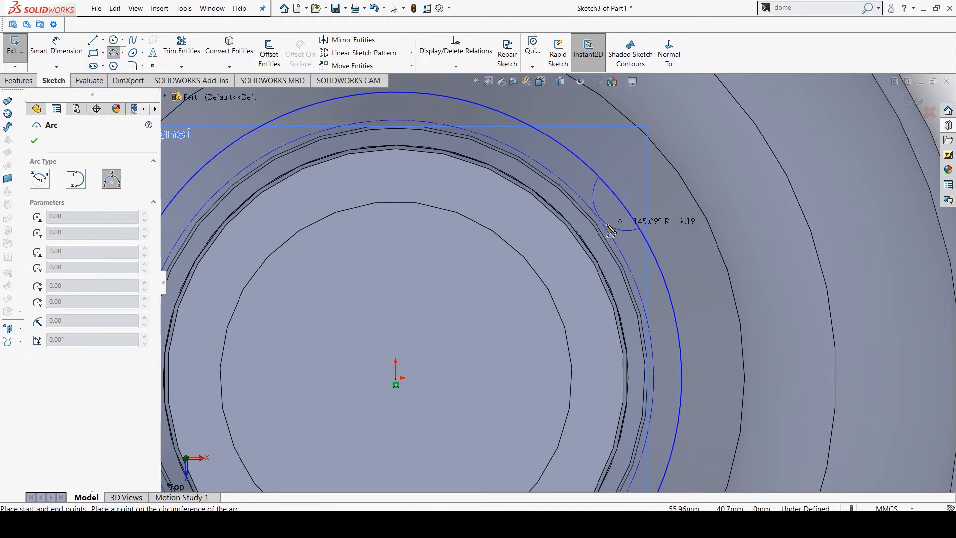
pyautogui.click(611, 230)
pyautogui.press('Escape')
pyautogui.scroll(-5, 612, 230)
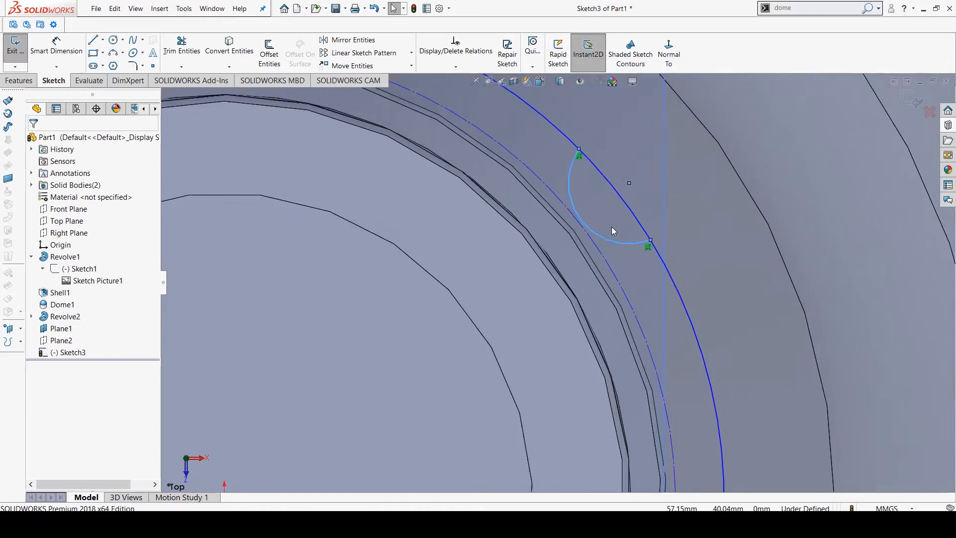
# - Make the arc tangent to the construction circle and slightly adjust its lower endpoint along the outer circle
pyautogui.click(573, 248)
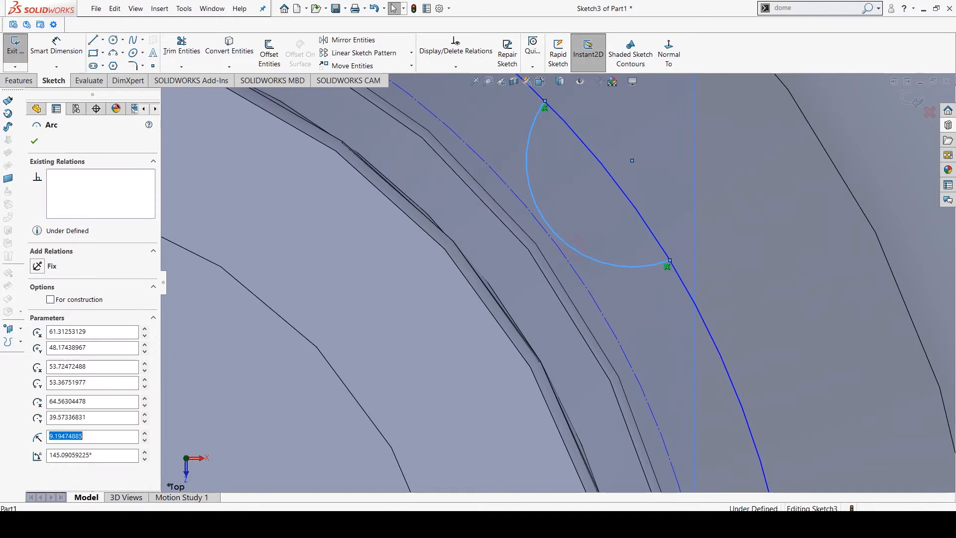
pyautogui.click(566, 261)
pyautogui.keyDown('ctrl'); pyautogui.click(566, 244); pyautogui.keyUp('ctrl')
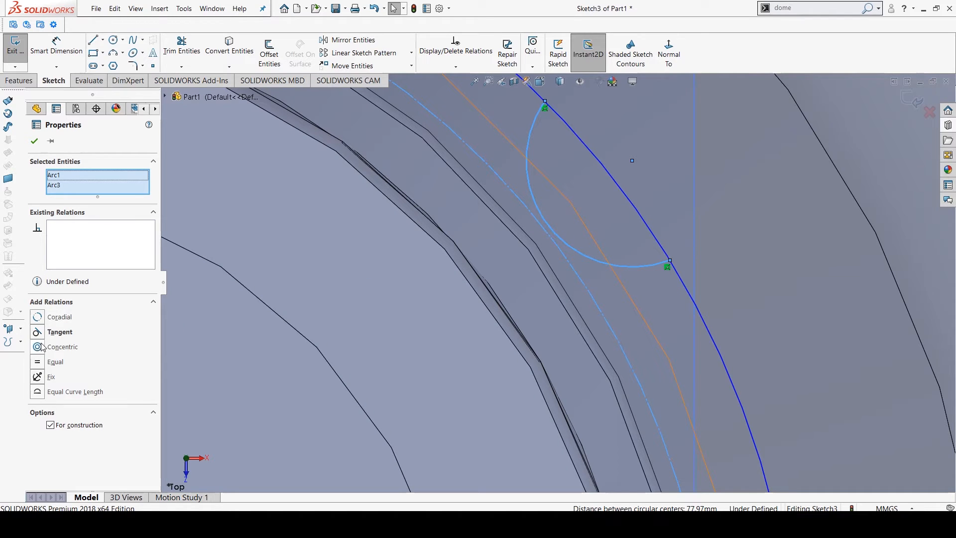
pyautogui.click(38, 333)
pyautogui.scroll(6, 536, 459)
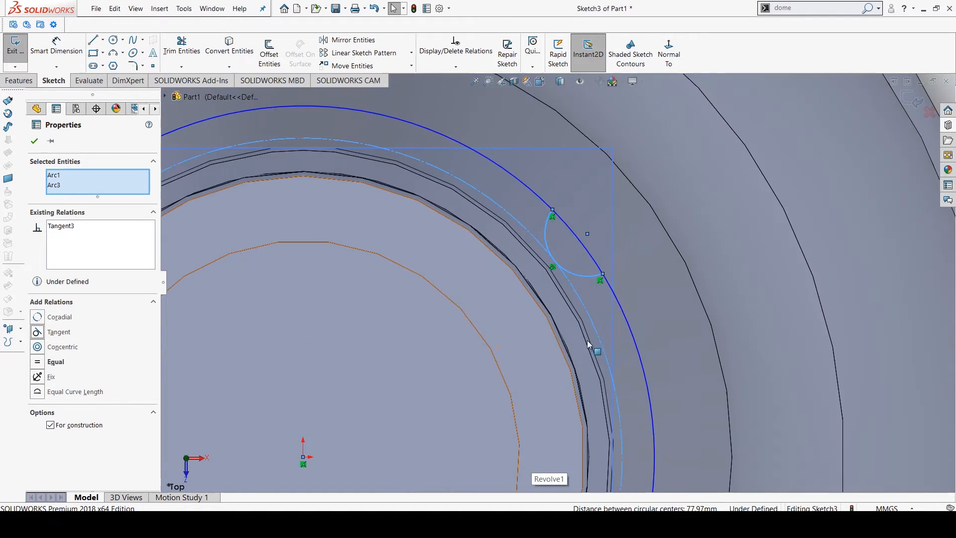
pyautogui.scroll(-10, 581, 321)
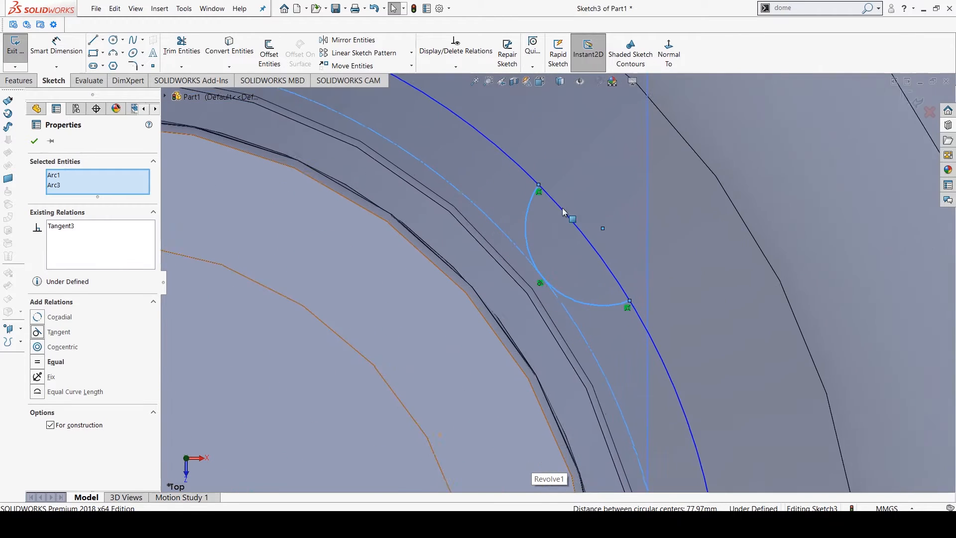
pyautogui.moveTo(643, 323)
pyautogui.mouseDown()
pyautogui.moveTo(620, 282)
pyautogui.moveTo(616, 294)
pyautogui.moveTo(641, 322)
pyautogui.mouseUp()
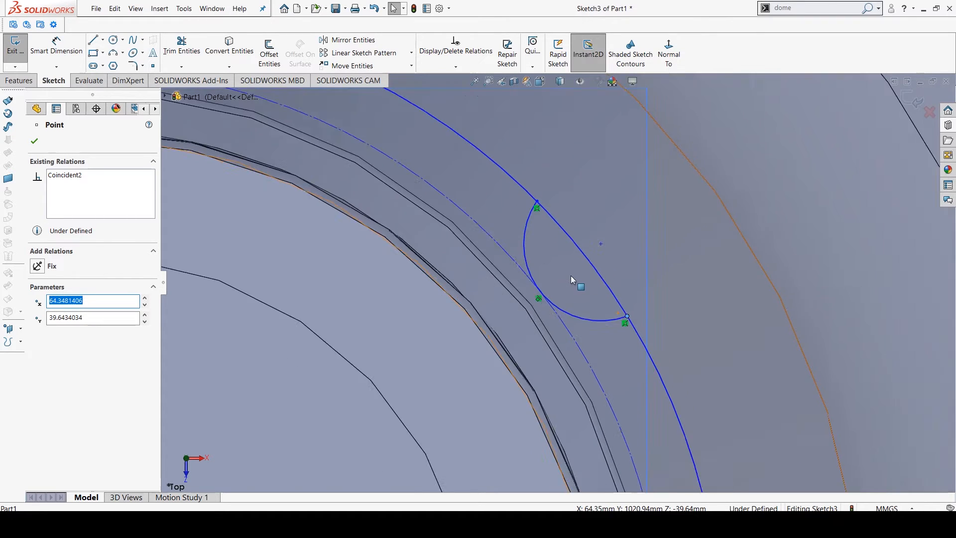
# - Set up a circular sketch pattern about the origin over 360 degrees, with the small arc instead of the outer circle as its entity
pyautogui.scroll(5, 571, 276)
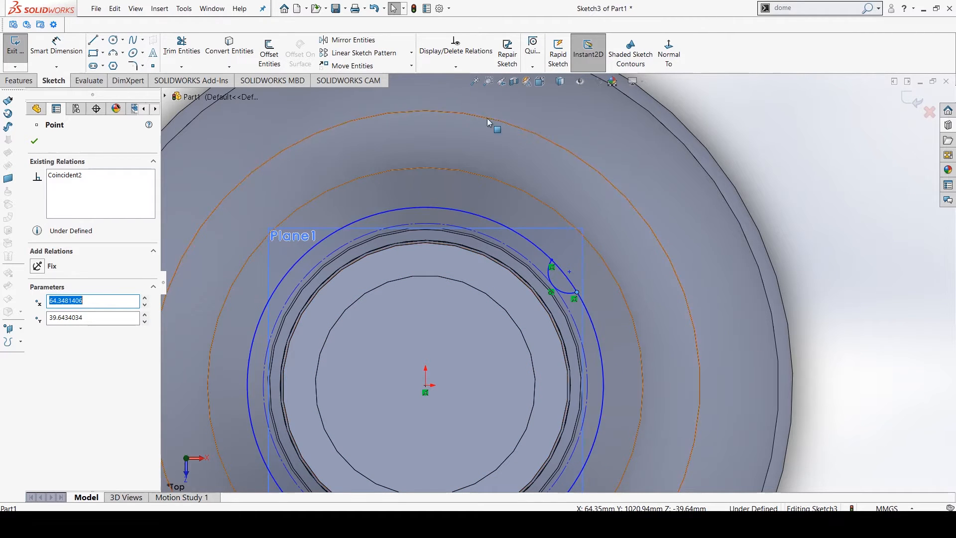
pyautogui.click(411, 54)
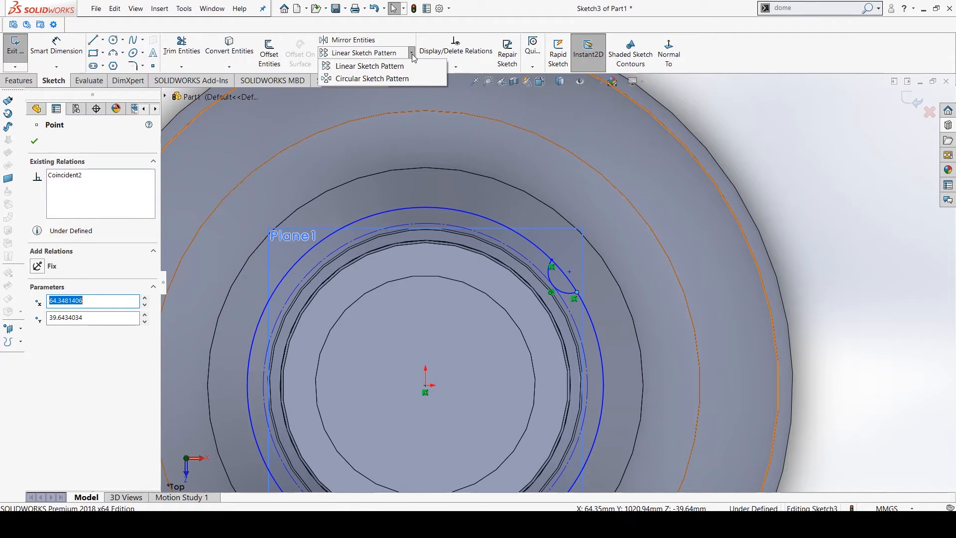
pyautogui.click(389, 86)
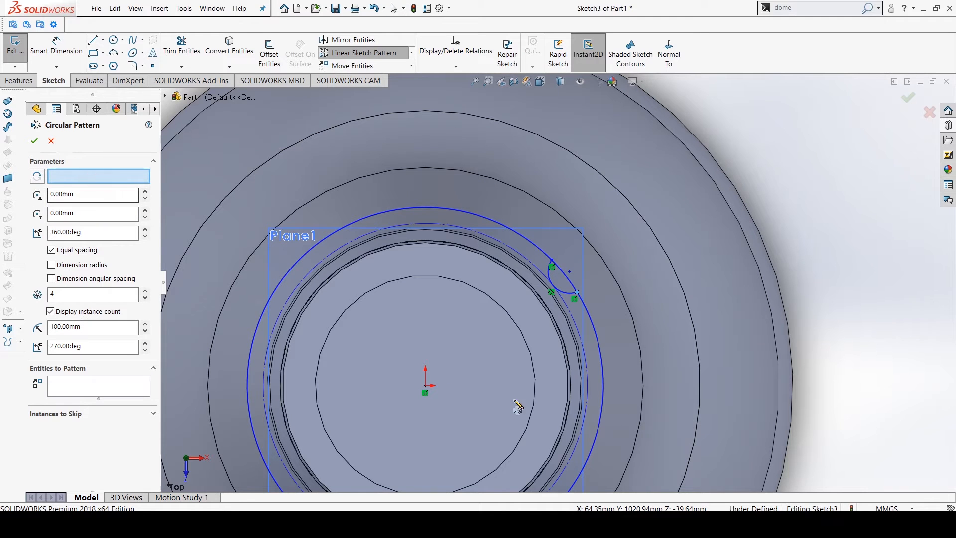
pyautogui.click(601, 412)
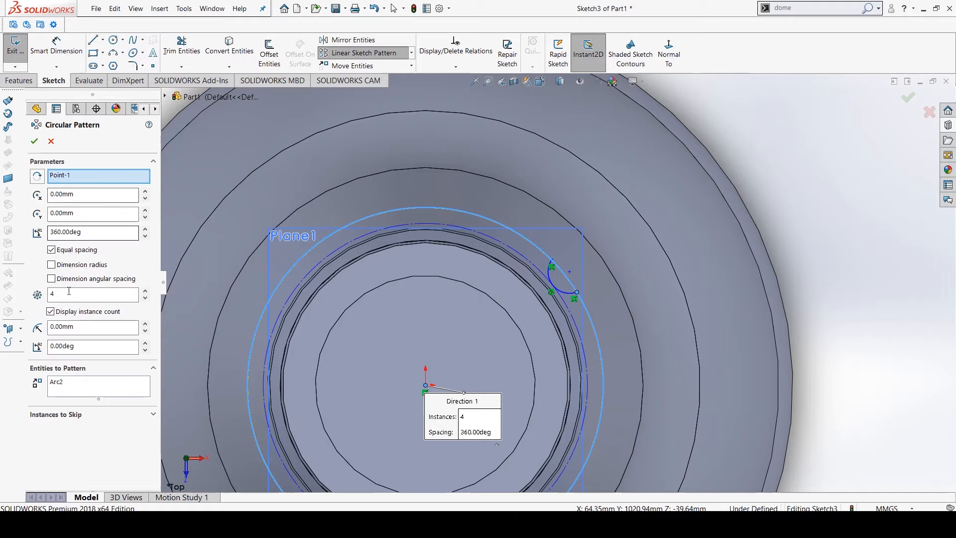
pyautogui.click(86, 393)
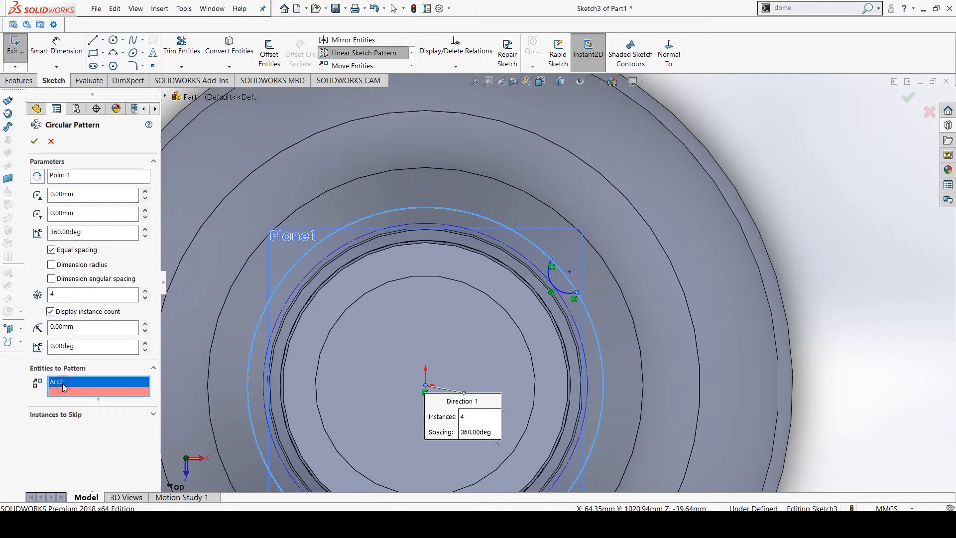
pyautogui.rightClick(70, 385)
pyautogui.click(74, 389)
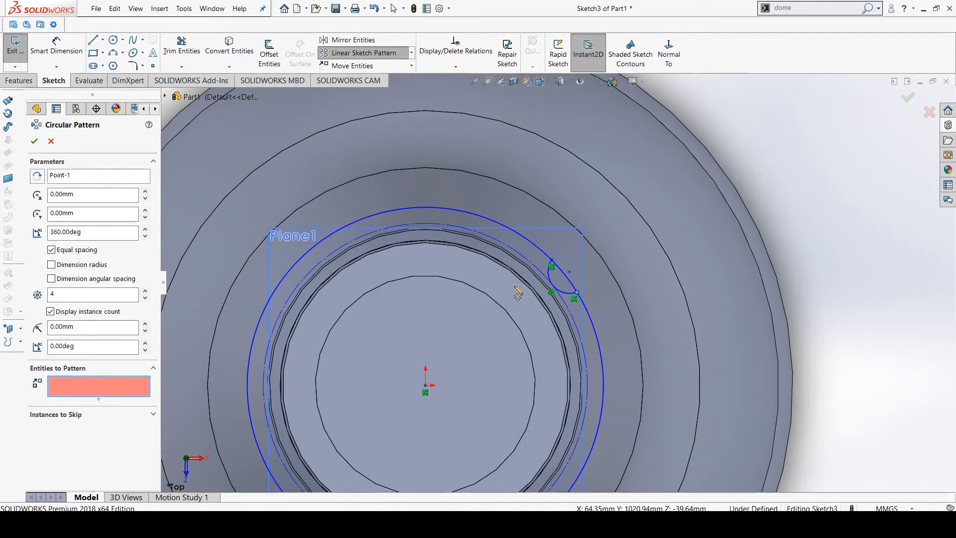
pyautogui.click(570, 298)
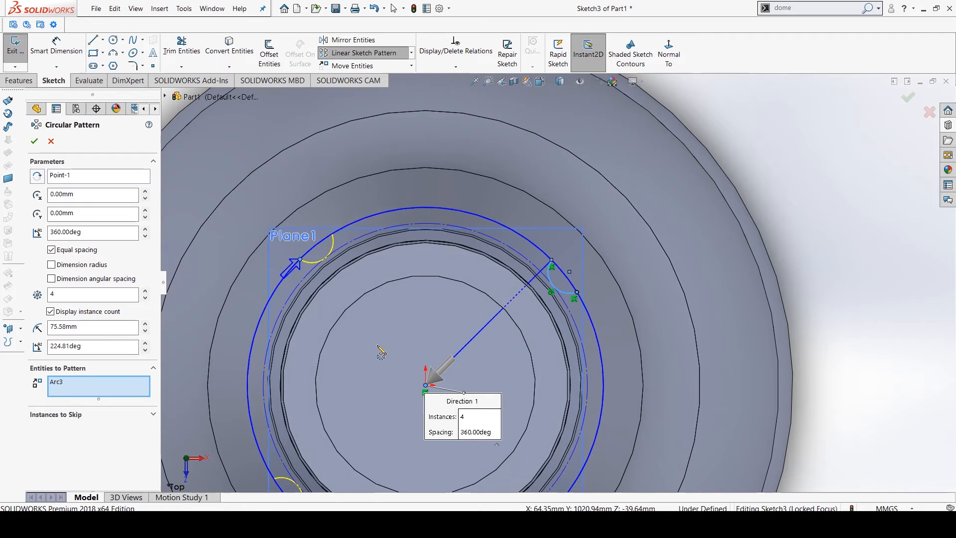
# - Set the circular pattern to 22 equally spaced instances and apply it
pyautogui.scroll(-1, 352, 321)
pyautogui.scroll(3, 492, 341)
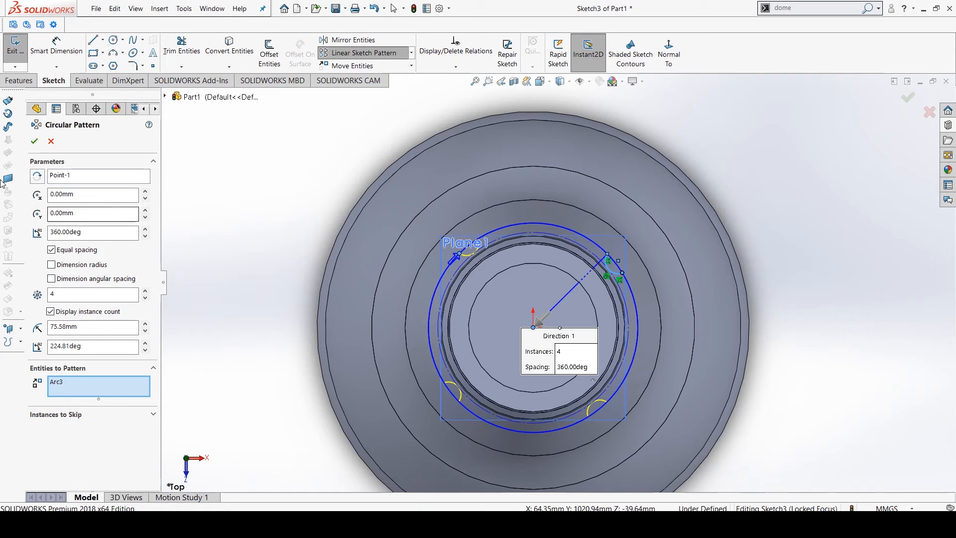
pyautogui.click(144, 292)
pyautogui.click(143, 292)
pyautogui.click(144, 292)
pyautogui.click(144, 291)
pyautogui.click(144, 291)
pyautogui.click(144, 291)
pyautogui.click(144, 292)
pyautogui.click(144, 292)
pyautogui.click(144, 292)
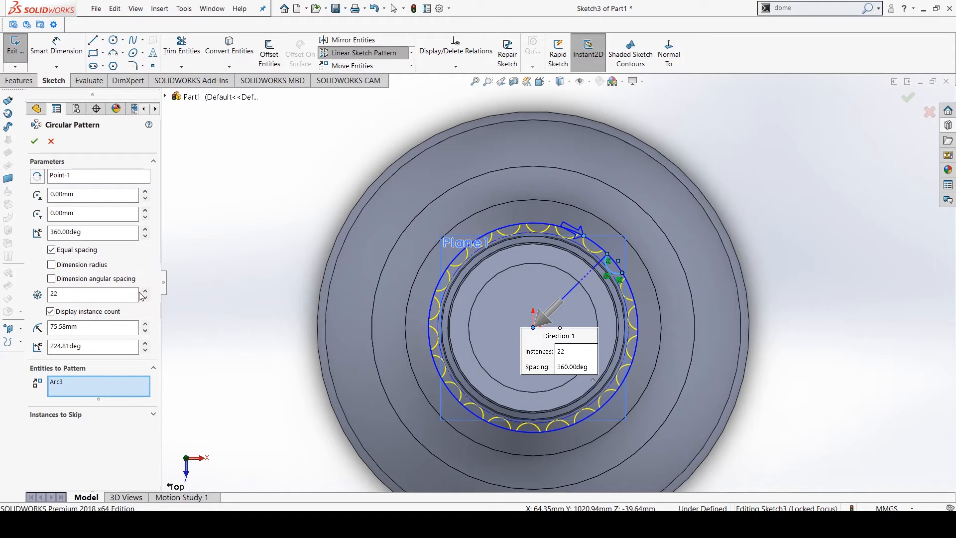
pyautogui.click(36, 141)
# - Trim the outer circle's segments spanning each arc all around to leave a scalloped outline, and exit the sketch
pyautogui.moveTo(527, 374); pyautogui.dragTo(412, 248, button='middle')
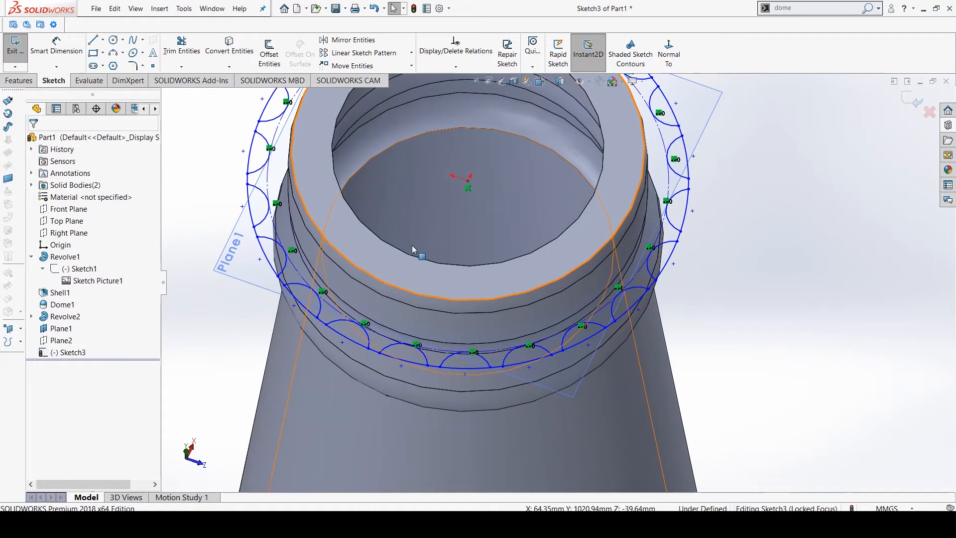
pyautogui.scroll(4, 452, 255)
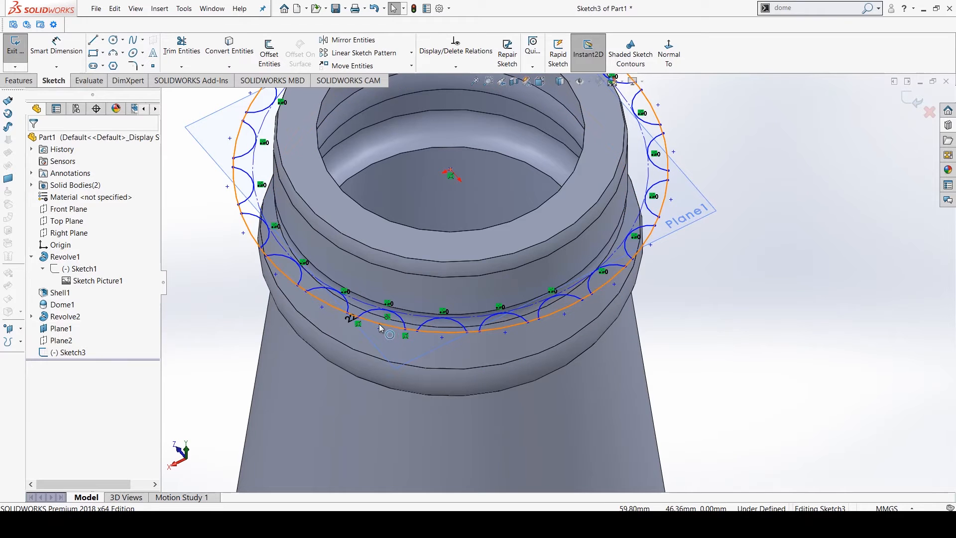
pyautogui.click(180, 45)
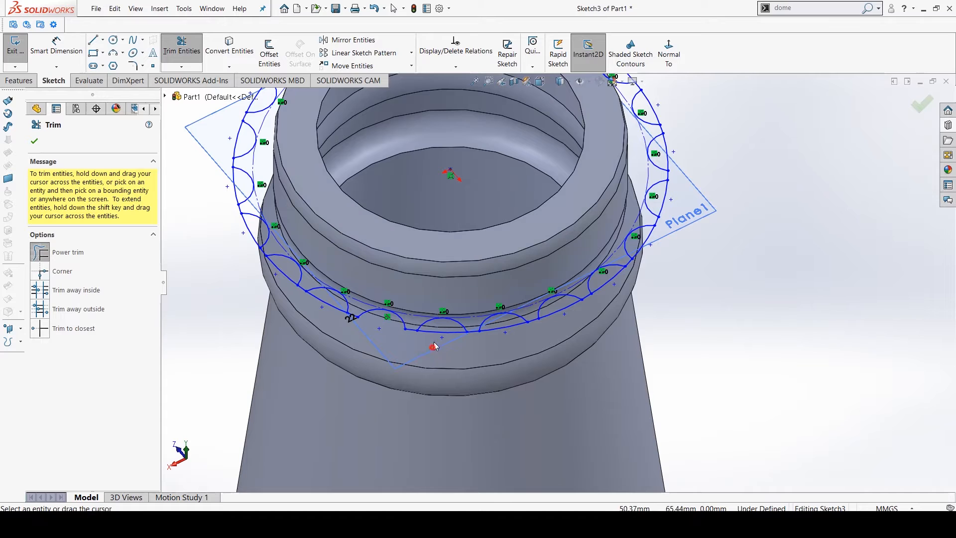
pyautogui.moveTo(613, 282); pyautogui.dragTo(672, 294, button='middle')
pyautogui.moveTo(728, 268)
pyautogui.mouseDown(button='middle')
pyautogui.moveTo(757, 323)
pyautogui.moveTo(817, 348)
pyautogui.moveTo(640, 313)
pyautogui.moveTo(722, 332)
pyautogui.moveTo(550, 359)
pyautogui.mouseUp(button='middle')
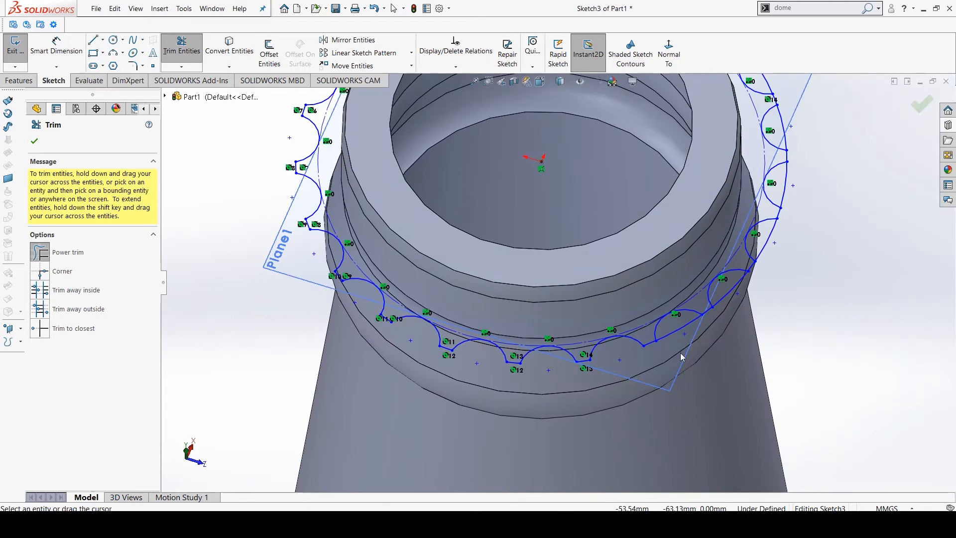
pyautogui.moveTo(830, 240)
pyautogui.mouseDown(button='middle')
pyautogui.moveTo(791, 166)
pyautogui.moveTo(540, 231)
pyautogui.mouseUp(button='middle')
pyautogui.moveTo(662, 196)
pyautogui.mouseDown(button='middle')
pyautogui.moveTo(429, 317)
pyautogui.moveTo(559, 264)
pyautogui.moveTo(595, 292)
pyautogui.moveTo(751, 273)
pyautogui.moveTo(709, 302)
pyautogui.mouseUp(button='middle')
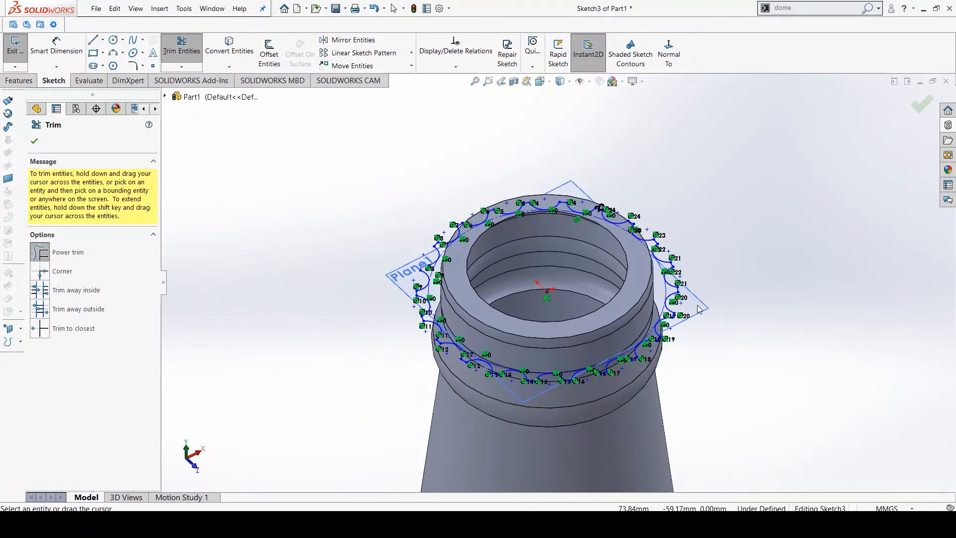
pyautogui.scroll(-2, 600, 368)
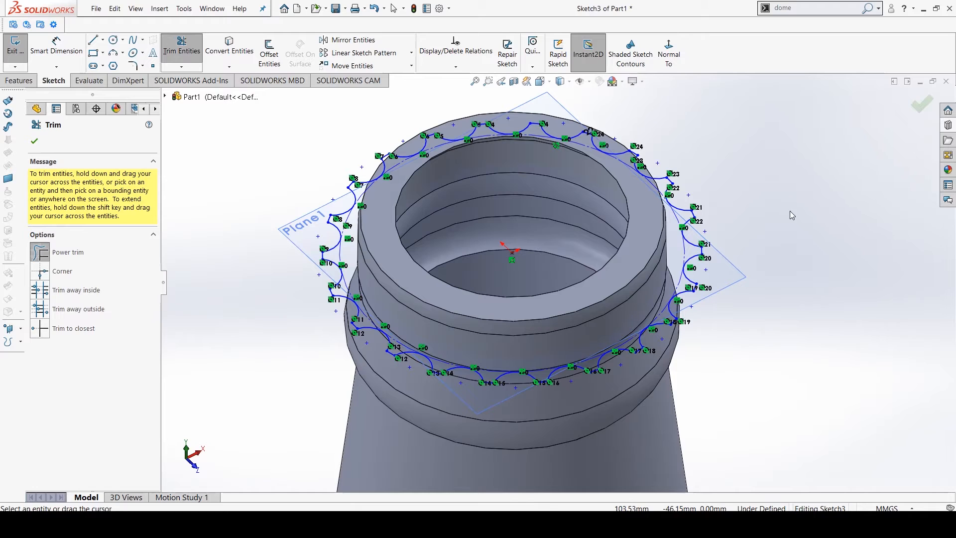
pyautogui.click(915, 107)
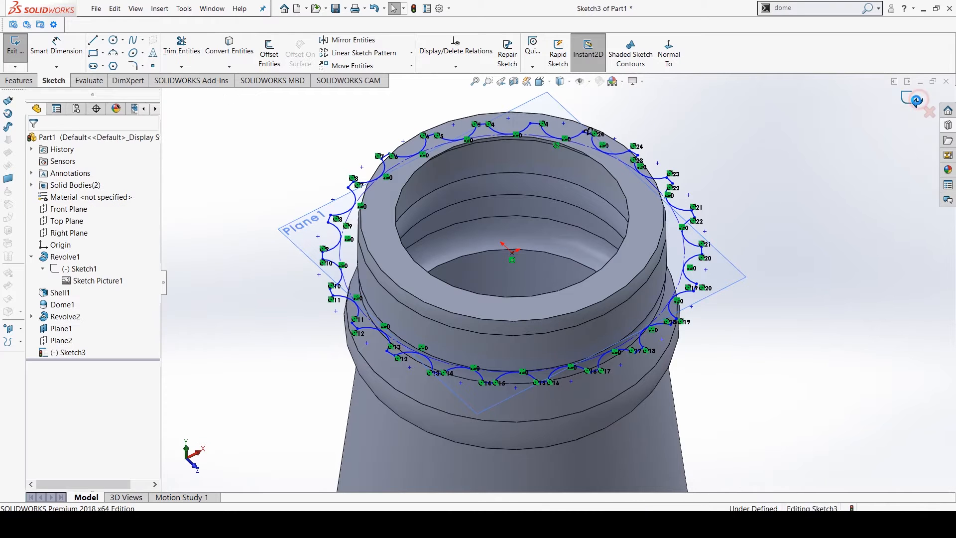
pyautogui.click(914, 103)
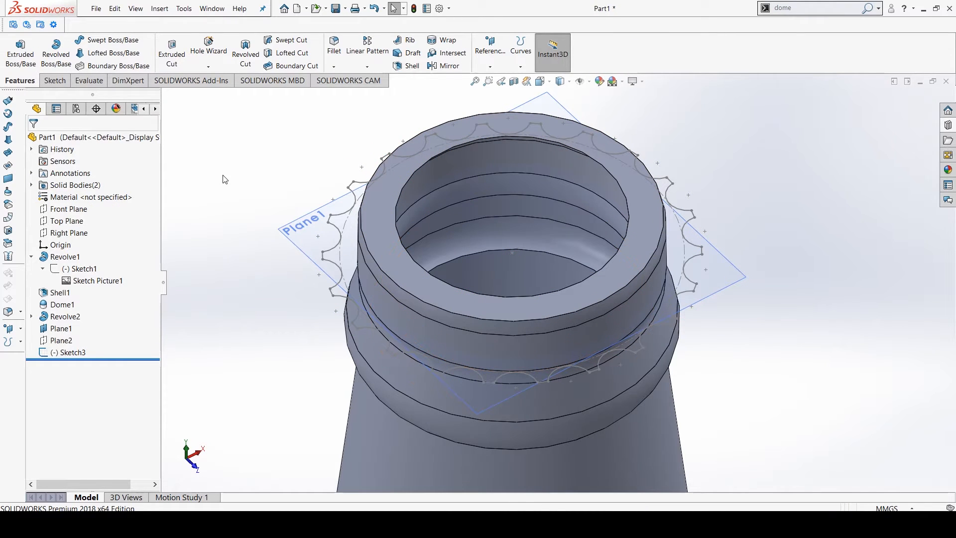
# - Start a new sketch on the upper reference plane, Plane2, and view it from above
pyautogui.rightClick(59, 341)
pyautogui.click(68, 306)
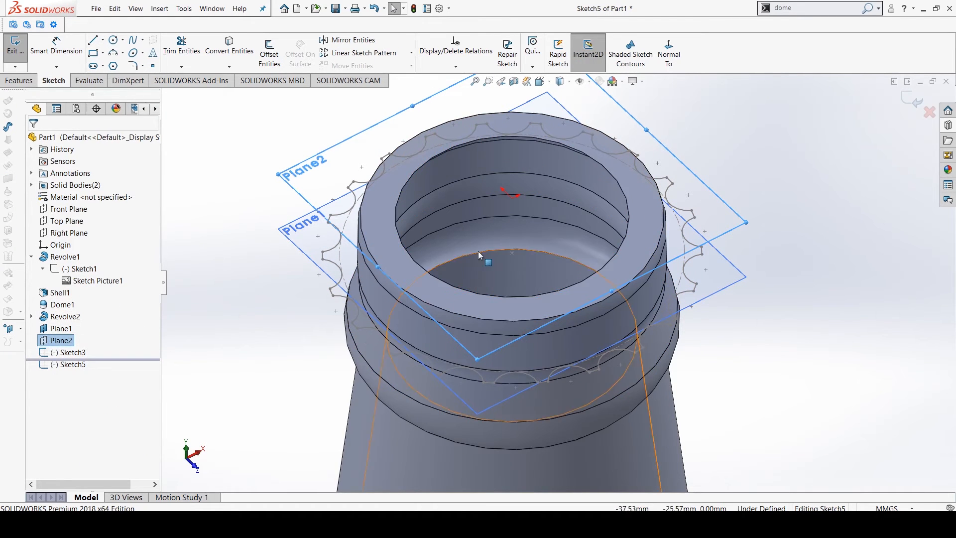
pyautogui.press('space')
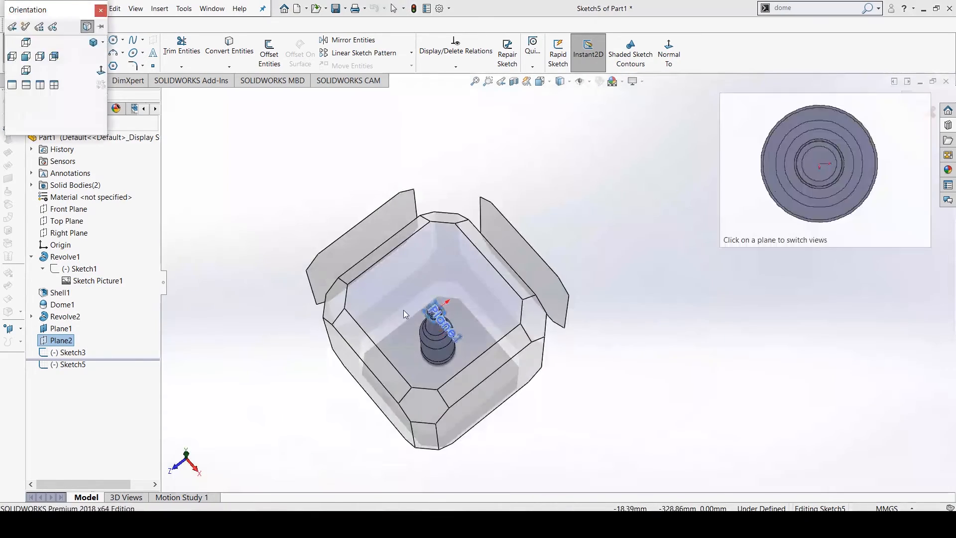
pyautogui.click(404, 309)
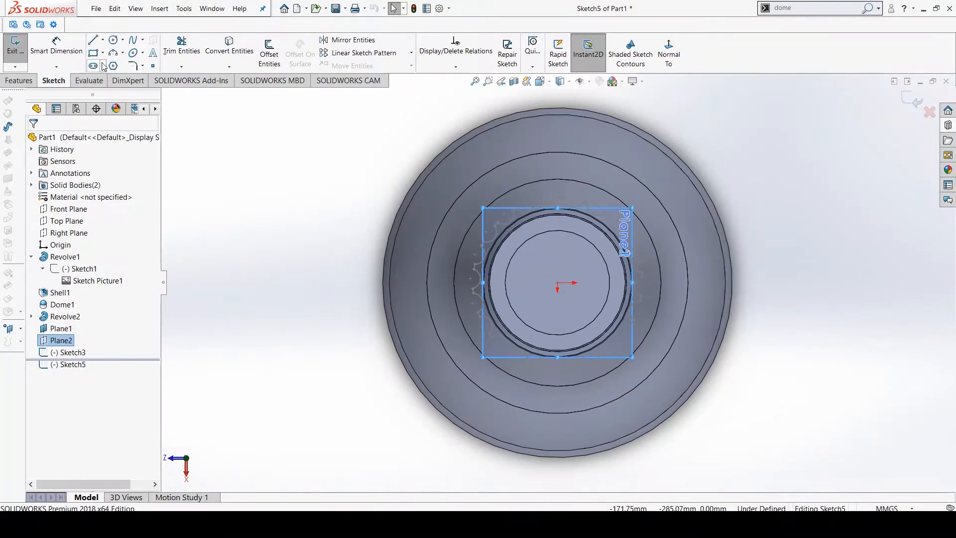
# - Sketch a circle of about 62 mm radius centred on the origin, matching the bottle rim's outer edge, and exit the sketch
pyautogui.click(114, 39)
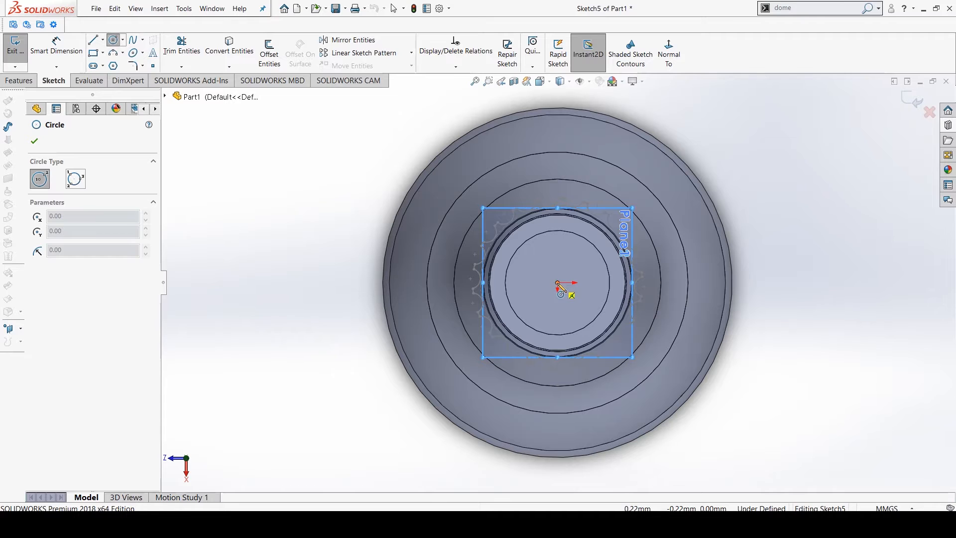
pyautogui.click(558, 283)
pyautogui.scroll(-3, 496, 310)
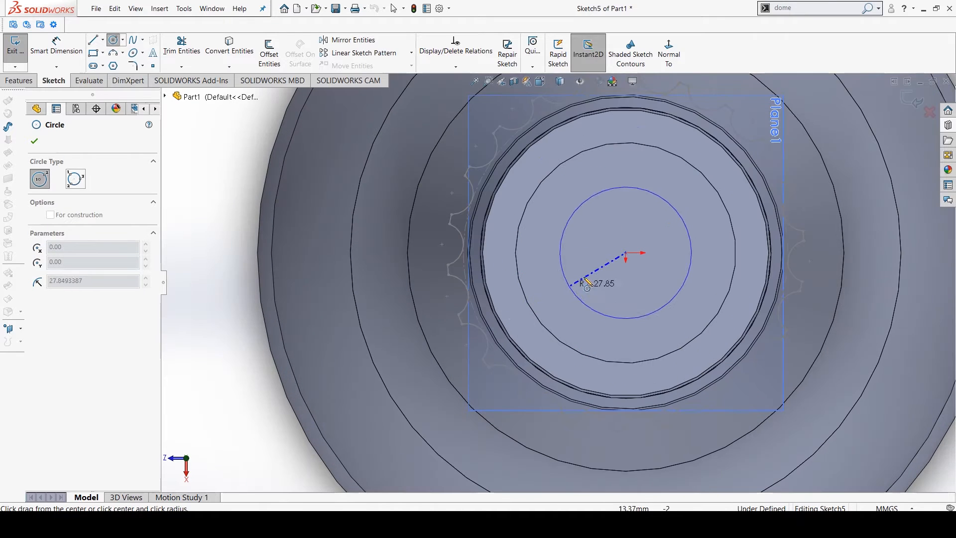
pyautogui.scroll(-2, 586, 285)
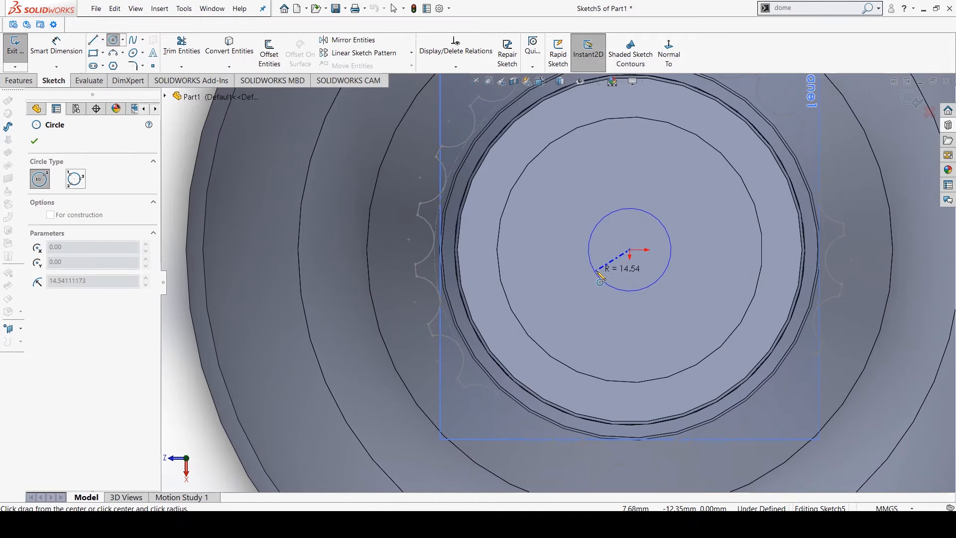
pyautogui.click(477, 336)
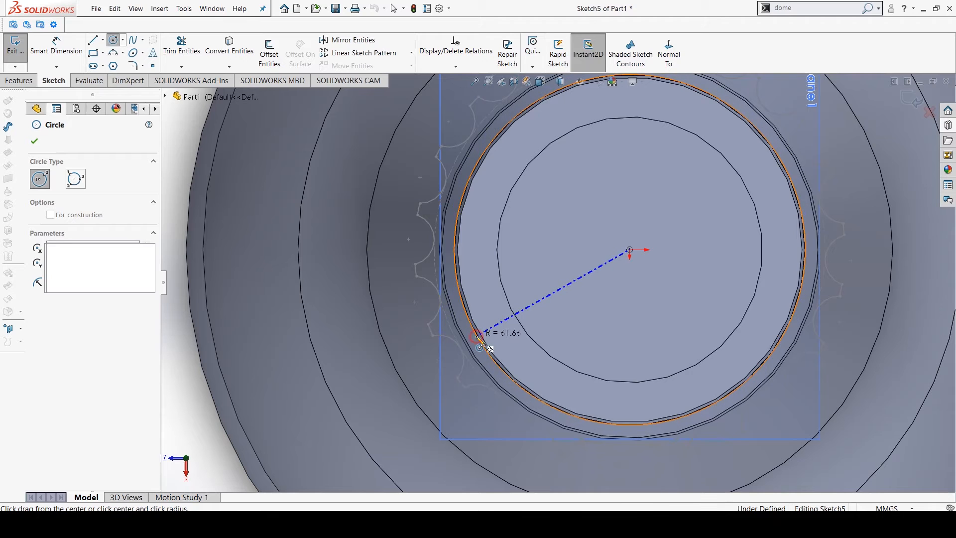
pyautogui.moveTo(533, 296)
pyautogui.mouseDown(button='middle')
pyautogui.moveTo(572, 248)
pyautogui.moveTo(601, 148)
pyautogui.mouseUp(button='middle')
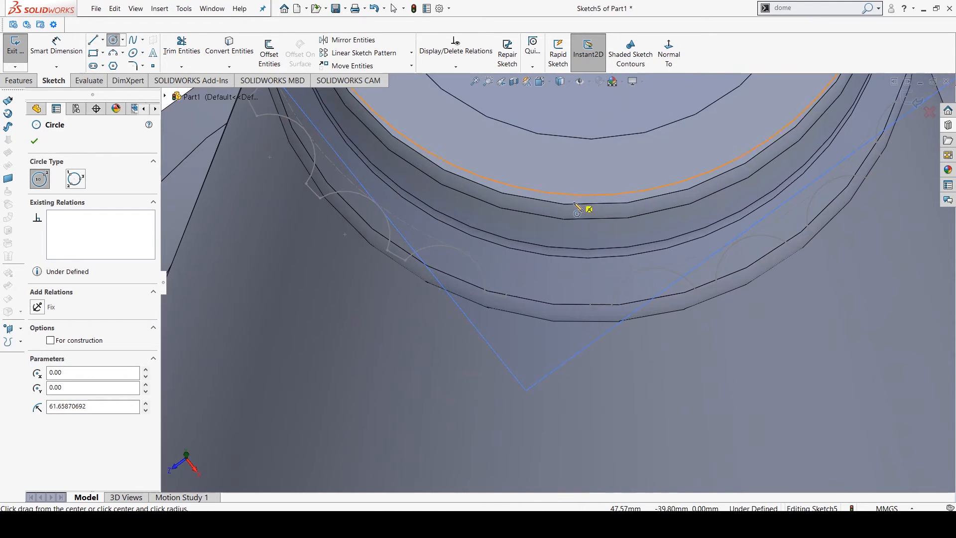
pyautogui.scroll(-4, 571, 197)
pyautogui.scroll(6, 572, 196)
pyautogui.moveTo(580, 187)
pyautogui.mouseDown(button='middle')
pyautogui.moveTo(624, 130)
pyautogui.moveTo(621, 141)
pyautogui.moveTo(632, 53)
pyautogui.mouseUp(button='middle')
pyautogui.scroll(4, 616, 149)
pyautogui.moveTo(657, 89); pyautogui.dragTo(761, 149, button='middle')
pyautogui.click(912, 102)
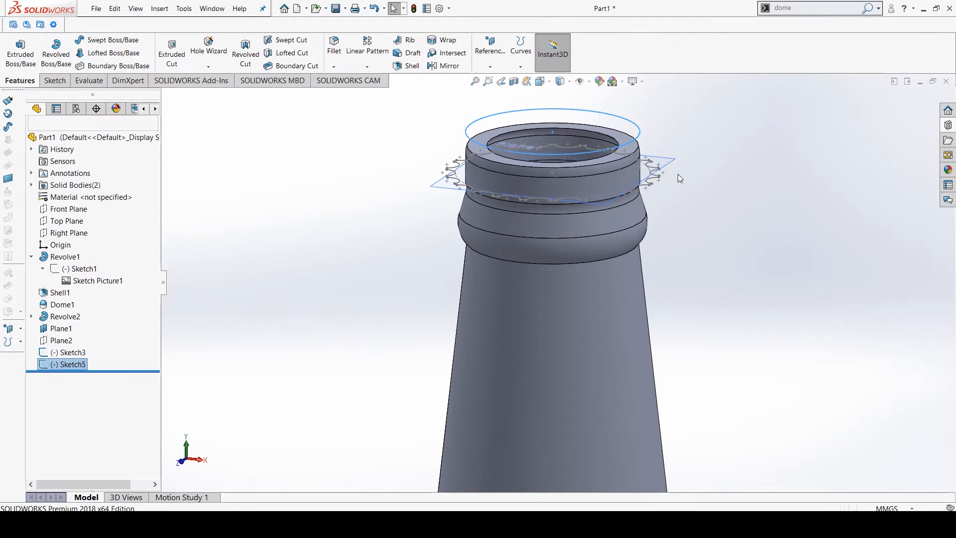
# - Start a boss loft with the upper rim circle and the scalloped outline below it as profiles, picked on their front sides
pyautogui.click(107, 53)
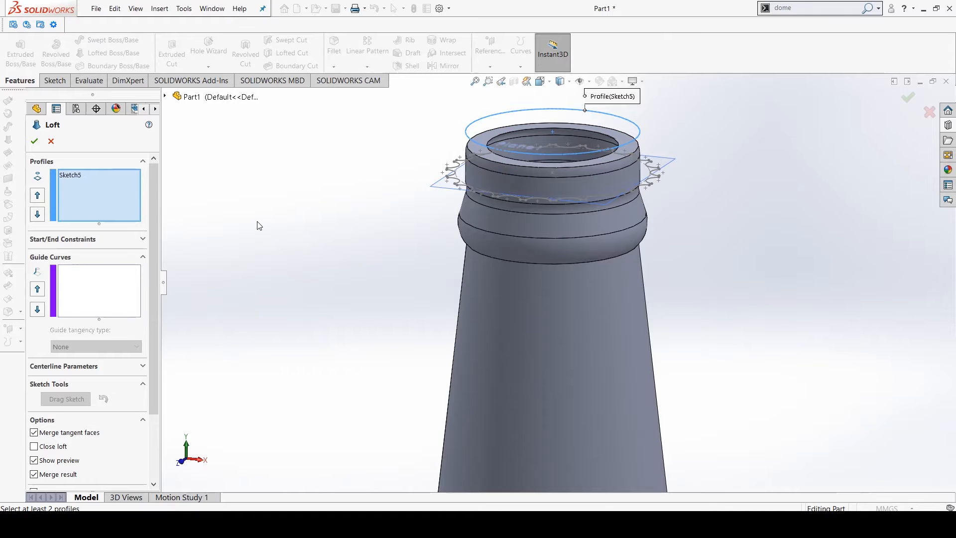
pyautogui.click(91, 275)
pyautogui.moveTo(465, 215); pyautogui.dragTo(550, 224, button='middle')
pyautogui.click(120, 196)
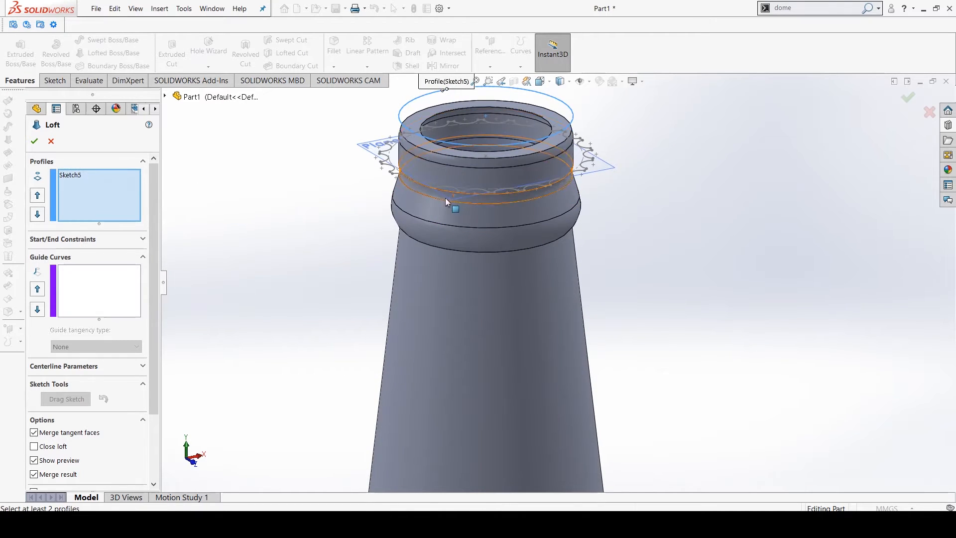
pyautogui.scroll(-5, 473, 187)
pyautogui.rightClick(122, 204)
pyautogui.click(159, 213)
pyautogui.moveTo(489, 121); pyautogui.dragTo(514, 184, button='middle')
pyautogui.click(515, 184)
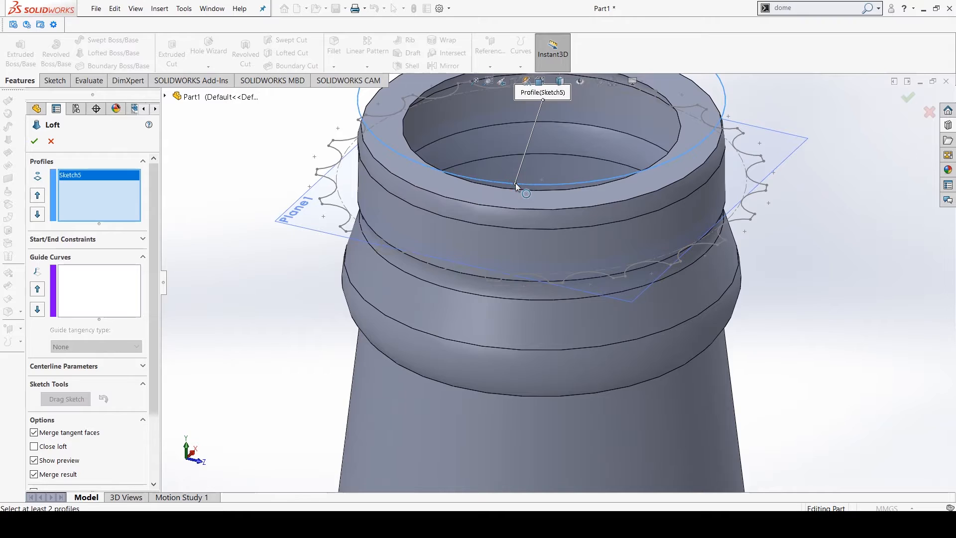
pyautogui.click(500, 280)
pyautogui.moveTo(500, 271)
pyautogui.mouseDown(button='middle')
pyautogui.moveTo(597, 222)
pyautogui.moveTo(865, 255)
pyautogui.mouseUp(button='middle')
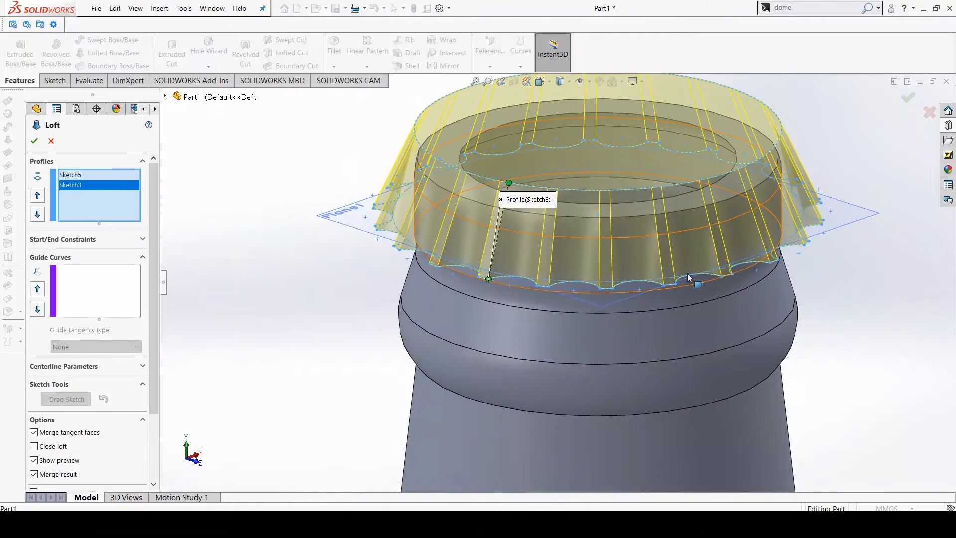
# - Adjust the loft connector's point on the scalloped profile and apply the loft
pyautogui.moveTo(688, 278); pyautogui.dragTo(740, 275, button='middle')
pyautogui.moveTo(572, 317); pyautogui.dragTo(560, 318)
pyautogui.moveTo(567, 316)
pyautogui.mouseDown()
pyautogui.moveTo(559, 321)
pyautogui.moveTo(573, 317)
pyautogui.mouseUp()
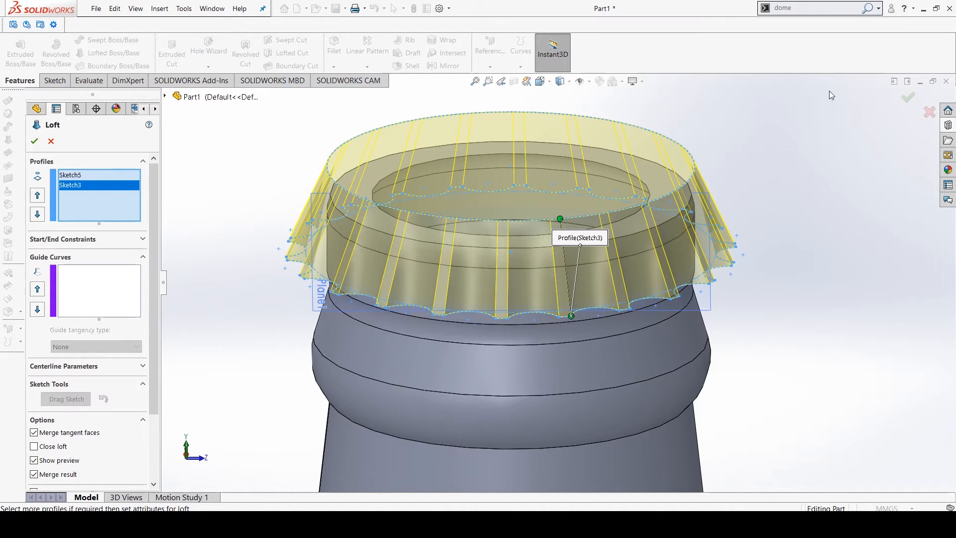
pyautogui.click(909, 104)
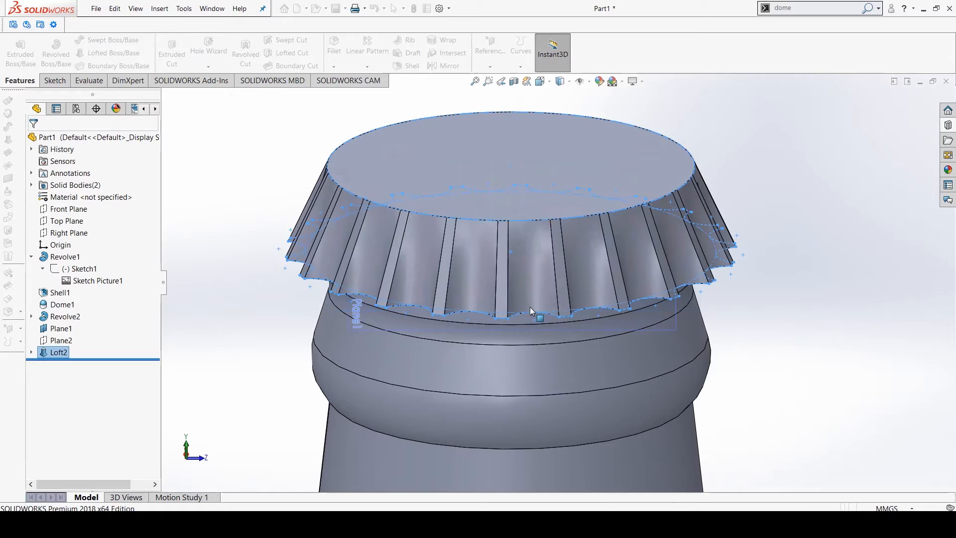
# - Fillet the circular top edge of the cap with a 10 mm radius
pyautogui.moveTo(514, 258); pyautogui.dragTo(530, 303, button='middle')
pyautogui.scroll(-3, 530, 217)
pyautogui.scroll(8, 526, 215)
pyautogui.moveTo(525, 215); pyautogui.dragTo(607, 184, button='middle')
pyautogui.scroll(5, 606, 184)
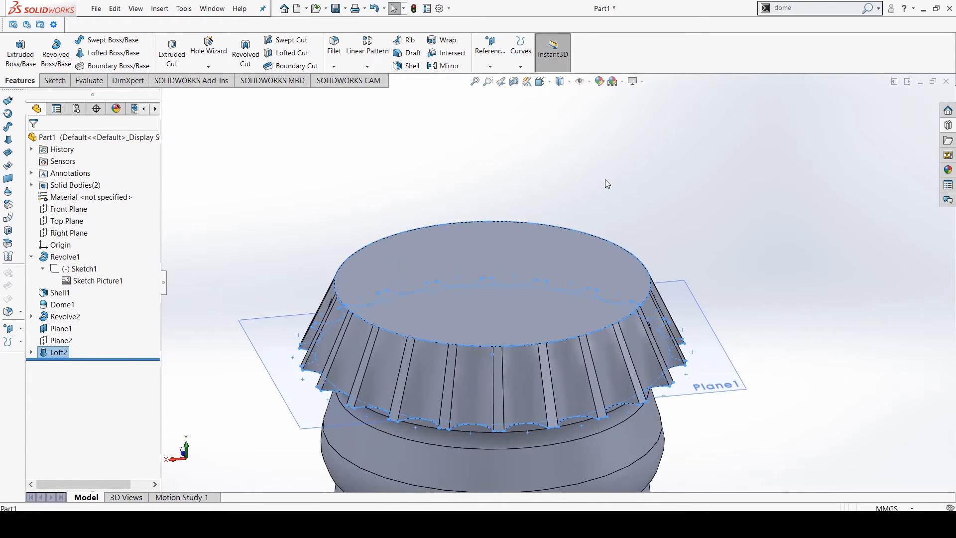
pyautogui.click(550, 343)
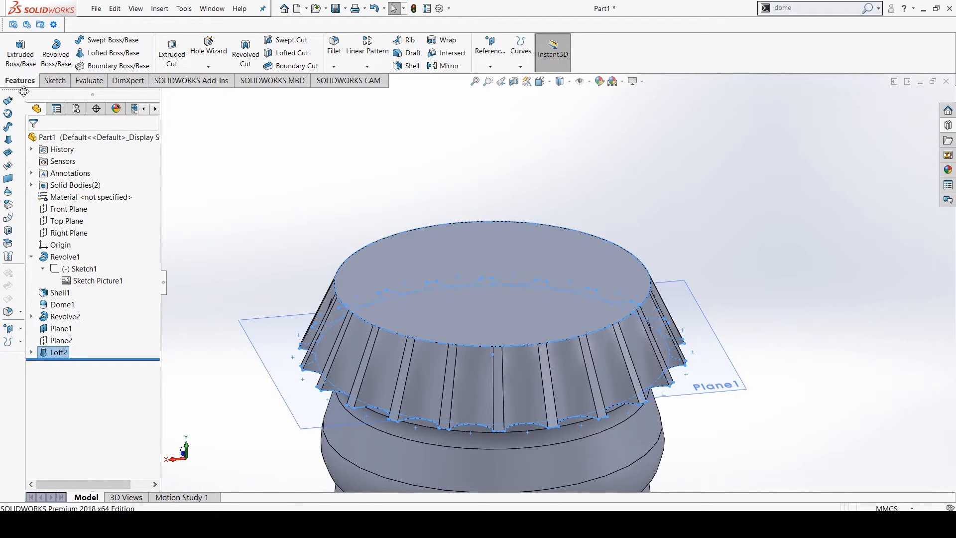
pyautogui.click(333, 51)
pyautogui.click(464, 345)
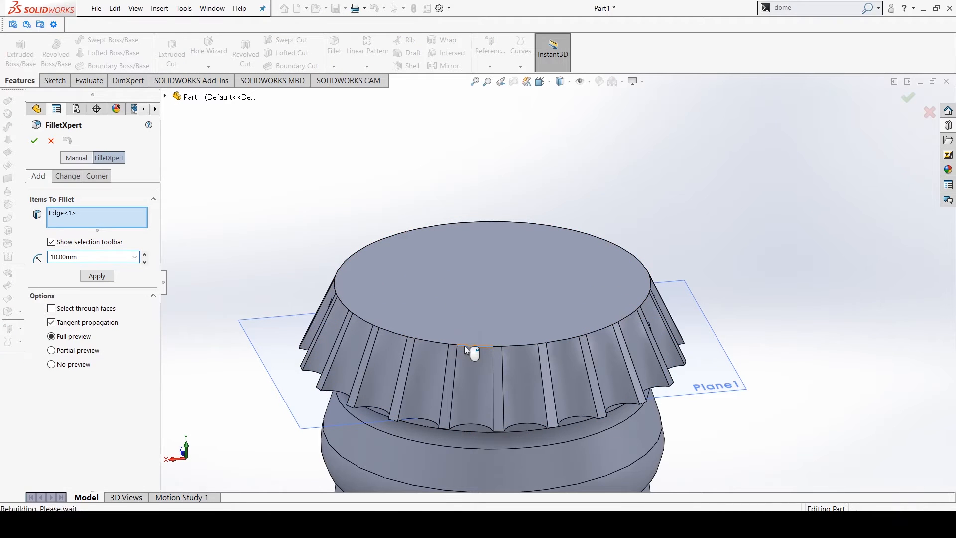
pyautogui.moveTo(405, 253); pyautogui.dragTo(419, 189, button='middle')
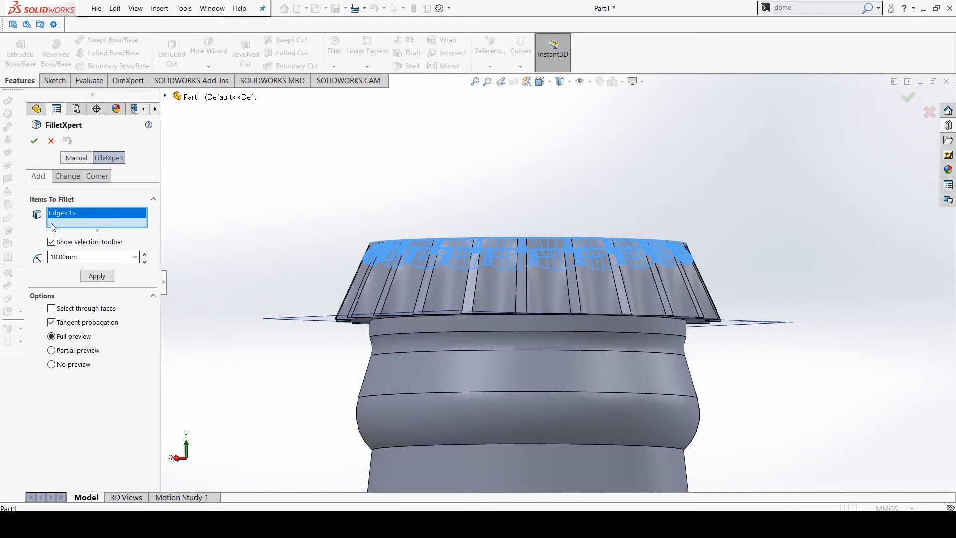
pyautogui.click(34, 141)
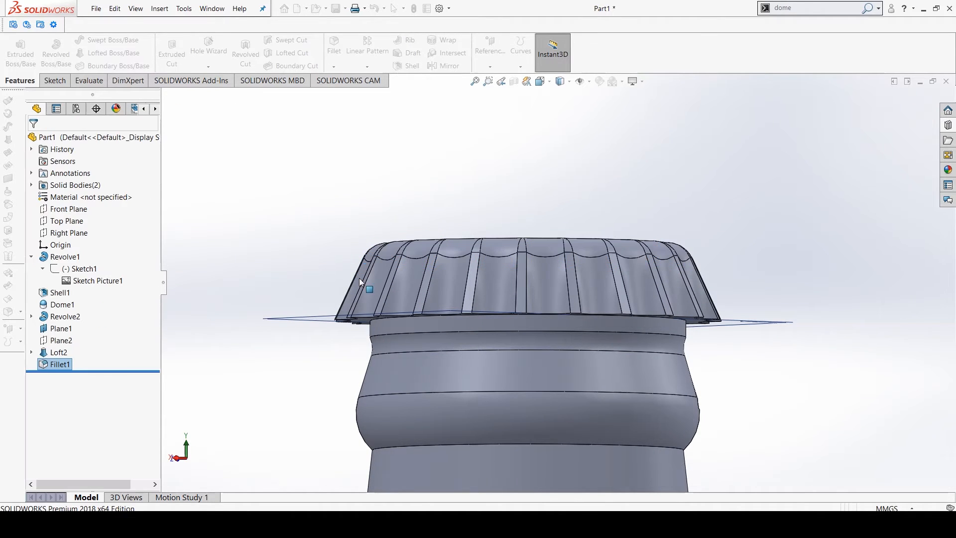
# - Examine the cap's underside and outer edge where it meets the bottle neck
pyautogui.moveTo(454, 256); pyautogui.dragTo(452, 162, button='middle')
pyautogui.click(472, 285)
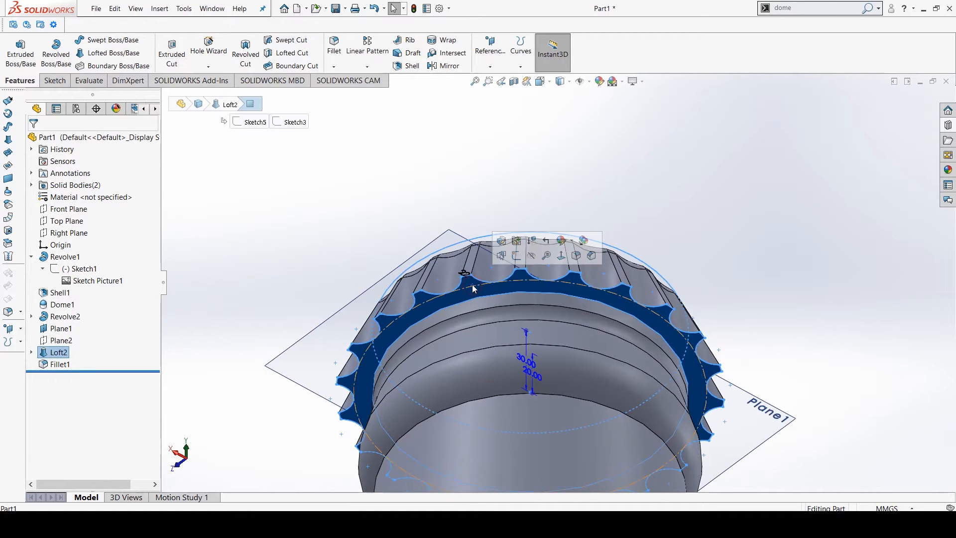
pyautogui.moveTo(479, 282); pyautogui.dragTo(461, 395, button='middle')
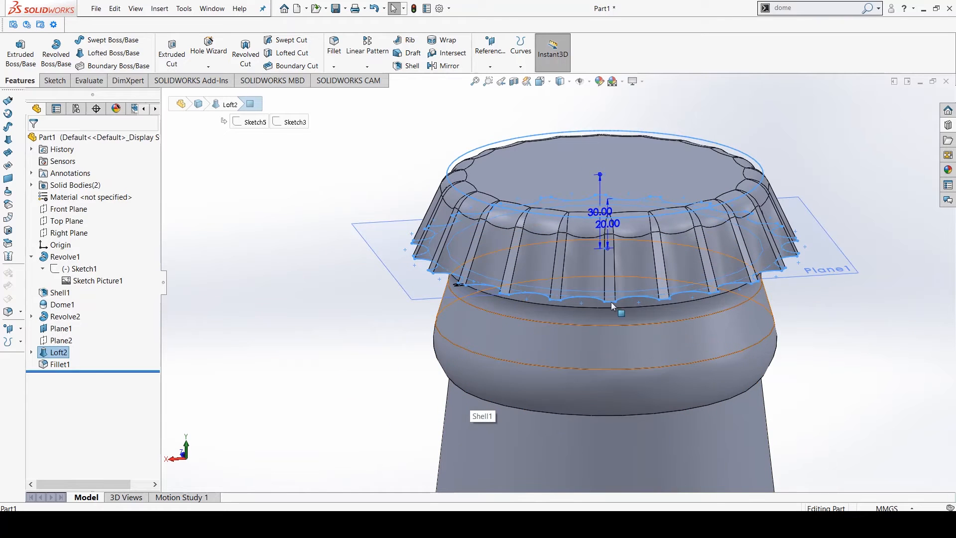
pyautogui.moveTo(591, 275); pyautogui.dragTo(611, 181, button='middle')
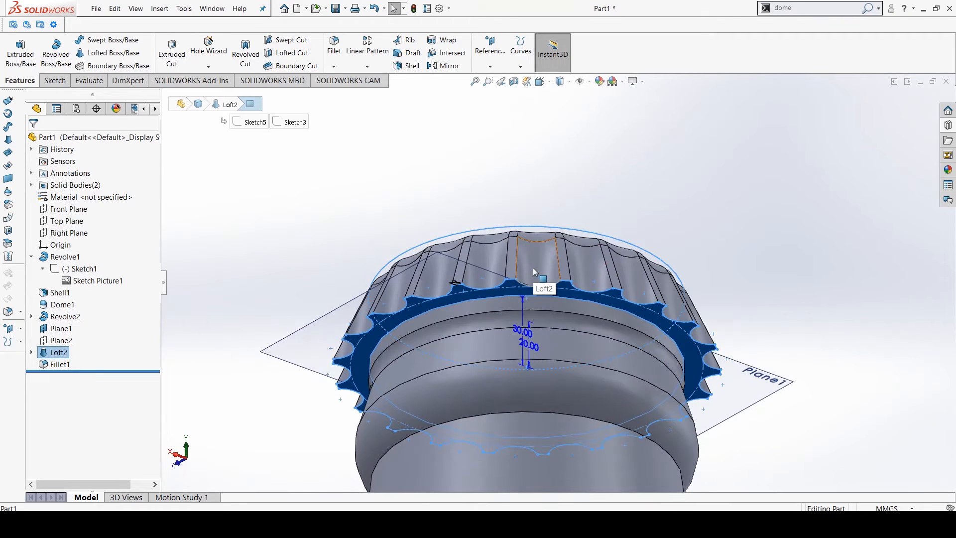
pyautogui.moveTo(565, 205)
pyautogui.mouseDown(button='middle')
pyautogui.moveTo(559, 280)
pyautogui.moveTo(577, 208)
pyautogui.mouseUp(button='middle')
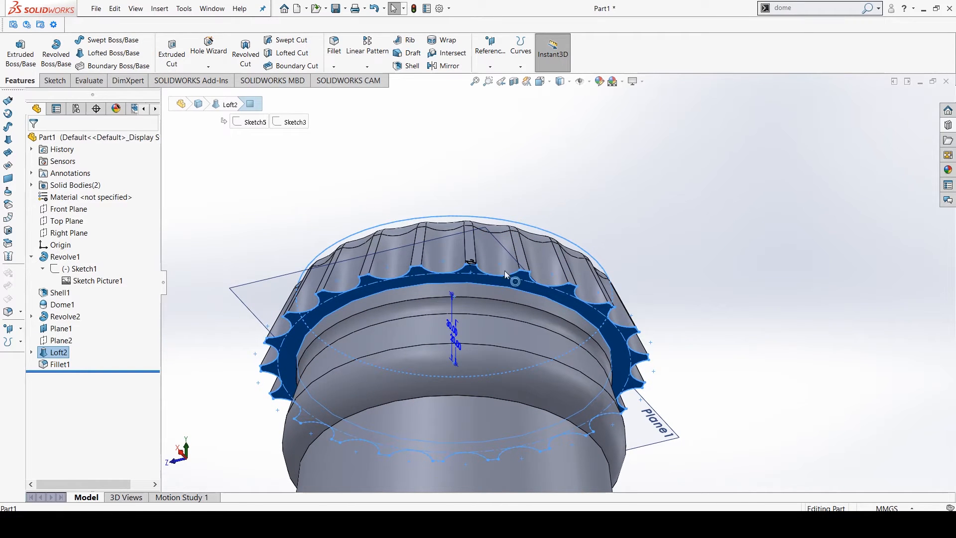
pyautogui.moveTo(508, 274); pyautogui.dragTo(449, 354, button='middle')
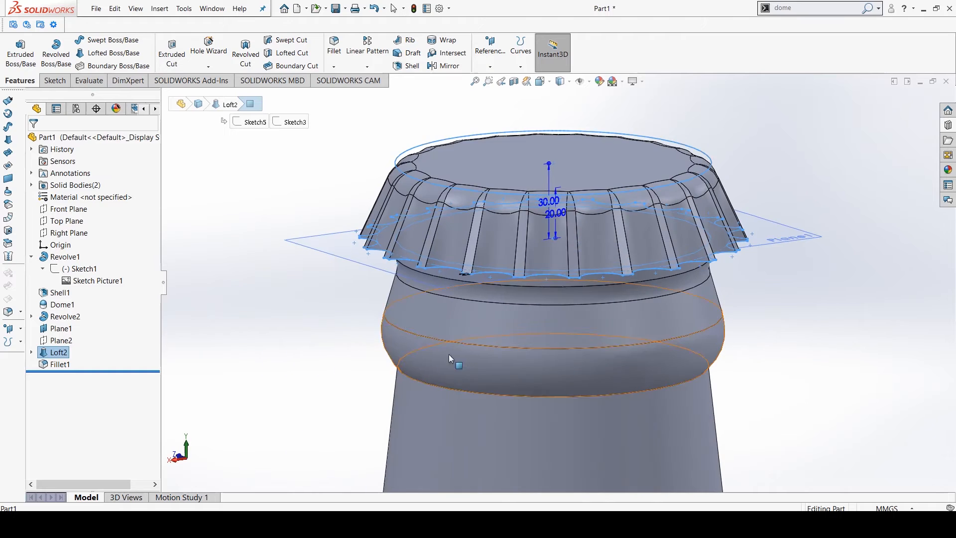
pyautogui.scroll(2, 266, 308)
pyautogui.click(267, 307)
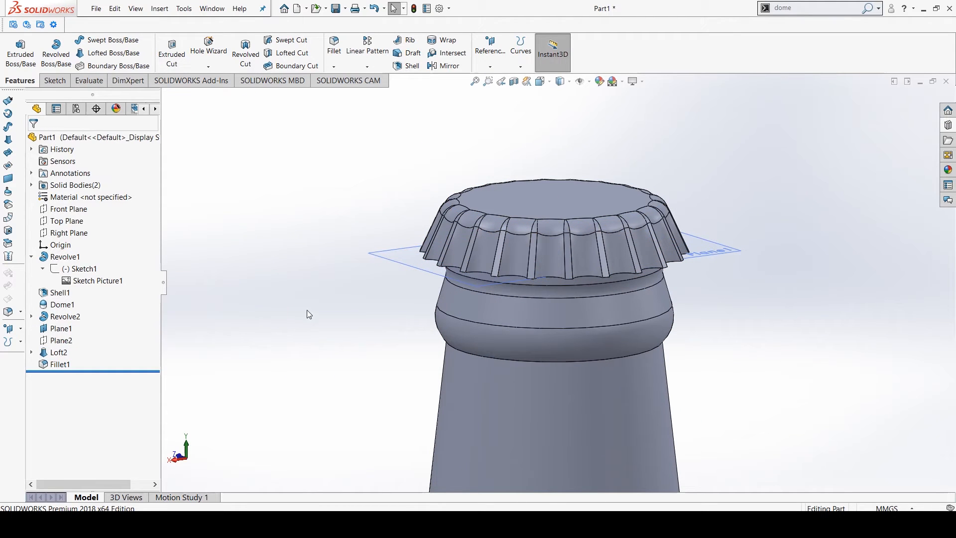
# - Edit the cap's loft feature to turn off Merge result, making the cap a separate body
pyautogui.rightClick(56, 352)
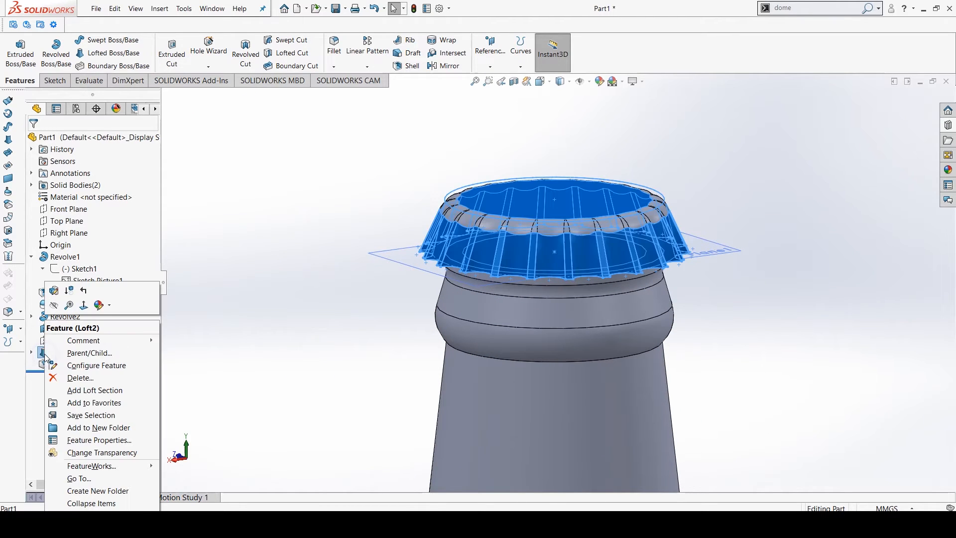
pyautogui.click(54, 291)
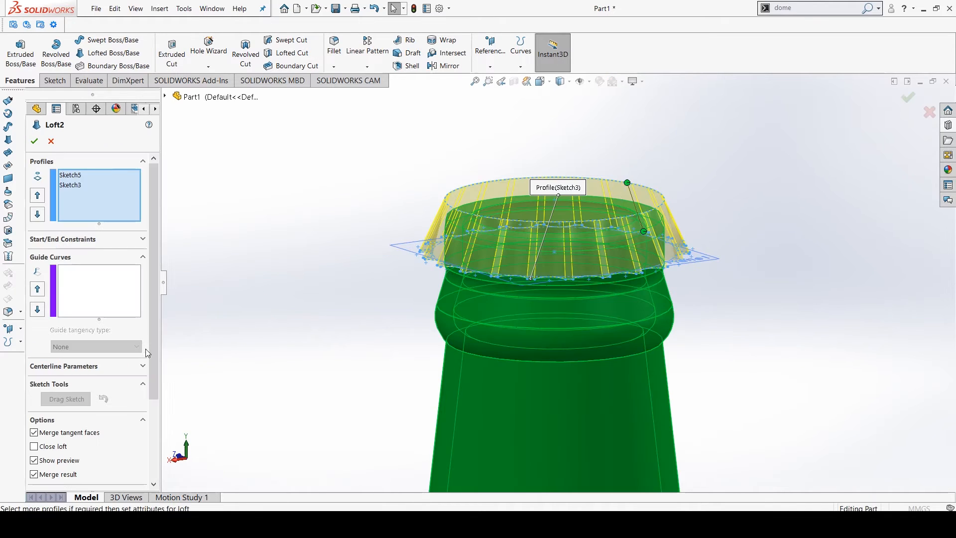
pyautogui.scroll(-3, 146, 349)
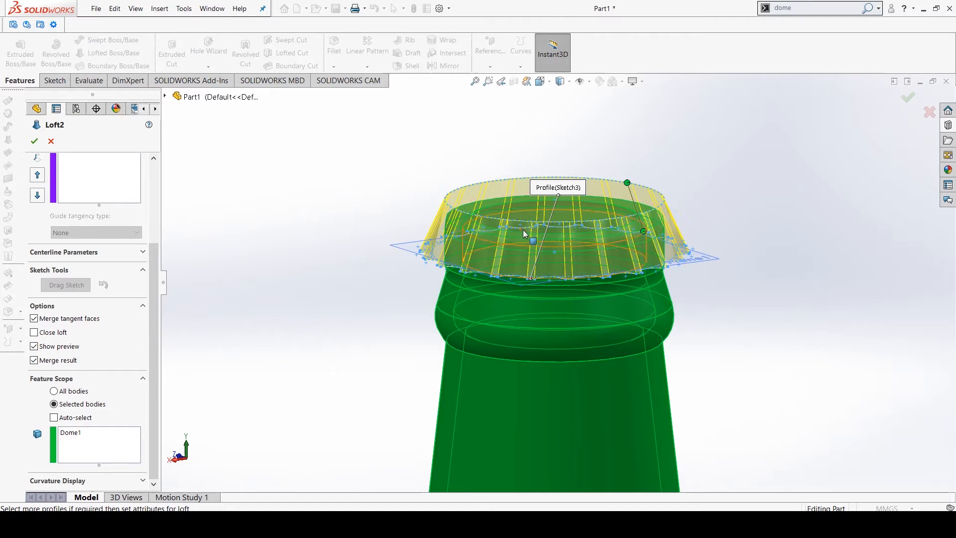
pyautogui.click(33, 360)
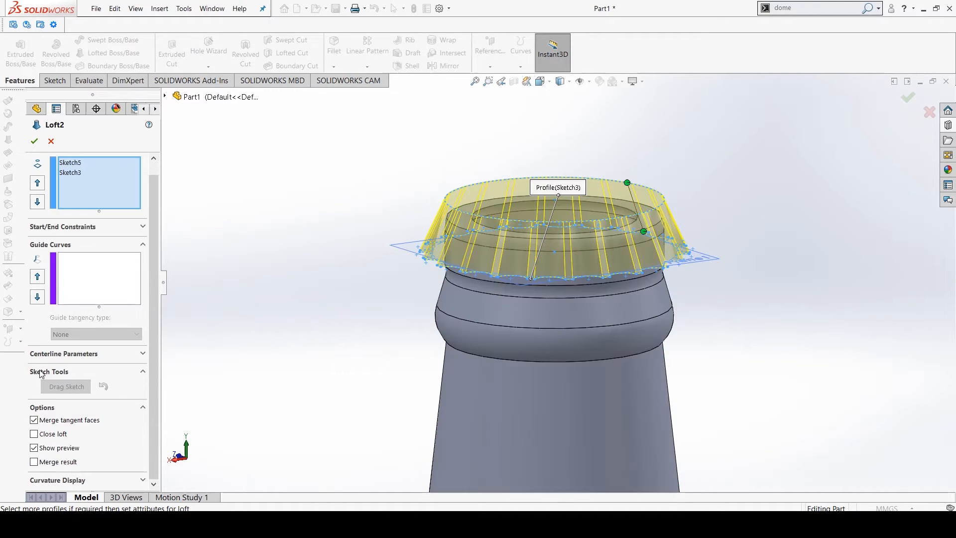
pyautogui.click(35, 142)
pyautogui.click(363, 384)
# - Examine the whole capped bottle from several angles and finish in the isometric view
pyautogui.moveTo(446, 326); pyautogui.dragTo(494, 333, button='middle')
pyautogui.scroll(10, 492, 327)
pyautogui.scroll(-3, 534, 423)
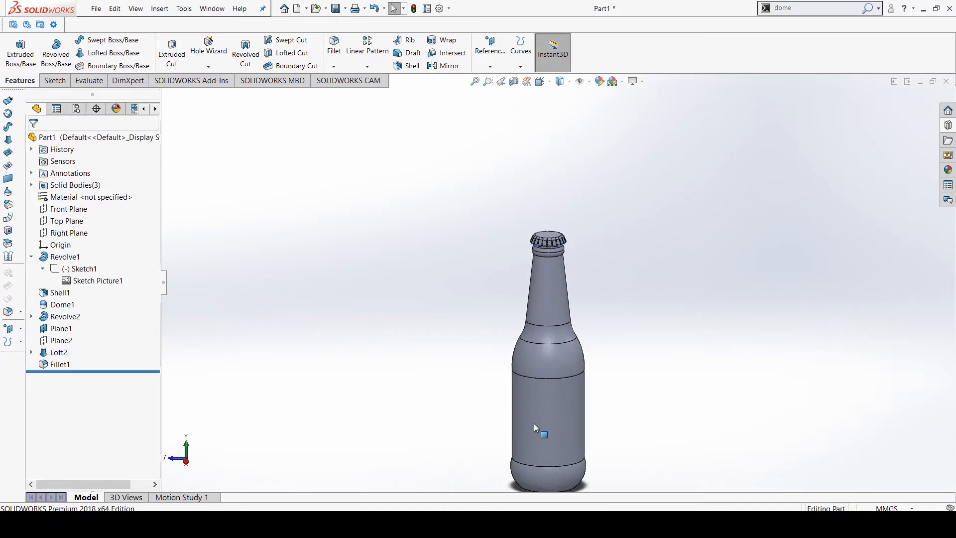
pyautogui.scroll(4, 534, 423)
pyautogui.moveTo(555, 331); pyautogui.dragTo(557, 307, button='middle')
pyautogui.scroll(-5, 565, 205)
pyautogui.scroll(5, 519, 416)
pyautogui.hotkey('ctrl', '7')
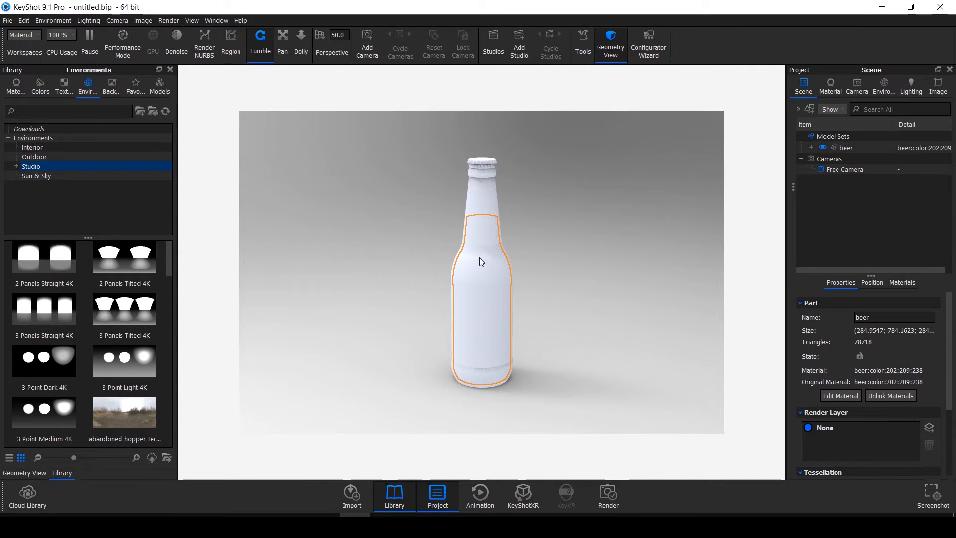
# - In KeyShot, expand the beer model set and select each of its parts to identify the liquid, cap and bottle
pyautogui.moveTo(480, 258); pyautogui.dragTo(482, 272)
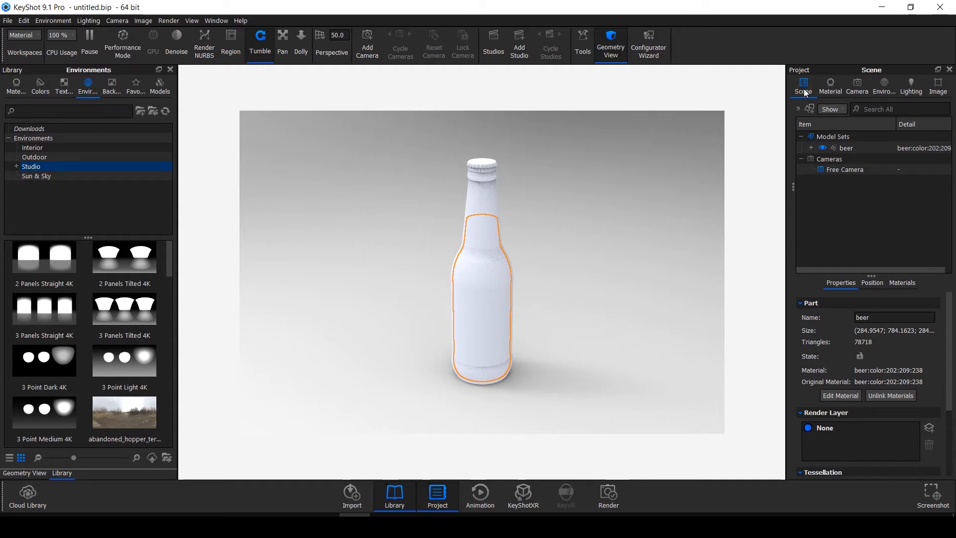
pyautogui.click(811, 147)
pyautogui.click(852, 160)
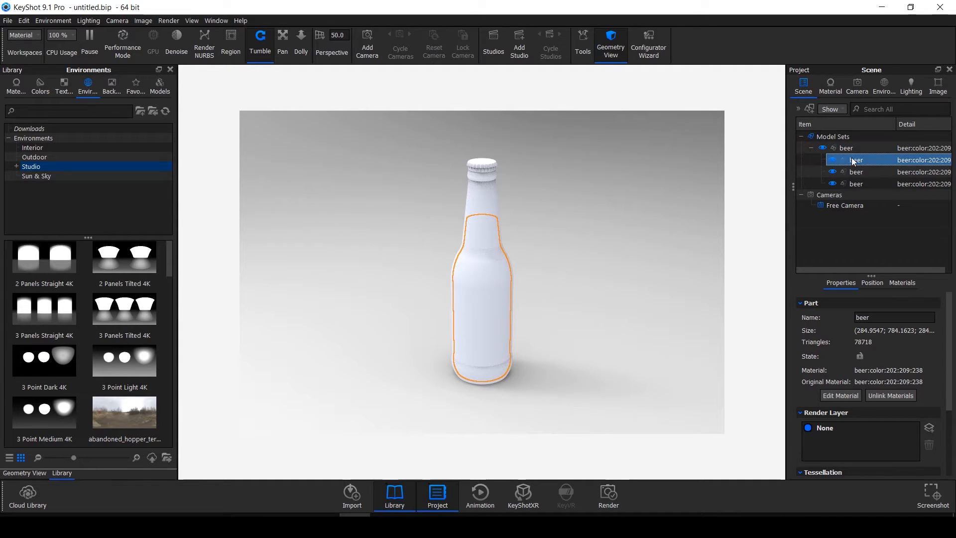
pyautogui.click(857, 172)
pyautogui.click(857, 184)
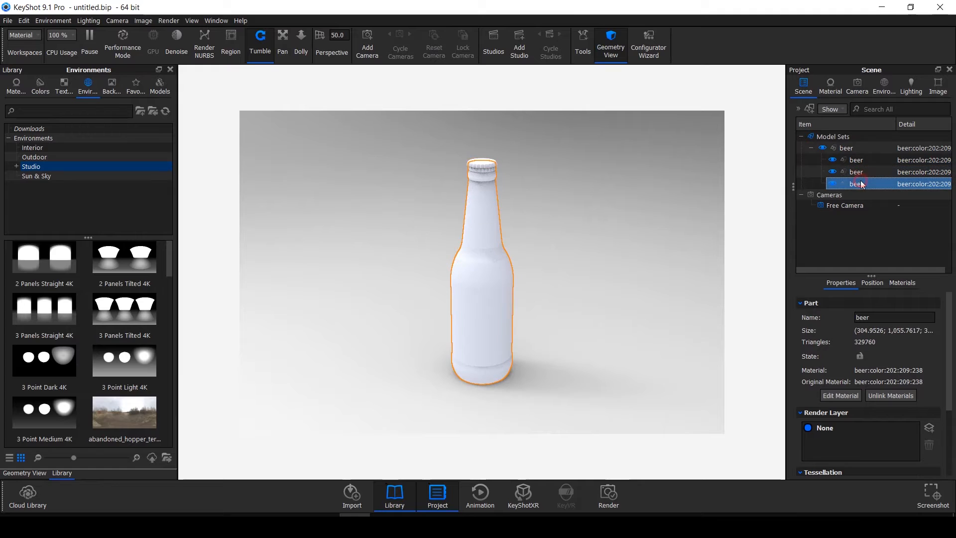
pyautogui.click(856, 159)
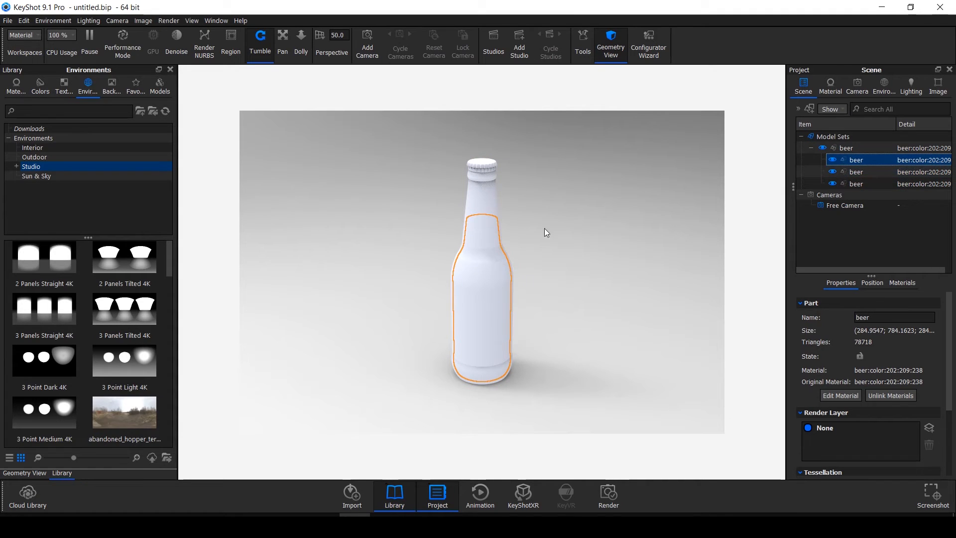
pyautogui.click(854, 172)
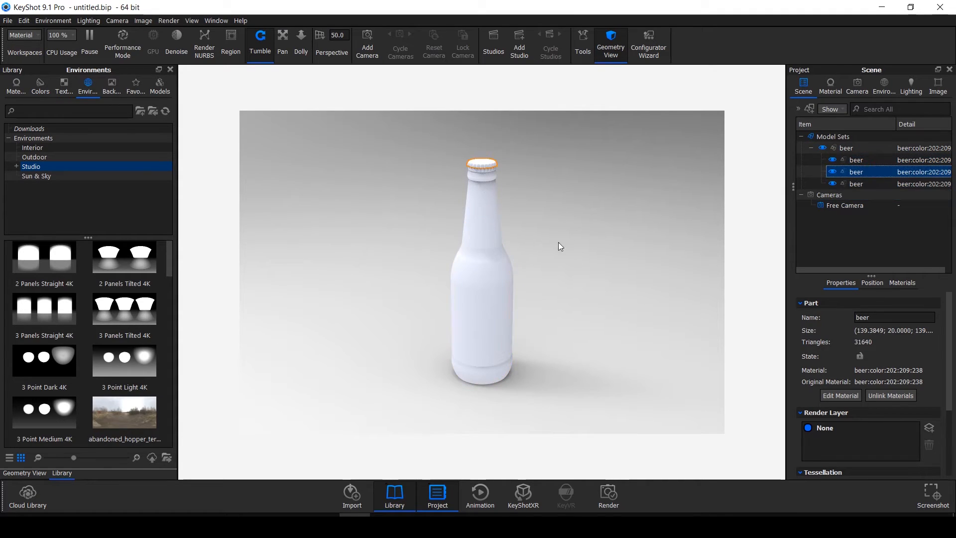
pyautogui.click(866, 187)
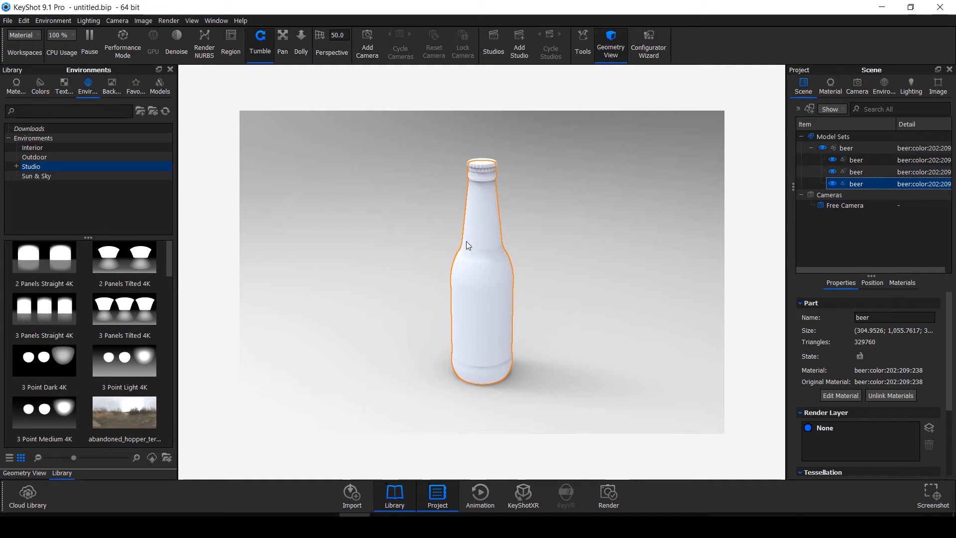
# - Rename the inner contents part, the first under the beer model set, to "liquid"
pyautogui.click(867, 161)
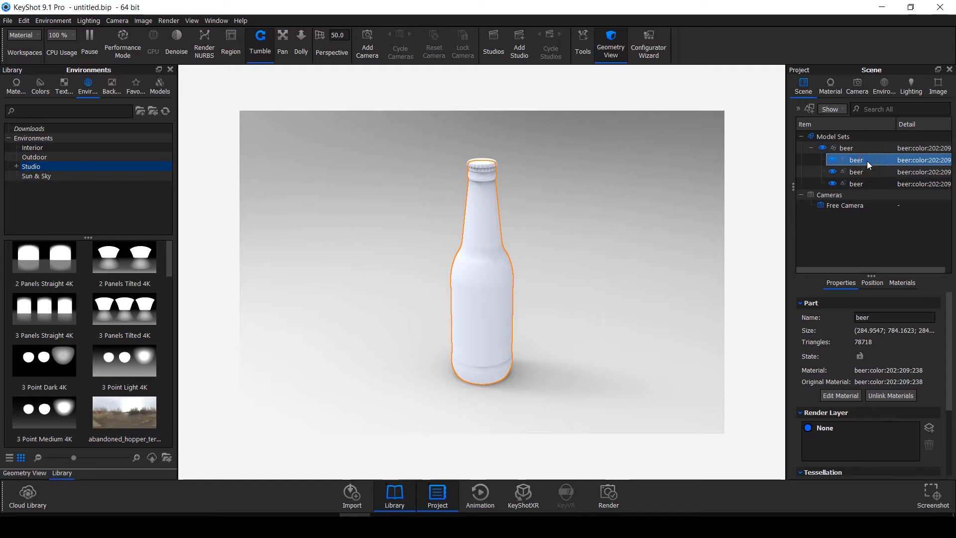
pyautogui.click(852, 302)
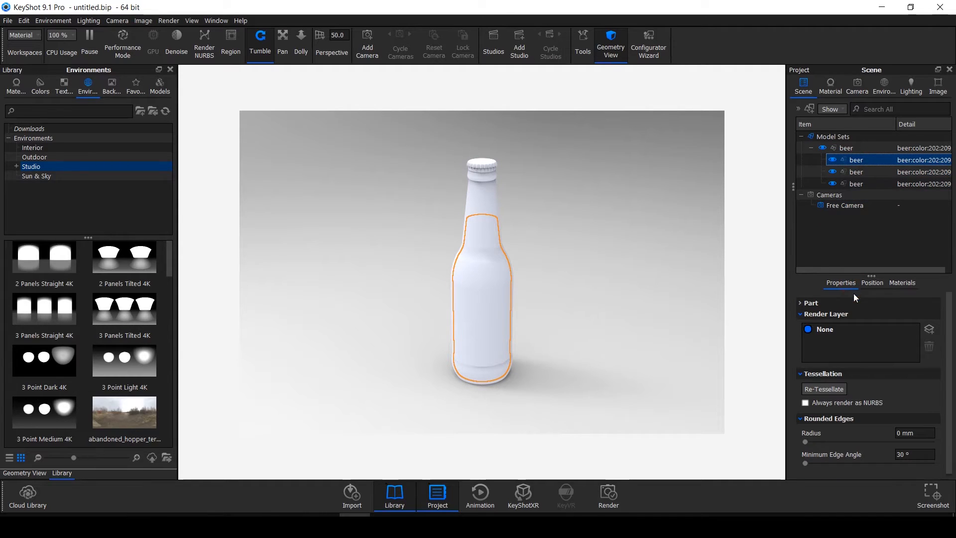
pyautogui.click(814, 305)
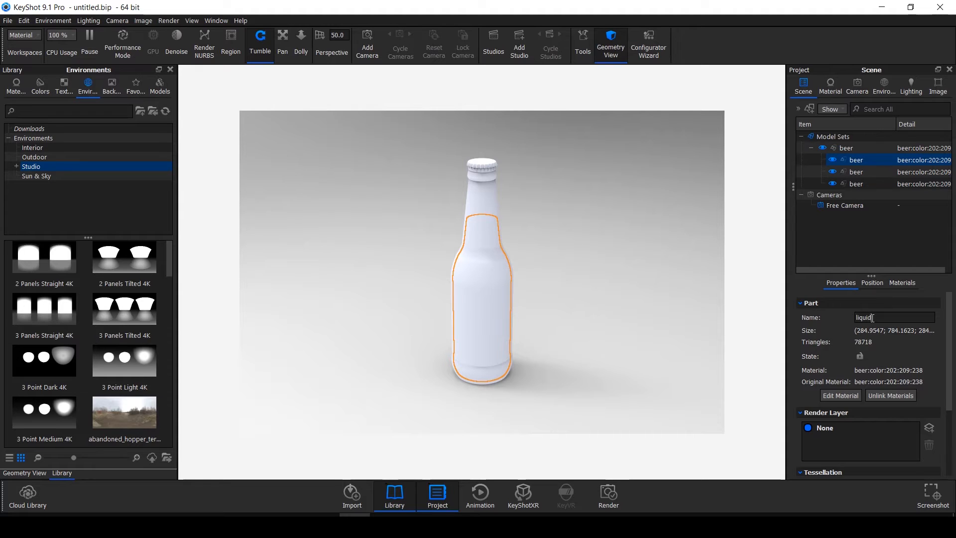
pyautogui.click(869, 252)
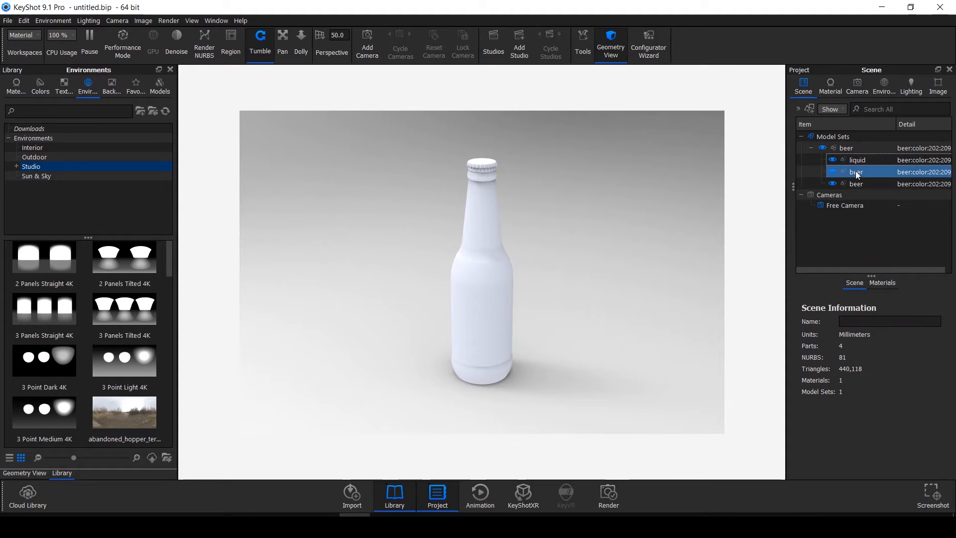
# - Rename the crown part to "cap" and the outer glass part to "bottle"
pyautogui.click(855, 171)
pyautogui.click(869, 317)
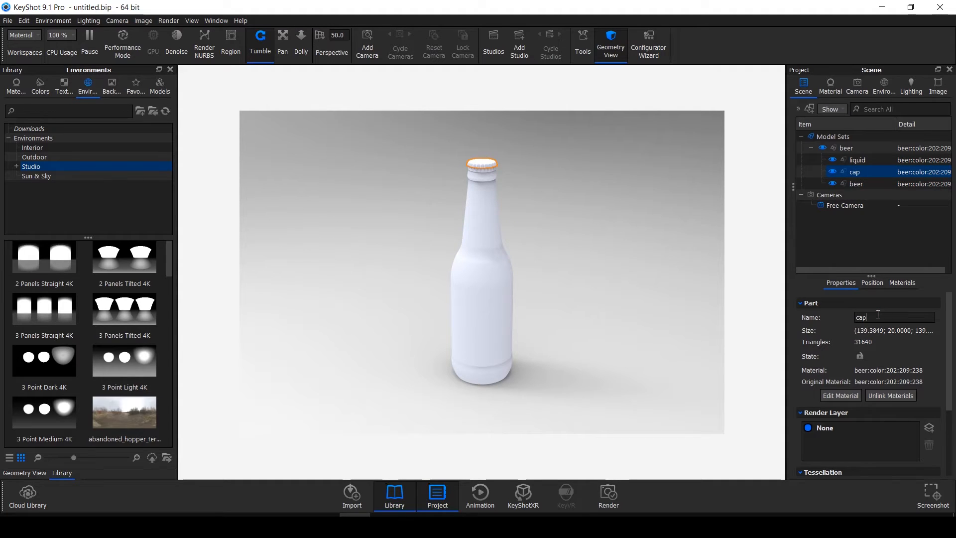
pyautogui.click(856, 182)
pyautogui.click(869, 317)
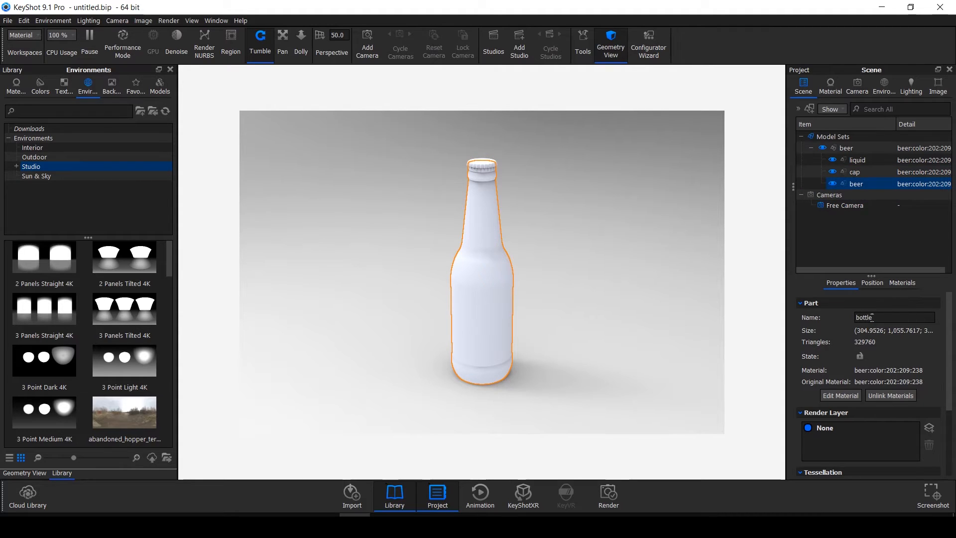
# - Apply the name "bottle" to the outer glass part and select the liquid and bottle parts to check them
pyautogui.click(831, 238)
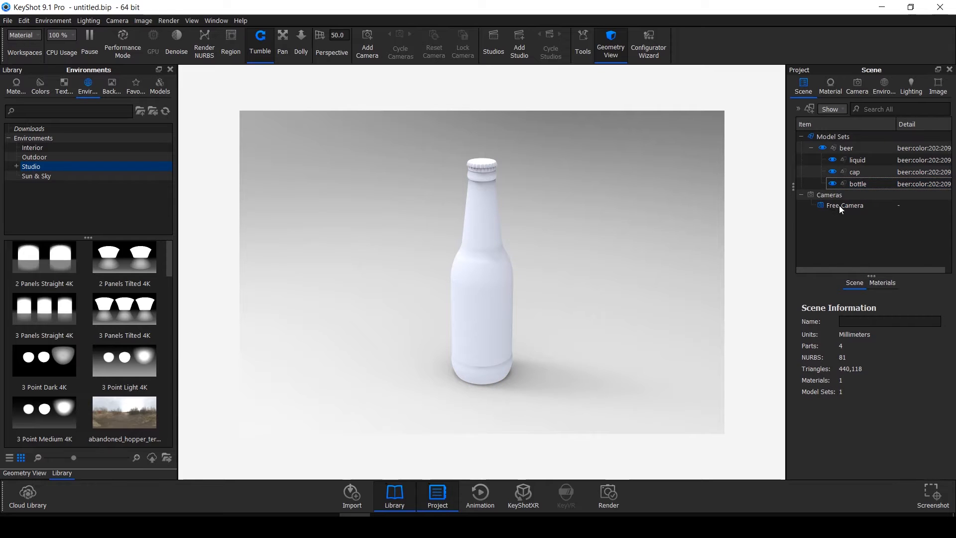
pyautogui.click(851, 165)
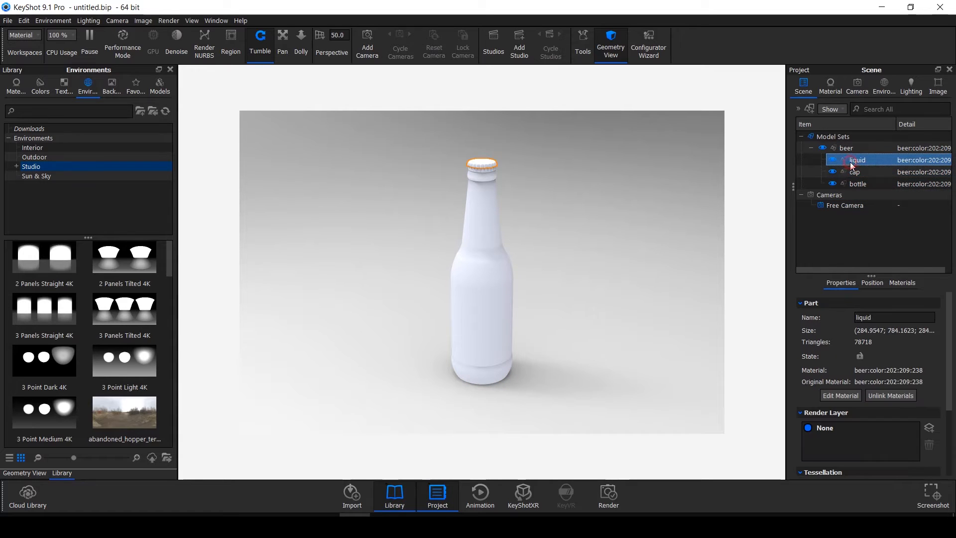
pyautogui.click(850, 180)
pyautogui.click(843, 164)
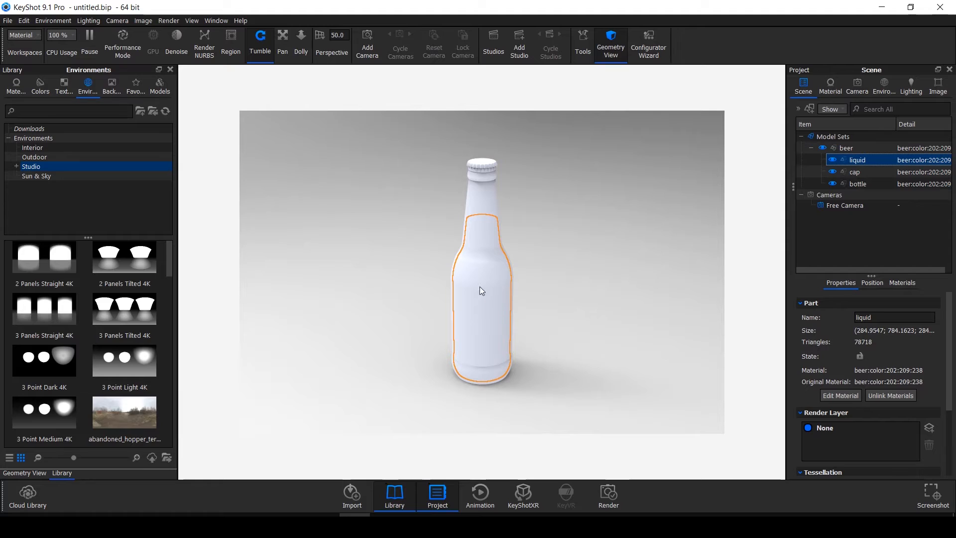
# - Examine the bottle part's available operations and select the liquid, cap and bottle parts in turn to compare them
pyautogui.click(486, 207)
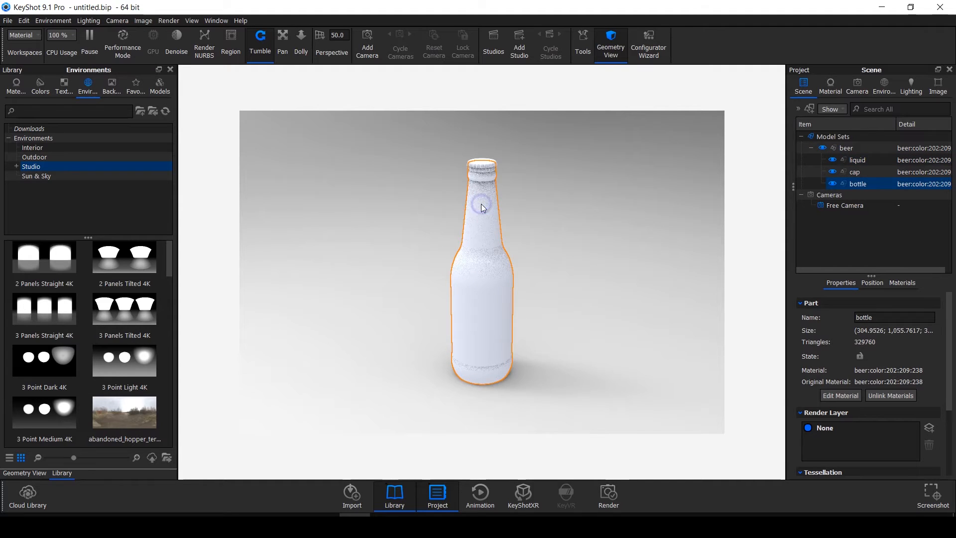
pyautogui.rightClick(482, 208)
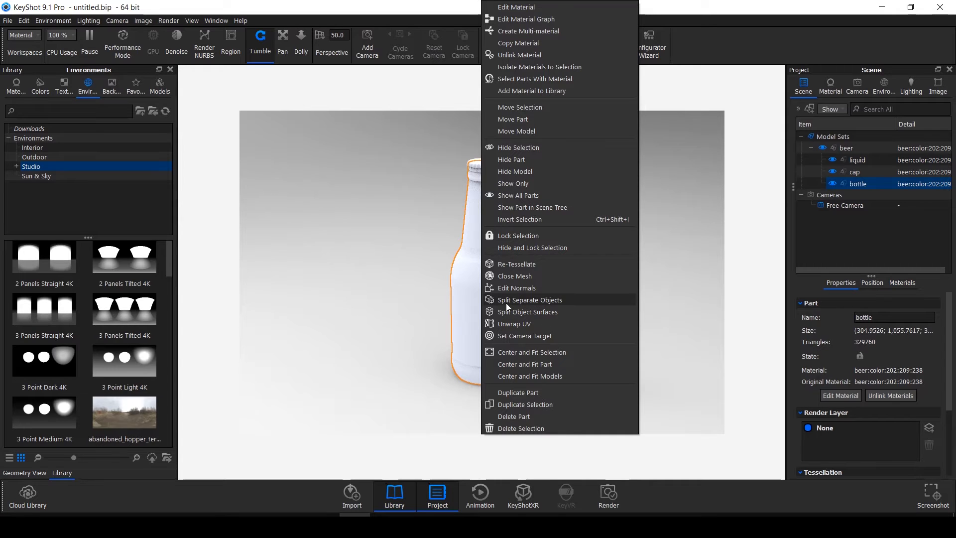
pyautogui.click(648, 301)
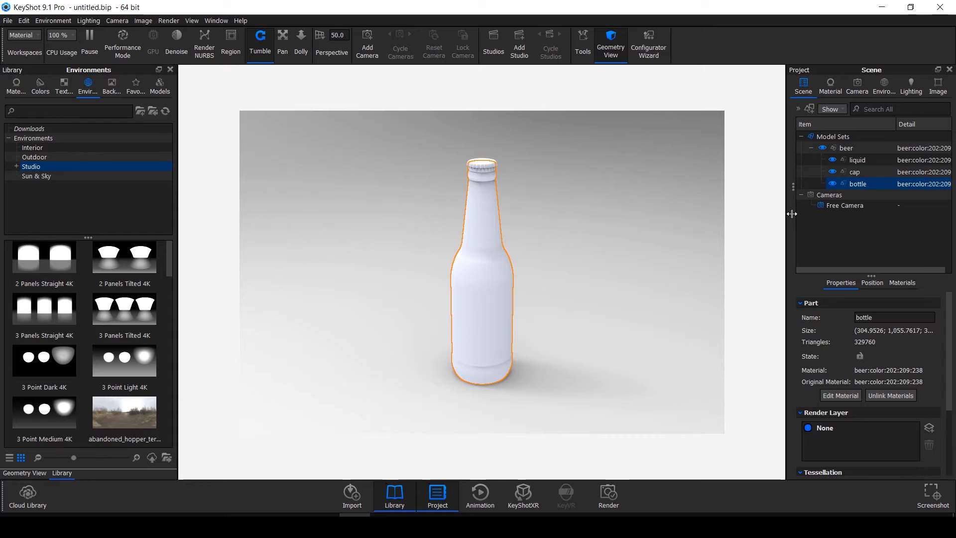
pyautogui.click(859, 174)
pyautogui.click(855, 162)
pyautogui.click(855, 174)
pyautogui.click(858, 182)
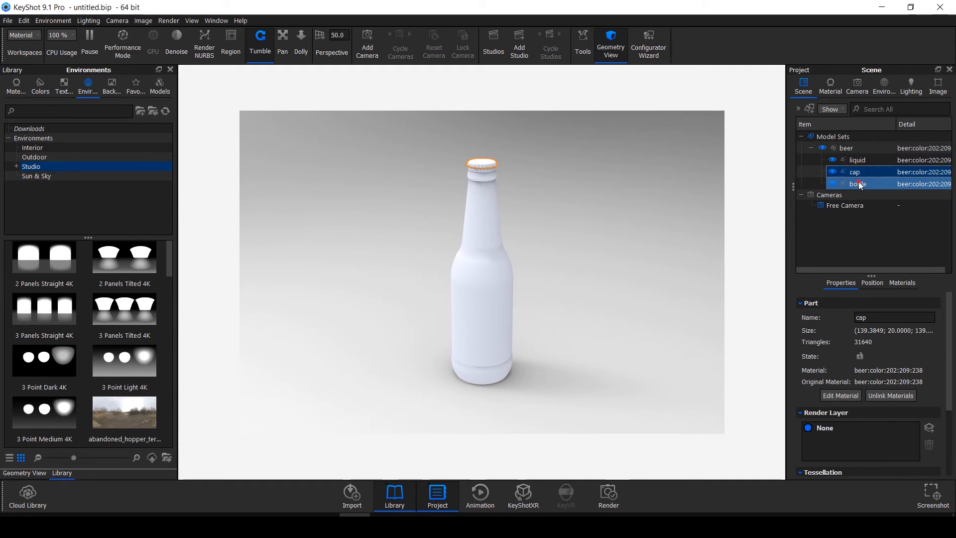
pyautogui.click(854, 172)
pyautogui.click(850, 158)
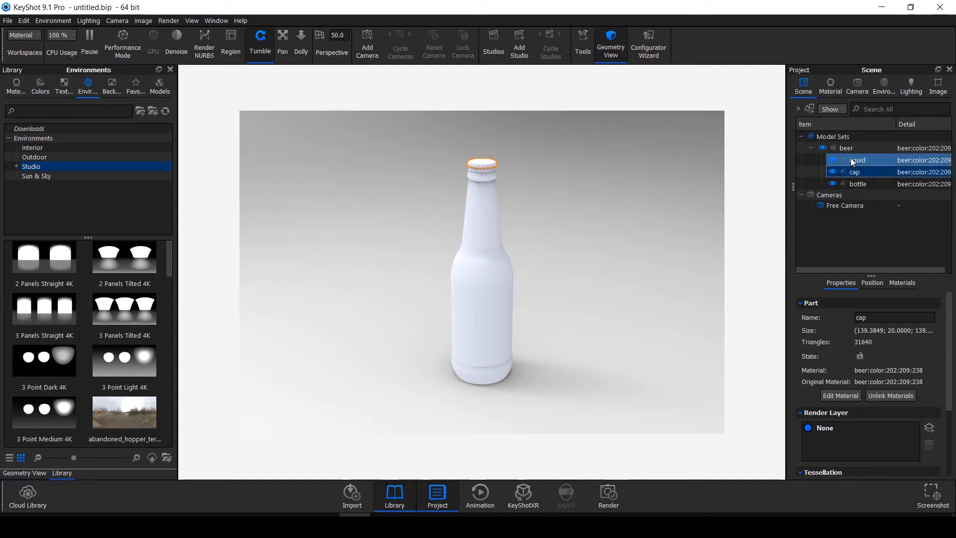
pyautogui.click(851, 173)
# - Unlink the cap's material so it is independent of the liquid and bottle
pyautogui.rightClick(852, 174)
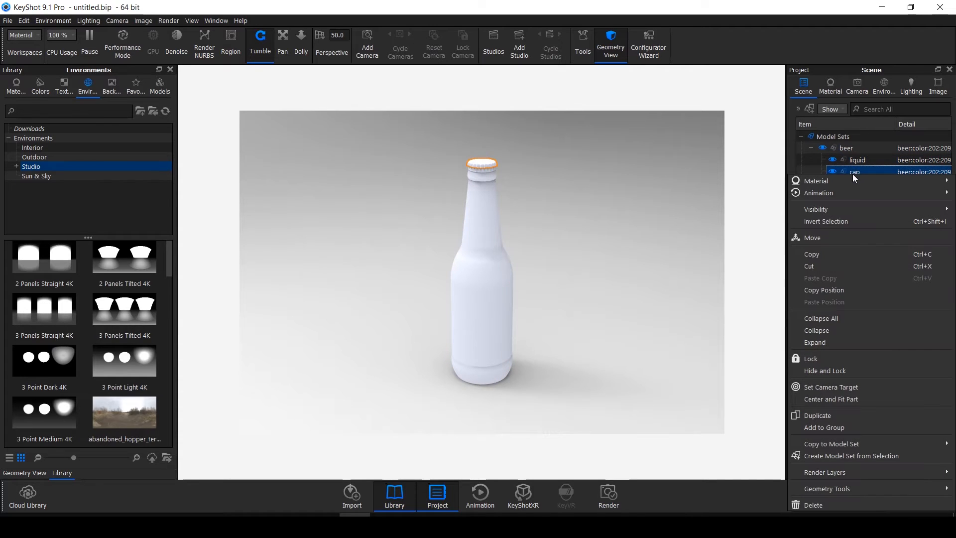
pyautogui.moveTo(849, 184)
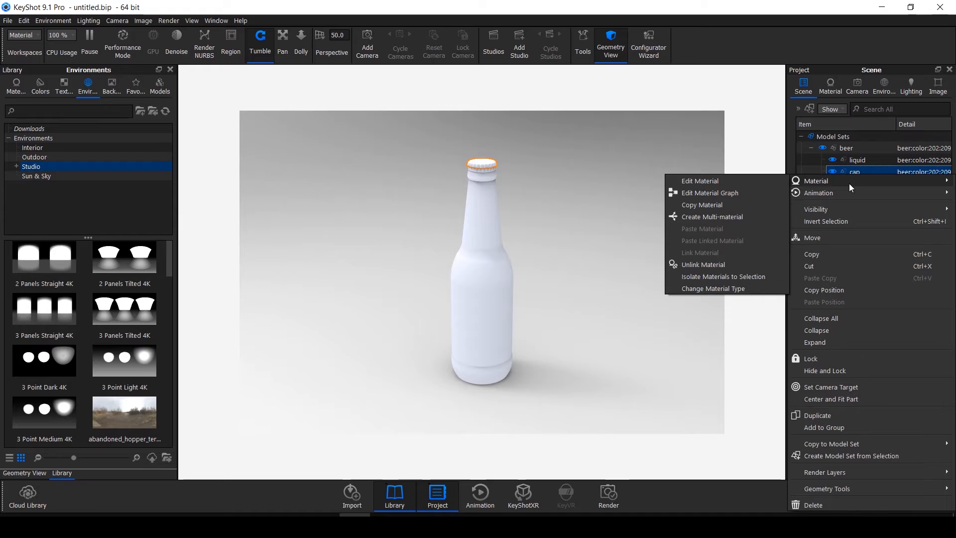
pyautogui.click(854, 171)
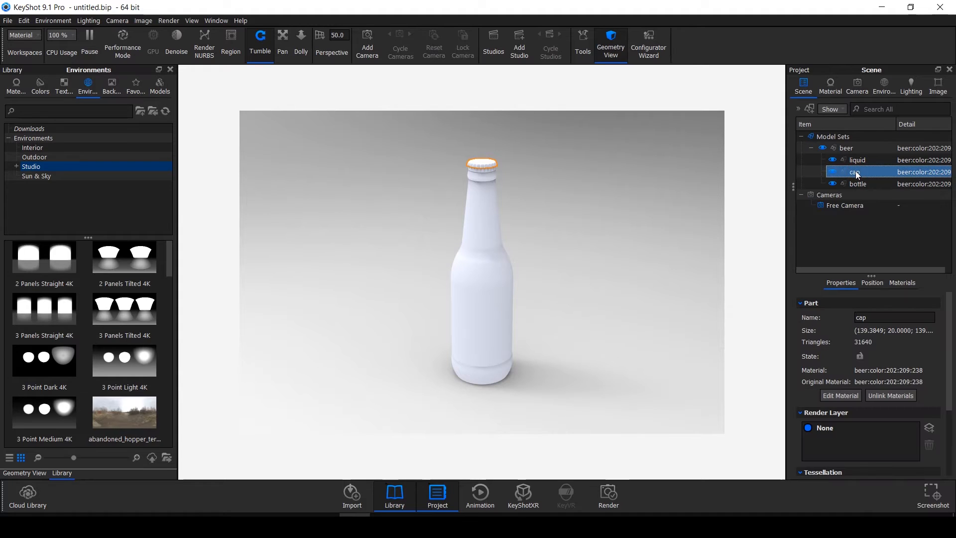
pyautogui.moveTo(855, 171)
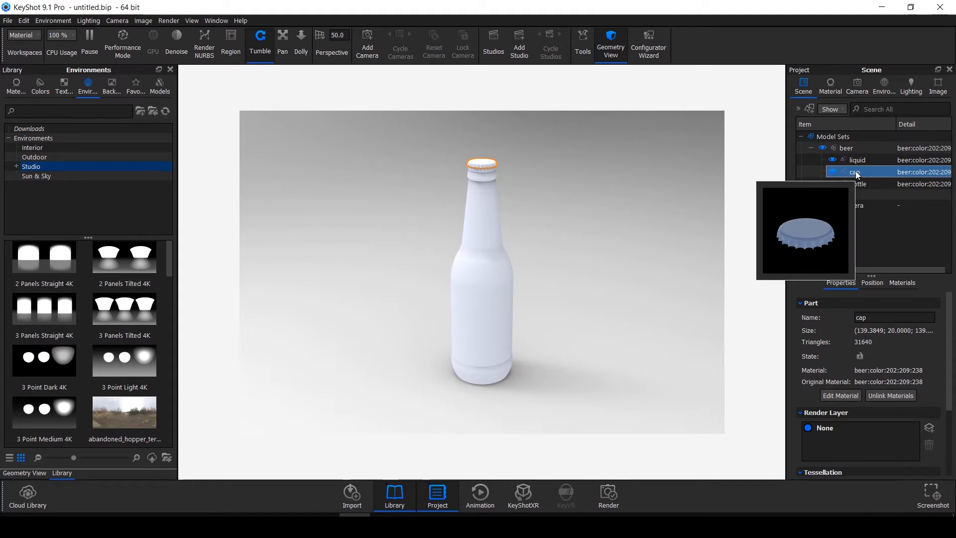
pyautogui.rightClick(855, 171)
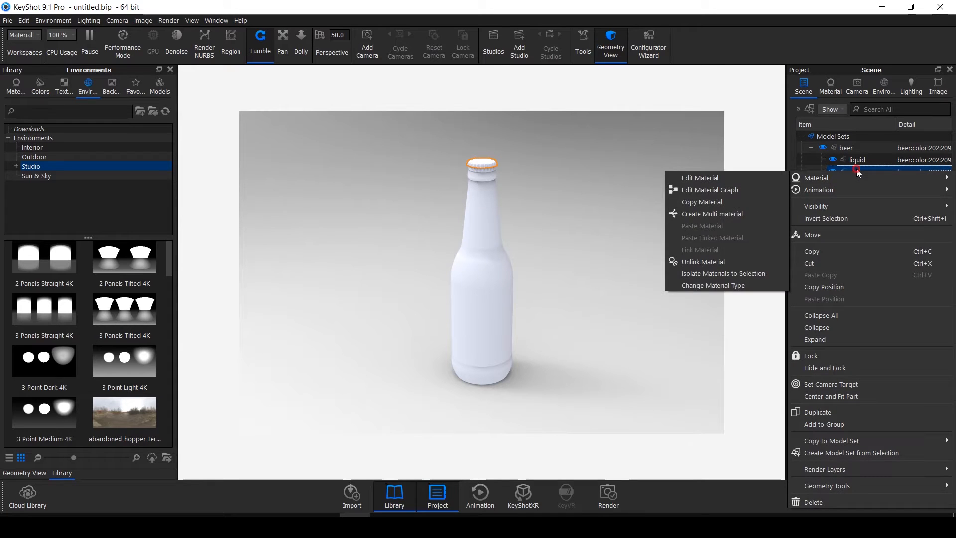
pyautogui.click(855, 172)
pyautogui.rightClick(856, 172)
pyautogui.moveTo(857, 172)
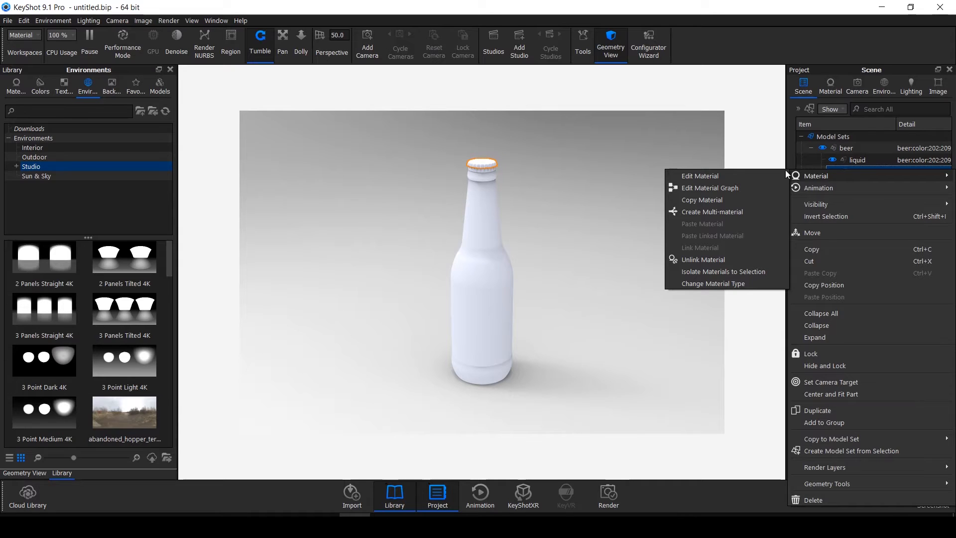
pyautogui.click(718, 260)
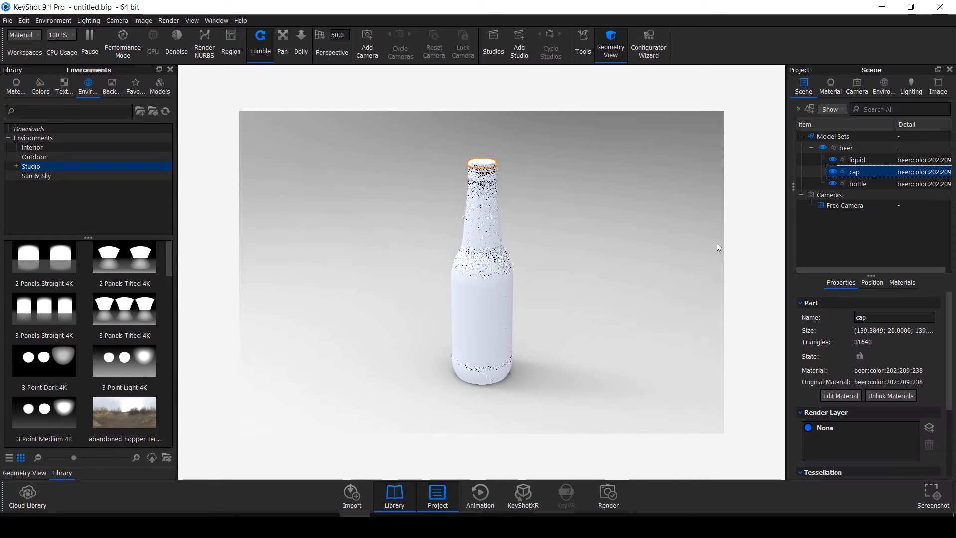
# - Open the cap's material for editing and change its type to Metal
pyautogui.click(851, 170)
pyautogui.doubleClick(851, 169)
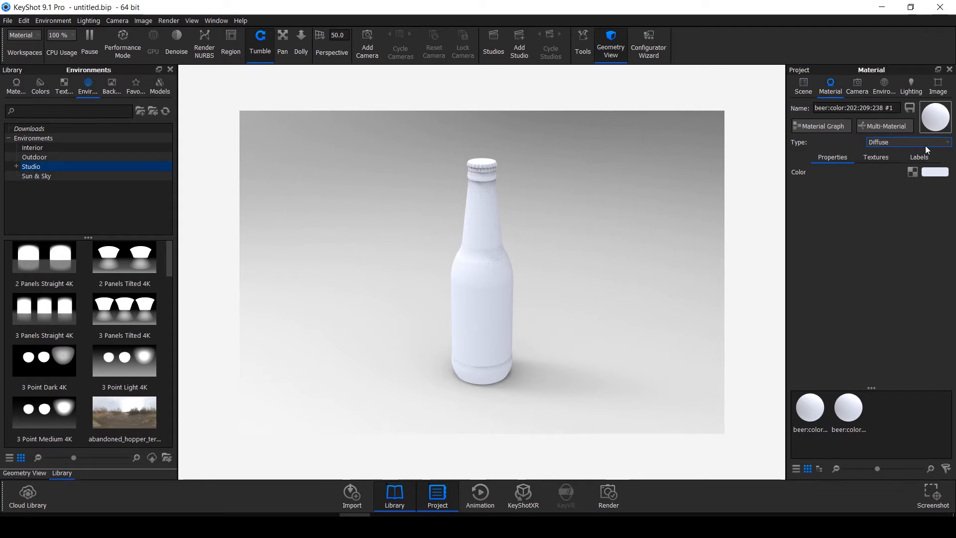
pyautogui.click(925, 145)
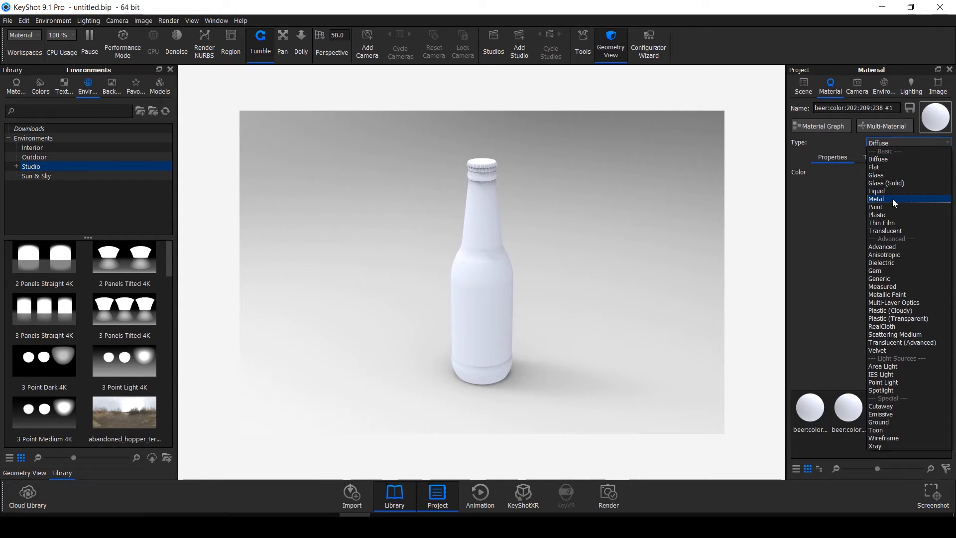
pyautogui.click(892, 199)
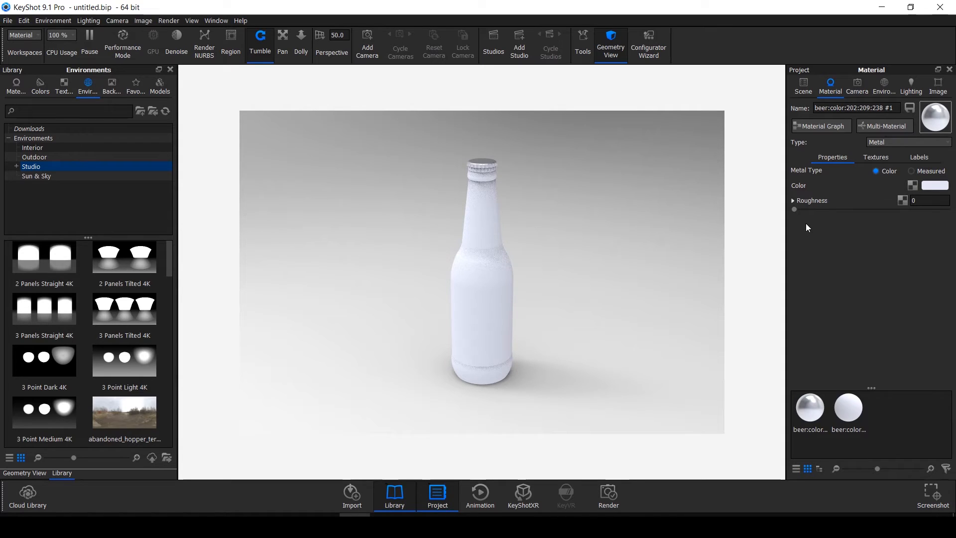
# - Set the cap metal's roughness to 0.01 and switch it to a Measured metal with the Iron preset
pyautogui.moveTo(794, 211); pyautogui.dragTo(860, 209)
pyautogui.click(932, 201)
pyautogui.press('Return')
pyautogui.click(913, 172)
pyautogui.click(921, 186)
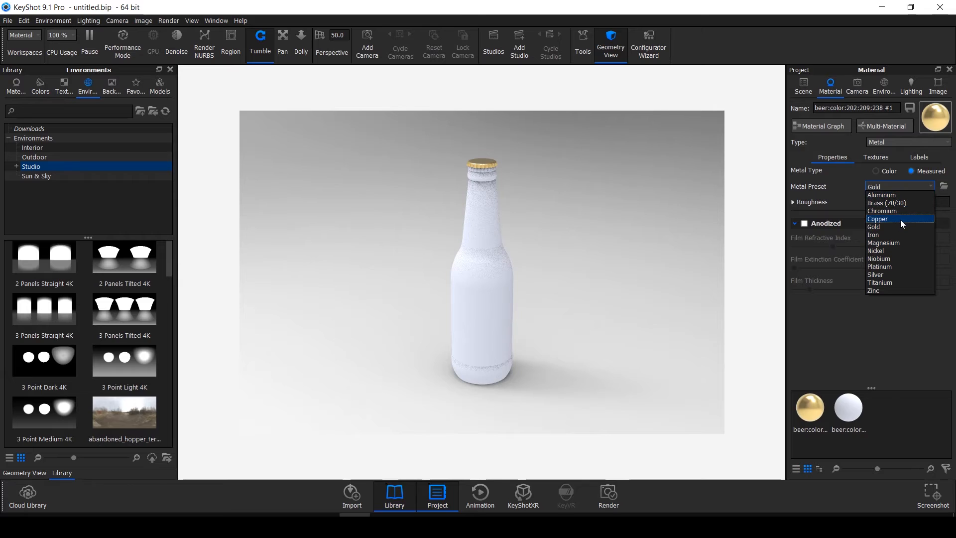
pyautogui.click(900, 233)
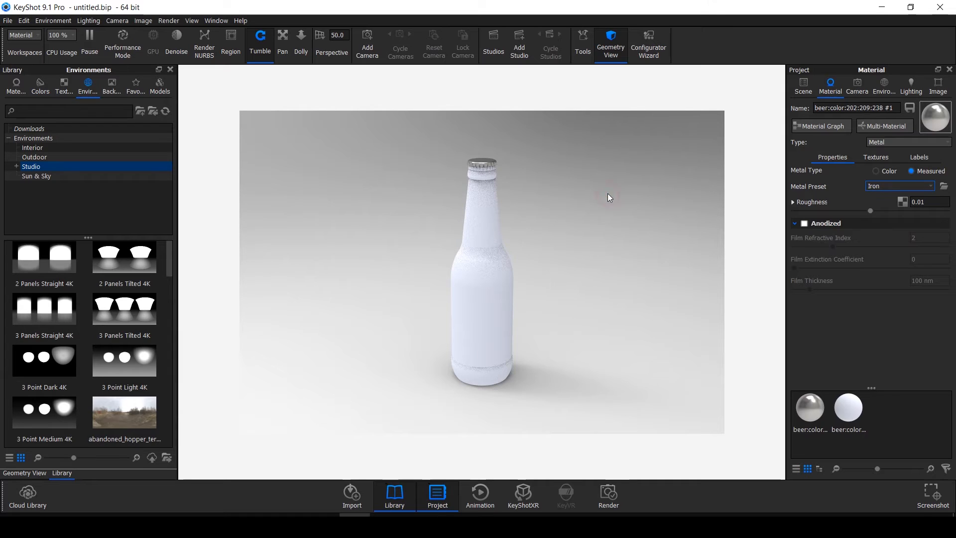
# - Unlink the liquid's material from the one it shares with the bottle
pyautogui.click(803, 87)
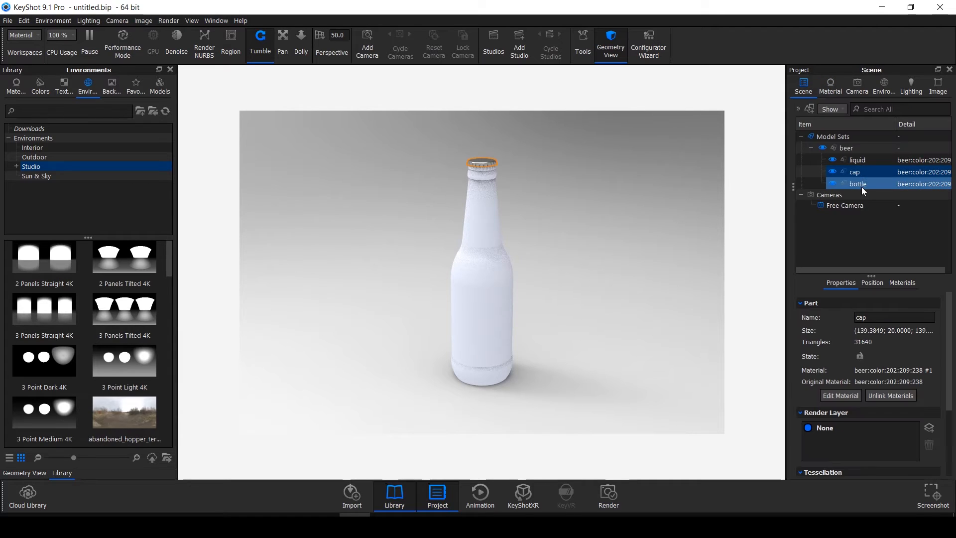
pyautogui.moveTo(859, 188)
pyautogui.click(857, 160)
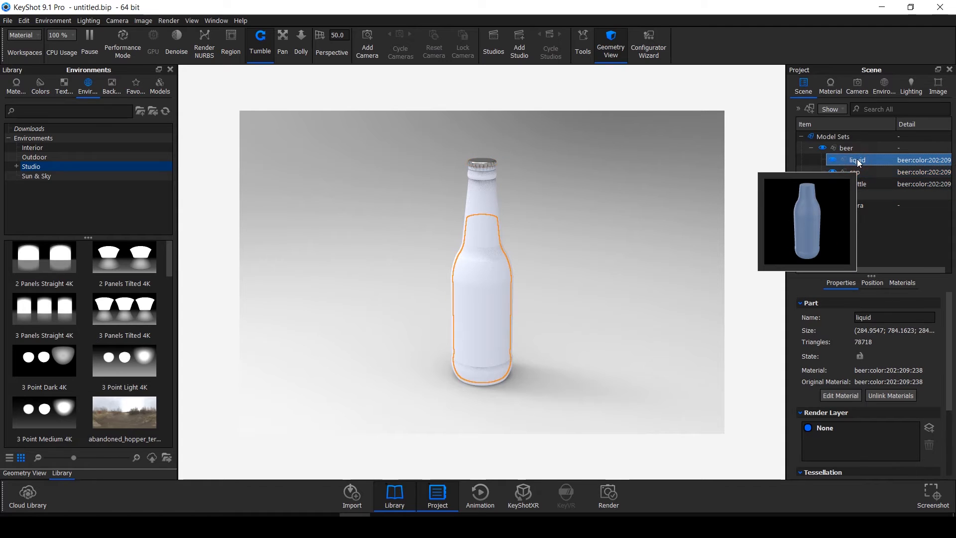
pyautogui.doubleClick(858, 161)
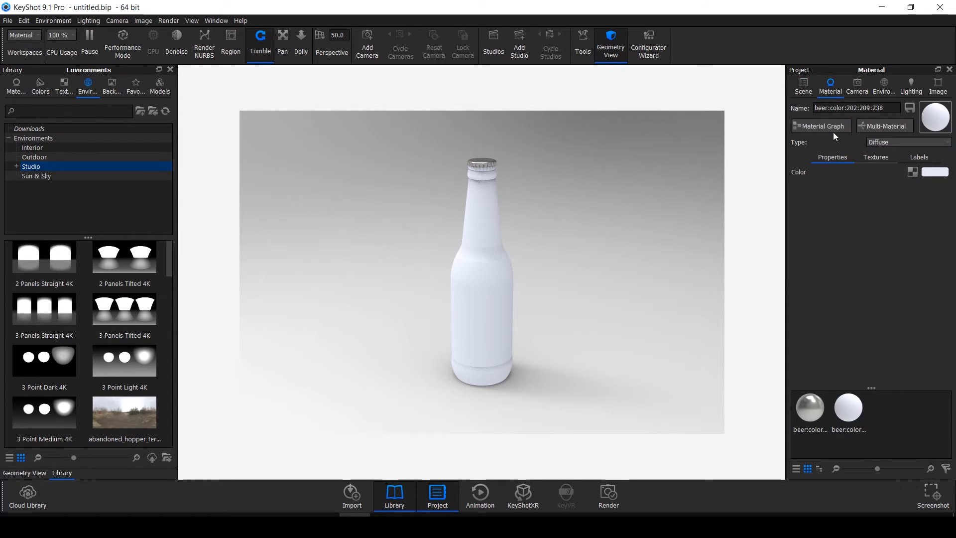
pyautogui.click(804, 88)
pyautogui.click(852, 147)
pyautogui.rightClick(851, 160)
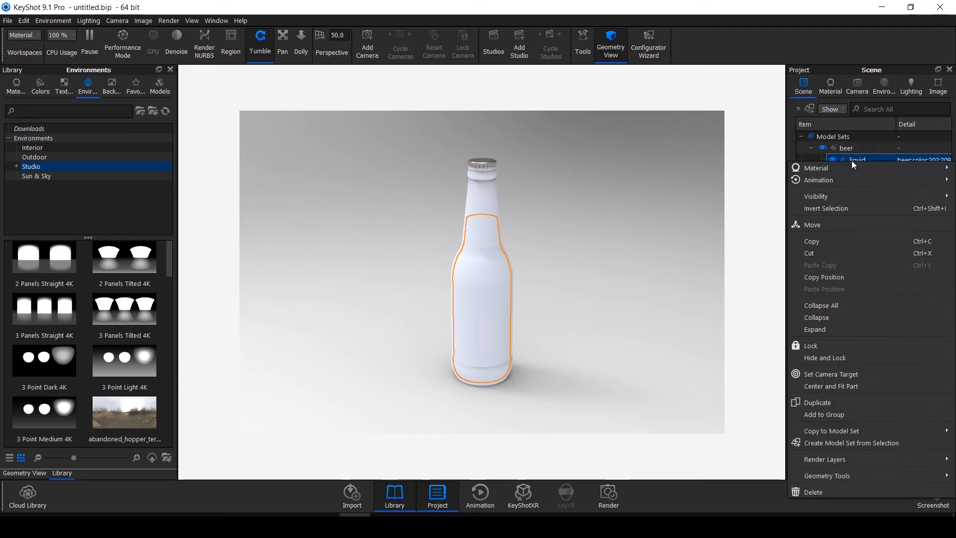
pyautogui.moveTo(846, 165)
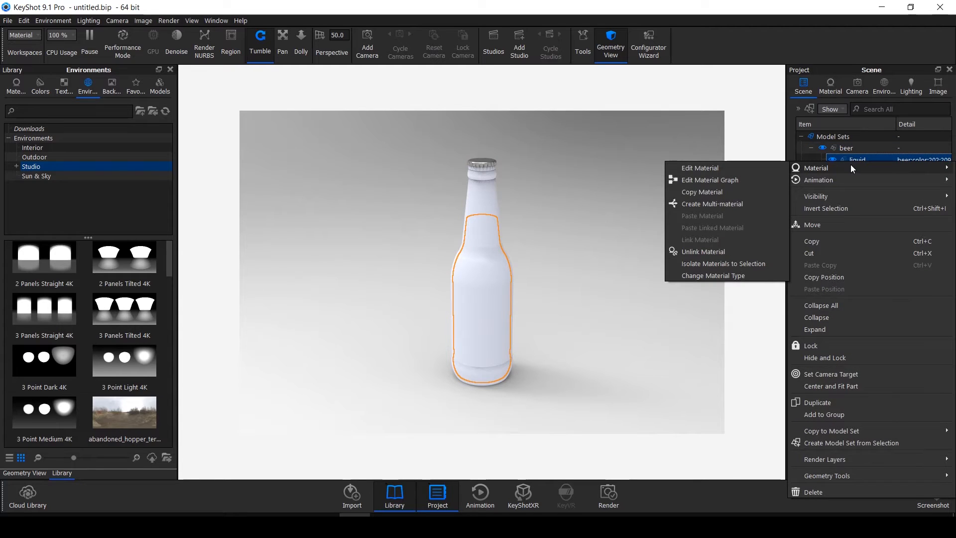
pyautogui.click(718, 252)
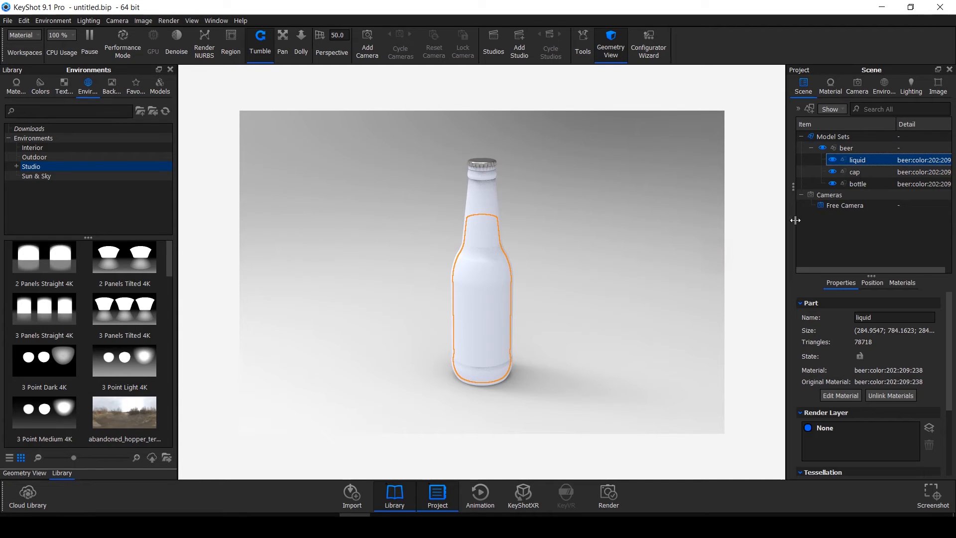
# - Open the liquid's material for editing and change its type to Dielectric
pyautogui.doubleClick(866, 158)
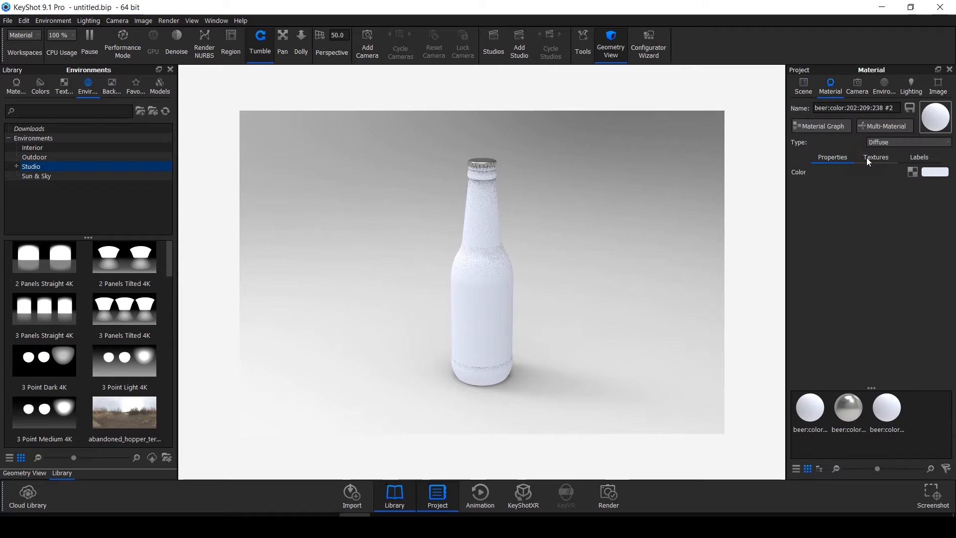
pyautogui.click(892, 143)
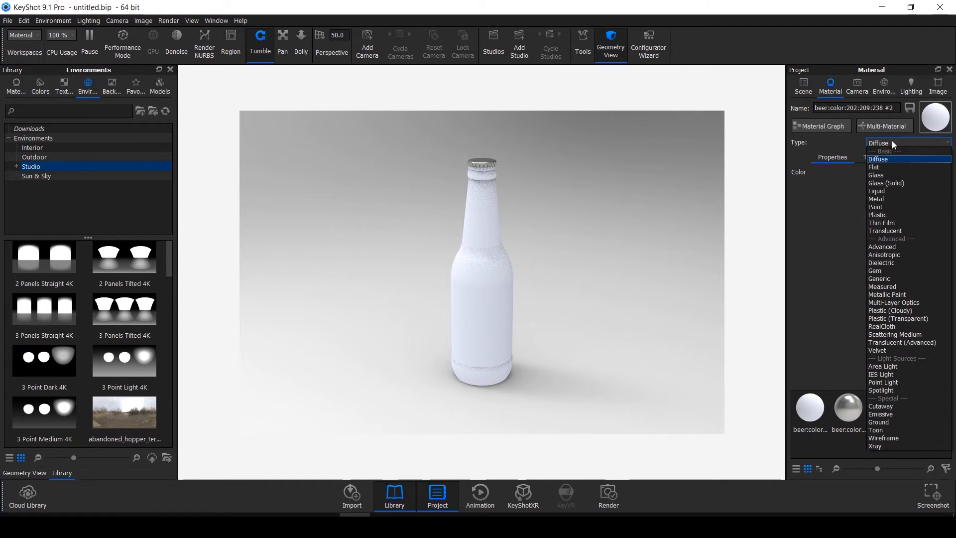
pyautogui.click(887, 262)
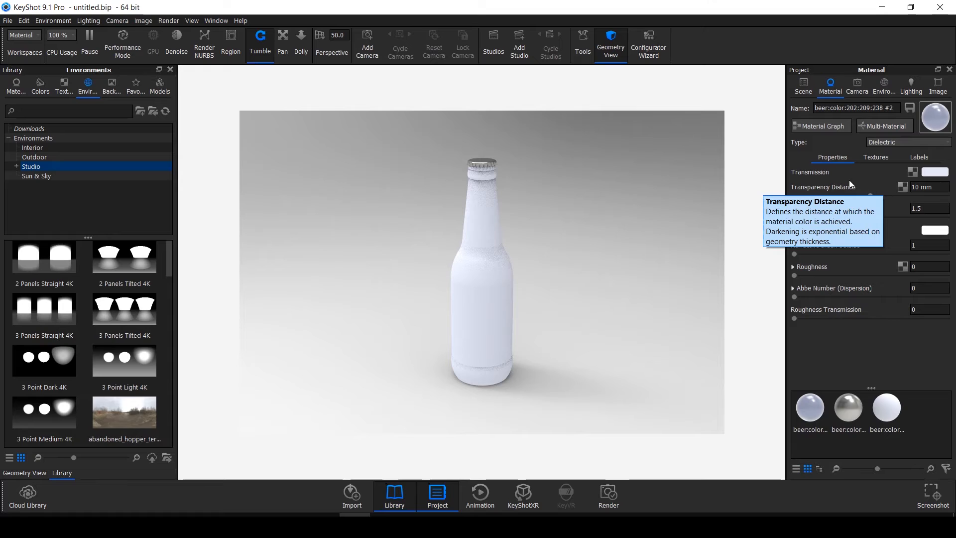
# - Set the liquid material's transmission colour to orange, hex #F28E1C, and accept it
pyautogui.click(934, 172)
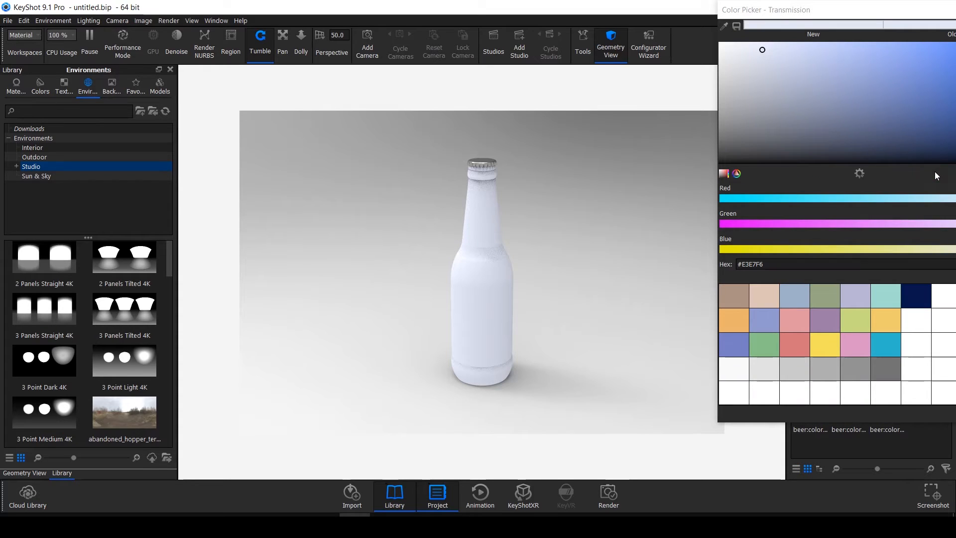
pyautogui.moveTo(785, 14); pyautogui.dragTo(651, 21)
pyautogui.click(841, 303)
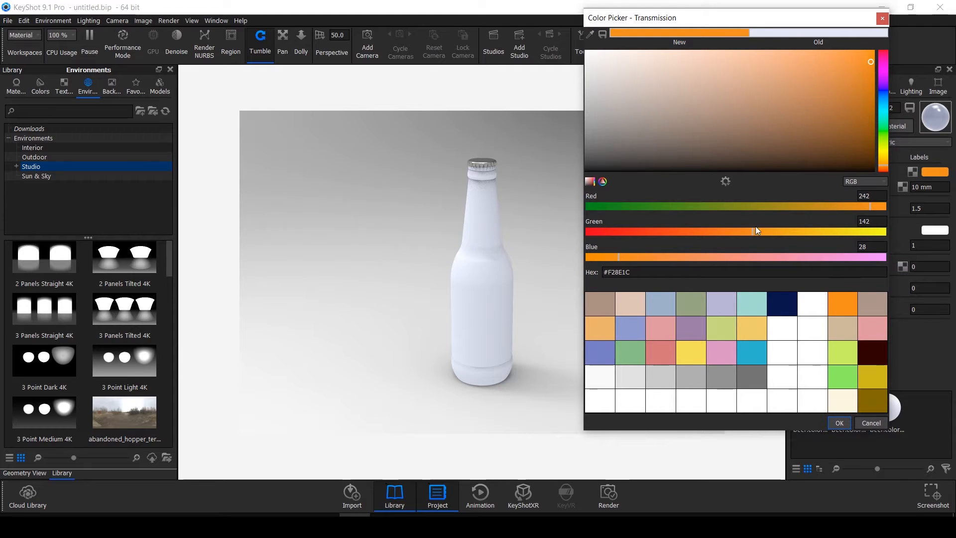
pyautogui.click(862, 182)
pyautogui.click(862, 182)
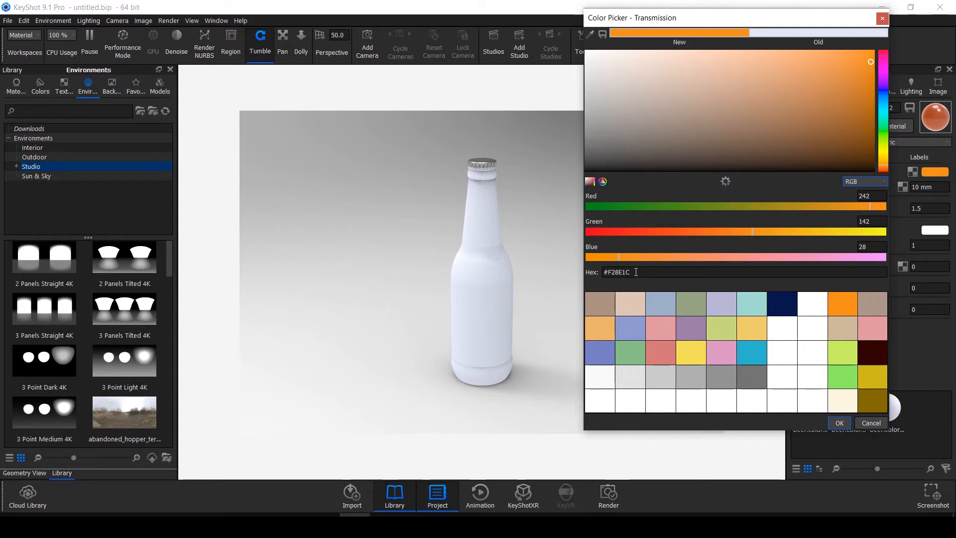
pyautogui.click(841, 422)
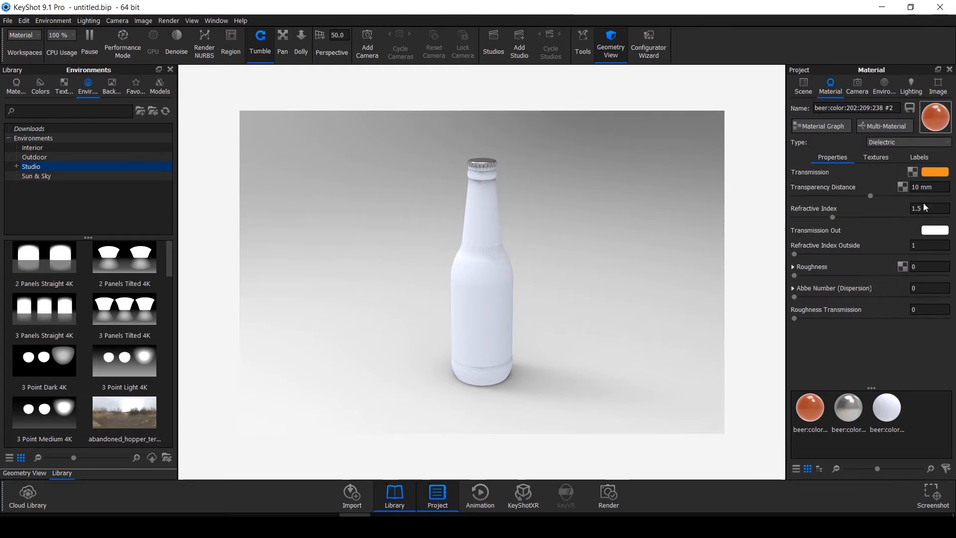
# - Hide the bottle part in the scene so that the liquid inside is exposed
pyautogui.click(814, 89)
pyautogui.click(840, 183)
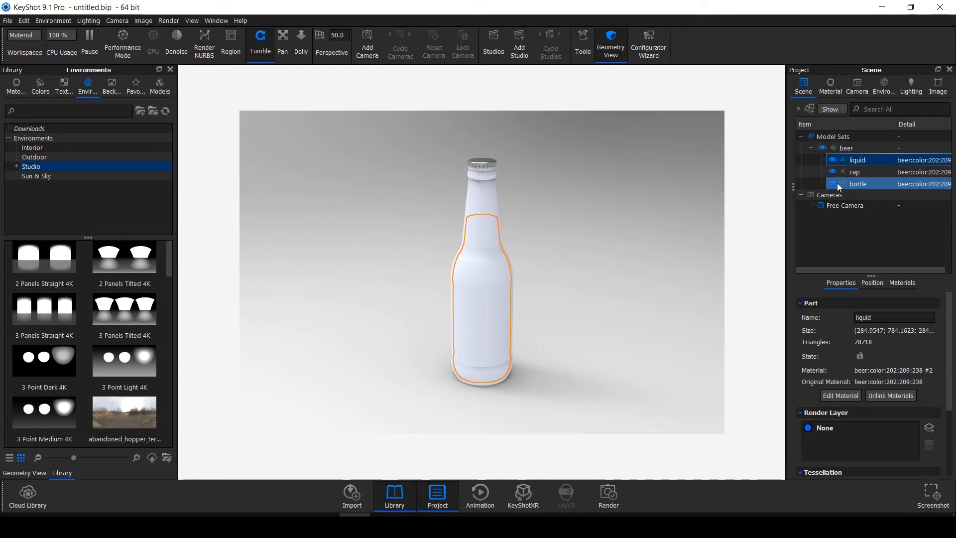
pyautogui.click(832, 183)
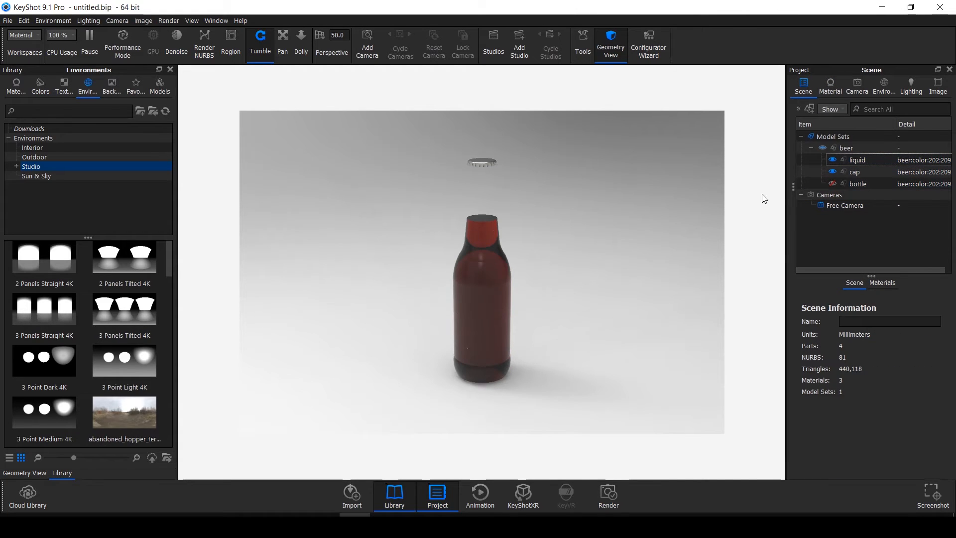
# - Set the transparency distance of the liquid's dielectric material to 395 mm
pyautogui.click(829, 91)
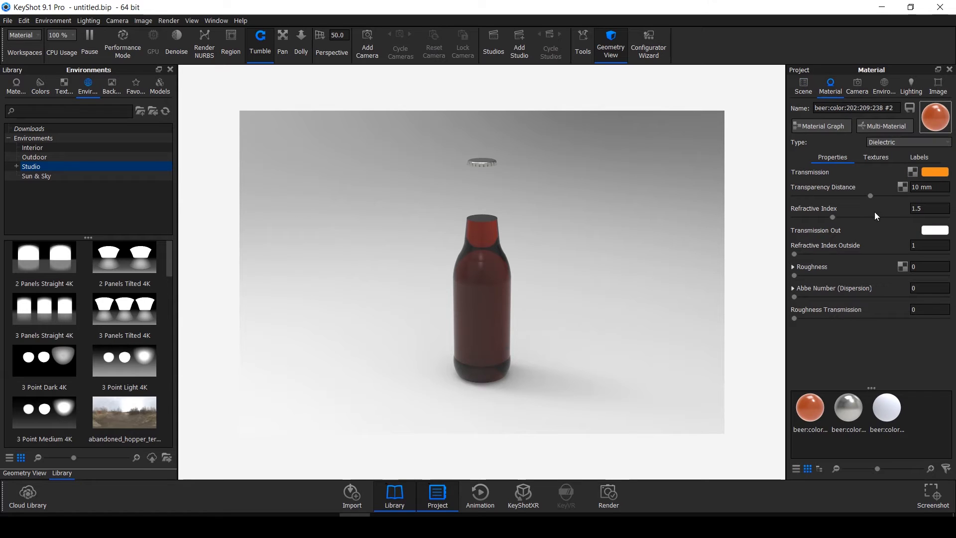
pyautogui.click(912, 187)
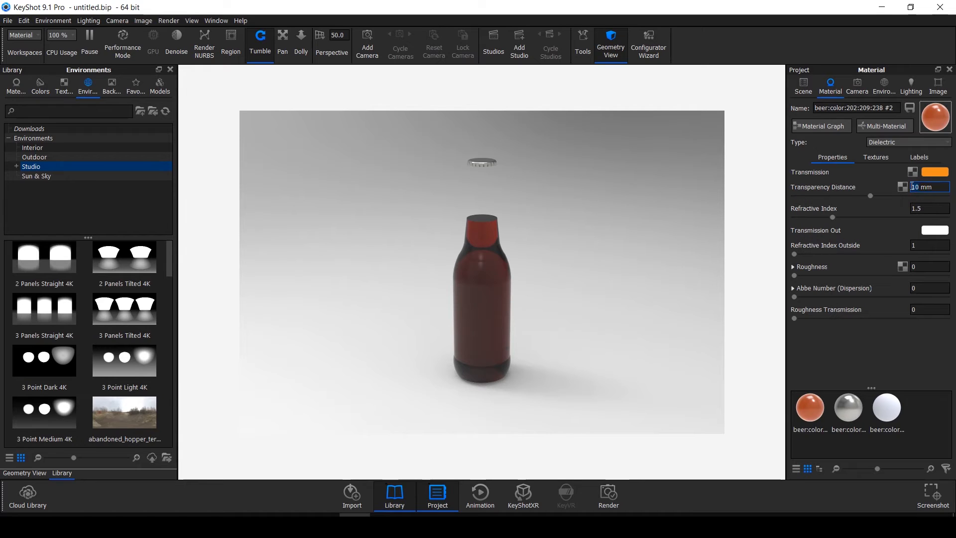
pyautogui.press('Delete')
pyautogui.press('Delete')
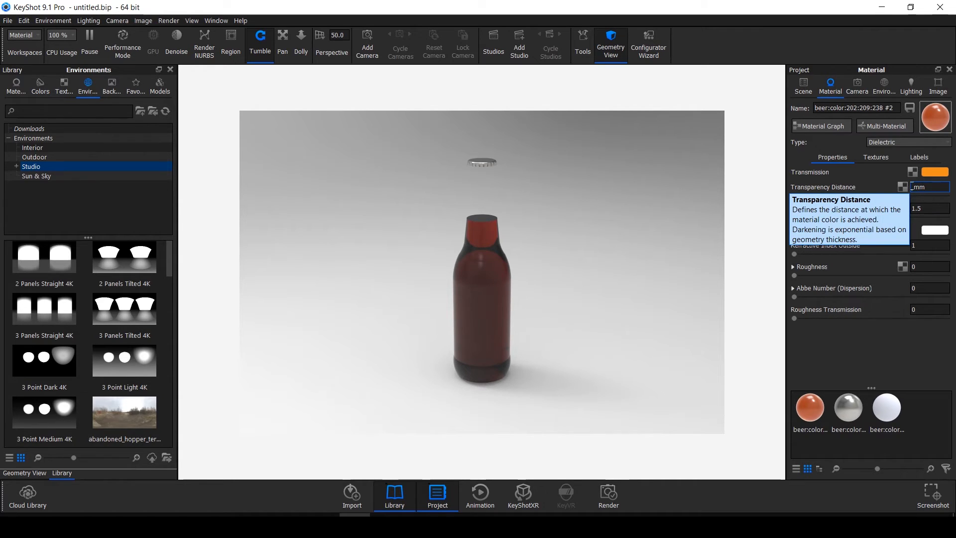
pyautogui.write('395')
pyautogui.press('Return')
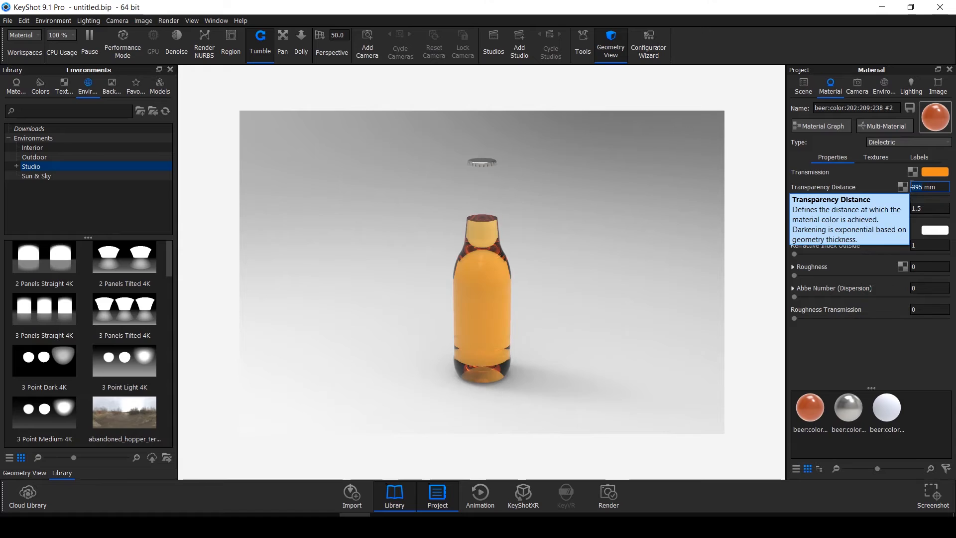
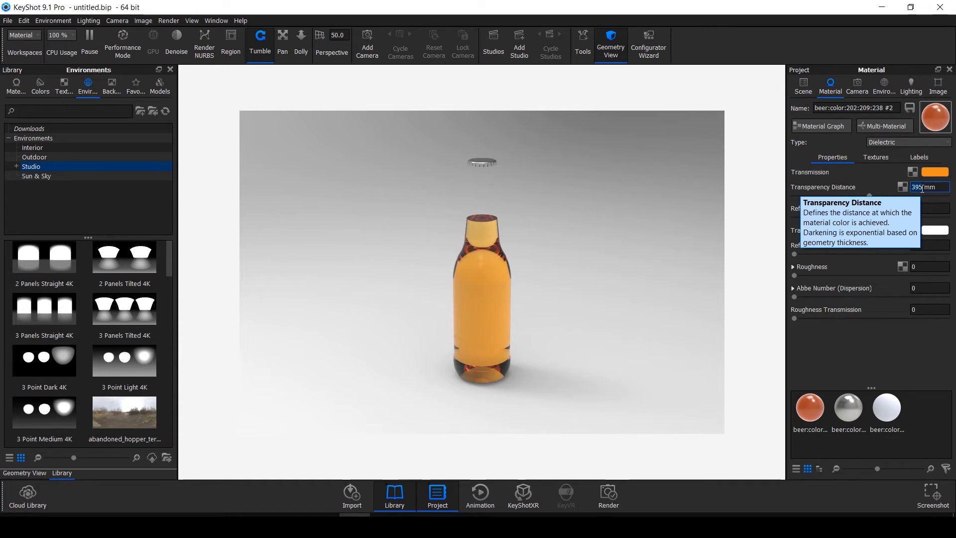
# - Readjust the liquid material's transparency distance to 395.405 mm
pyautogui.click(933, 195)
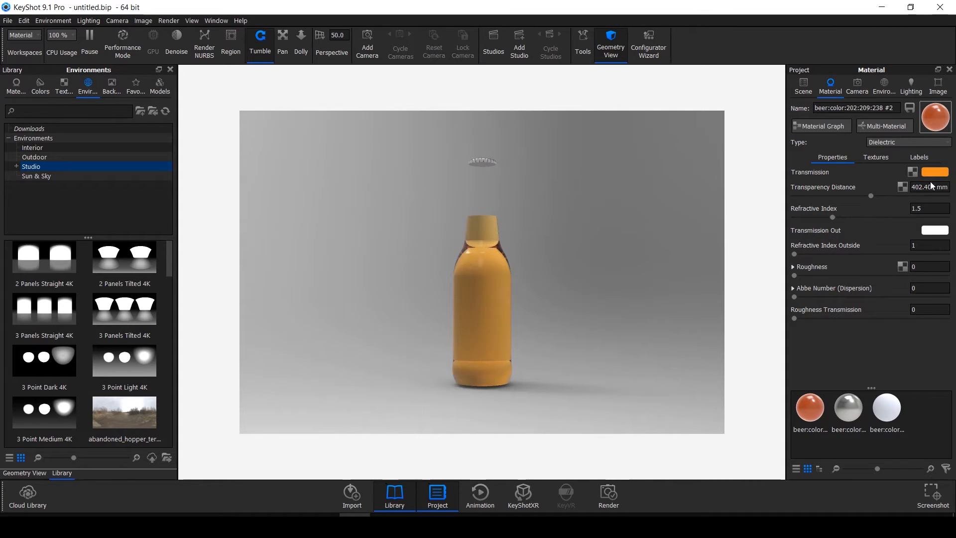
pyautogui.click(920, 186)
pyautogui.write('395')
pyautogui.press('Return')
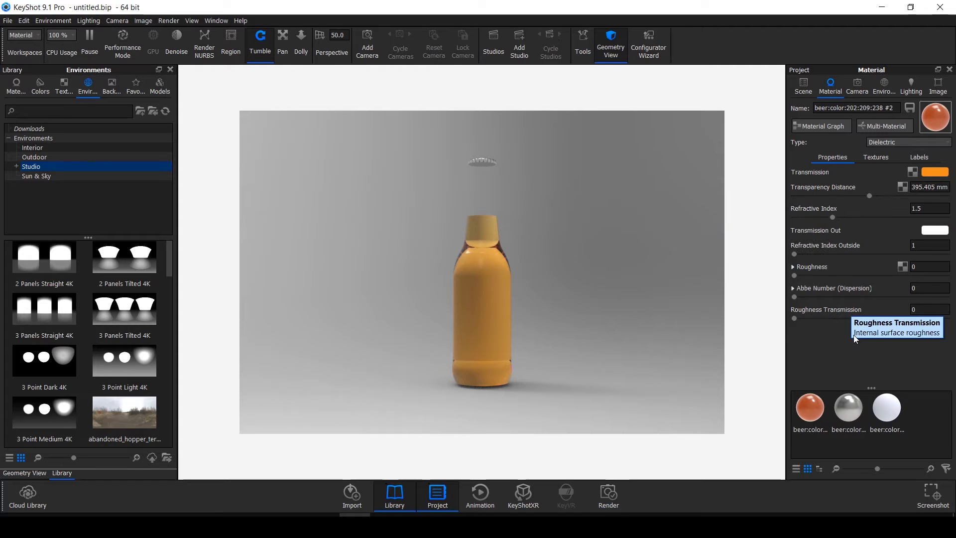
pyautogui.click(675, 273)
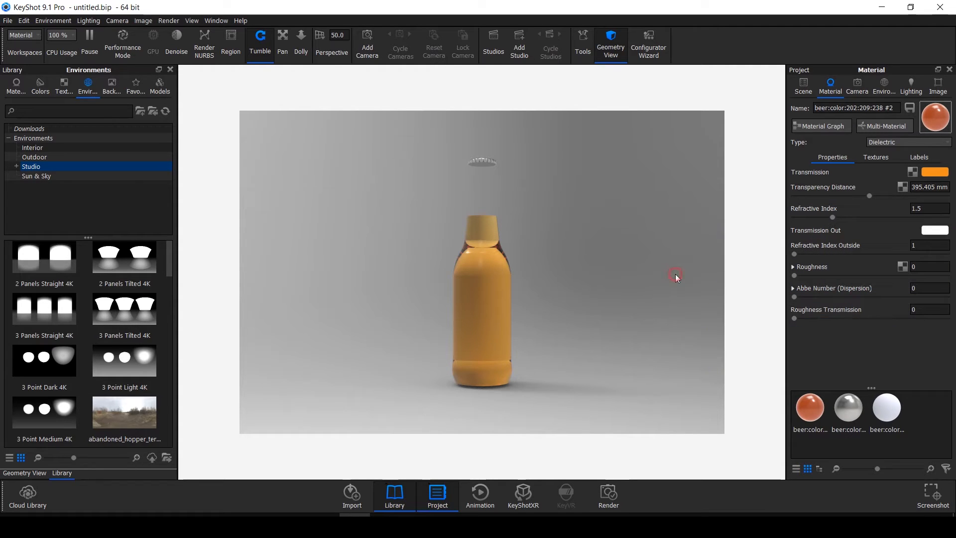
# - Open the liquid's material graph and spread the Dielectric and Material nodes apart
pyautogui.click(816, 126)
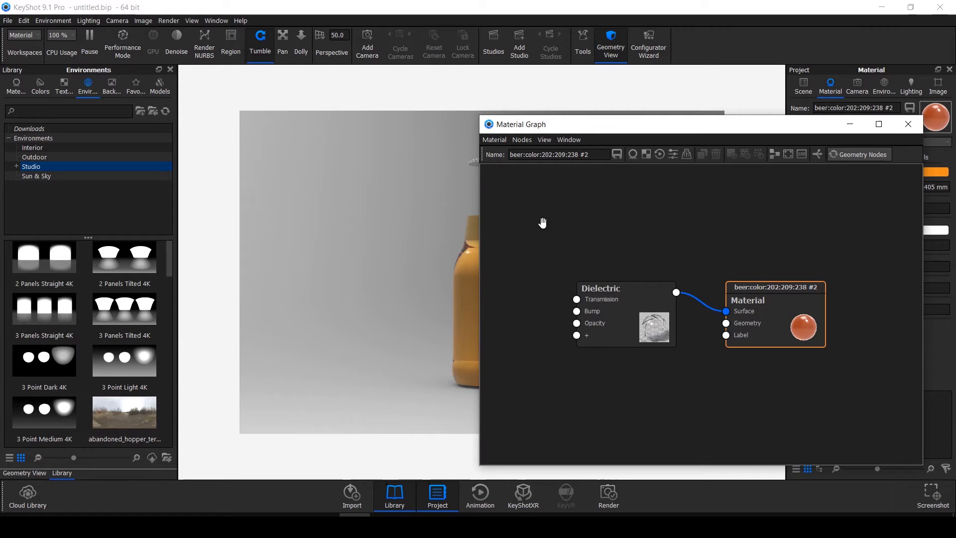
pyautogui.moveTo(579, 127); pyautogui.dragTo(136, 75)
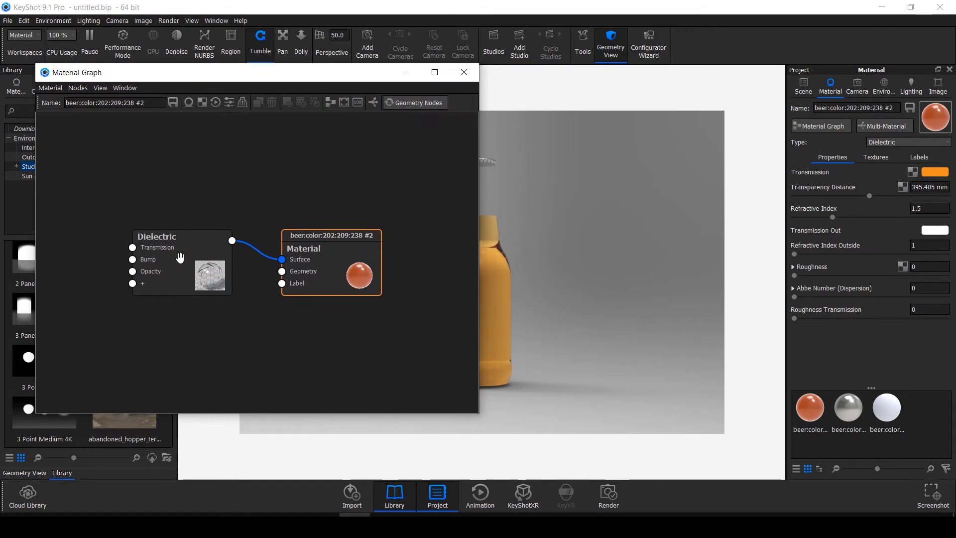
pyautogui.moveTo(264, 74); pyautogui.dragTo(259, 93)
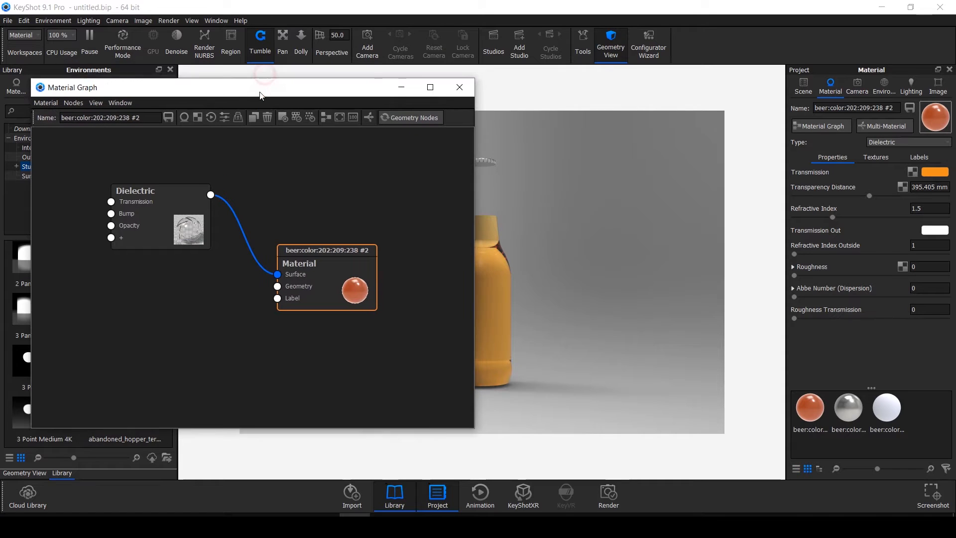
pyautogui.moveTo(298, 285); pyautogui.dragTo(332, 294)
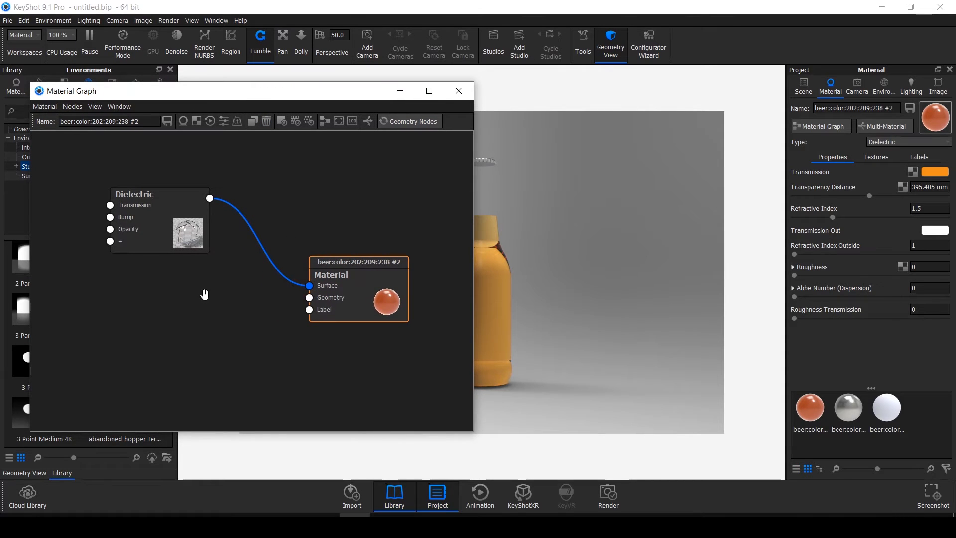
# - Add a Bubbles geometry node below the Dielectric node in the material graph
pyautogui.rightClick(122, 301)
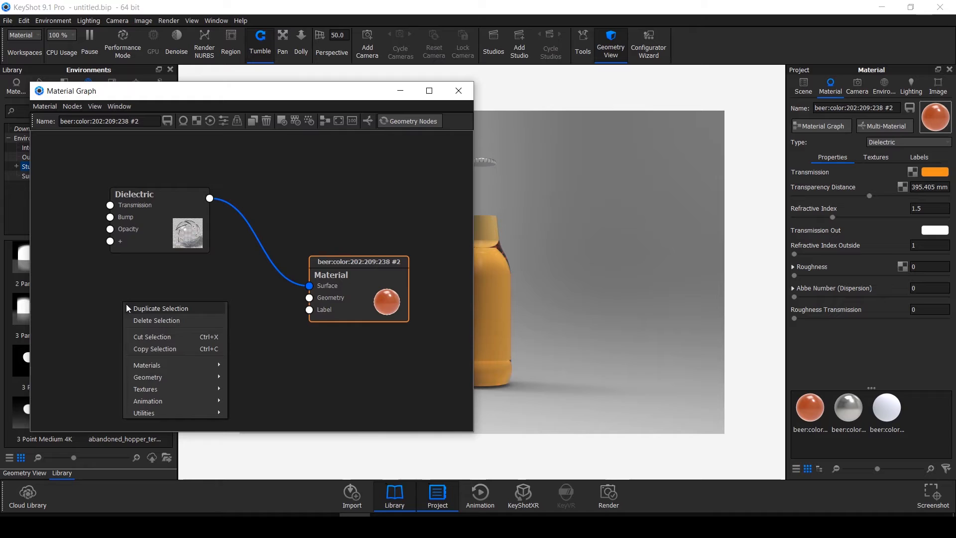
pyautogui.moveTo(163, 377)
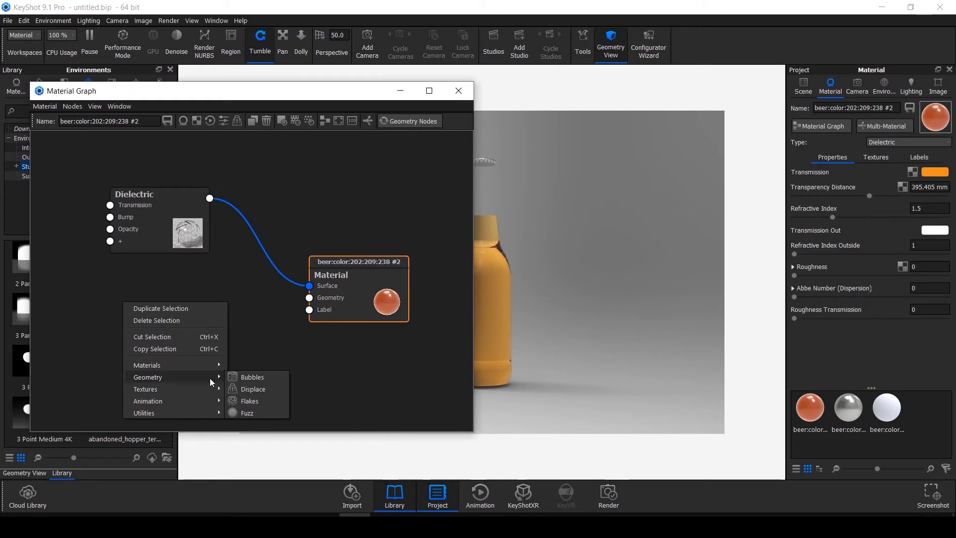
pyautogui.click(249, 380)
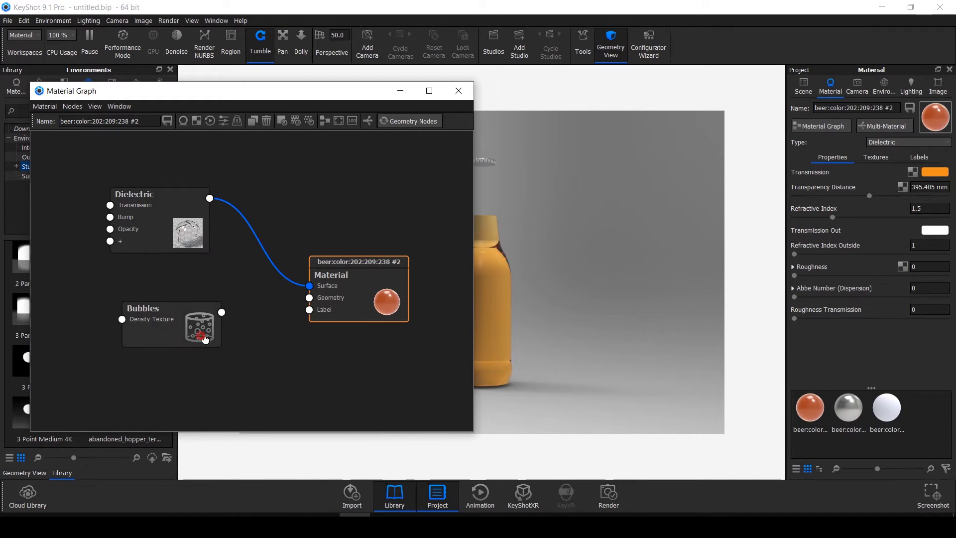
pyautogui.moveTo(248, 333); pyautogui.dragTo(251, 368)
# - Set the Bubbles node's size to 2 mm, size variation to 1.5 and density to 0.05 1/mm
pyautogui.doubleClick(249, 367)
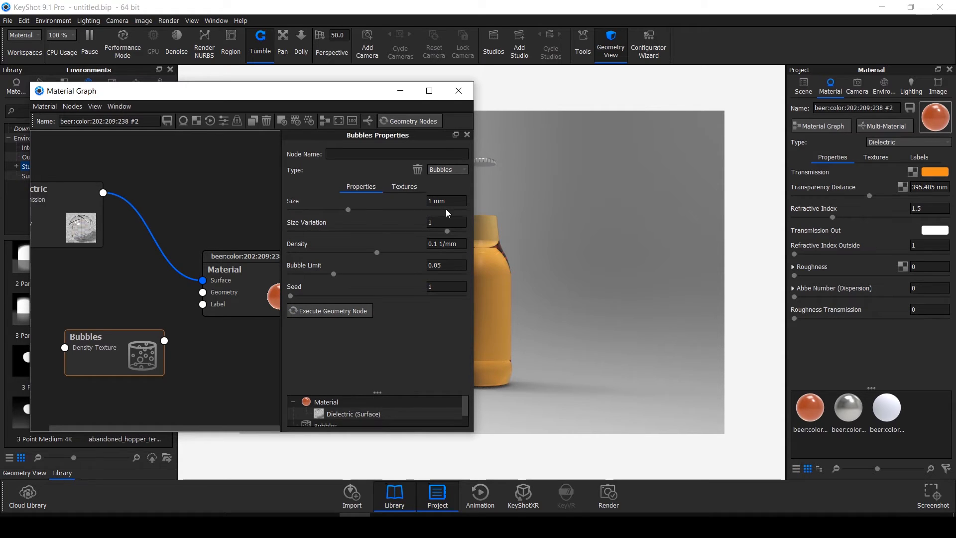
pyautogui.click(433, 200)
pyautogui.write('2')
pyautogui.press('Return')
pyautogui.click(404, 216)
pyautogui.click(437, 223)
pyautogui.write('.5')
pyautogui.press('Return')
pyautogui.click(439, 244)
pyautogui.write('05')
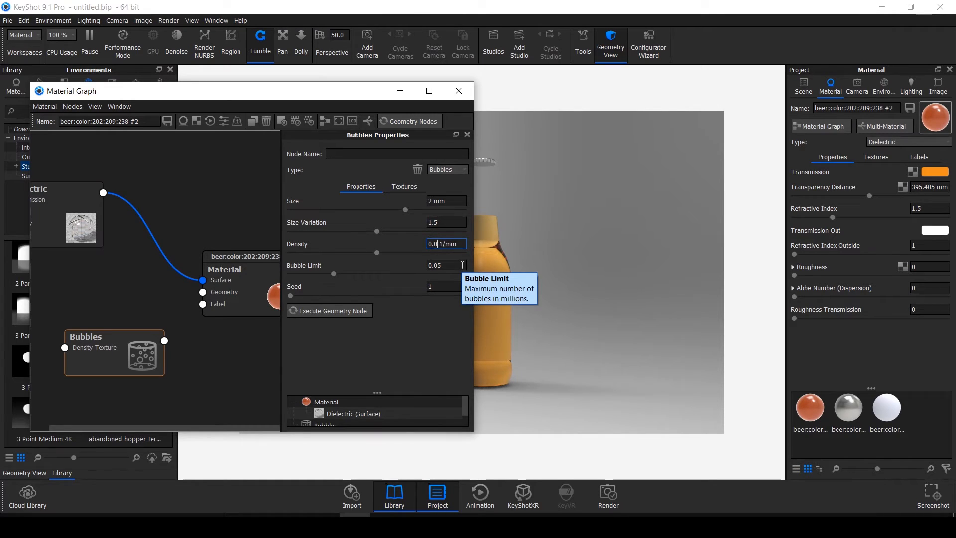
pyautogui.press('Return')
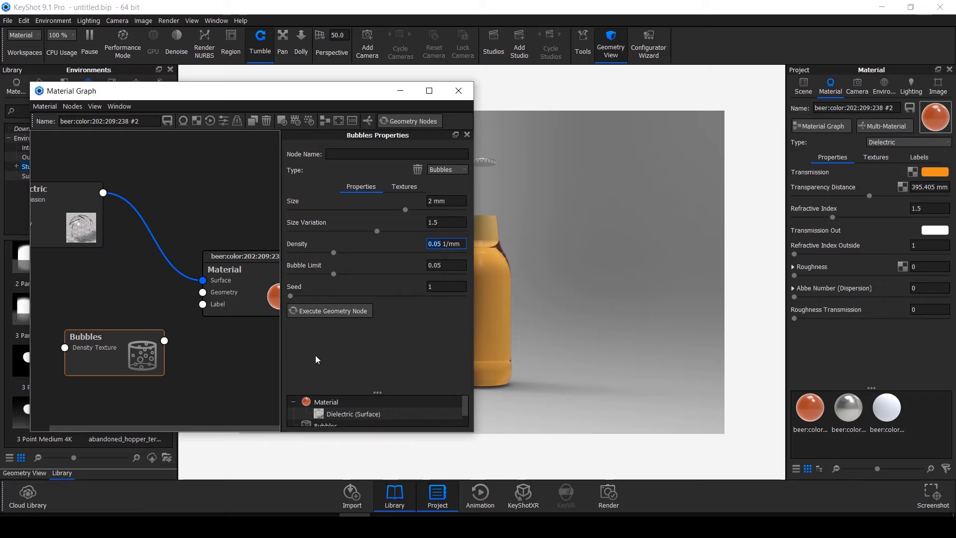
# - Connect the Bubbles node to the Material node's Geometry input and execute the geometry nodes
pyautogui.click(193, 369)
pyautogui.scroll(-1, 147, 352)
pyautogui.scroll(-1, 97, 334)
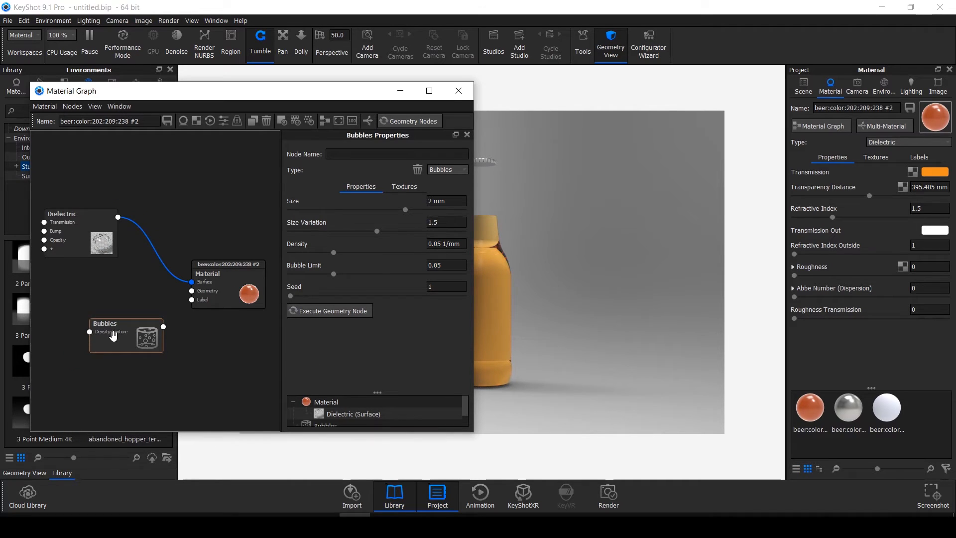
pyautogui.scroll(-1, 115, 338)
pyautogui.scroll(-1, 119, 339)
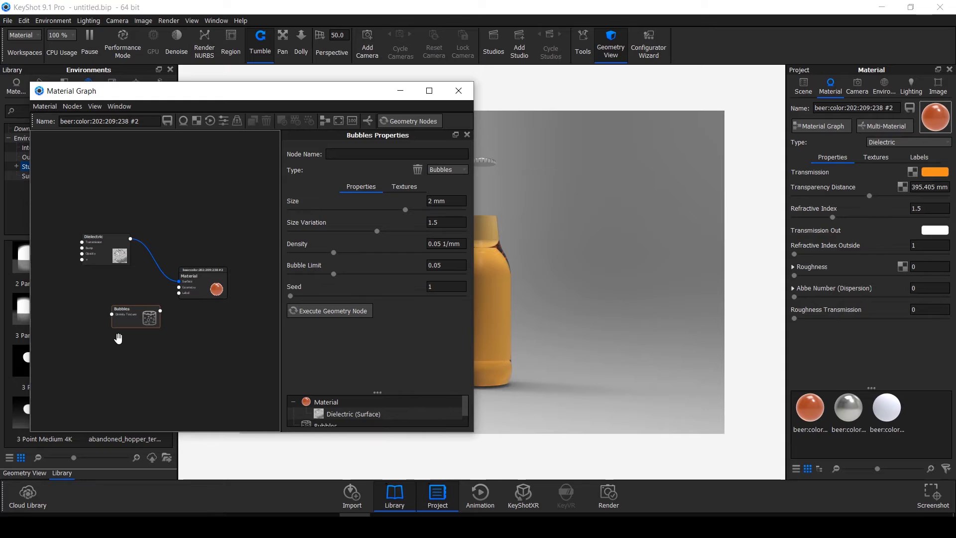
pyautogui.moveTo(129, 325); pyautogui.dragTo(179, 287)
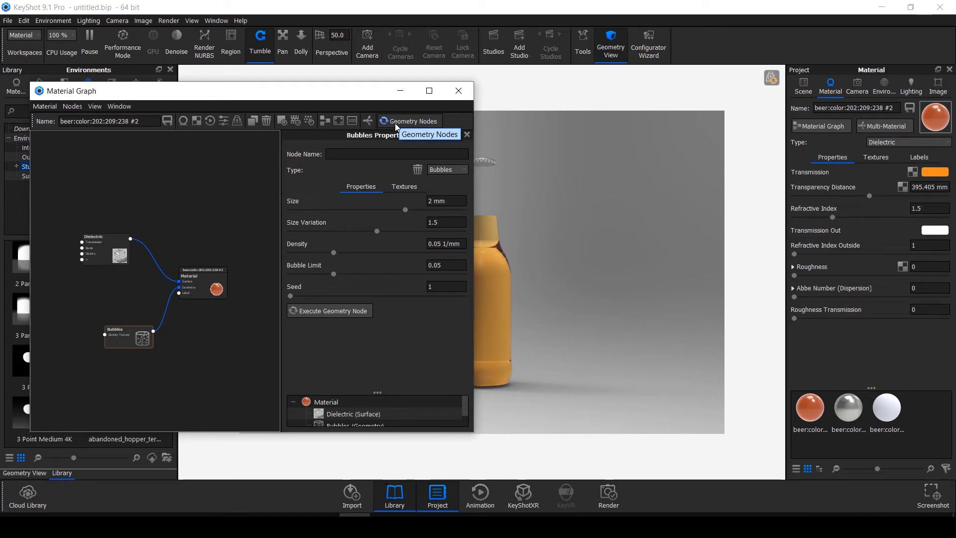
pyautogui.click(396, 124)
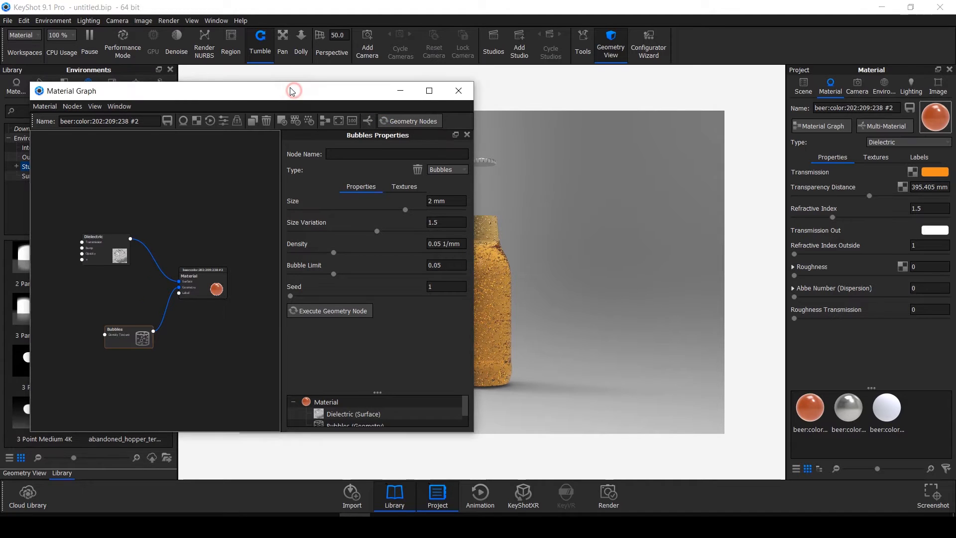
# - Examine the generated bubbles inside the liquid up close and across the whole bottle
pyautogui.moveTo(291, 92); pyautogui.dragTo(229, 68)
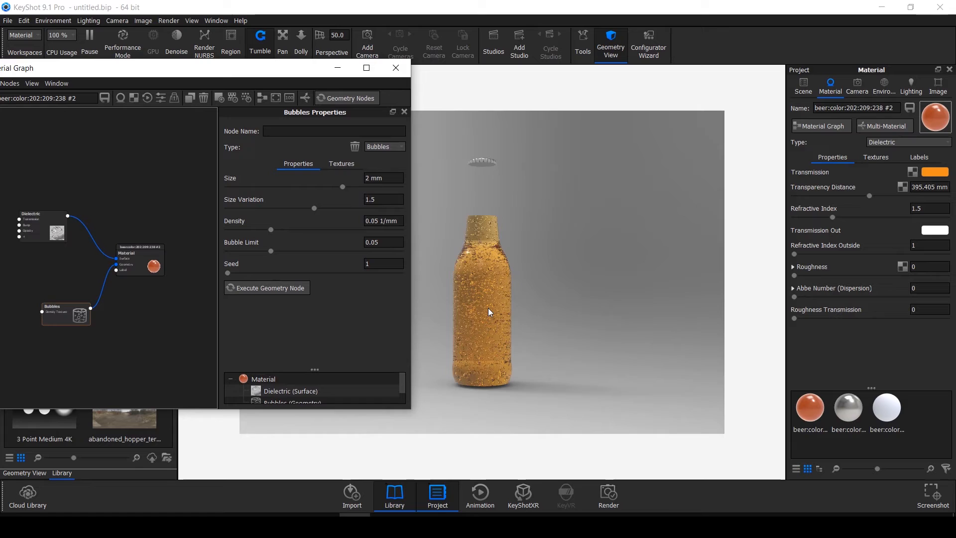
pyautogui.scroll(5, 490, 312)
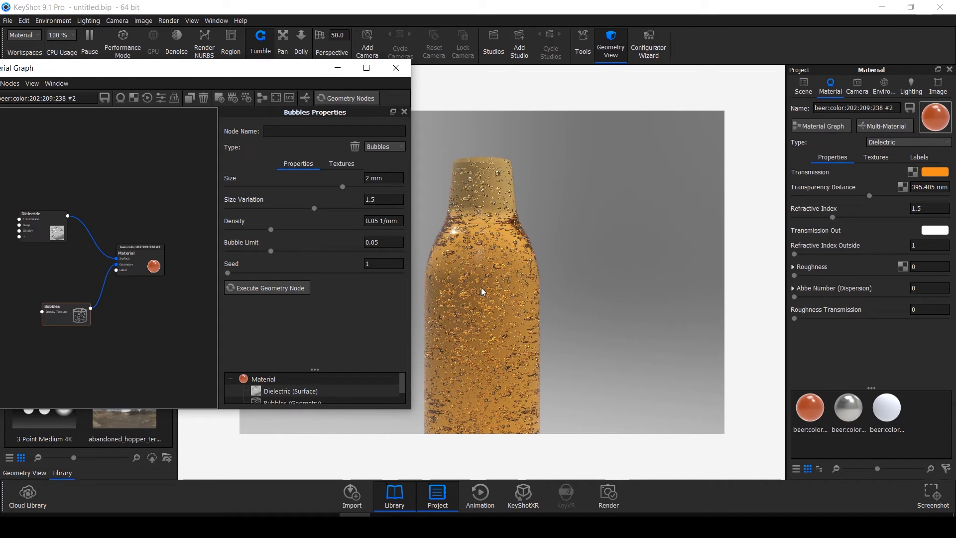
pyautogui.scroll(-4, 482, 297)
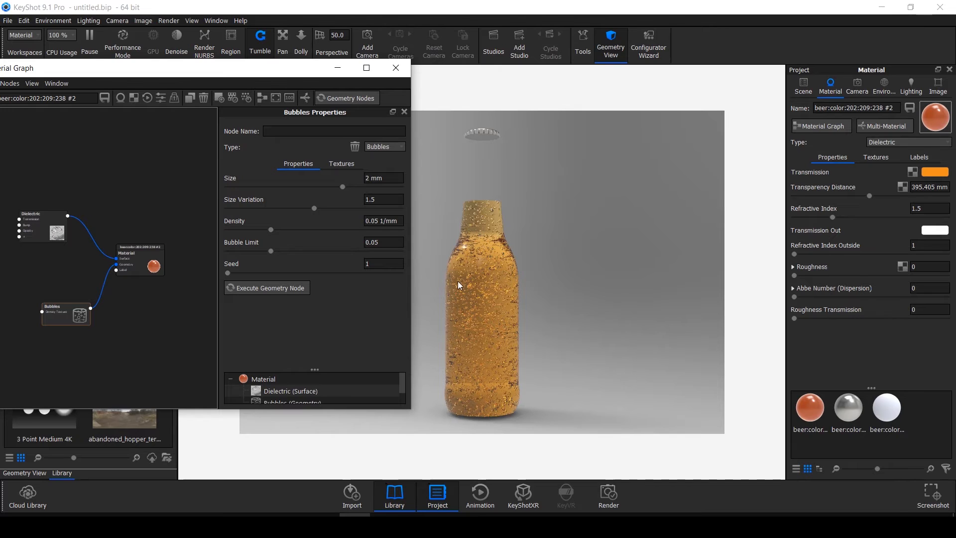
pyautogui.moveTo(499, 365); pyautogui.dragTo(411, 331, button='middle')
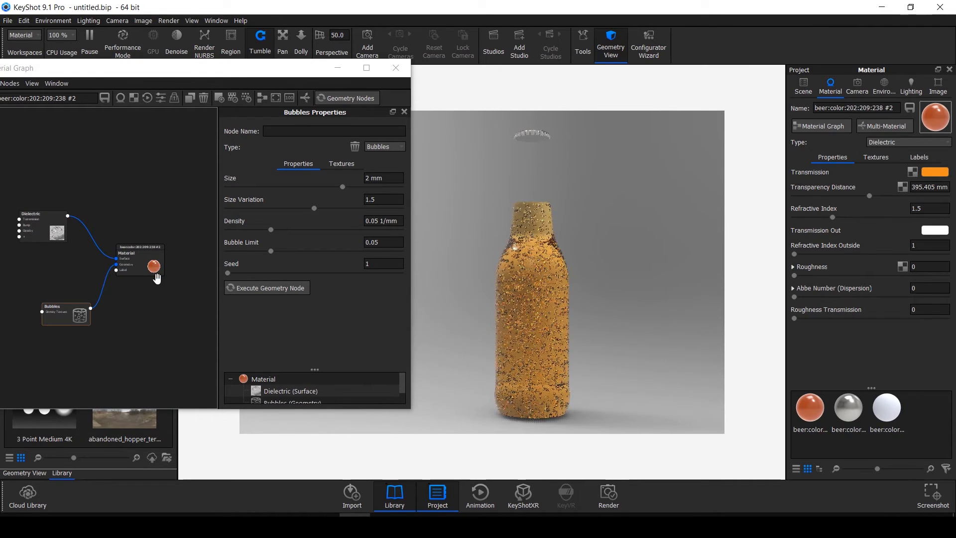
# - Add a Color Gradient texture node below the Bubbles node in the material graph
pyautogui.scroll(-1, 146, 306)
pyautogui.scroll(-1, 97, 256)
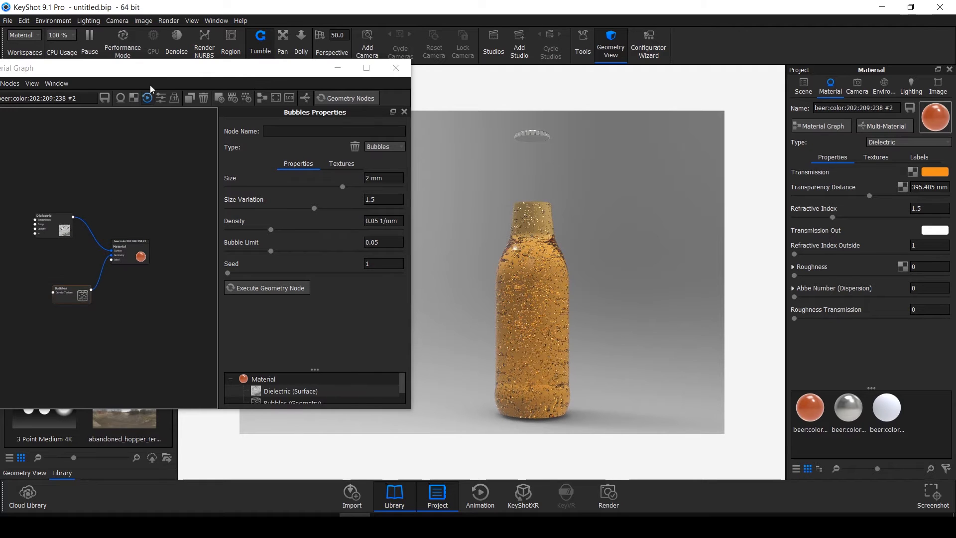
pyautogui.moveTo(153, 68); pyautogui.dragTo(242, 69)
pyautogui.moveTo(242, 68); pyautogui.dragTo(233, 68)
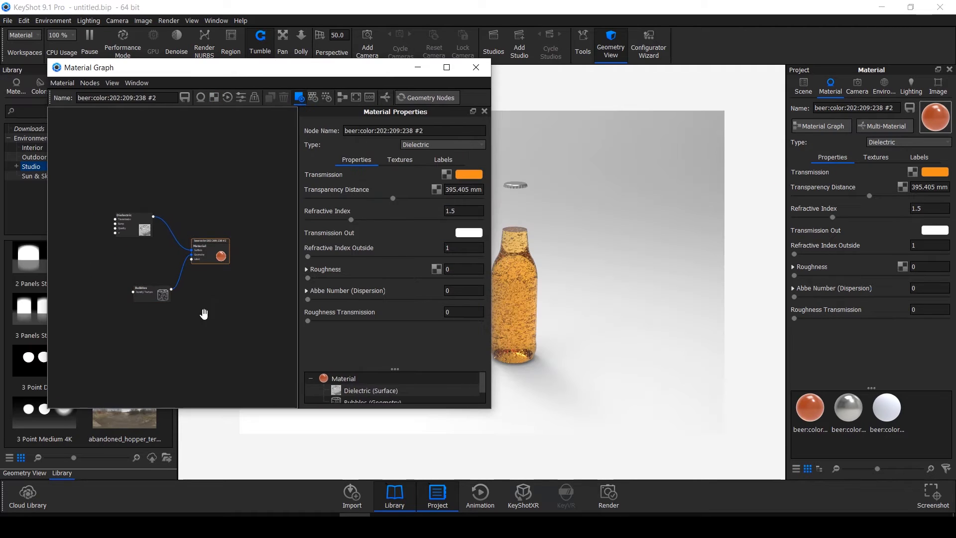
pyautogui.rightClick(172, 333)
pyautogui.moveTo(200, 371)
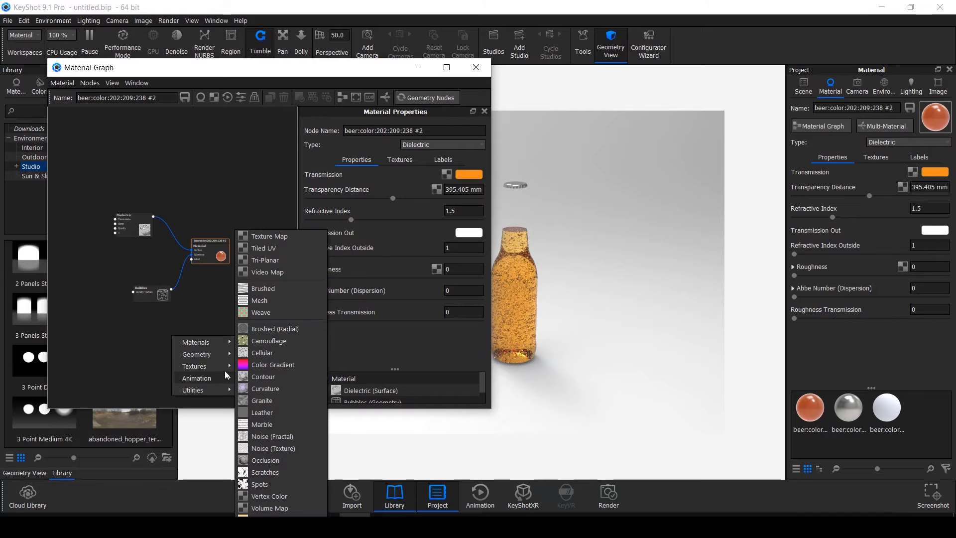
pyautogui.click(263, 365)
pyautogui.click(197, 337)
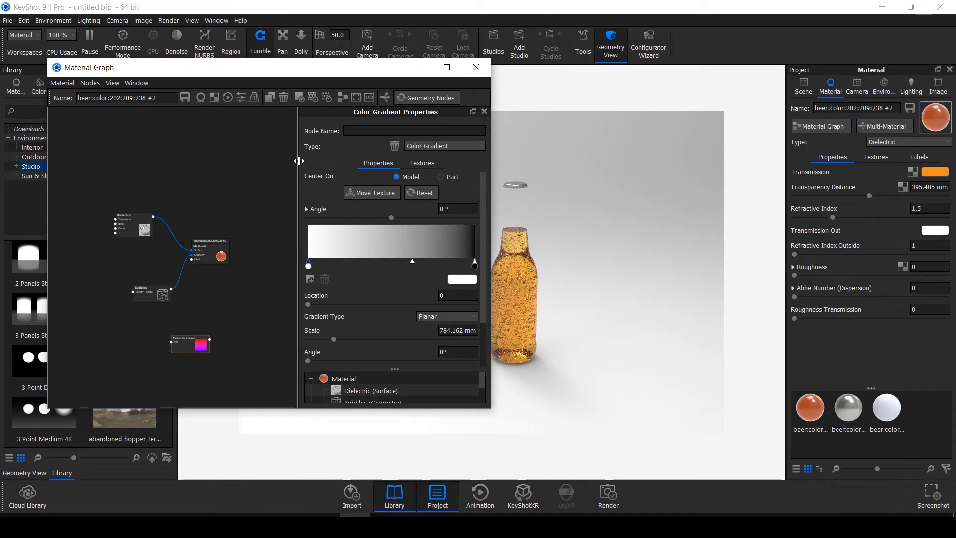
# - Preview the Color Gradient texture on the liquid with the whole bottle in view
pyautogui.click(191, 344)
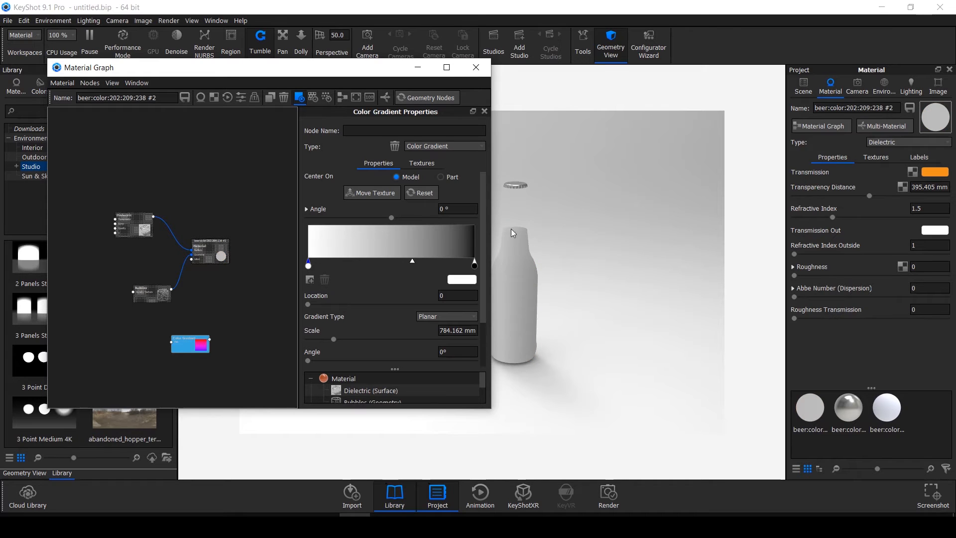
pyautogui.moveTo(259, 68); pyautogui.dragTo(221, 65)
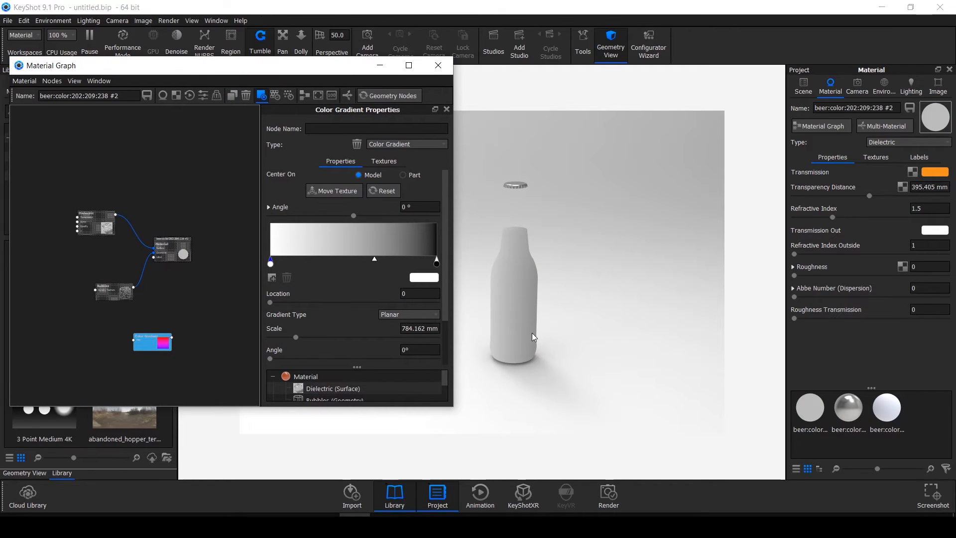
pyautogui.moveTo(531, 331); pyautogui.dragTo(508, 300)
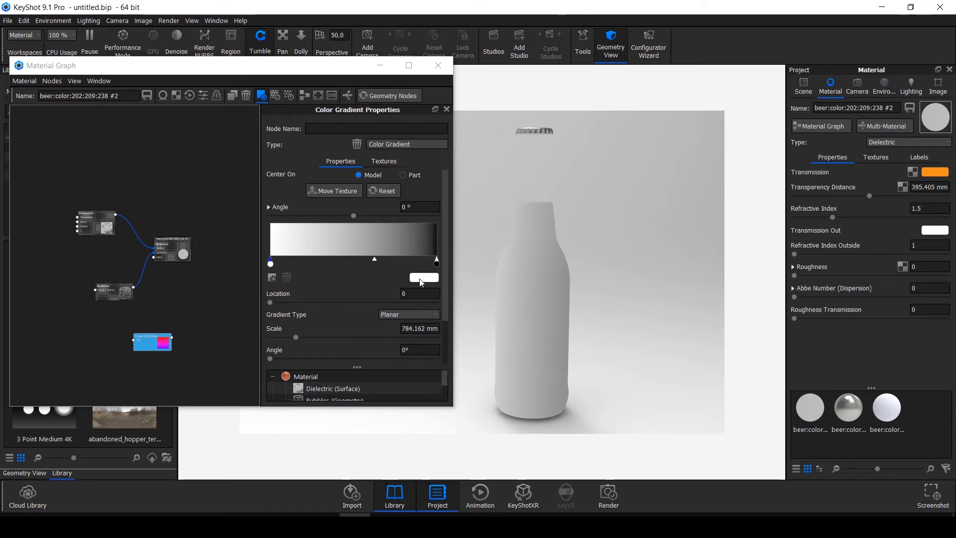
pyautogui.click(330, 194)
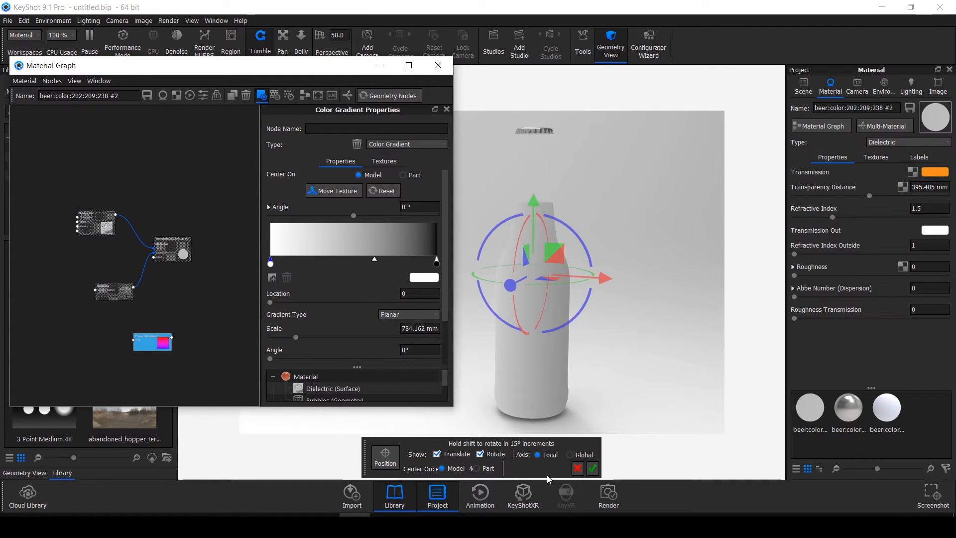
pyautogui.click(578, 468)
# - Pull the gradient's white and black stops closer together and rotate the texture to -90° so it runs vertically down the bottle
pyautogui.moveTo(437, 265); pyautogui.dragTo(367, 262)
pyautogui.moveTo(272, 262); pyautogui.dragTo(306, 264)
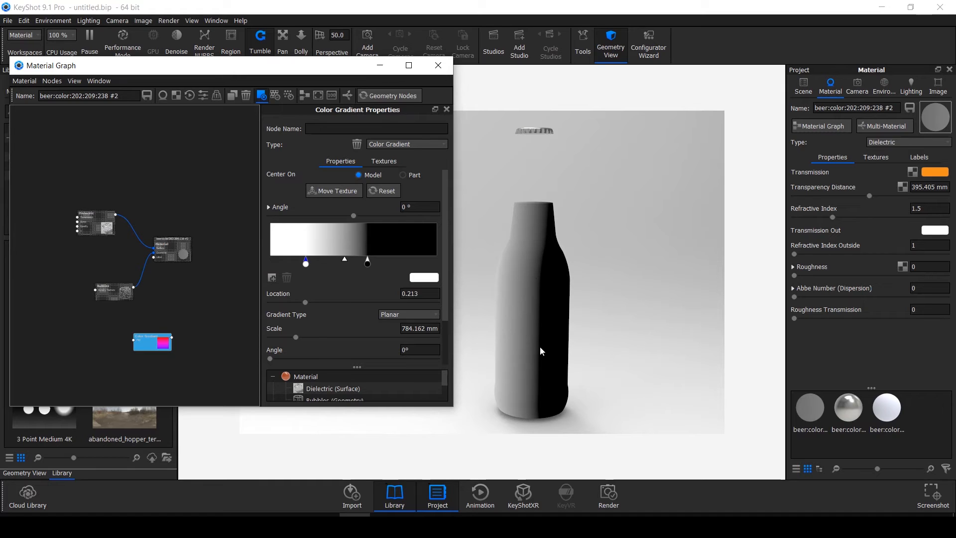
pyautogui.click(338, 191)
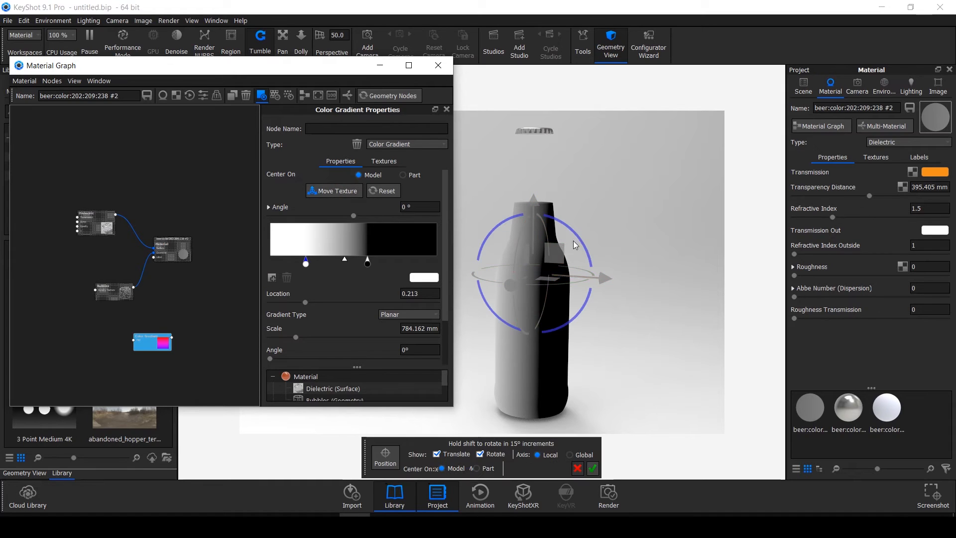
pyautogui.moveTo(571, 231); pyautogui.dragTo(584, 317)
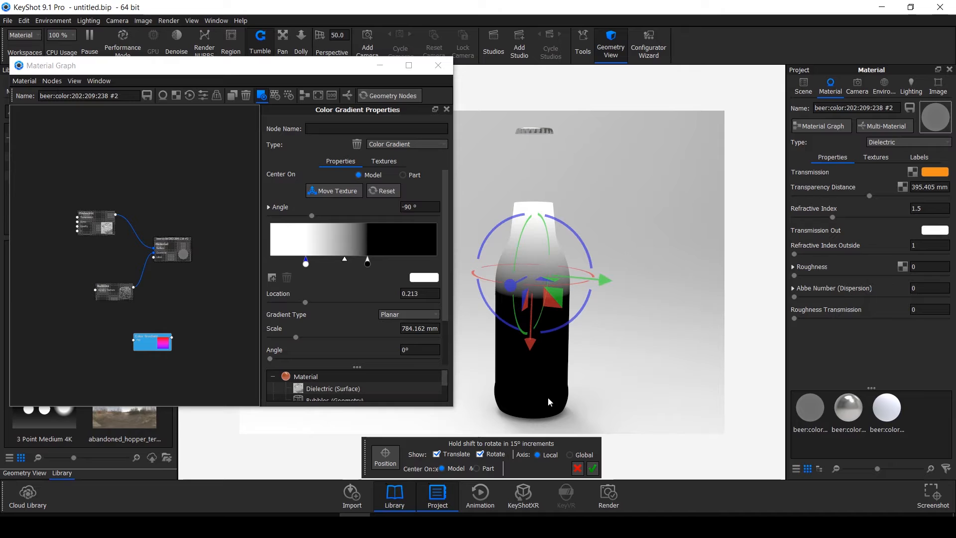
# - Spread the gradient's stops back out, placing white at about 0.015 and black at 1
pyautogui.moveTo(369, 262); pyautogui.dragTo(435, 265)
pyautogui.moveTo(306, 263); pyautogui.dragTo(274, 264)
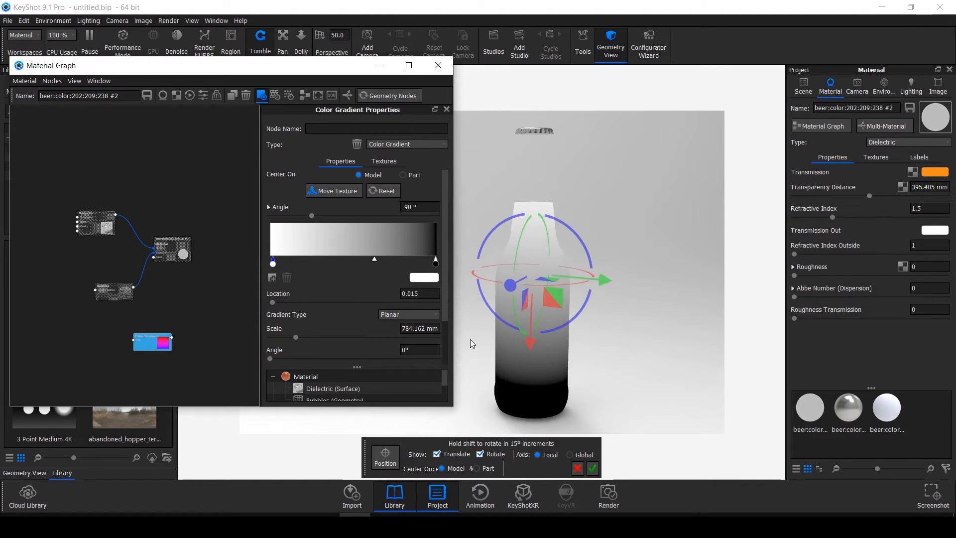
pyautogui.click(436, 262)
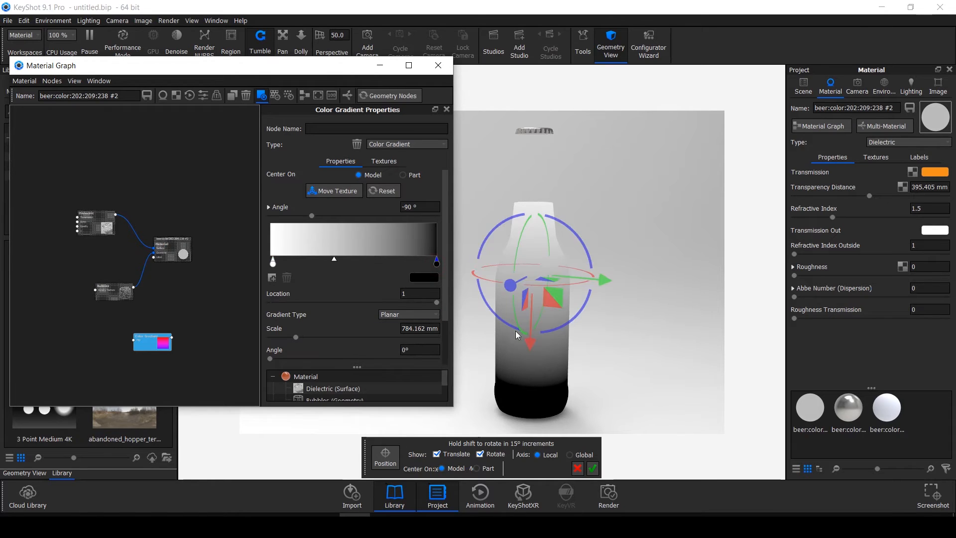
# - Shift the gradient's midpoint toward white, reposition the texture vertically so black sits at the bottle's base, and accept the placement
pyautogui.moveTo(531, 341)
pyautogui.mouseDown()
pyautogui.moveTo(529, 316)
pyautogui.moveTo(530, 337)
pyautogui.moveTo(530, 328)
pyautogui.mouseUp()
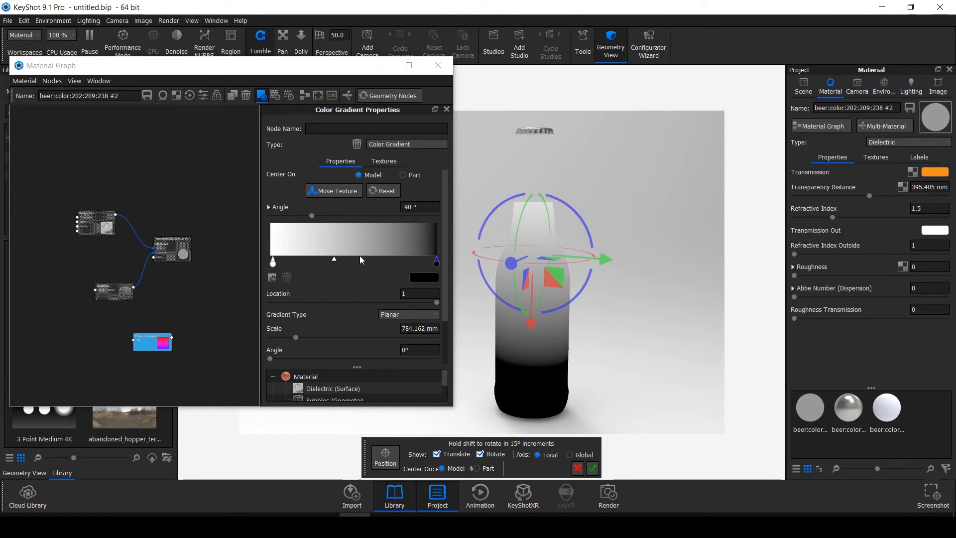
pyautogui.moveTo(333, 260)
pyautogui.mouseDown()
pyautogui.moveTo(363, 264)
pyautogui.moveTo(313, 265)
pyautogui.mouseUp()
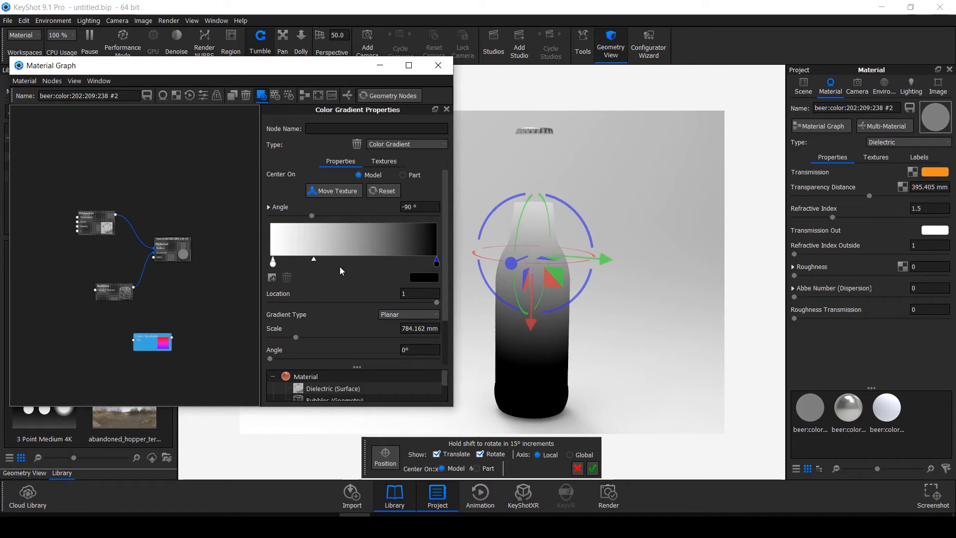
pyautogui.click(431, 266)
pyautogui.moveTo(530, 331); pyautogui.dragTo(530, 349)
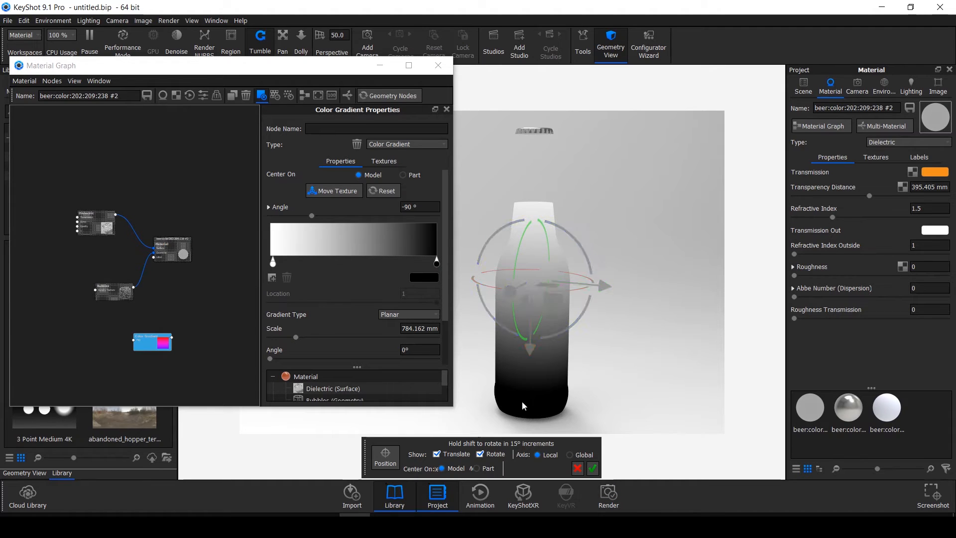
pyautogui.click(592, 469)
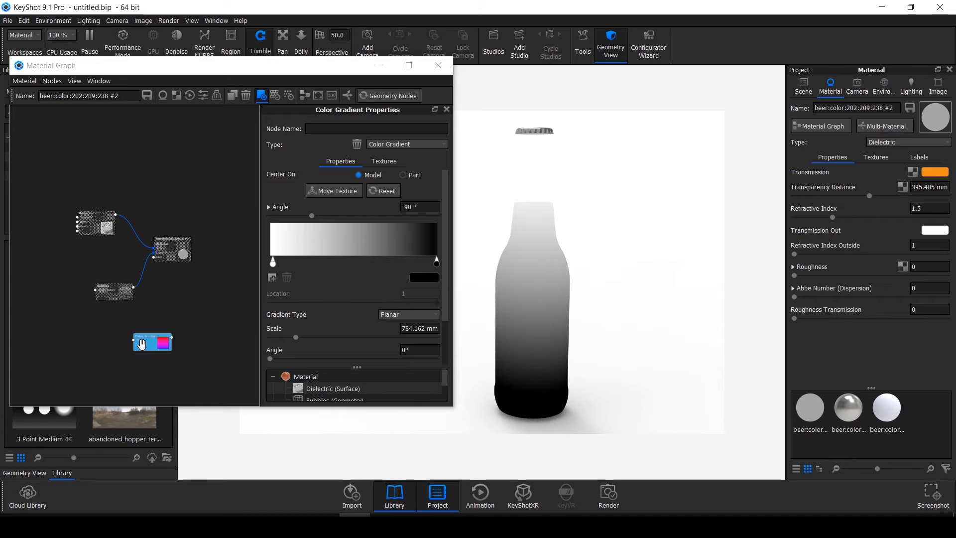
# - End the texture preview, connect the Color Gradient to the Bubbles node's Density Texture input and execute the geometry nodes
pyautogui.click(142, 344)
pyautogui.press('c')
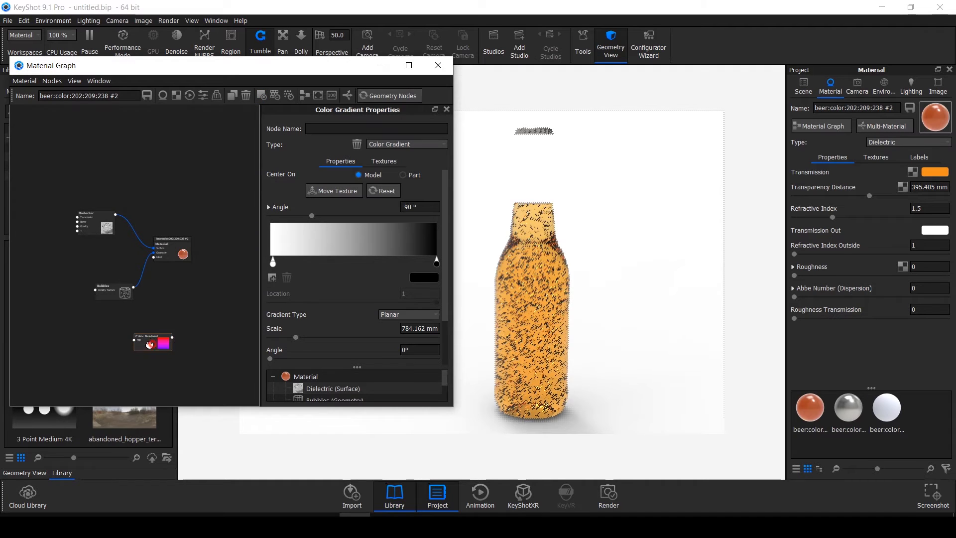
pyautogui.moveTo(151, 342); pyautogui.dragTo(60, 336)
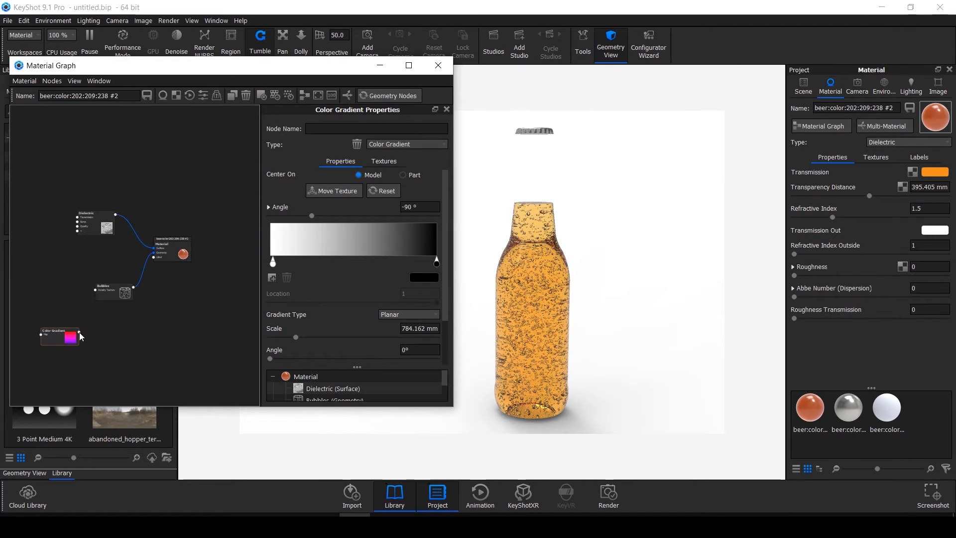
pyautogui.moveTo(80, 337); pyautogui.dragTo(96, 291)
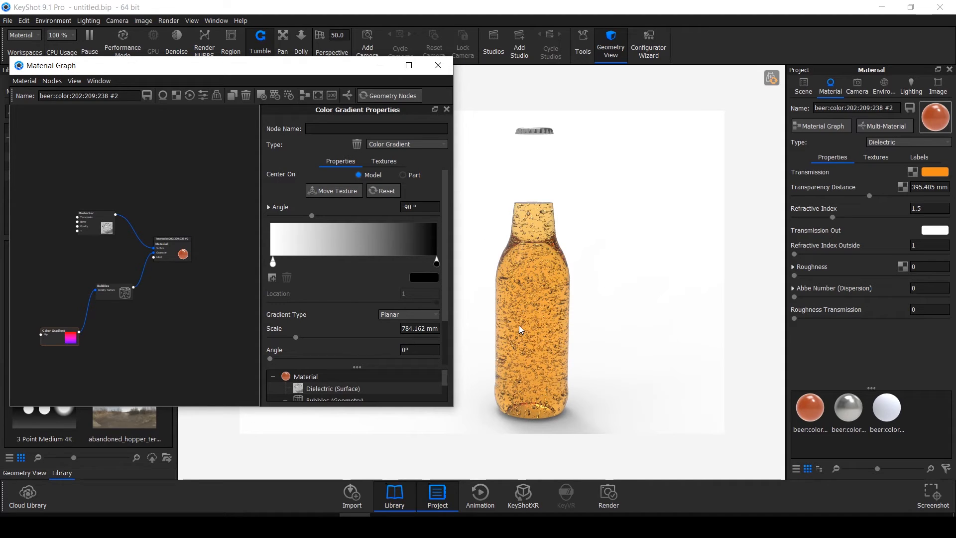
pyautogui.click(393, 96)
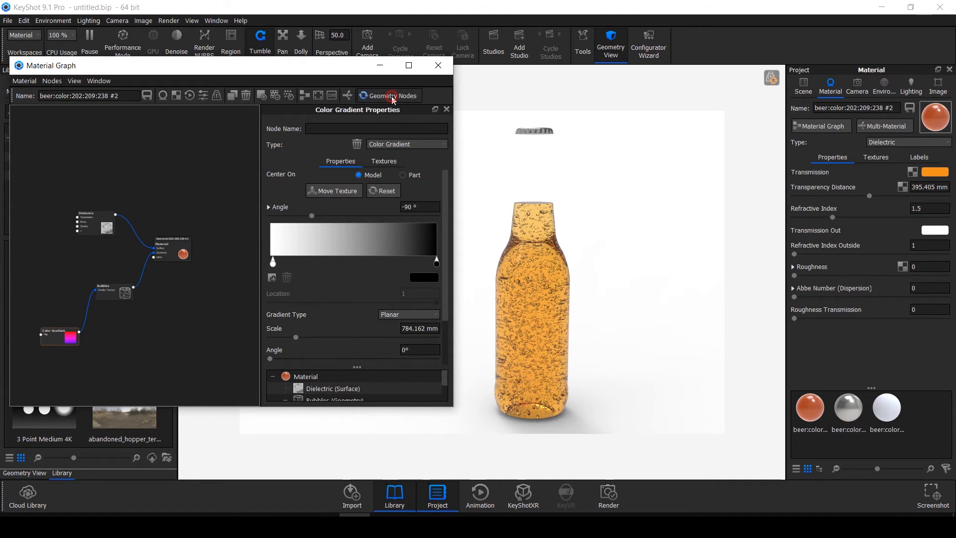
# - Re-execute the Bubbles node and examine how the bubbles are distributed through the liquid from different angles
pyautogui.scroll(-2, 310, 296)
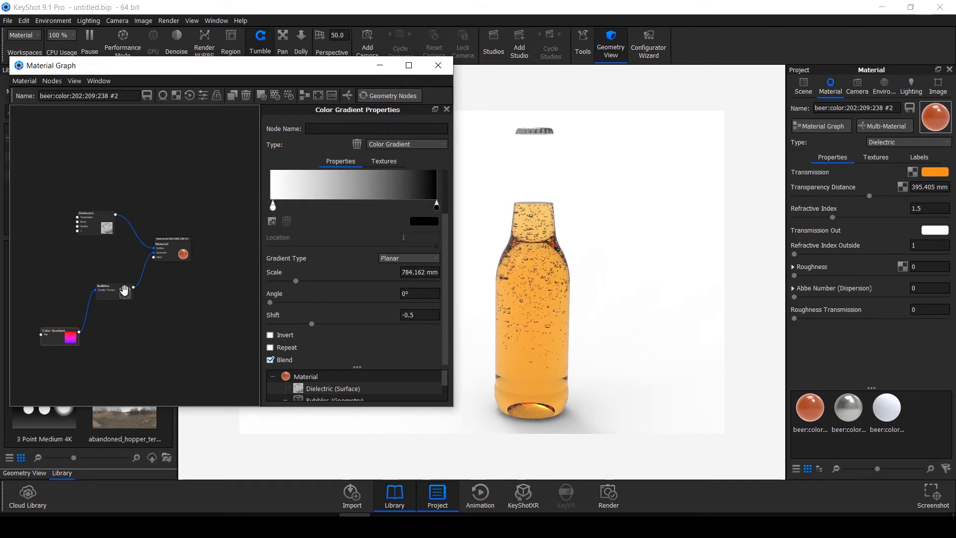
pyautogui.click(124, 291)
pyautogui.click(298, 288)
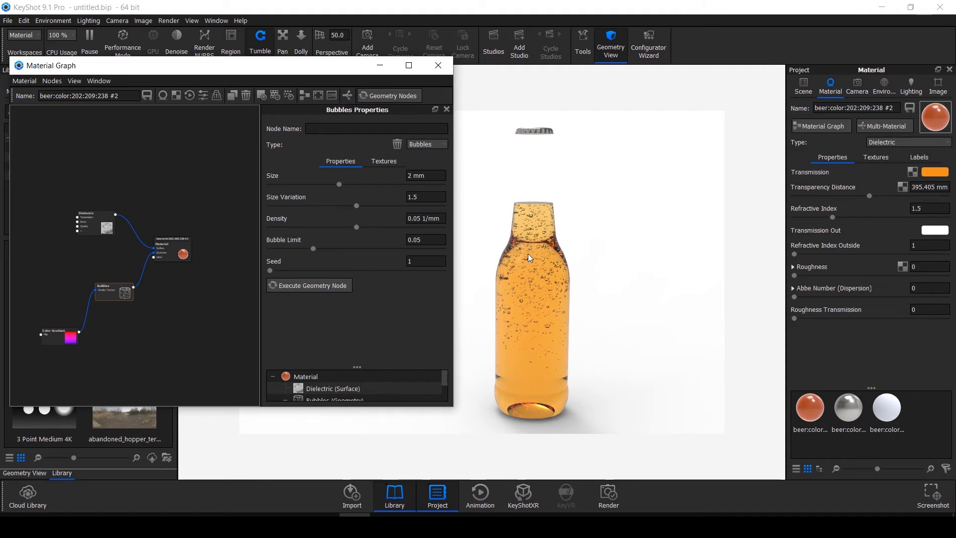
pyautogui.moveTo(523, 345); pyautogui.dragTo(525, 321)
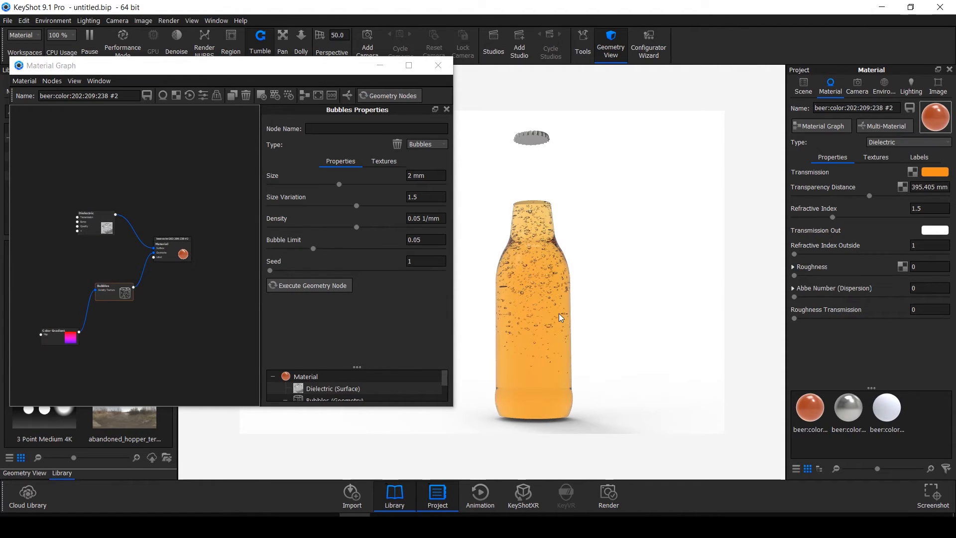
pyautogui.moveTo(553, 289); pyautogui.dragTo(554, 290)
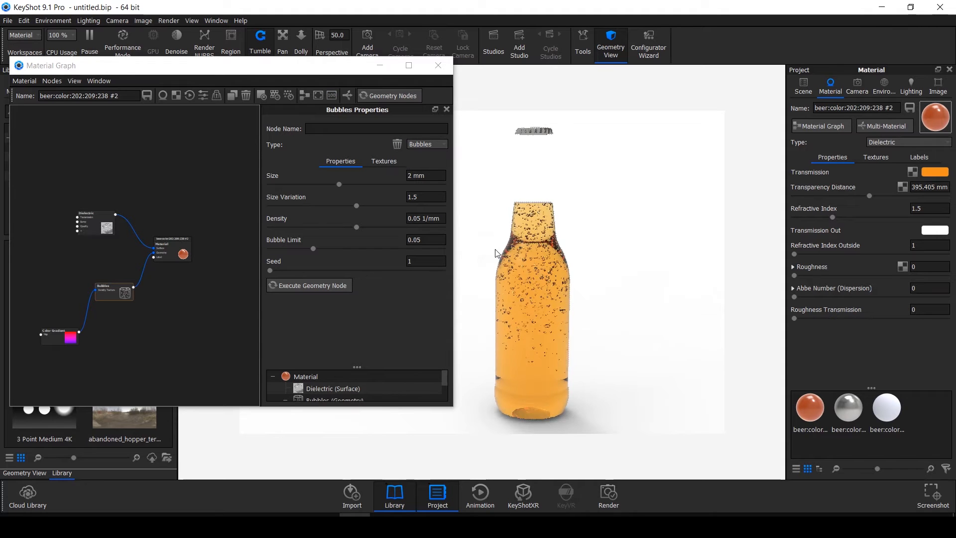
# - Unhide the bottle part and set its material type to Glass (Solid)
pyautogui.click(802, 87)
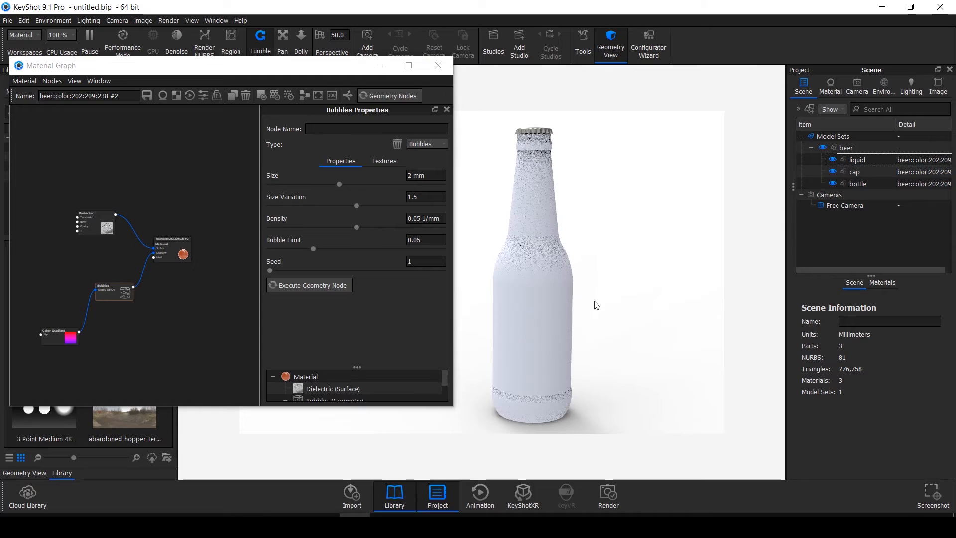
pyautogui.click(447, 69)
pyautogui.click(526, 289)
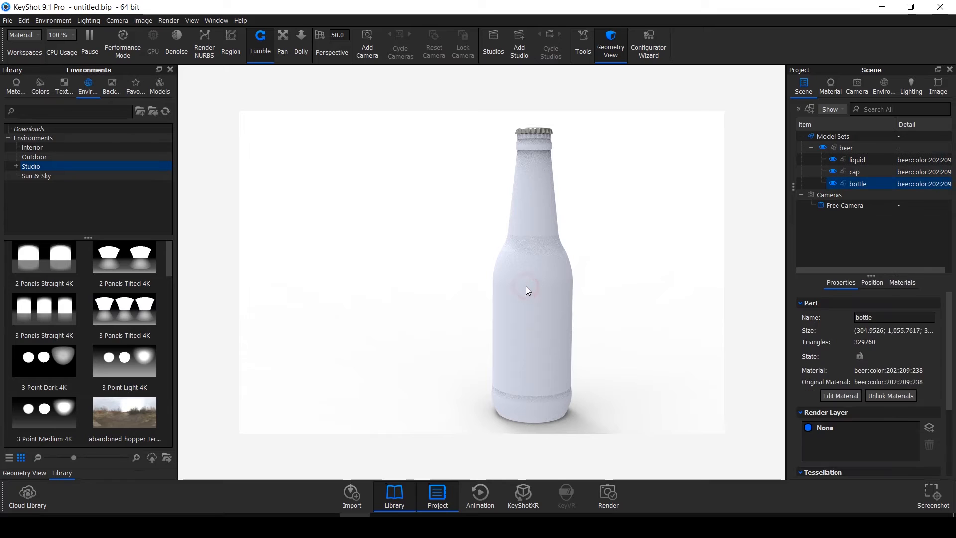
pyautogui.doubleClick(527, 287)
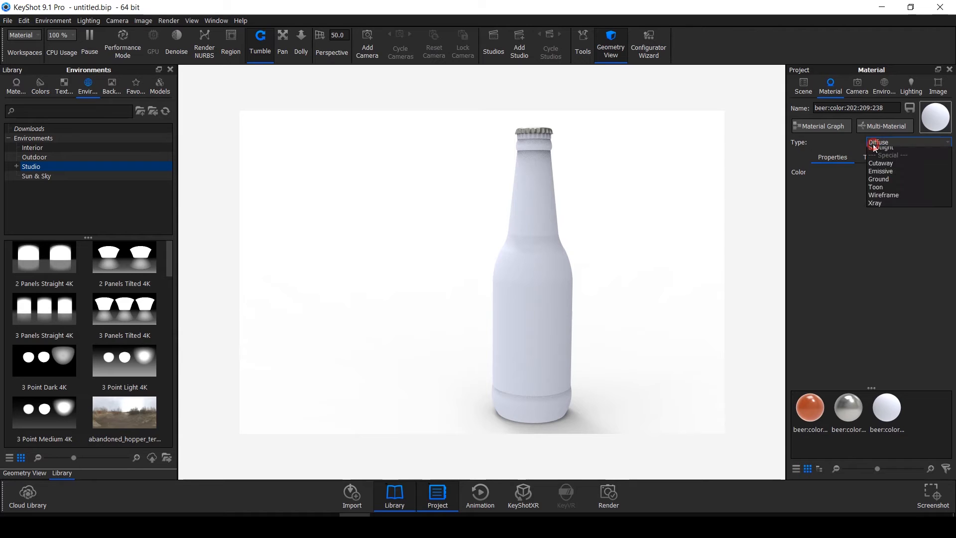
pyautogui.click(873, 144)
pyautogui.click(879, 179)
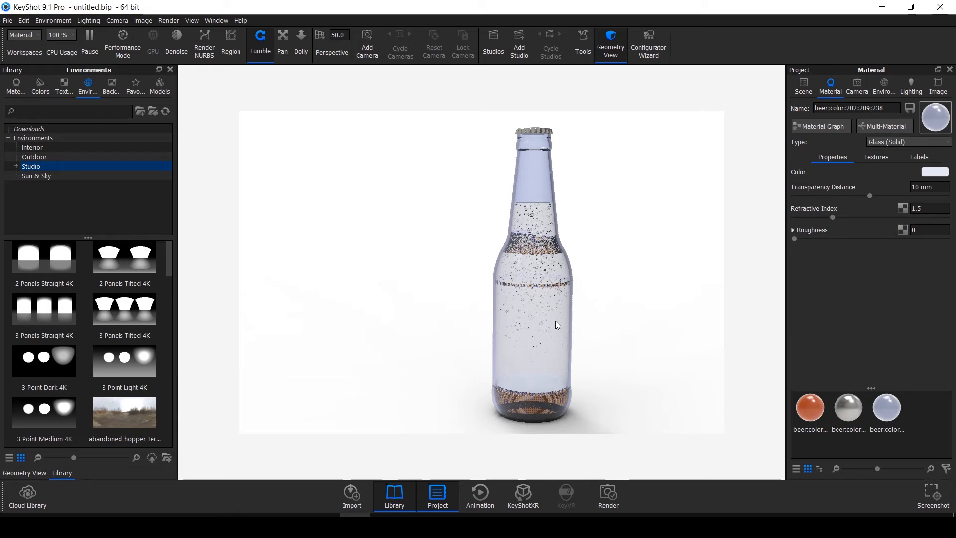
# - Start the Move tool on the liquid part and enable its Scale mode
pyautogui.scroll(2, 551, 264)
pyautogui.scroll(3, 550, 263)
pyautogui.scroll(1, 678, 204)
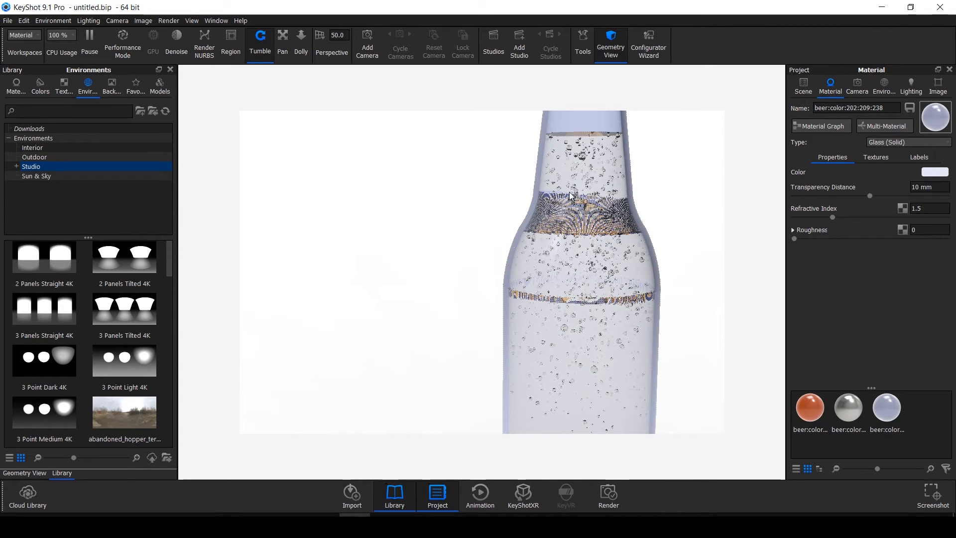
pyautogui.scroll(-3, 579, 237)
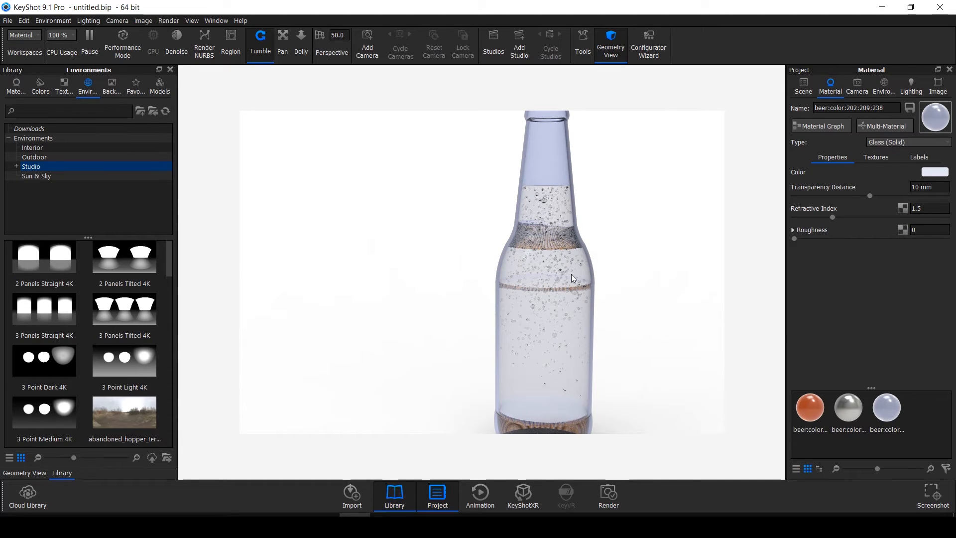
pyautogui.click(803, 86)
pyautogui.click(857, 184)
pyautogui.click(855, 162)
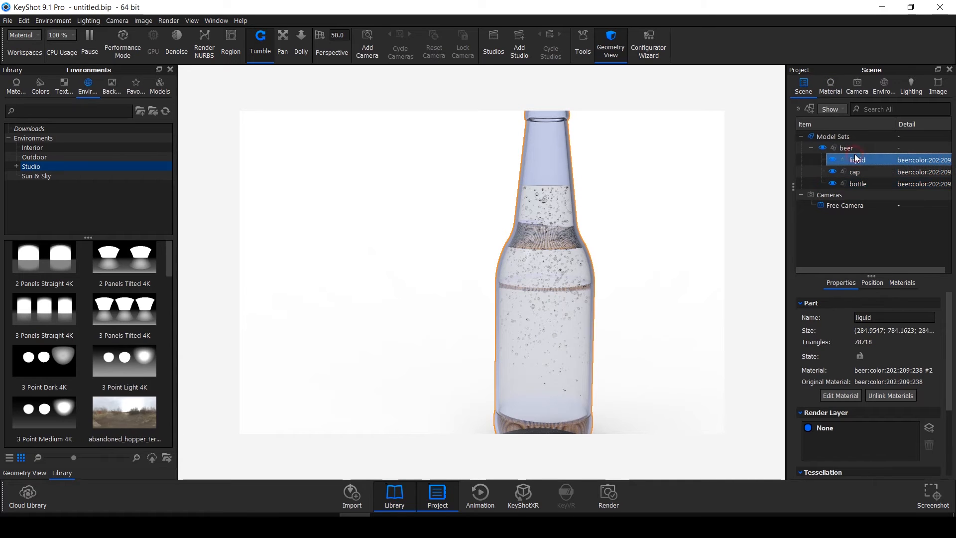
pyautogui.rightClick(855, 161)
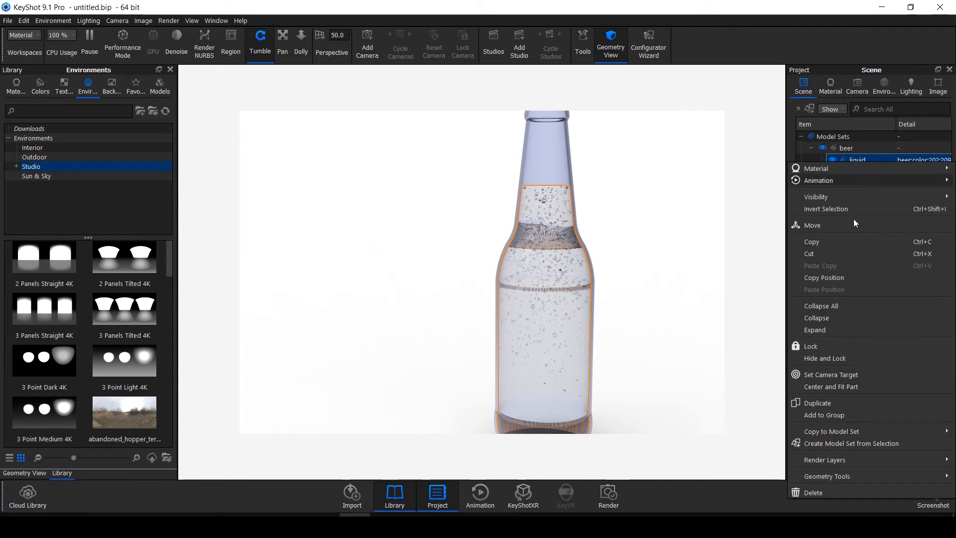
pyautogui.click(835, 222)
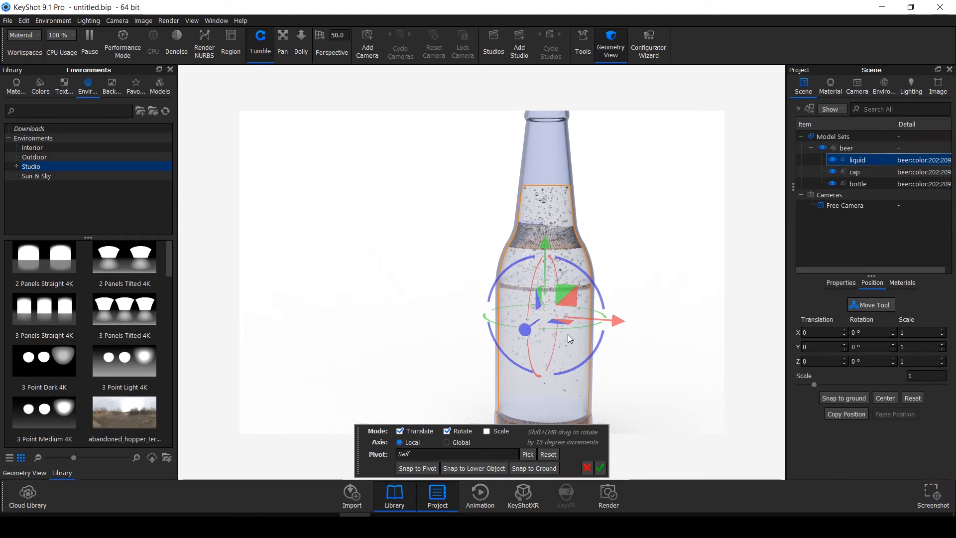
pyautogui.click(487, 431)
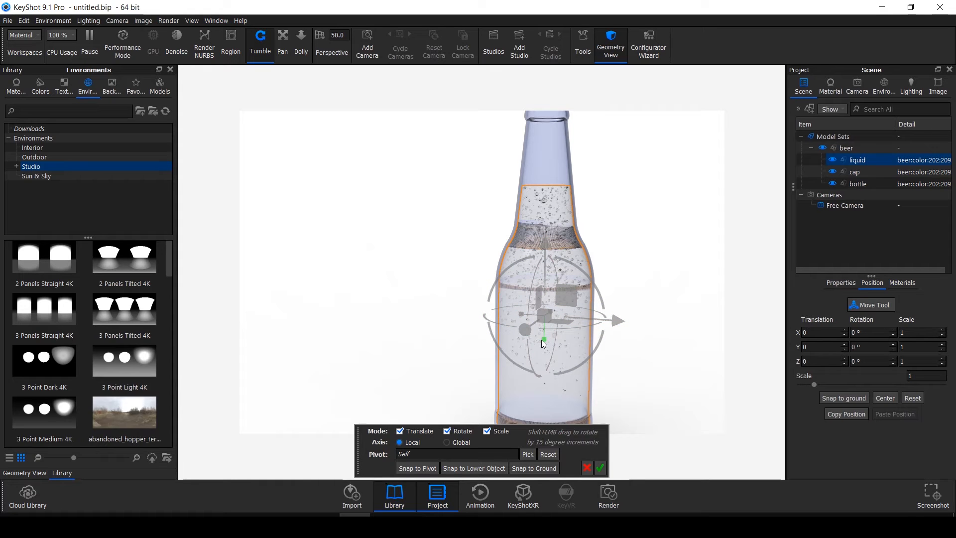
# - Try to scale the liquid uniformly with the transform handles, and undo the attempt
pyautogui.scroll(2, 541, 341)
pyautogui.scroll(-4, 542, 342)
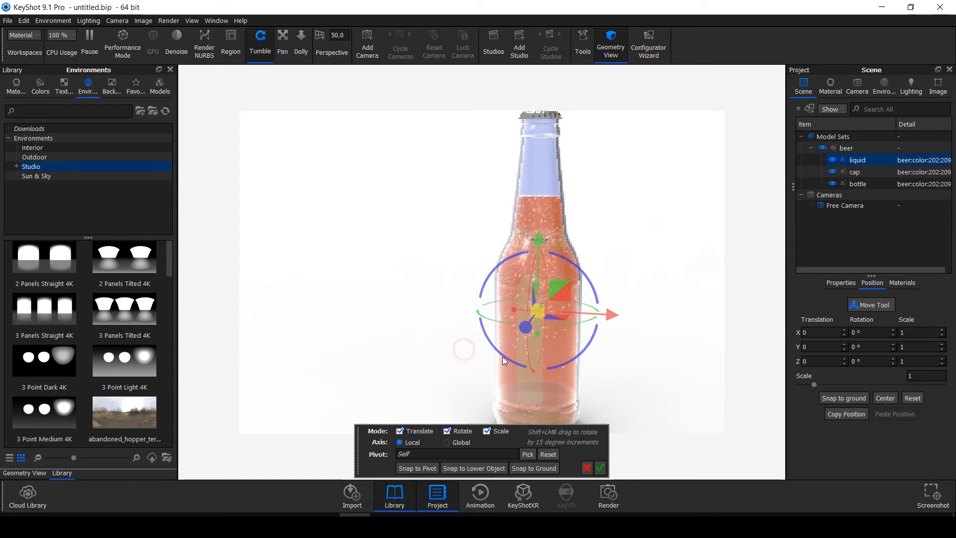
pyautogui.moveTo(538, 309); pyautogui.dragTo(541, 311)
pyautogui.hotkey('ctrl', 'z')
pyautogui.hotkey('ctrl', 'z')
pyautogui.hotkey('ctrl', 'z')
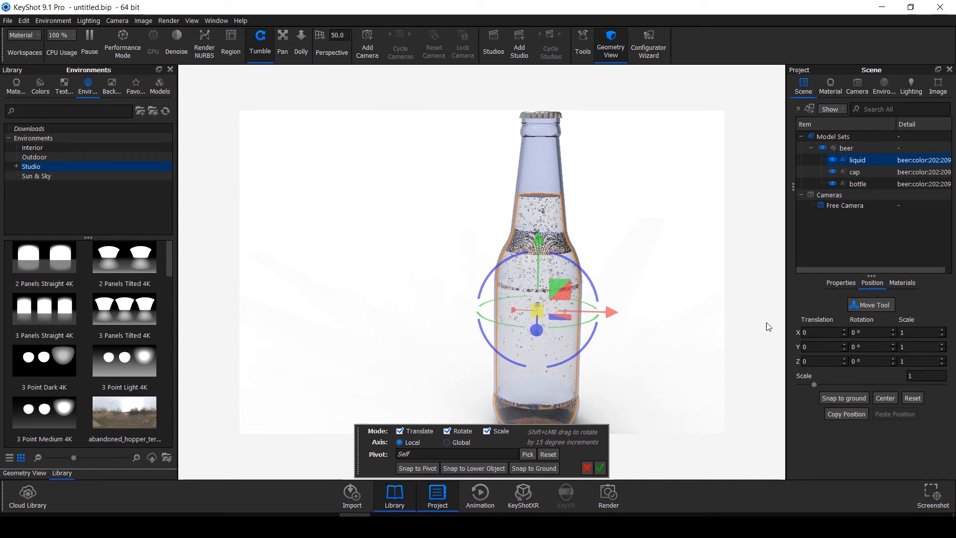
# - Set the liquid part's uniform scale to 0.99 and accept the transformation
pyautogui.click(914, 375)
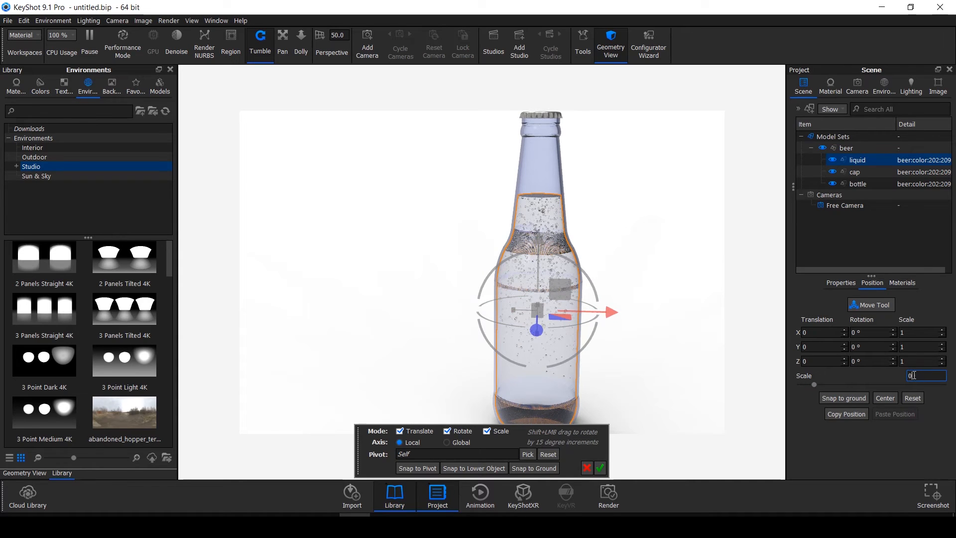
pyautogui.press('Return')
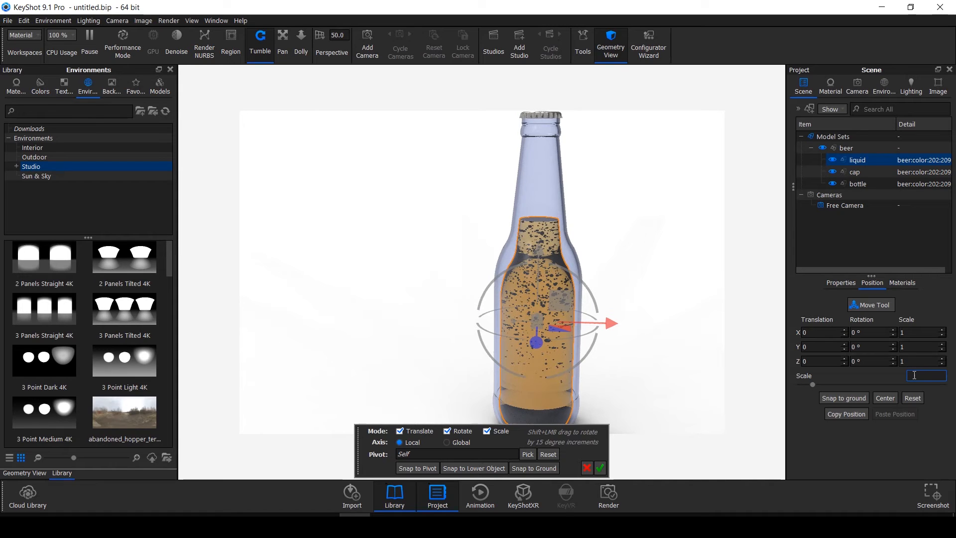
pyautogui.write('9')
pyautogui.press('Return')
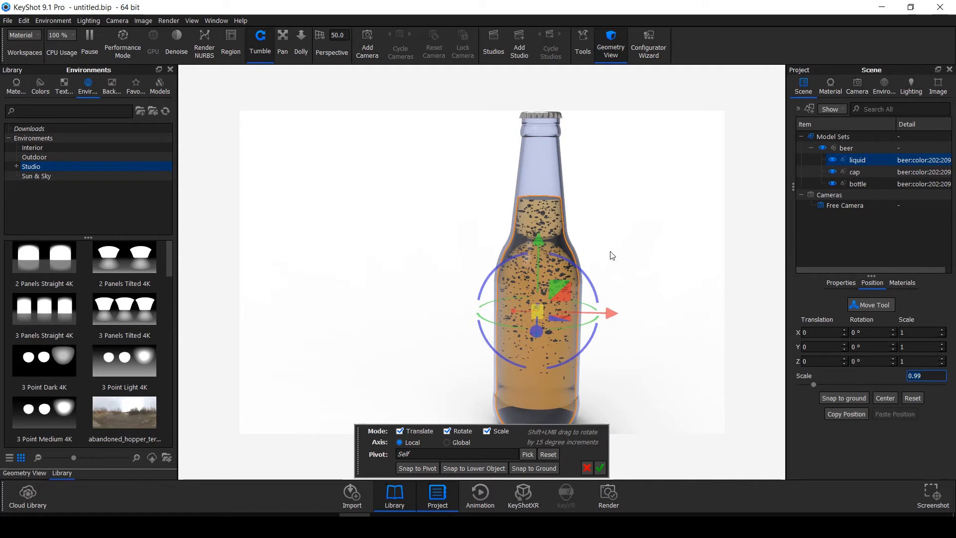
pyautogui.click(601, 467)
pyautogui.click(474, 369)
pyautogui.moveTo(601, 377); pyautogui.dragTo(540, 292)
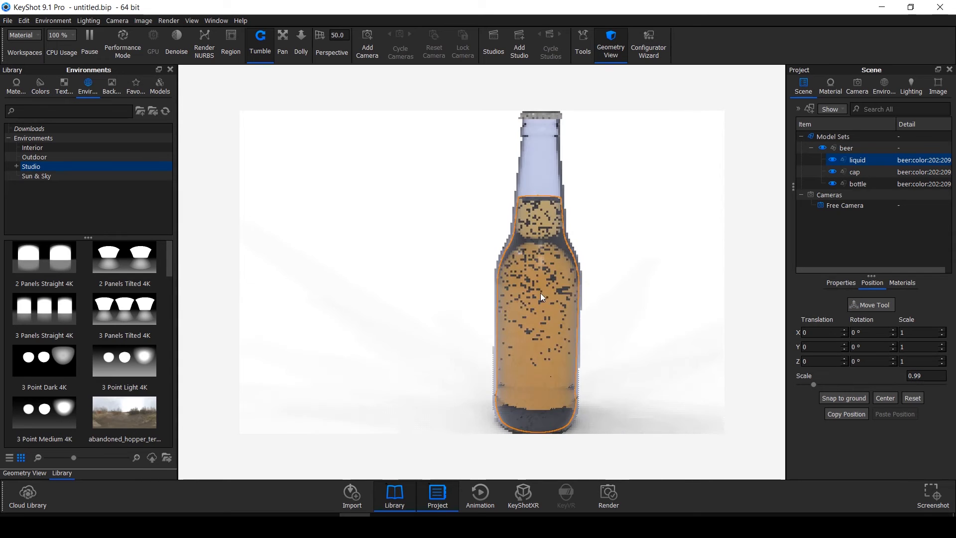
pyautogui.scroll(1, 553, 318)
pyautogui.scroll(-1, 554, 319)
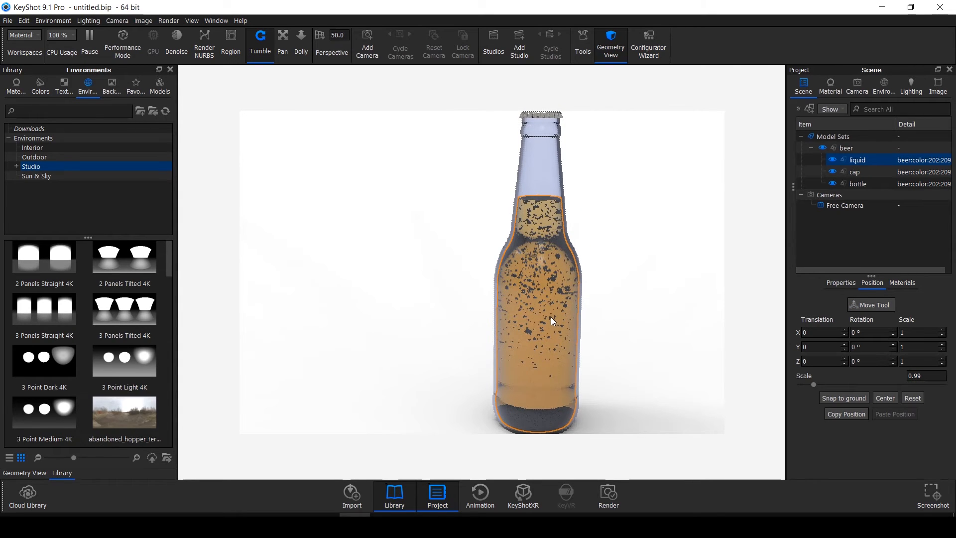
pyautogui.scroll(-2, 545, 302)
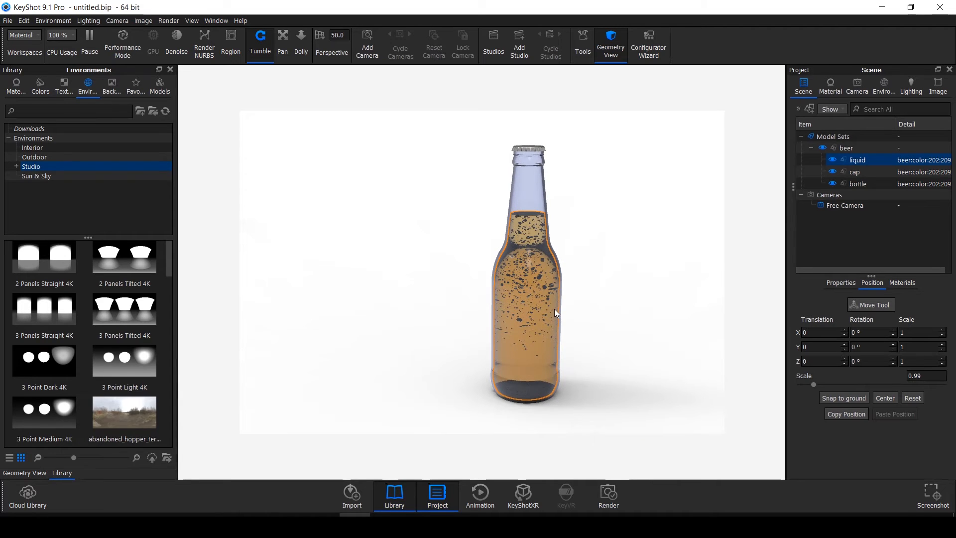
# - Apply the Product lighting preset and keep it with caustics turned off
pyautogui.click(910, 87)
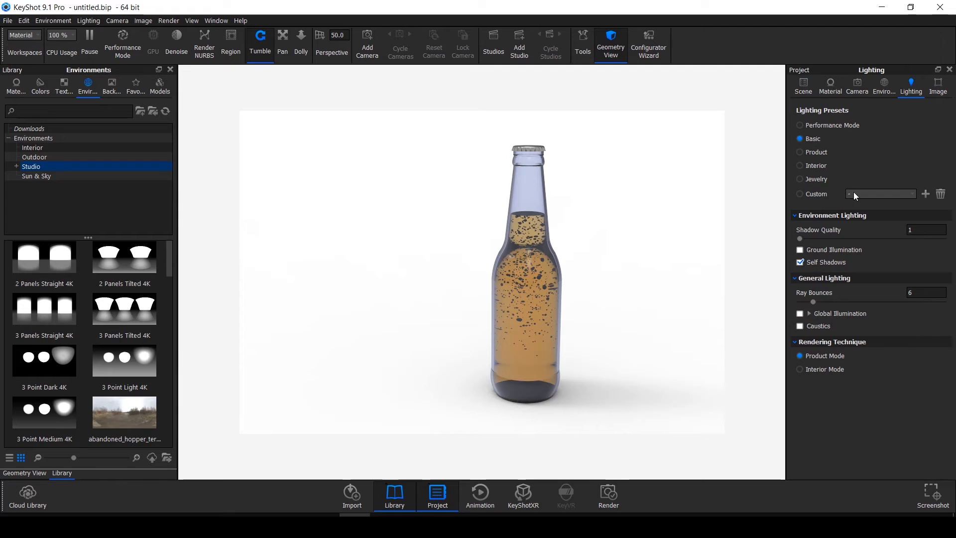
pyautogui.click(799, 153)
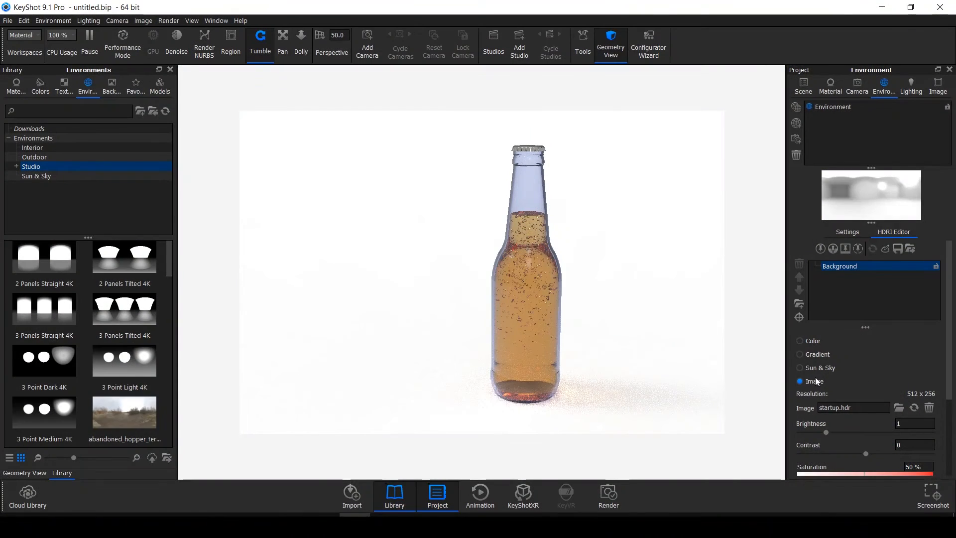
pyautogui.click(854, 301)
pyautogui.click(841, 230)
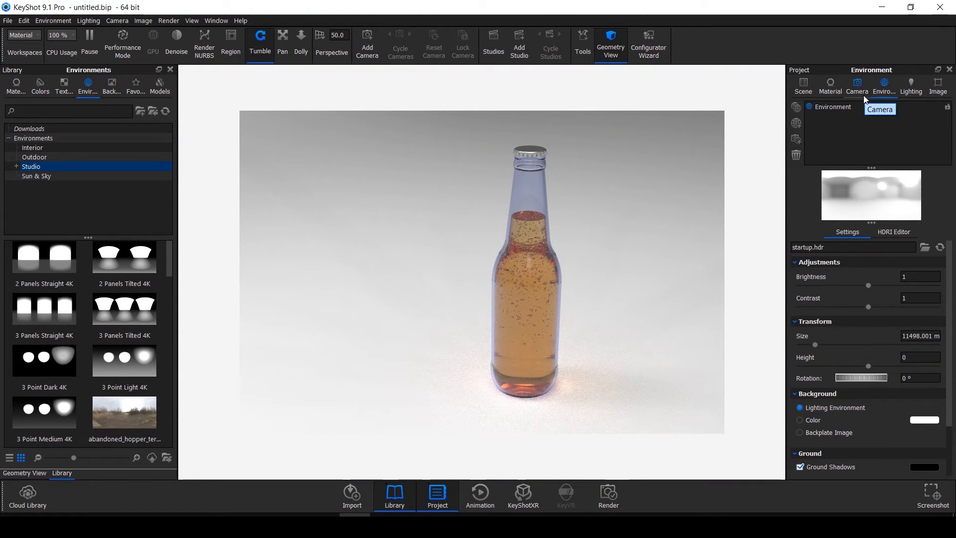
pyautogui.click(908, 87)
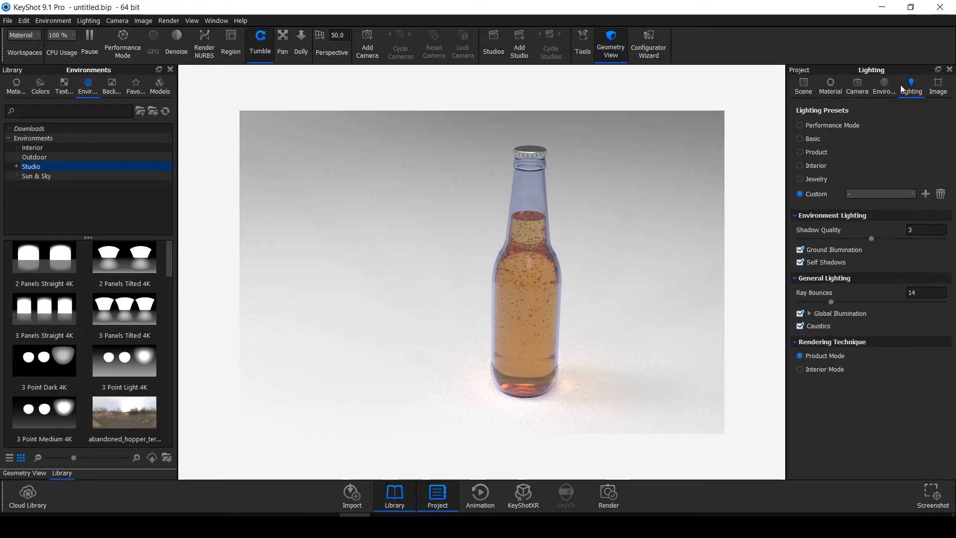
pyautogui.click(800, 326)
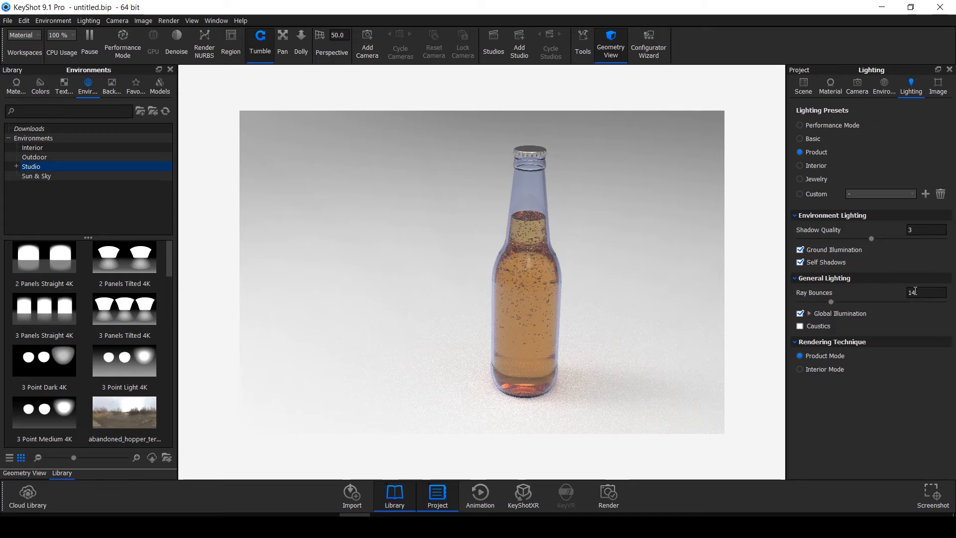
# - Open the glass bottle's material graph and set the Glass (Solid) node's roughness to 0.01
pyautogui.moveTo(558, 268); pyautogui.dragTo(556, 252)
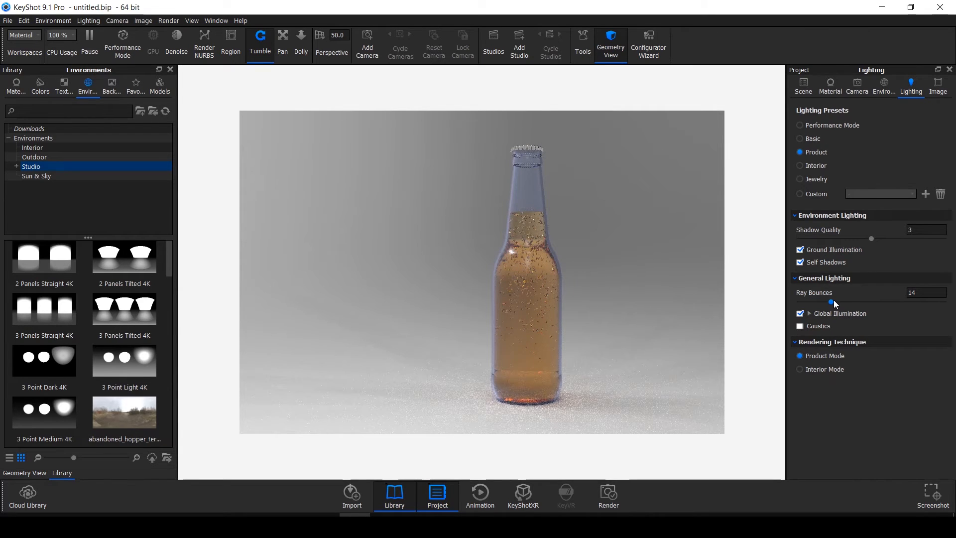
pyautogui.moveTo(523, 277); pyautogui.dragTo(424, 280, button='middle')
pyautogui.moveTo(486, 300); pyautogui.dragTo(480, 193)
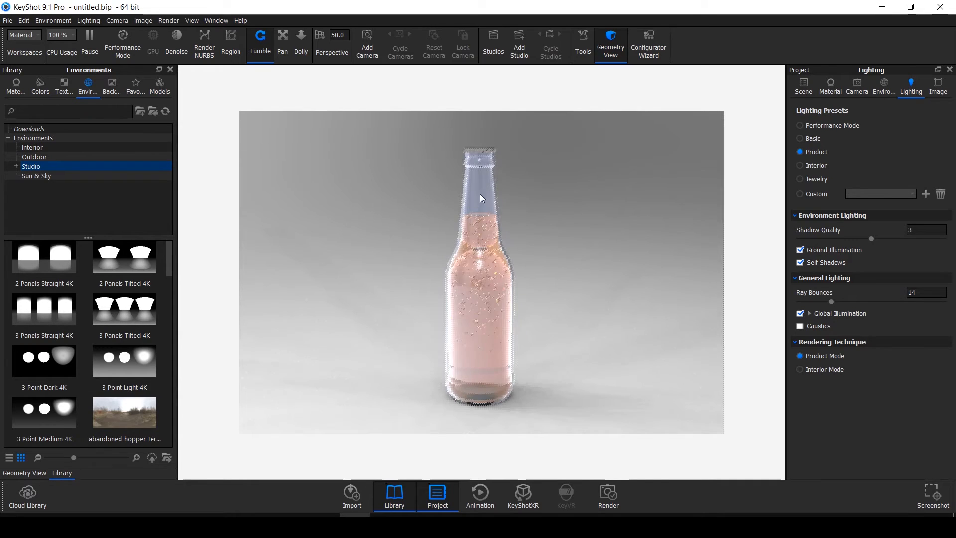
pyautogui.doubleClick(480, 194)
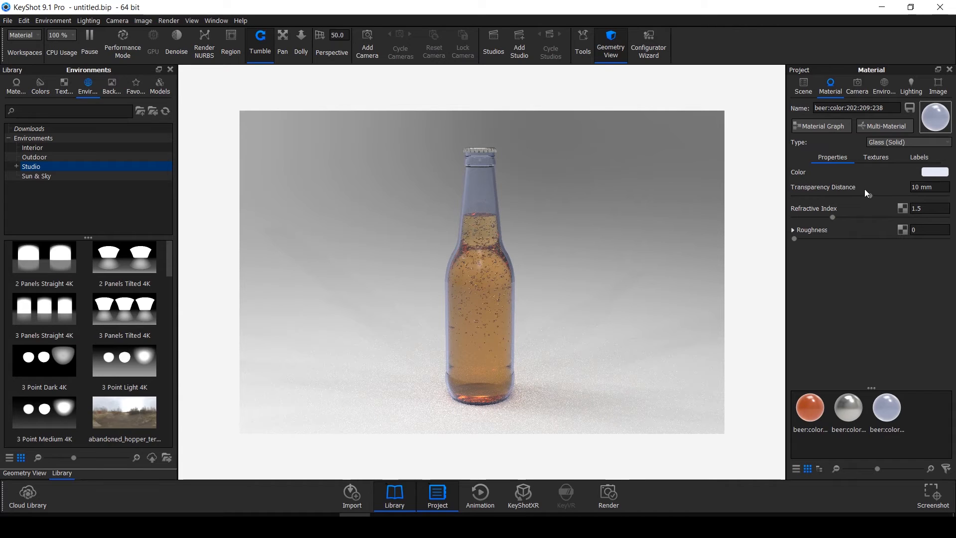
pyautogui.click(815, 130)
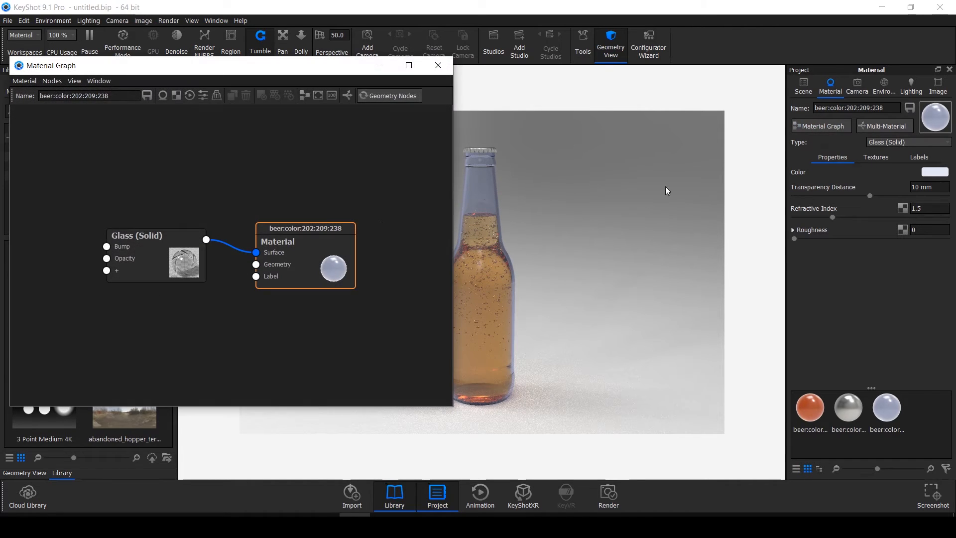
pyautogui.doubleClick(159, 257)
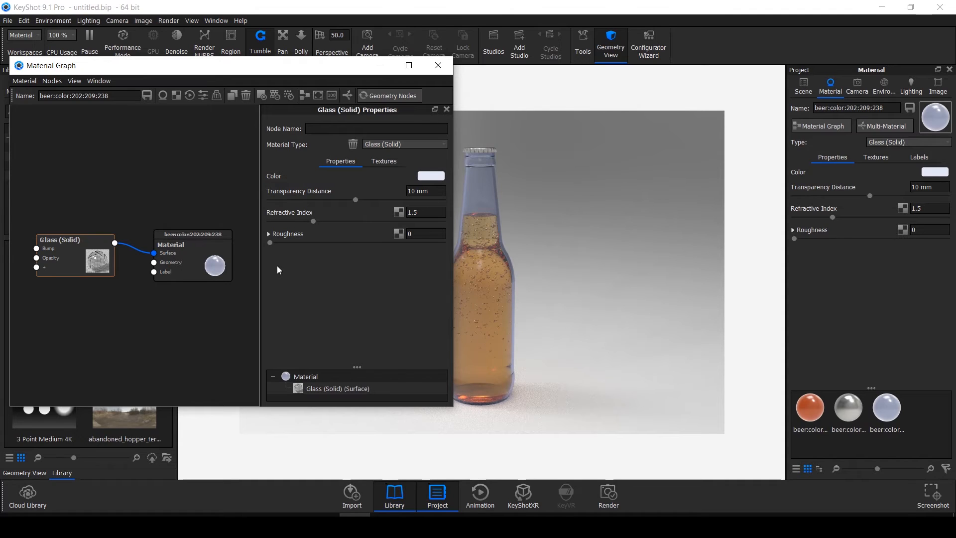
pyautogui.click(416, 234)
pyautogui.press('BackSpace')
pyautogui.write('.01')
pyautogui.press('Return')
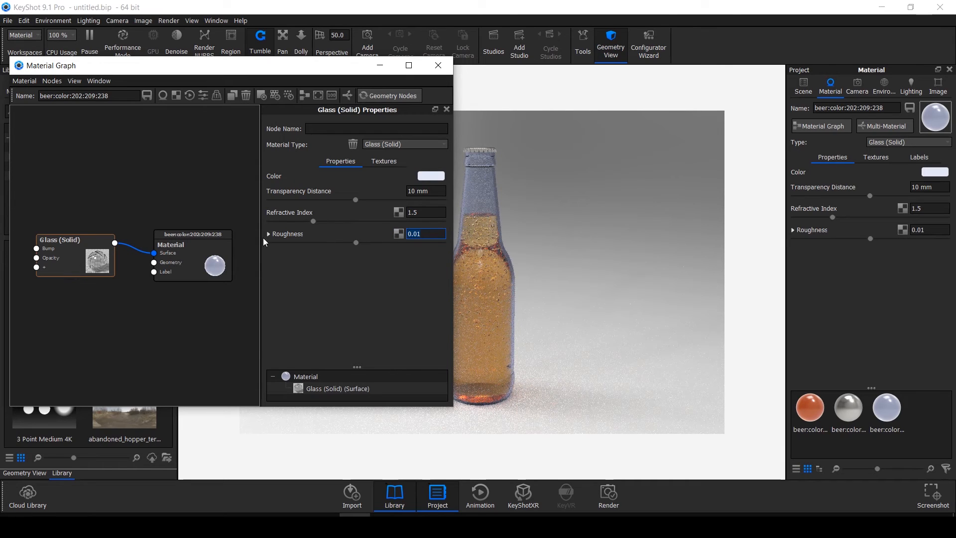
# - Change the Glass (Solid) color to neutral light grey #D6D6D6 and confirm it
pyautogui.click(437, 175)
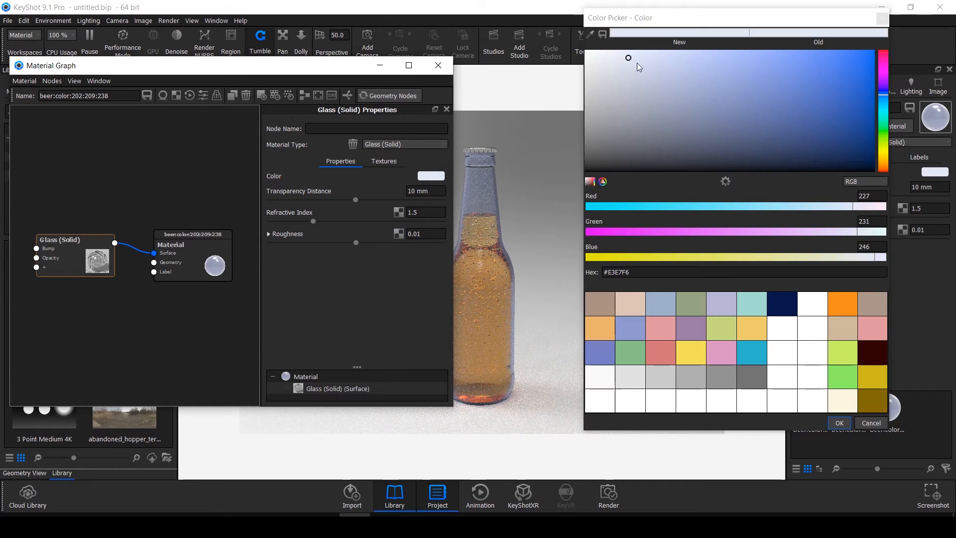
pyautogui.moveTo(620, 68); pyautogui.dragTo(580, 90)
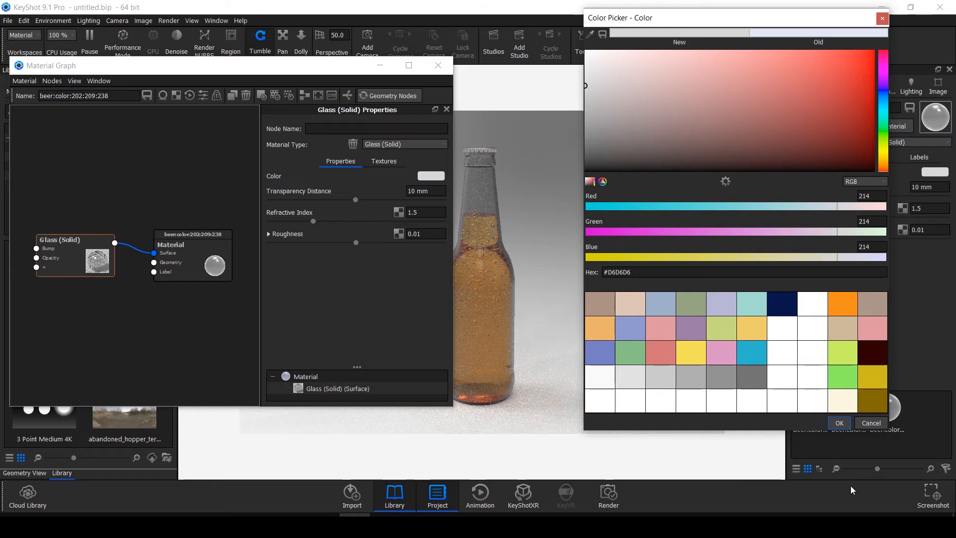
pyautogui.click(839, 422)
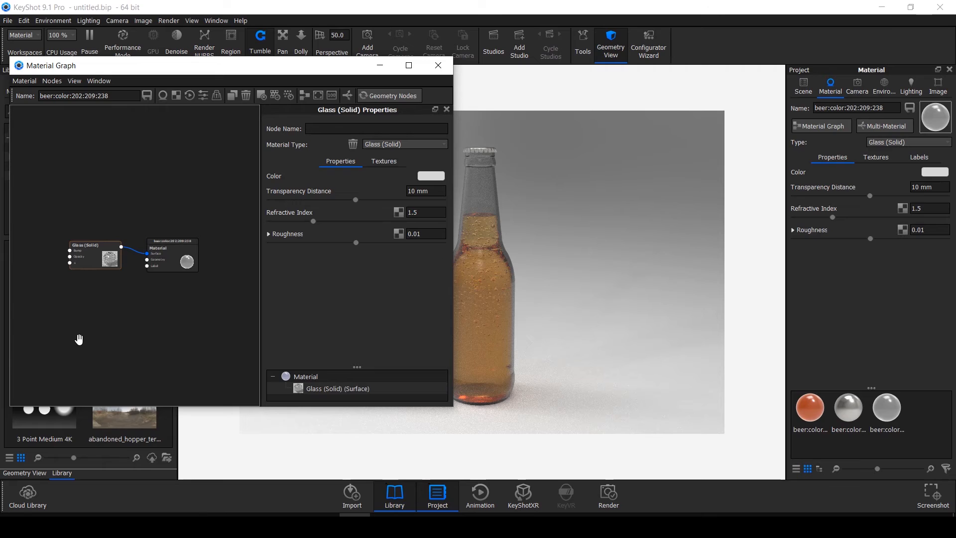
# - Add a Spots texture node to the bottle's material graph and preview it on the model
pyautogui.rightClick(40, 305)
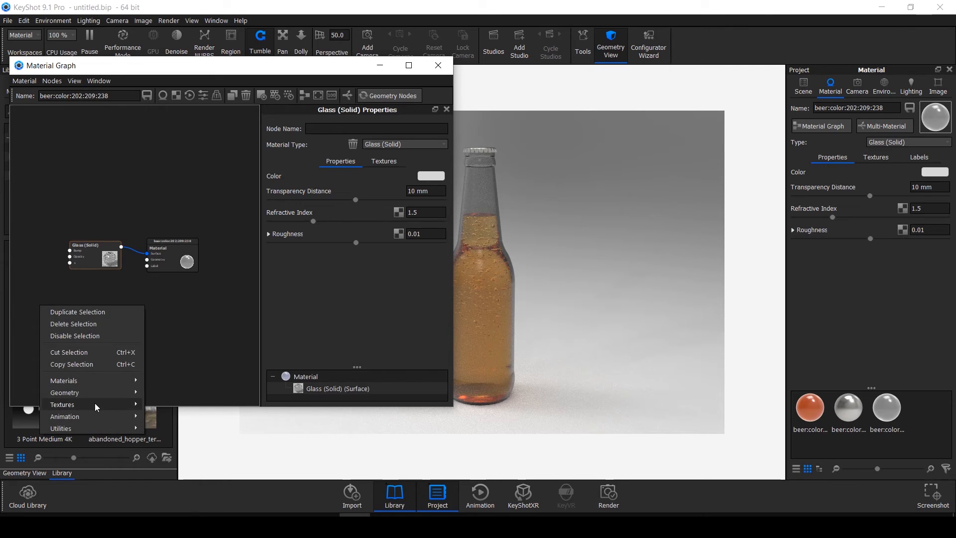
pyautogui.moveTo(94, 403)
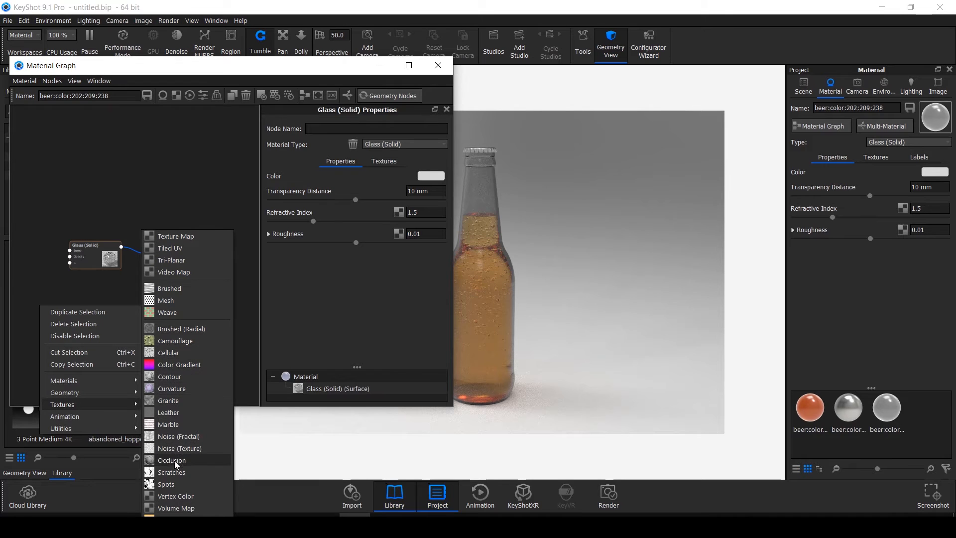
pyautogui.click(174, 483)
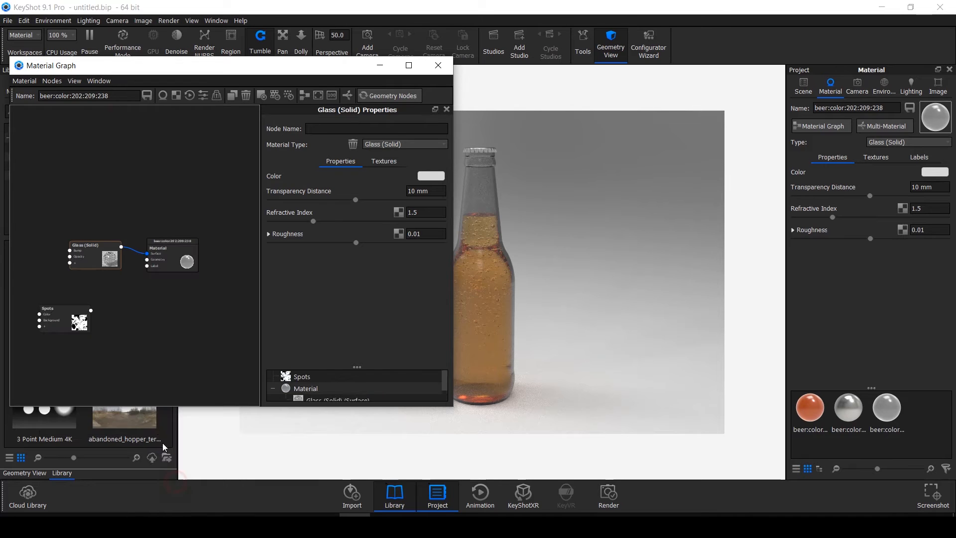
pyautogui.click(66, 324)
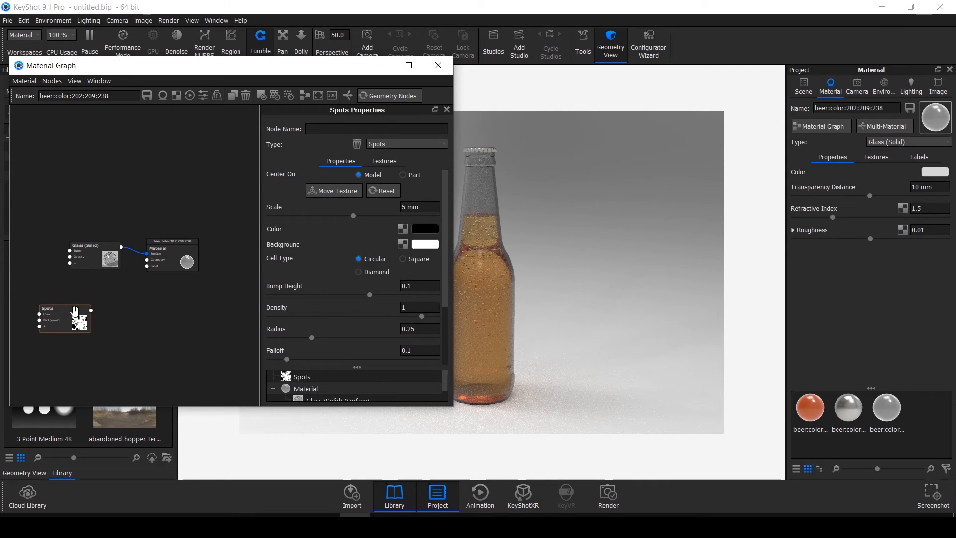
pyautogui.click(74, 311)
pyautogui.press('c')
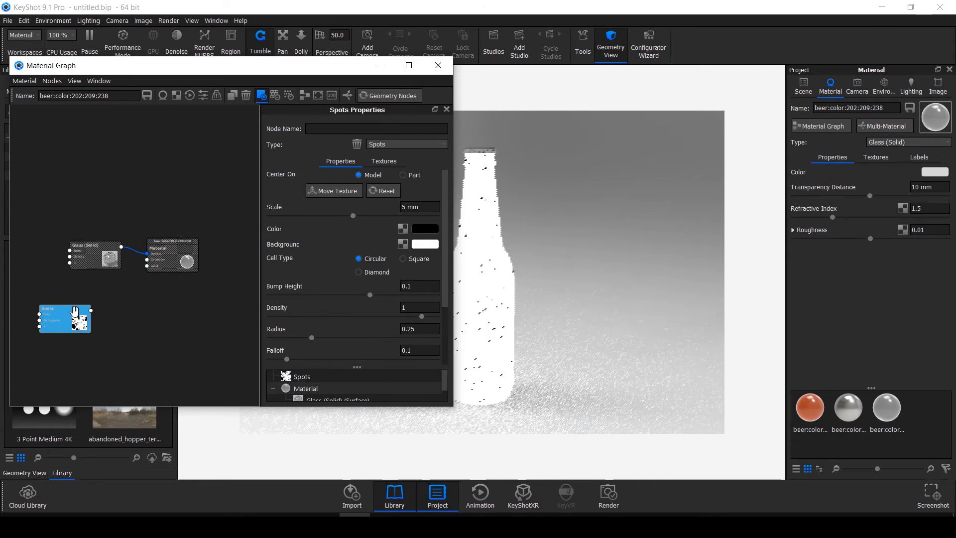
# - Set the Spots texture's scale to 10 mm, with density 0.5 and radius 0.5
pyautogui.click(403, 204)
pyautogui.write('10')
pyautogui.press('Return')
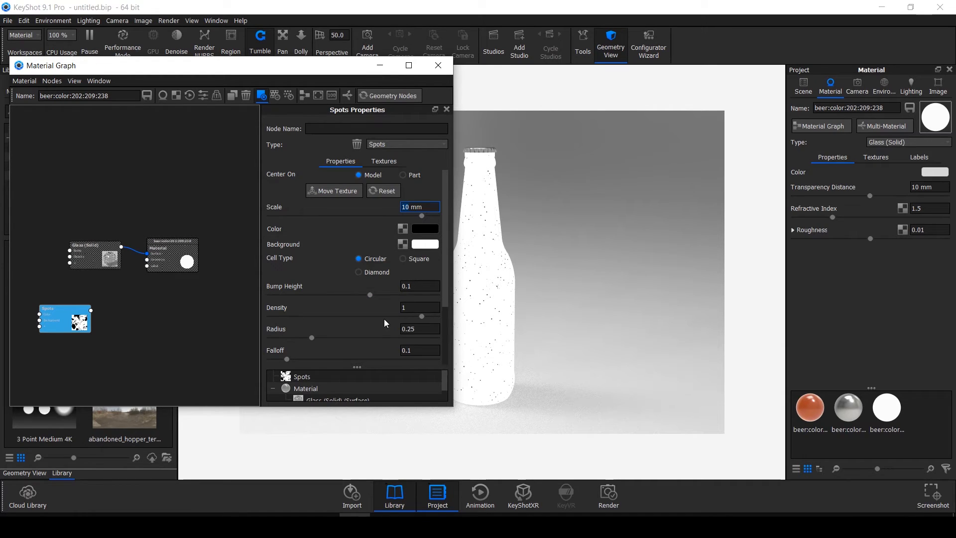
pyautogui.click(412, 306)
pyautogui.write('0.5')
pyautogui.press('Return')
pyautogui.click(421, 329)
pyautogui.write('5')
pyautogui.press('Return')
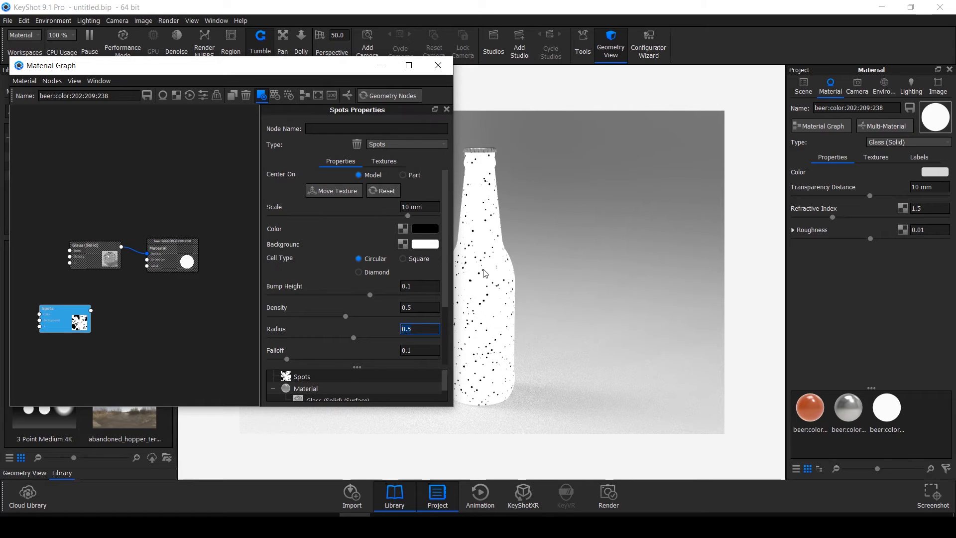
# - Test the Spots texture's distortion at 1 and settle on 0.25, checking the spot shapes on the bottle
pyautogui.scroll(-3, 374, 317)
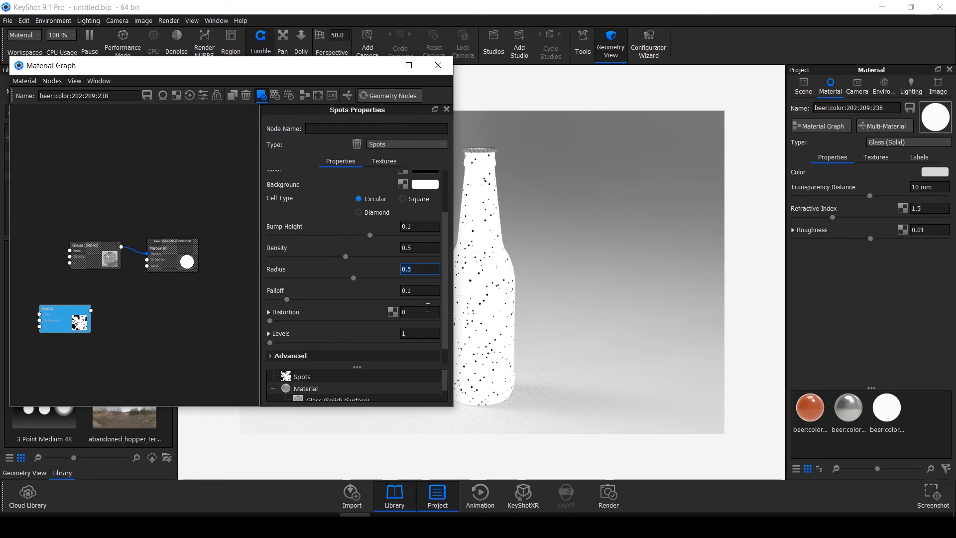
pyautogui.scroll(8, 487, 309)
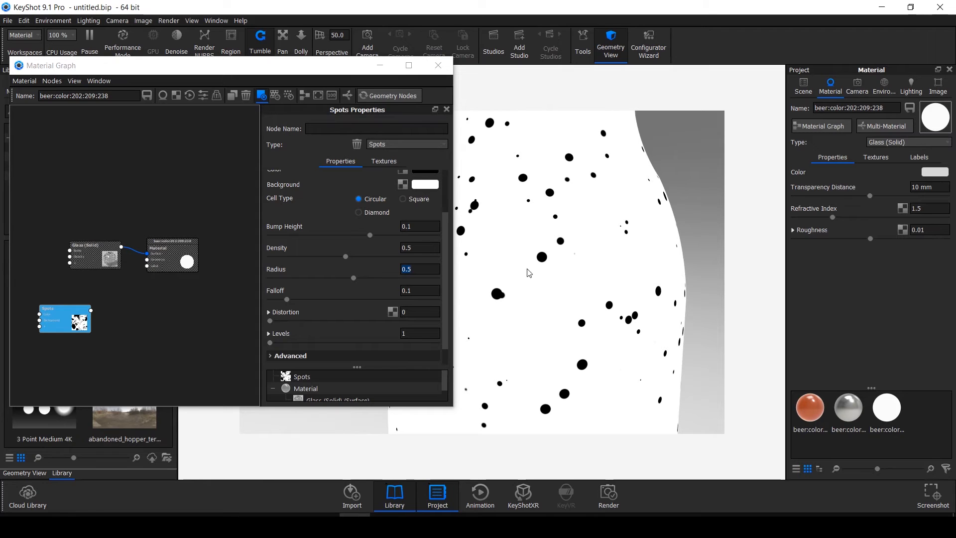
pyautogui.click(411, 312)
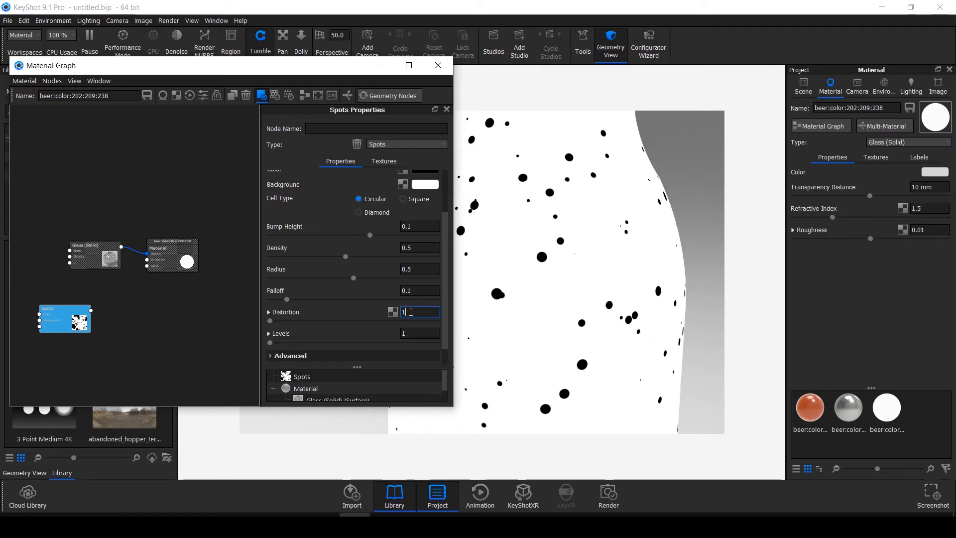
pyautogui.write('1')
pyautogui.press('Return')
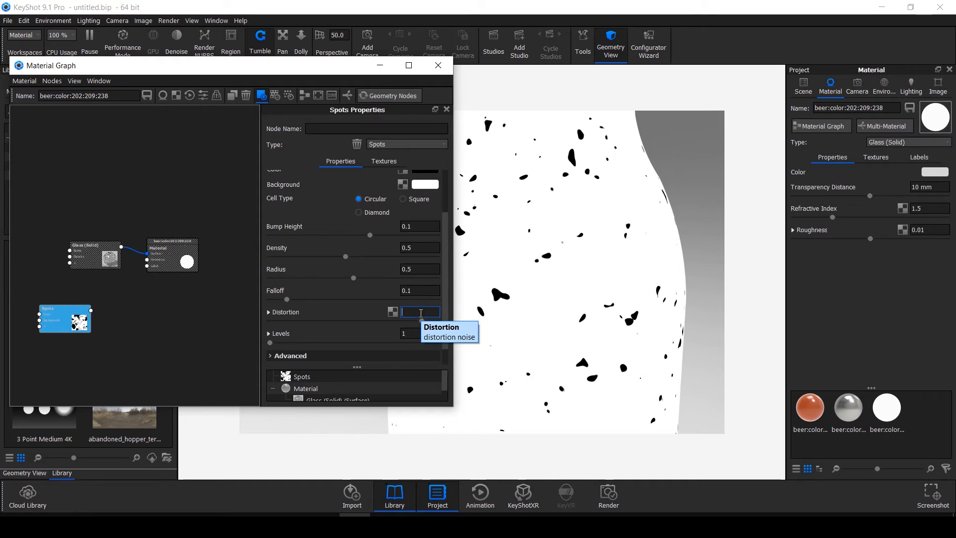
pyautogui.press('Return')
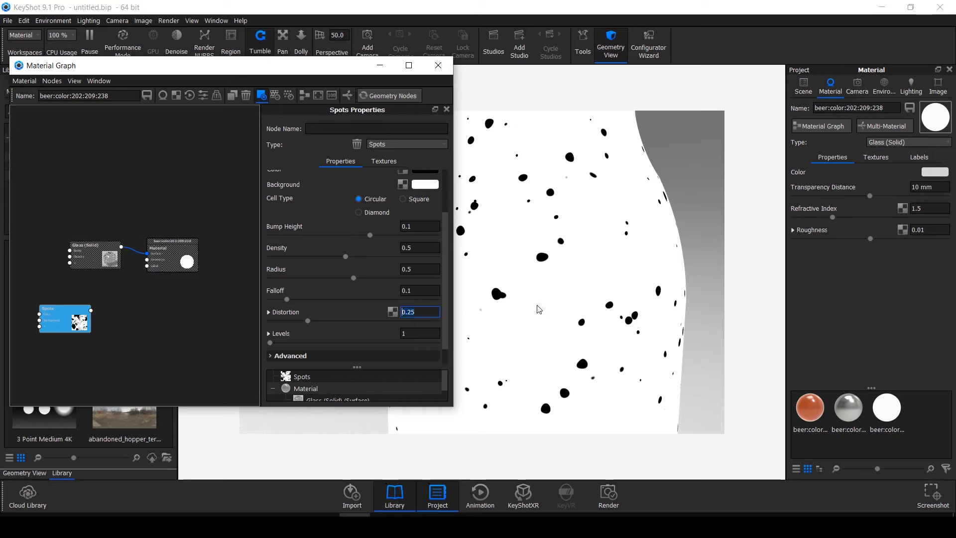
pyautogui.scroll(-3, 538, 309)
pyautogui.scroll(-2, 536, 305)
pyautogui.moveTo(537, 308); pyautogui.dragTo(581, 298, button='middle')
pyautogui.scroll(3, 526, 312)
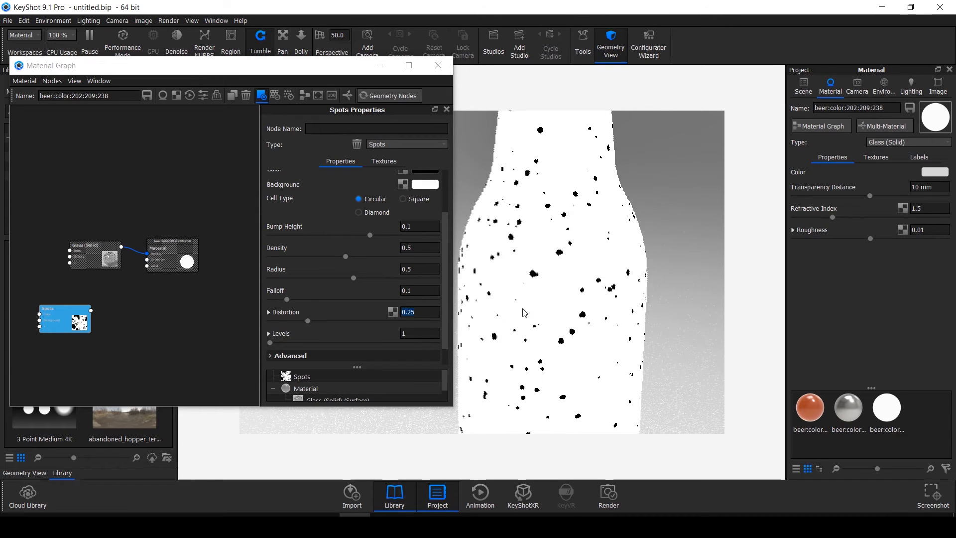
pyautogui.scroll(-1, 368, 329)
# - Turn off Sync for the Spots texture and end its preview on the bottle
pyautogui.scroll(-3, 523, 302)
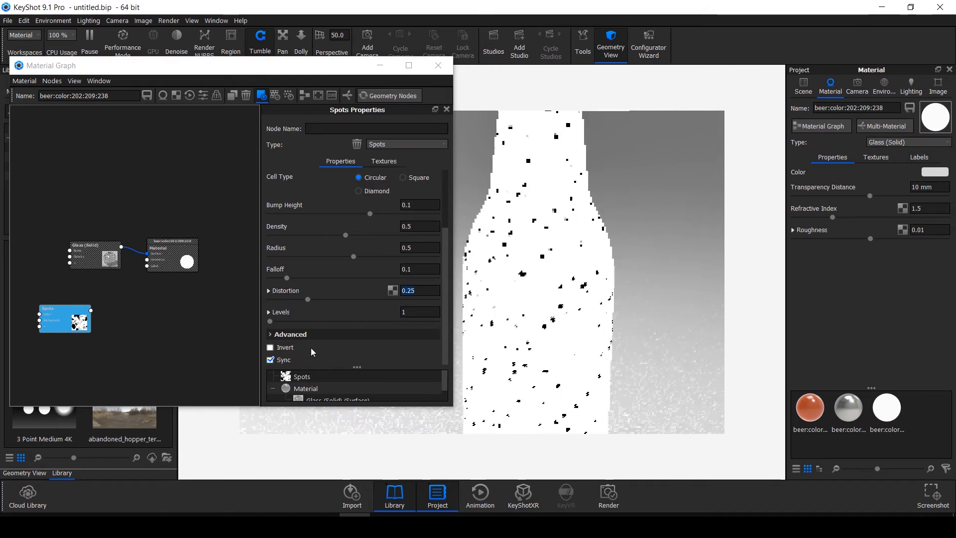
pyautogui.click(268, 363)
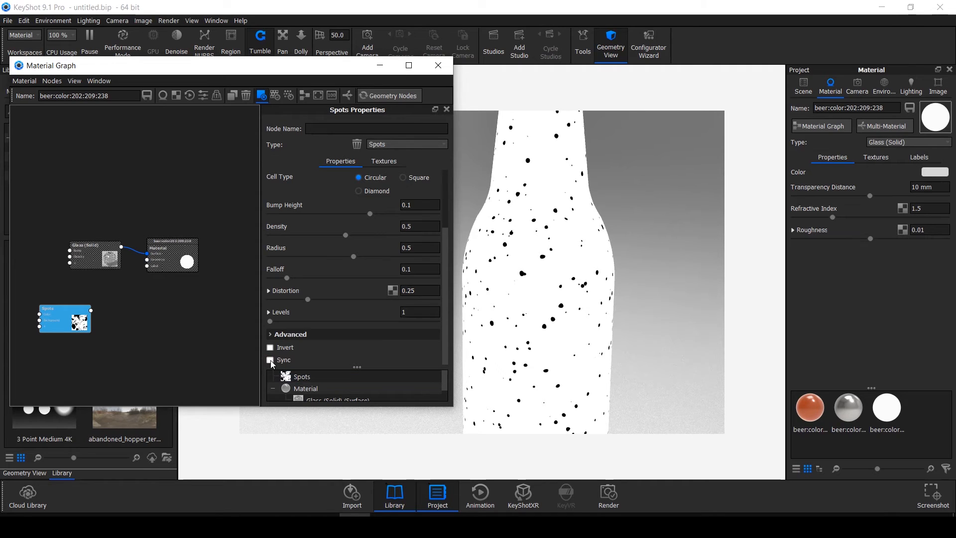
pyautogui.doubleClick(76, 314)
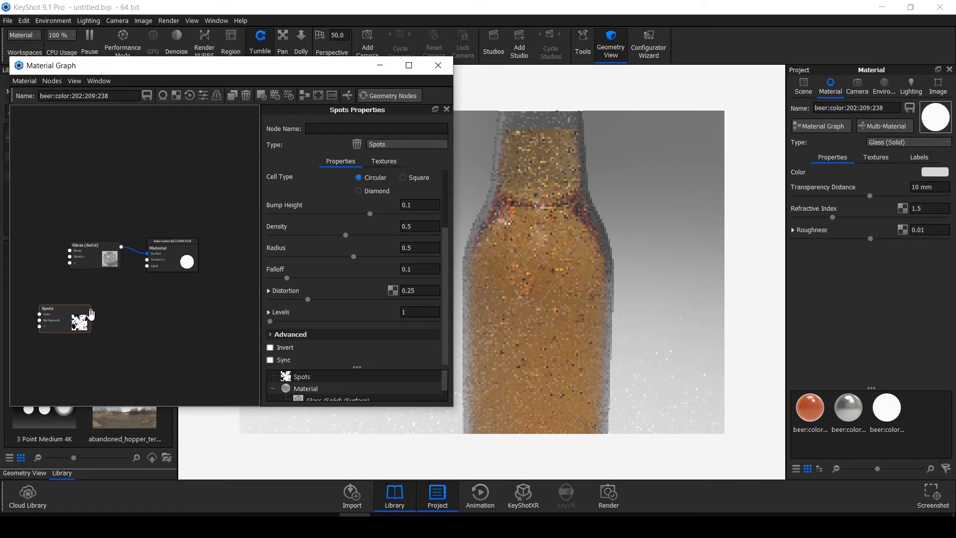
# - Space out the graph nodes and connect the Spots texture to the Glass (Solid) node's Roughness
pyautogui.moveTo(50, 333); pyautogui.dragTo(27, 324)
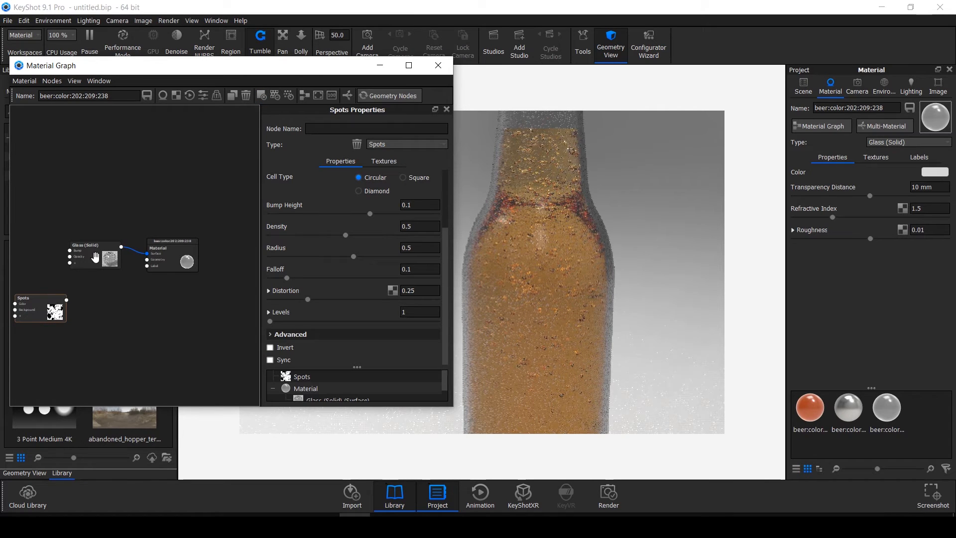
pyautogui.moveTo(171, 259); pyautogui.dragTo(221, 259)
pyautogui.moveTo(109, 257); pyautogui.dragTo(148, 260)
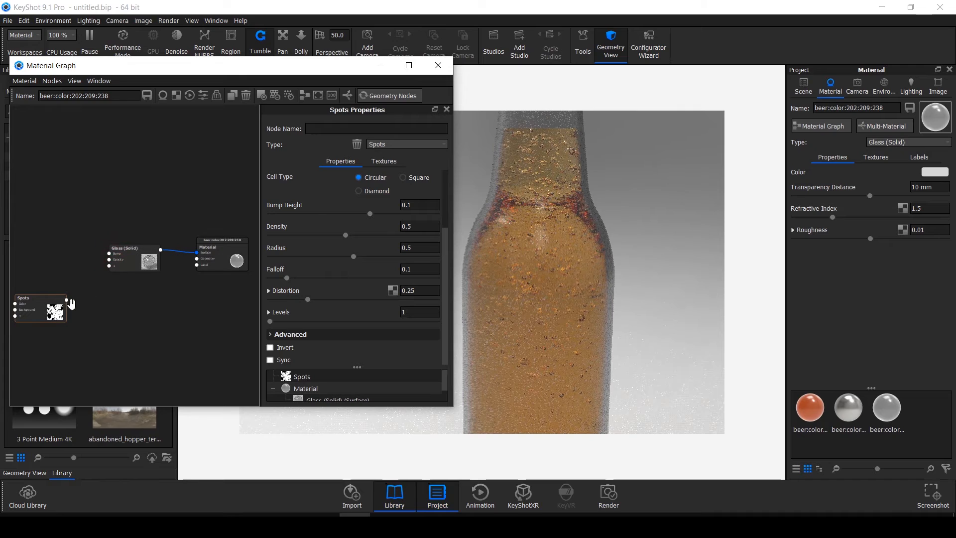
pyautogui.moveTo(66, 300); pyautogui.dragTo(116, 259)
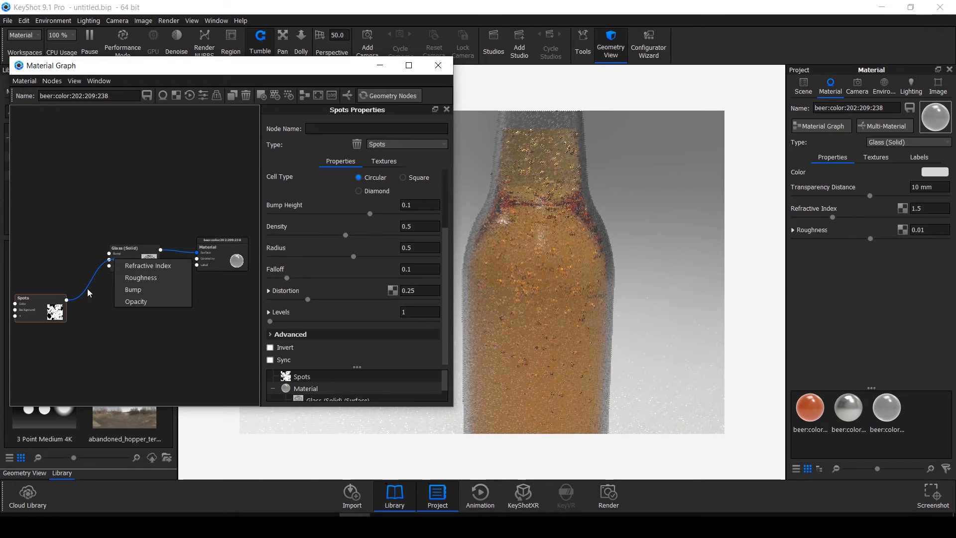
pyautogui.click(95, 320)
pyautogui.moveTo(66, 299); pyautogui.dragTo(128, 258)
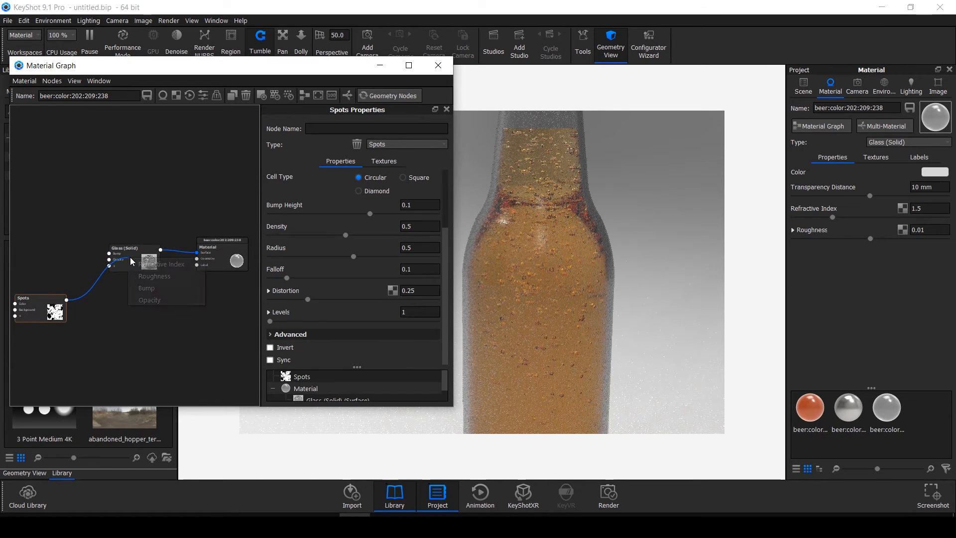
pyautogui.click(156, 276)
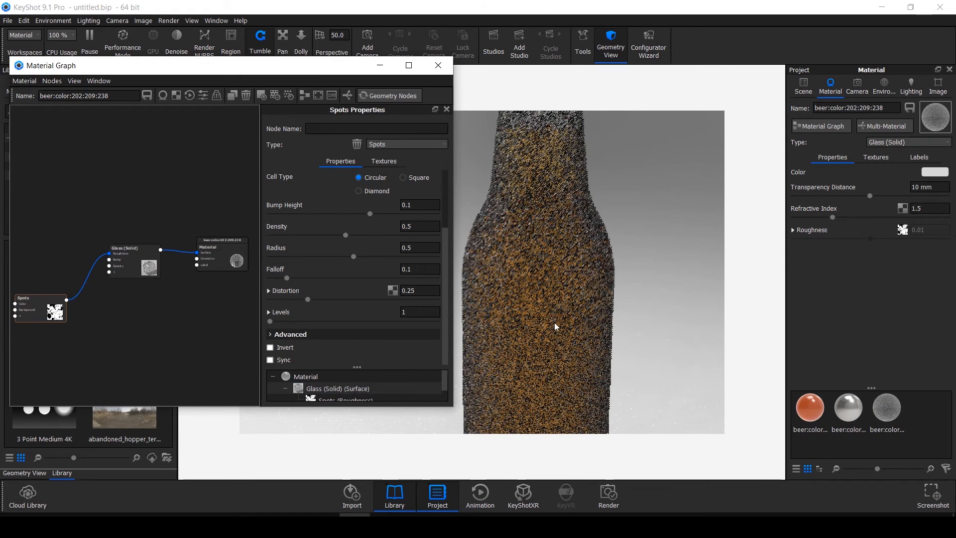
# - Preview the Spots texture on the bottle and set its spot color to white #FFFFFF
pyautogui.click(26, 313)
pyautogui.press('c')
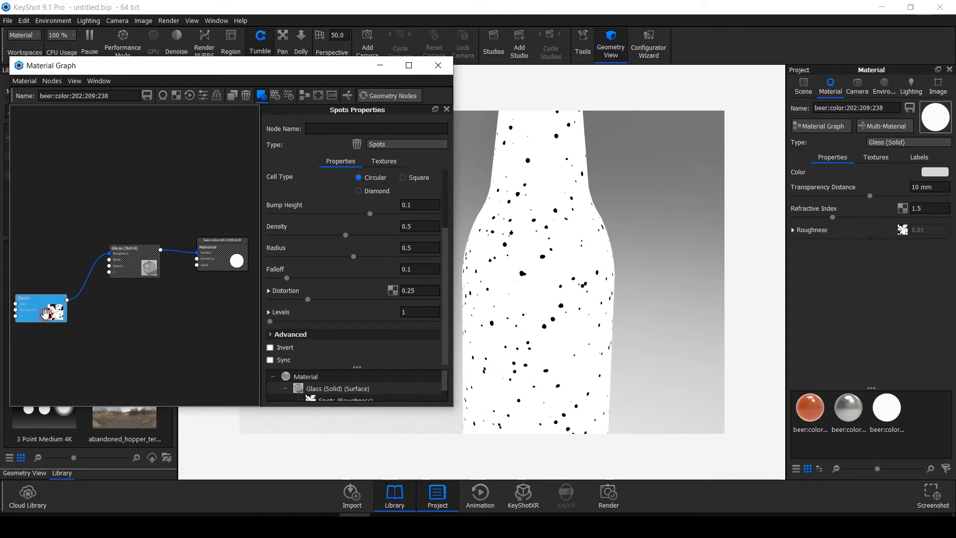
pyautogui.scroll(3, 382, 314)
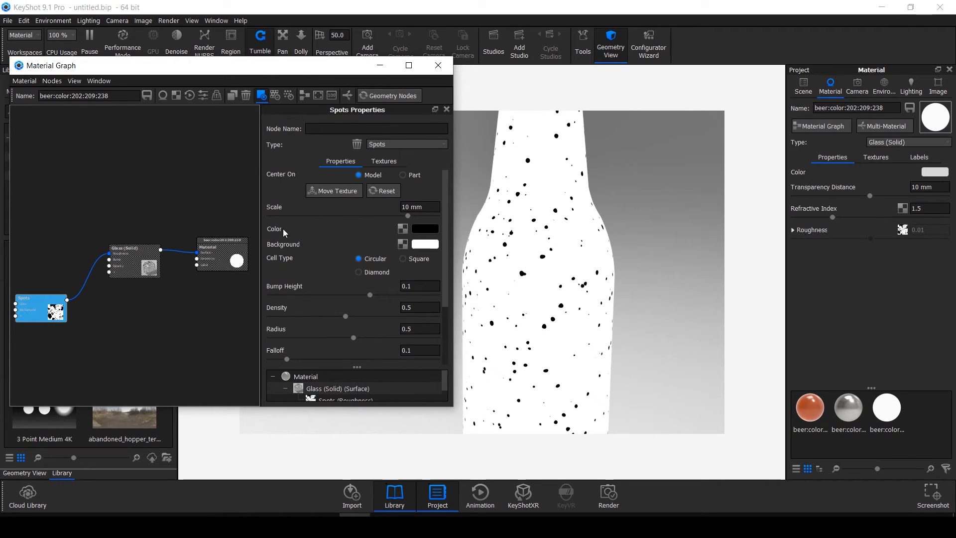
pyautogui.click(419, 230)
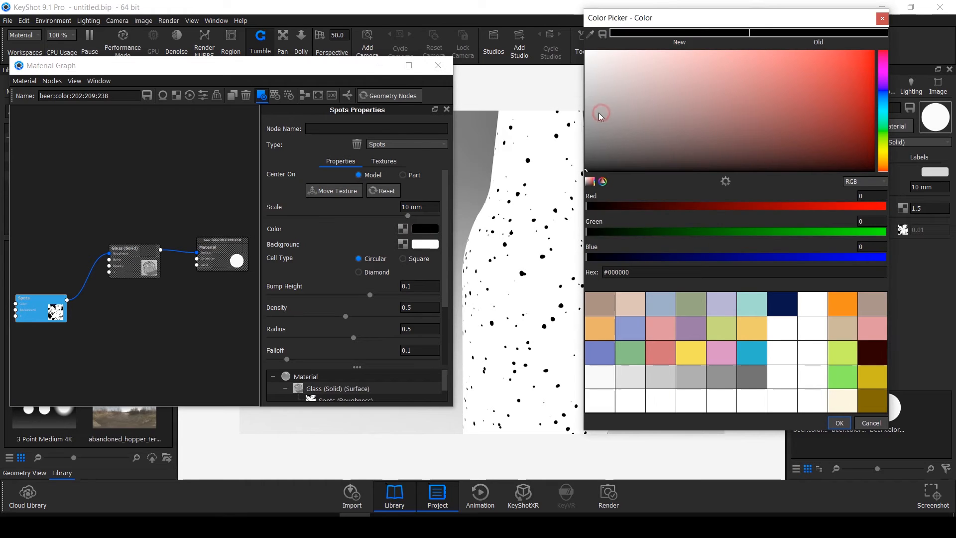
pyautogui.moveTo(600, 113); pyautogui.dragTo(525, 1)
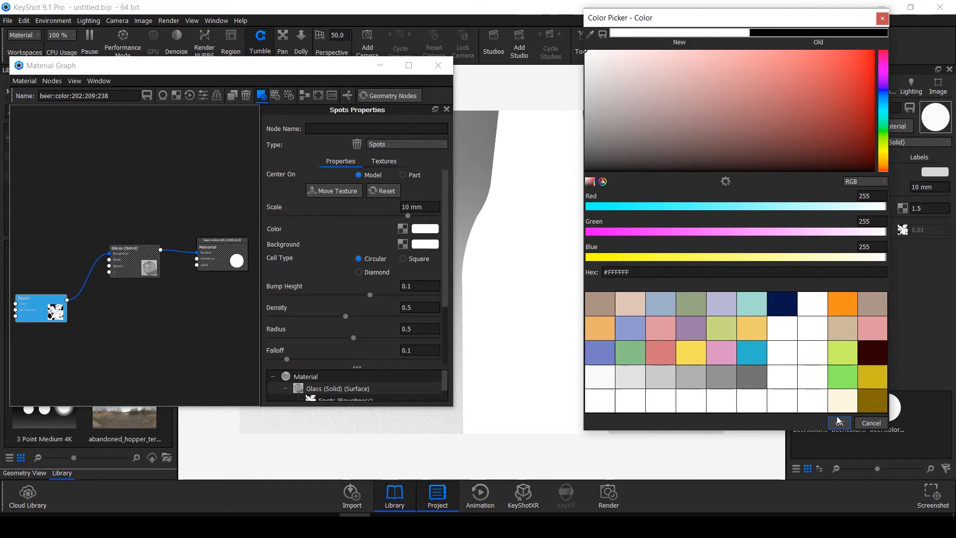
pyautogui.click(838, 422)
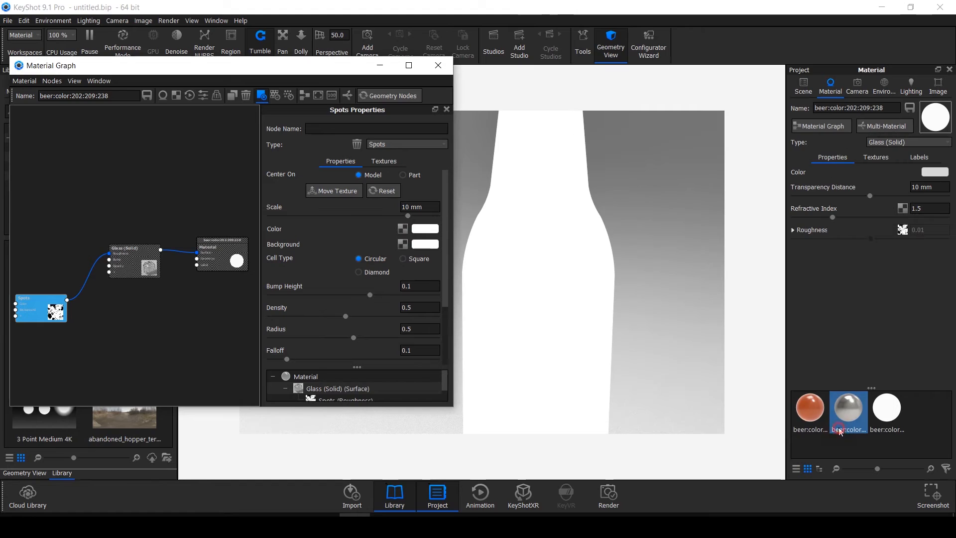
# - Set the Spots texture's background color to black and end the texture preview
pyautogui.click(424, 241)
pyautogui.moveTo(597, 129); pyautogui.dragTo(506, 268)
pyautogui.click(813, 447)
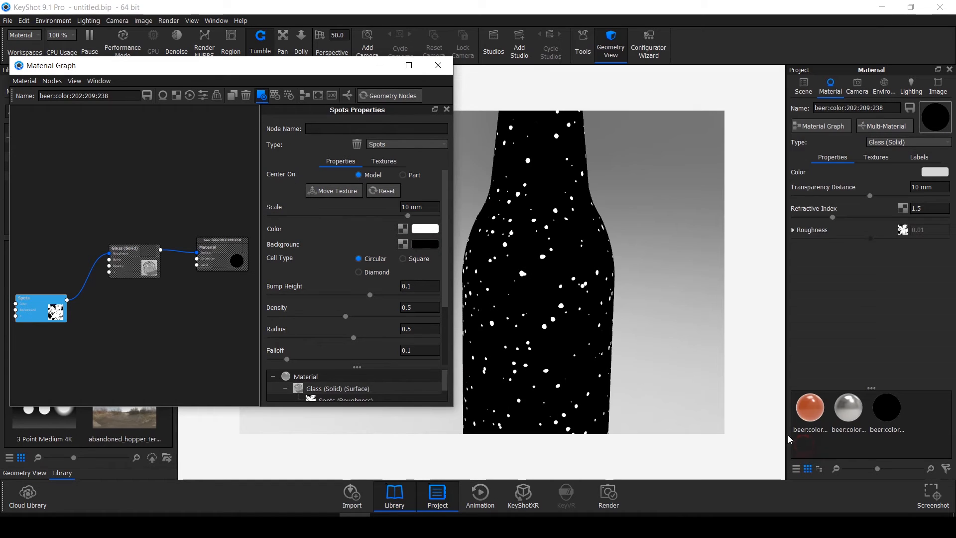
pyautogui.click(103, 357)
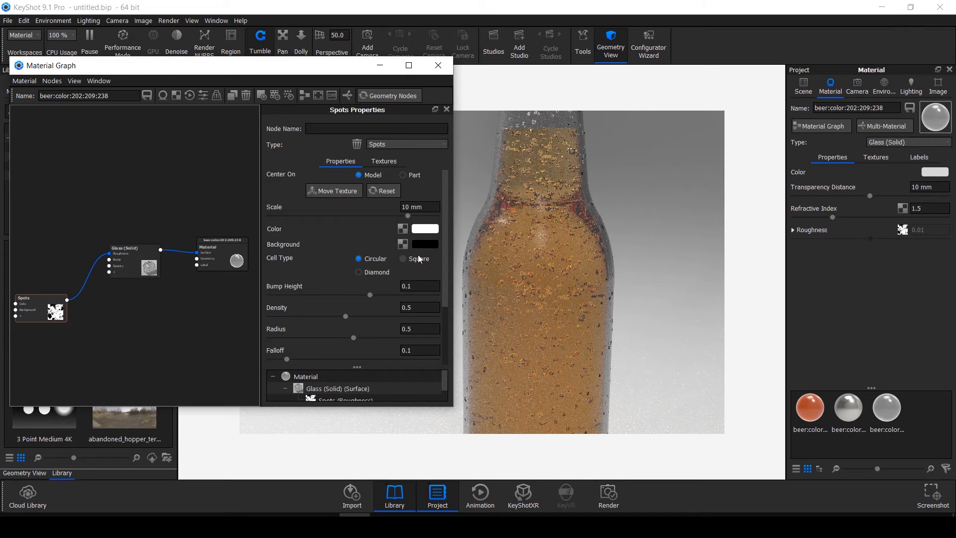
# - Move the Spots node level with the Glass (Solid) node in the material graph
pyautogui.moveTo(533, 278); pyautogui.dragTo(598, 327)
pyautogui.moveTo(33, 312); pyautogui.dragTo(28, 249)
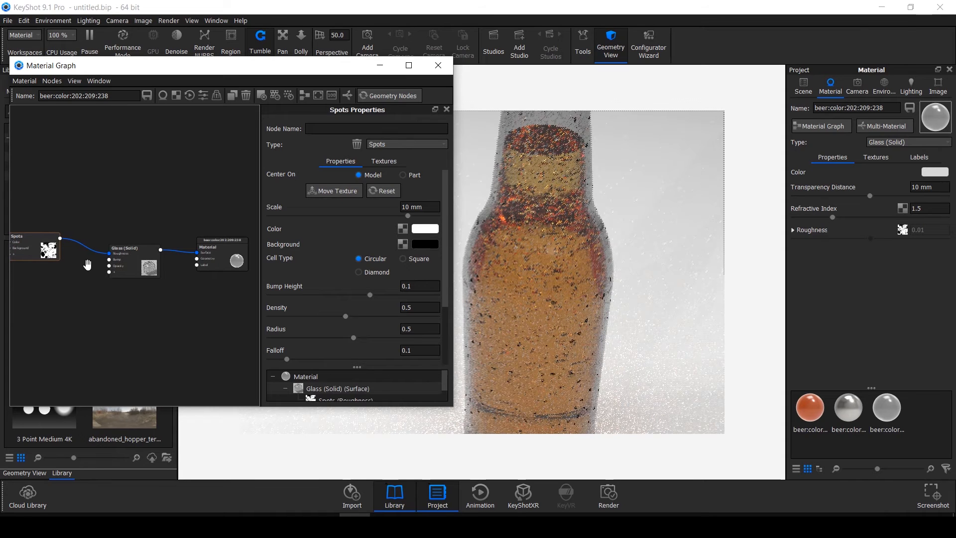
pyautogui.scroll(2, 115, 282)
pyautogui.scroll(-3, 115, 282)
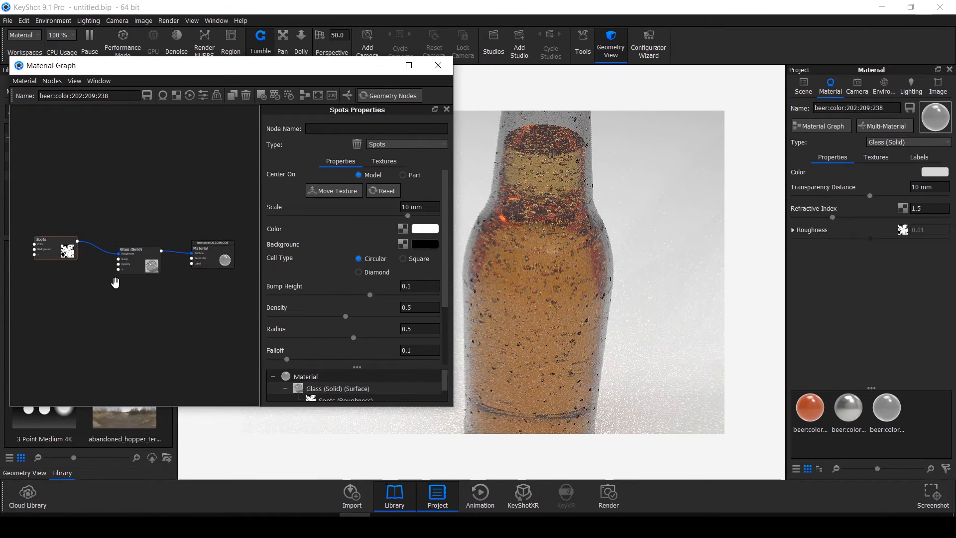
pyautogui.scroll(1, 78, 251)
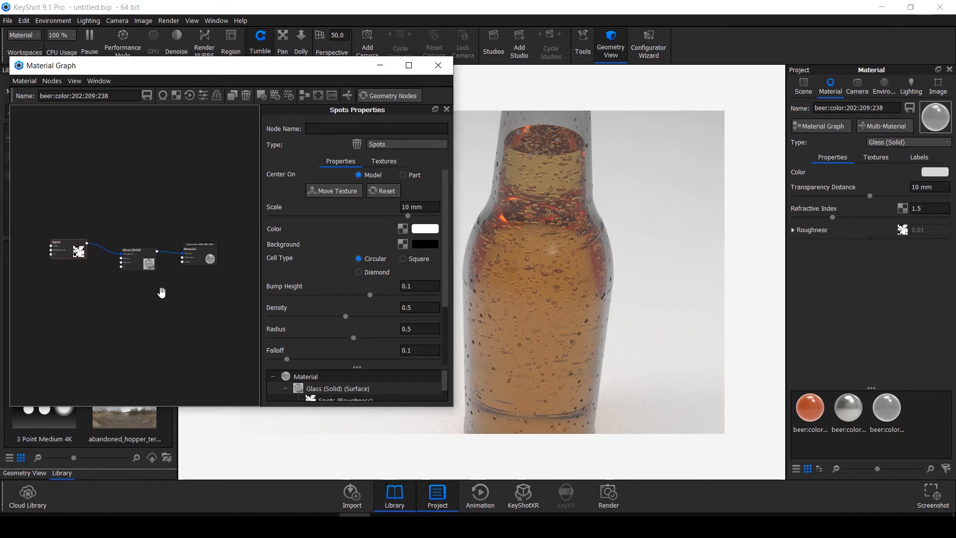
pyautogui.scroll(1, 149, 304)
pyautogui.scroll(1, 170, 313)
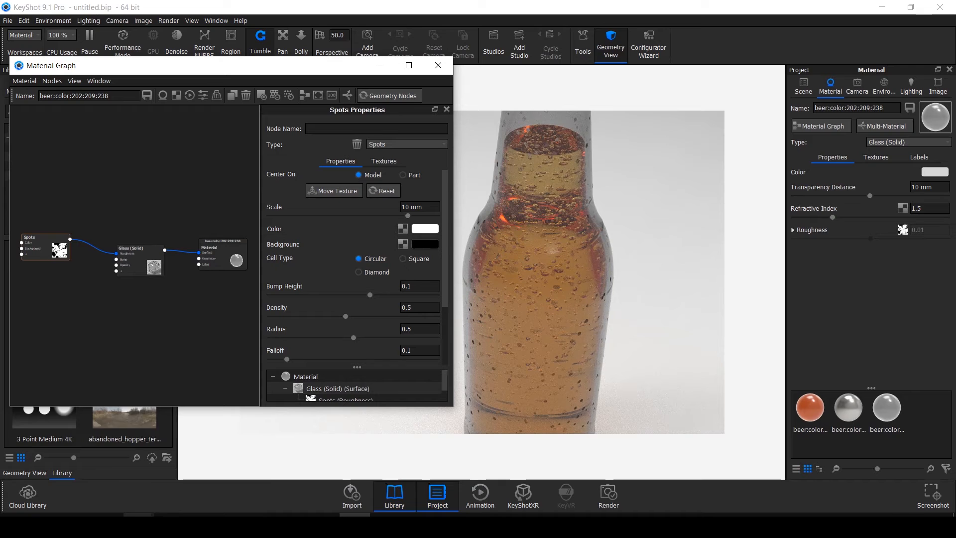
# - Add the Water Streaks.jpg image from its file folder to the material graph as a texture map and preview it on the bottle
pyautogui.moveTo(180, 471)
pyautogui.click(92, 471)
pyautogui.moveTo(423, 348)
pyautogui.mouseDown()
pyautogui.moveTo(386, 384)
pyautogui.moveTo(446, 373)
pyautogui.moveTo(315, 441)
pyautogui.moveTo(347, 493)
pyautogui.moveTo(351, 517)
pyautogui.moveTo(97, 327)
pyautogui.mouseUp()
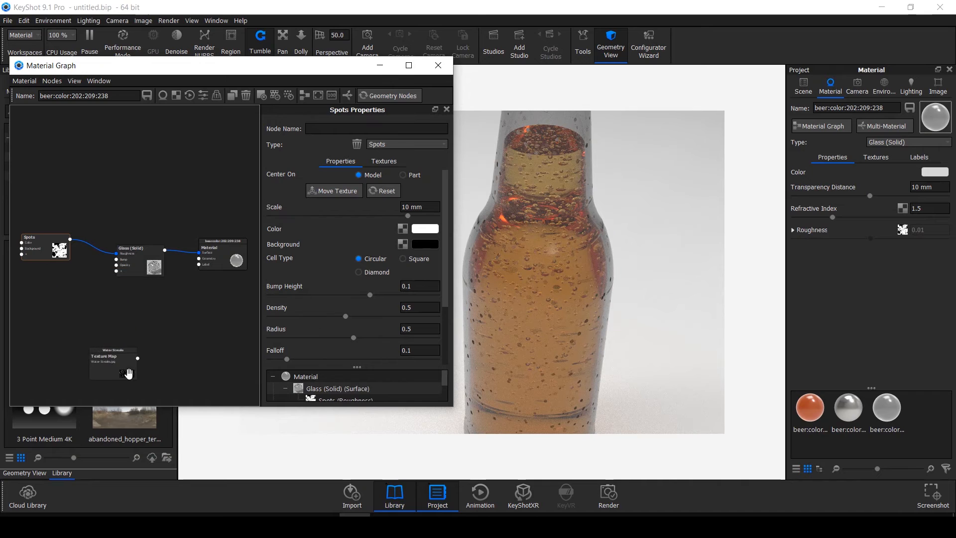
pyautogui.scroll(3, 104, 333)
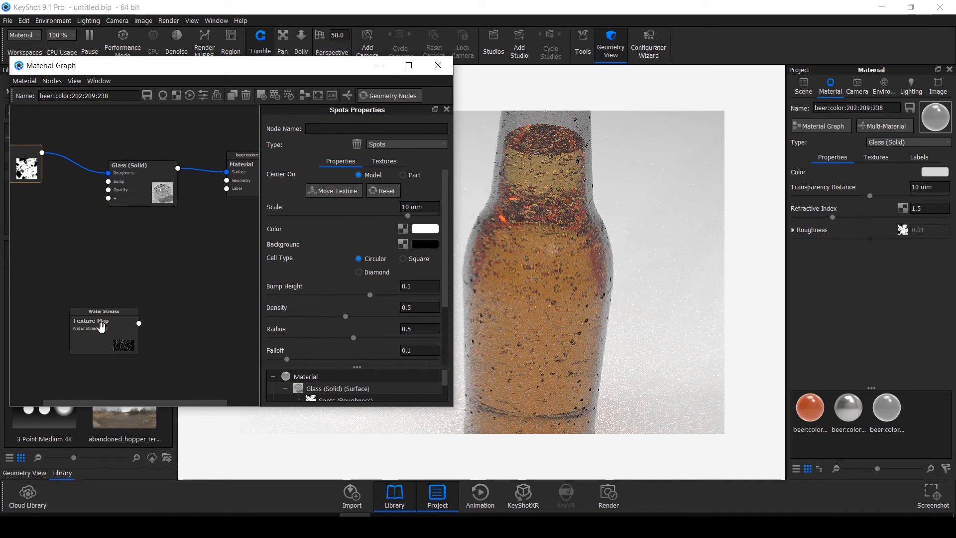
pyautogui.doubleClick(102, 327)
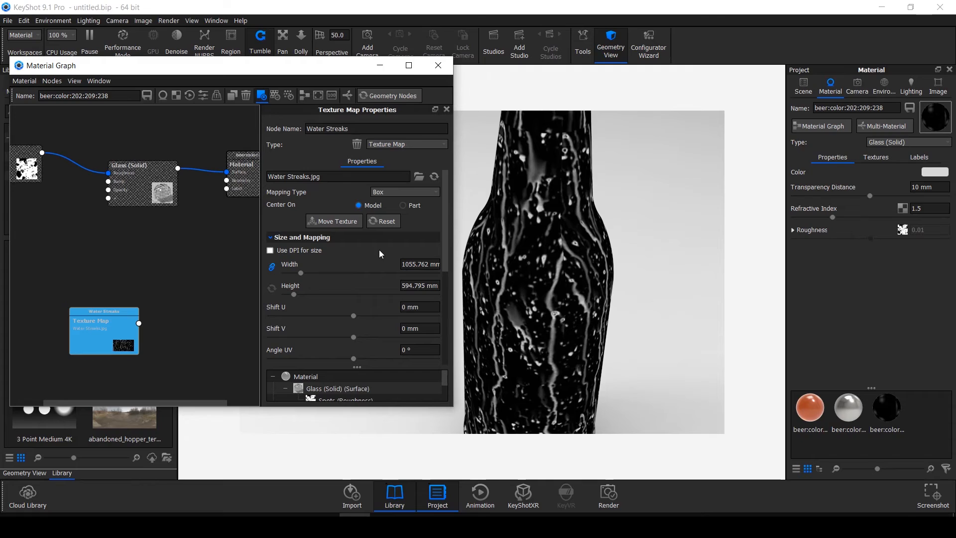
# - Set the Water Streaks texture map's bump height to 0.1
pyautogui.scroll(-1, 378, 249)
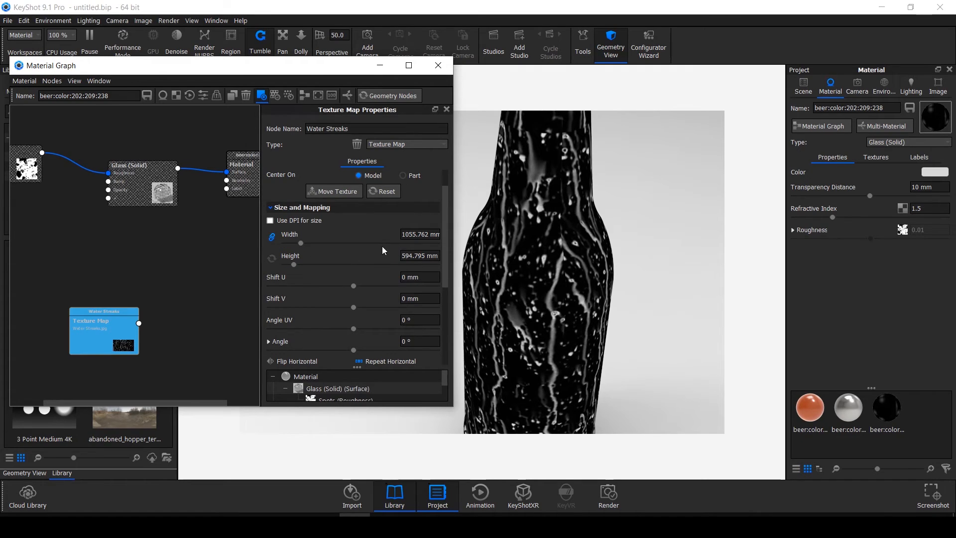
pyautogui.scroll(-5, 394, 256)
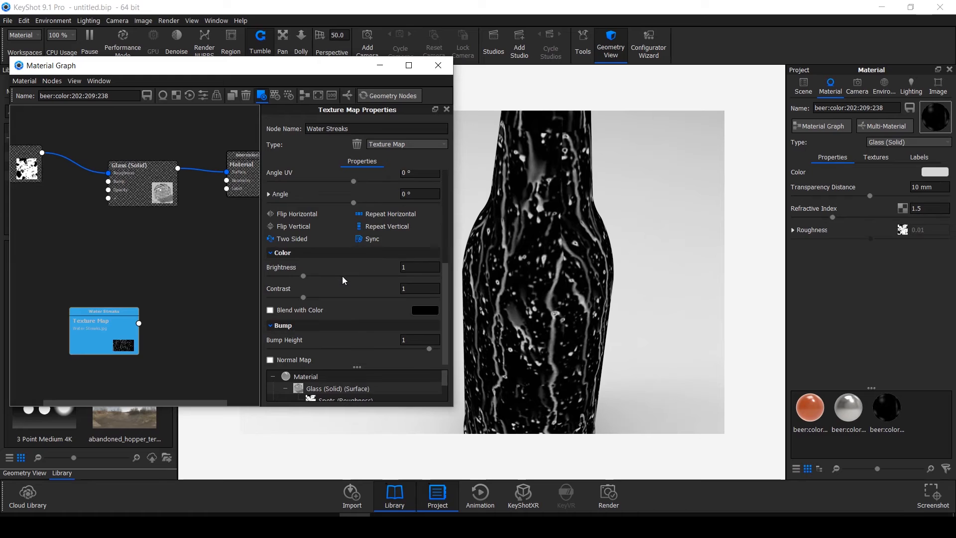
pyautogui.click(411, 338)
pyautogui.press('Return')
# - Reposition the Water Streaks node below the Spots and Glass (Solid) nodes and end its preview on the bottle
pyautogui.moveTo(98, 325); pyautogui.dragTo(43, 283)
pyautogui.scroll(1, 89, 239)
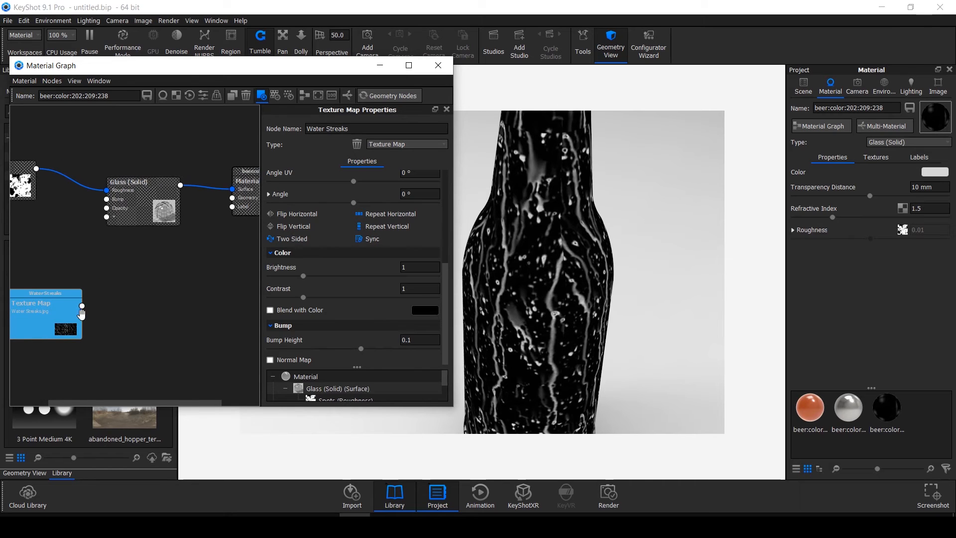
pyautogui.scroll(1, 56, 304)
pyautogui.scroll(1, 215, 336)
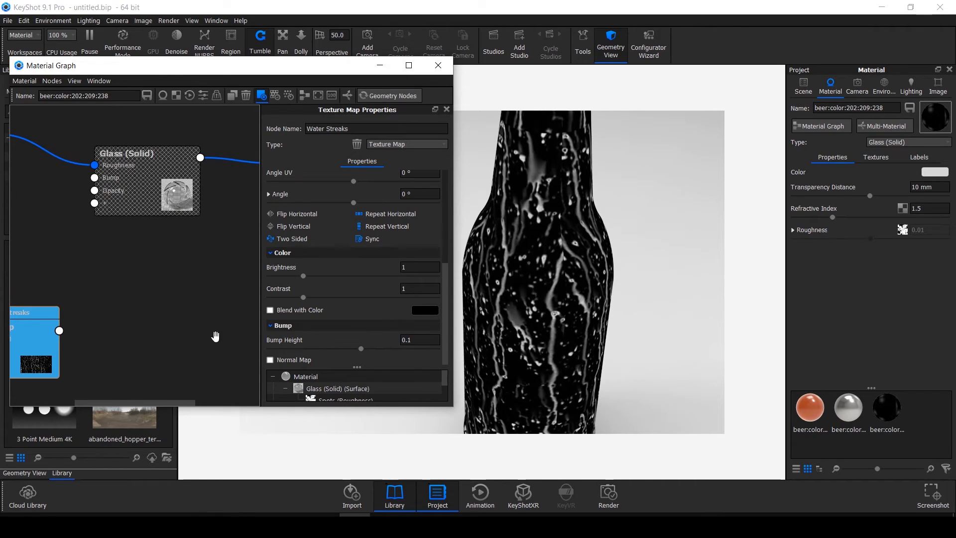
pyautogui.scroll(-1, 120, 307)
pyautogui.rightClick(110, 302)
pyautogui.click(85, 274)
pyautogui.click(57, 311)
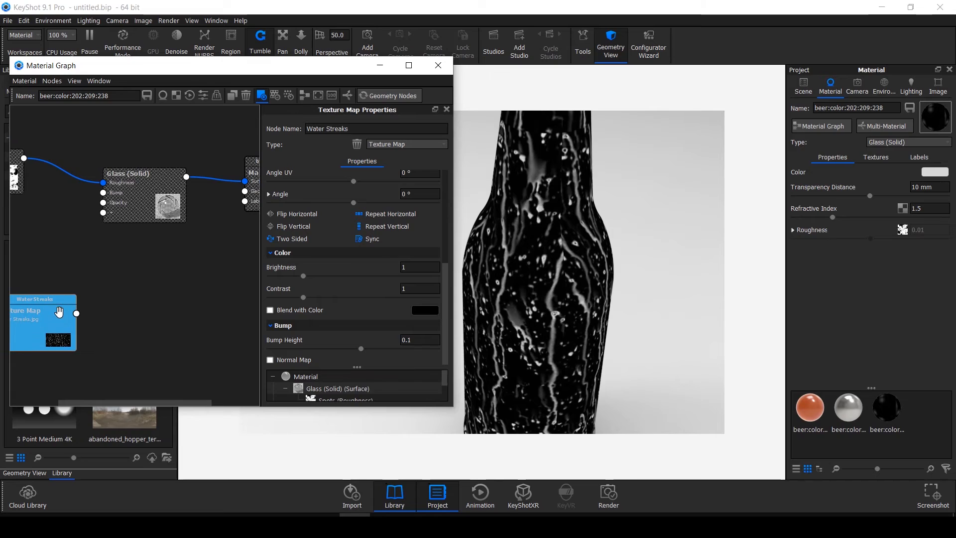
pyautogui.press('c')
pyautogui.scroll(2, 121, 287)
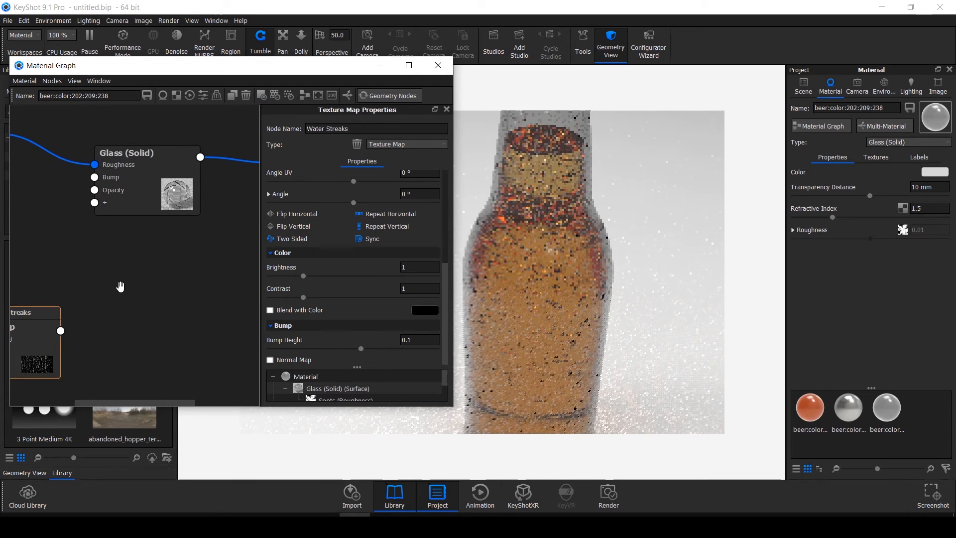
pyautogui.scroll(-4, 120, 286)
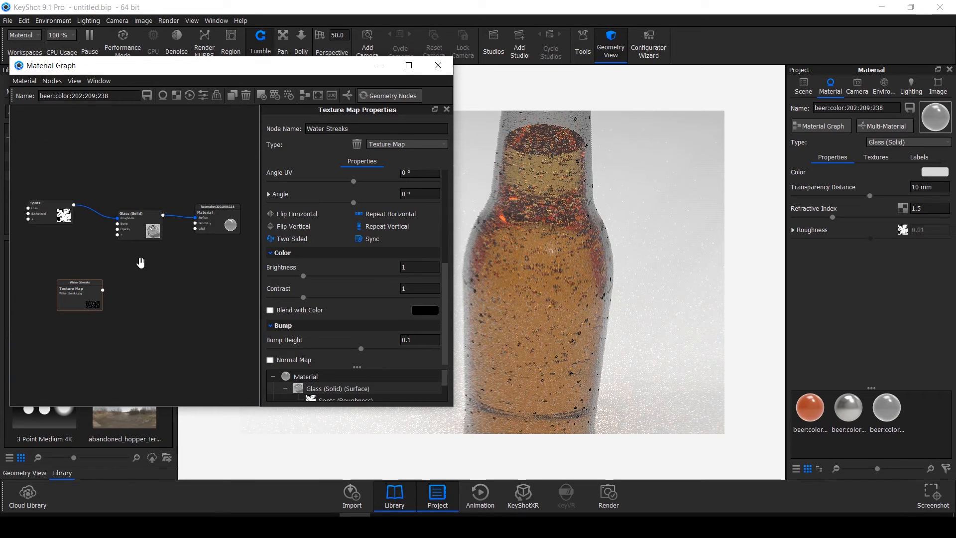
# - Connect the Water Streaks texture map to the Background input of the Spots node and space out the Glass (Solid) node
pyautogui.click(447, 110)
pyautogui.scroll(2, 188, 273)
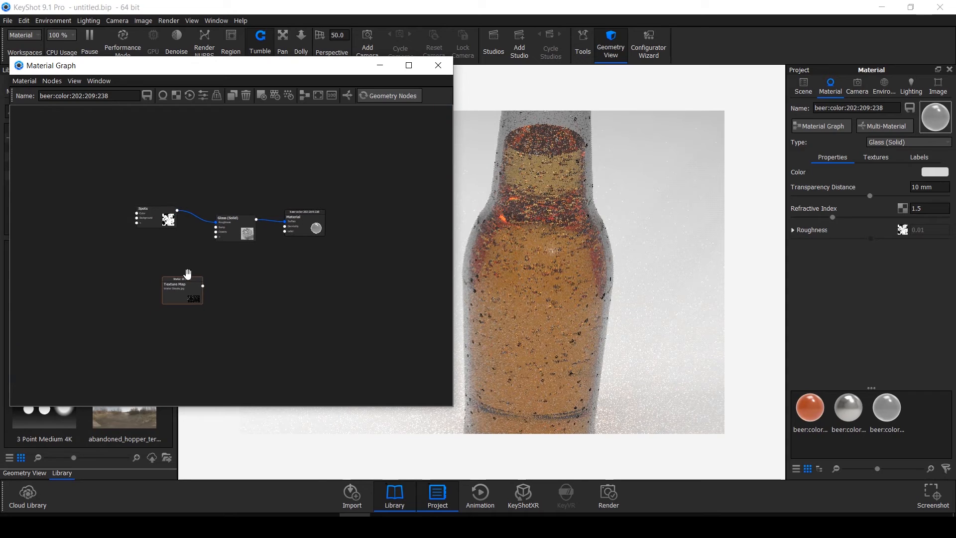
pyautogui.moveTo(169, 292)
pyautogui.mouseDown()
pyautogui.moveTo(36, 241)
pyautogui.moveTo(49, 212)
pyautogui.moveTo(108, 208)
pyautogui.mouseUp()
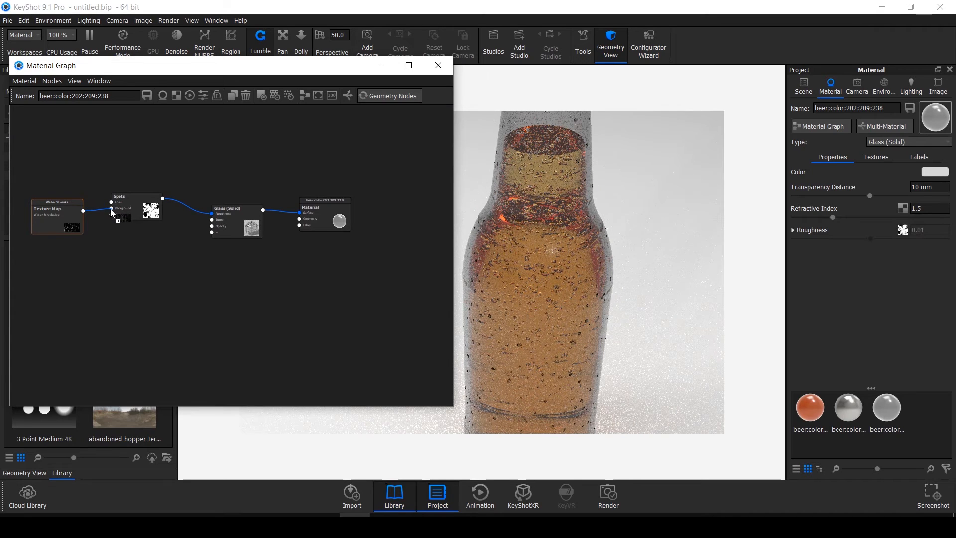
pyautogui.moveTo(110, 209); pyautogui.dragTo(110, 209)
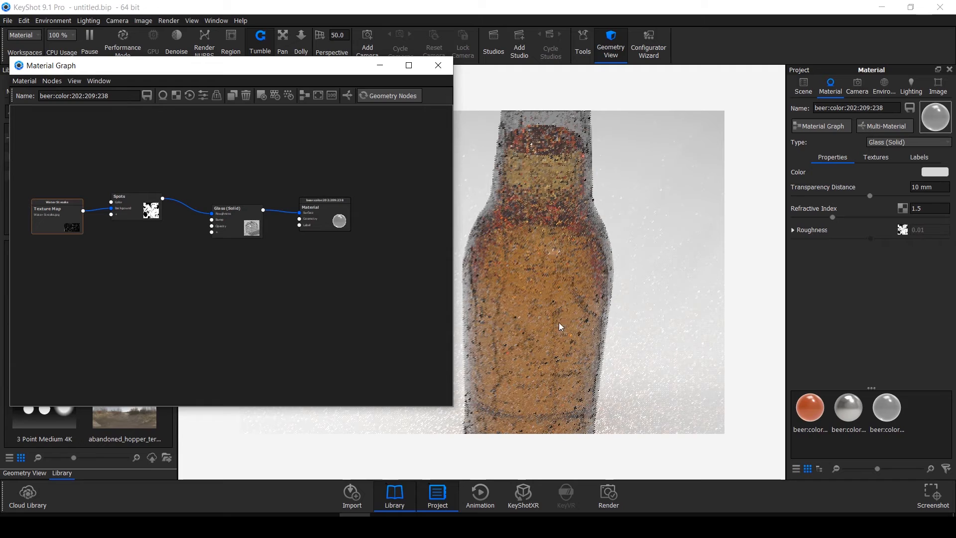
pyautogui.scroll(4, 71, 277)
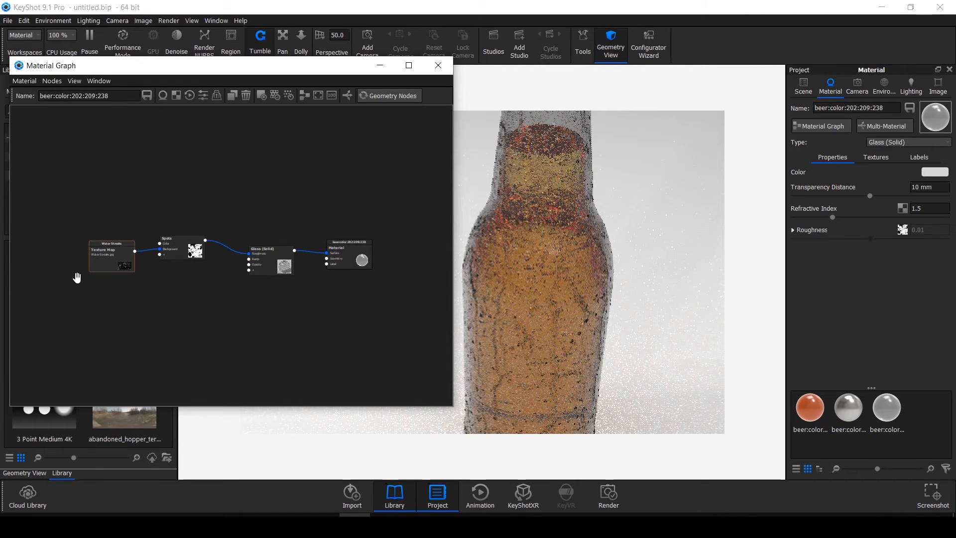
pyautogui.moveTo(167, 248); pyautogui.dragTo(195, 245)
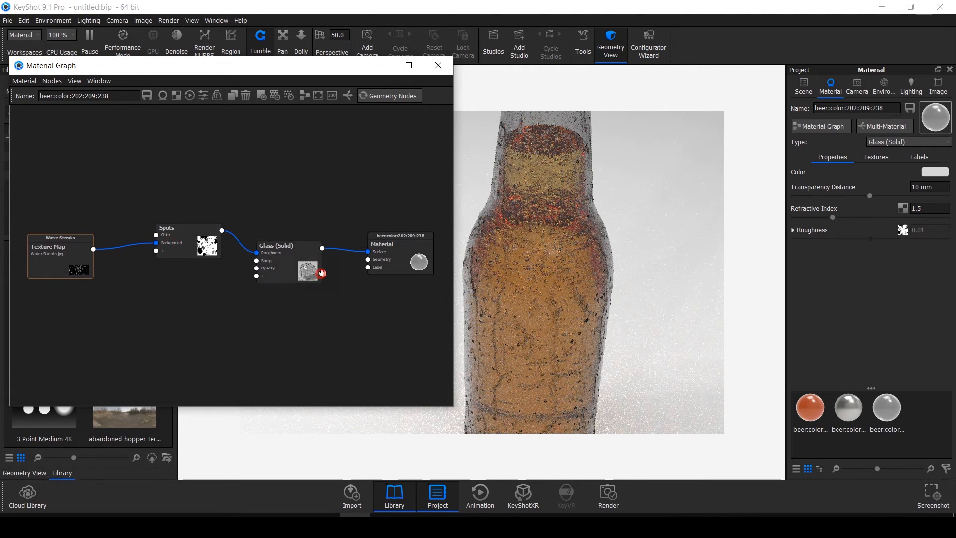
pyautogui.moveTo(320, 275); pyautogui.dragTo(331, 272)
# - Insert a Color To Number node between the Water Streaks texture map and the Spots node's Background input, and preview it on the bottle
pyautogui.rightClick(116, 247)
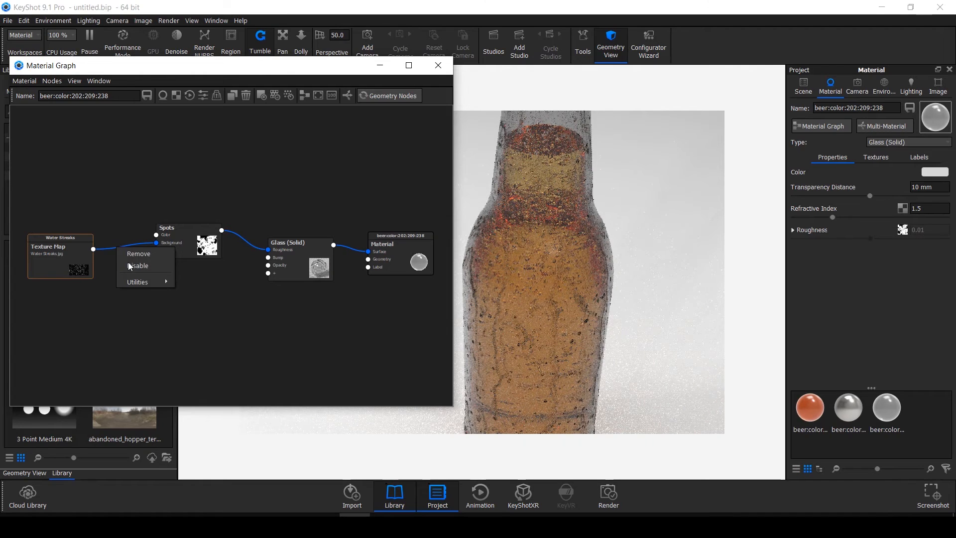
pyautogui.moveTo(172, 279)
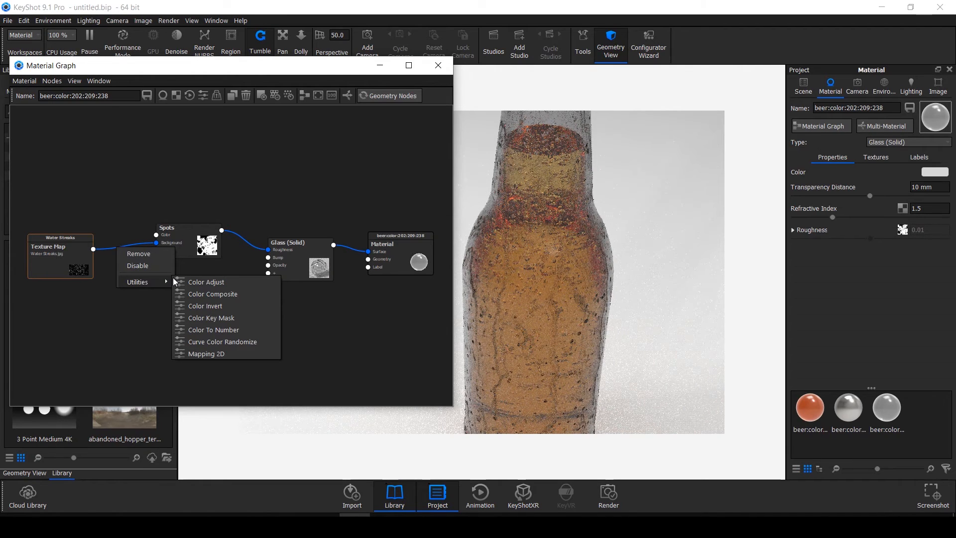
pyautogui.click(234, 253)
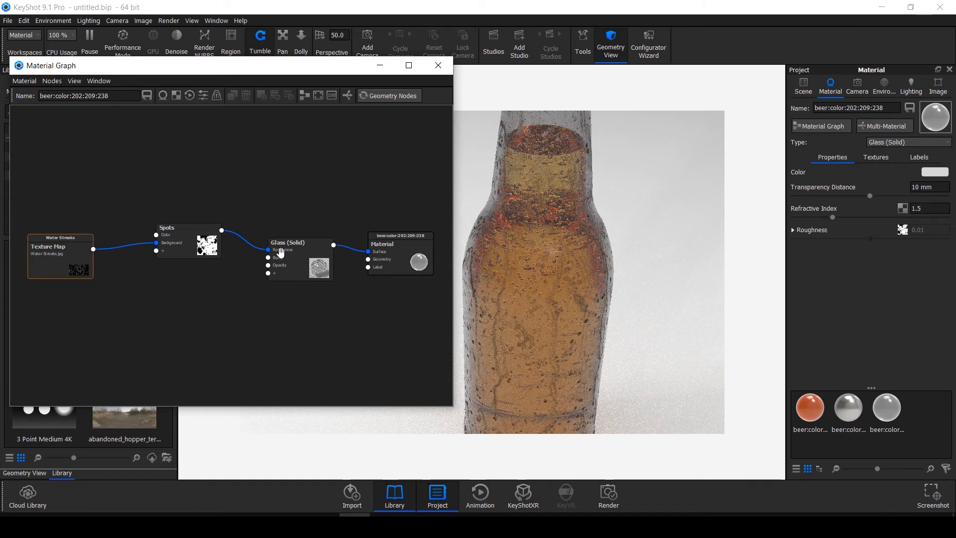
pyautogui.rightClick(127, 245)
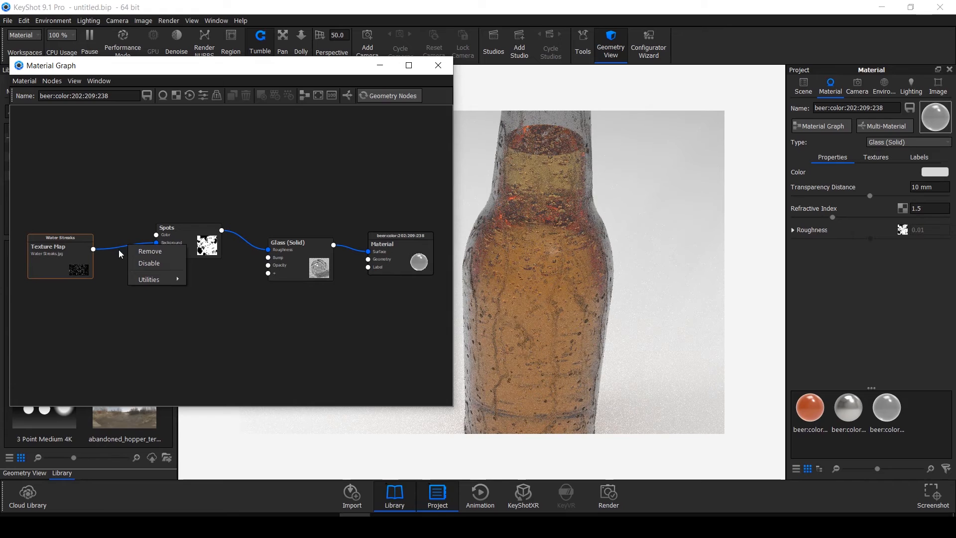
pyautogui.moveTo(159, 278)
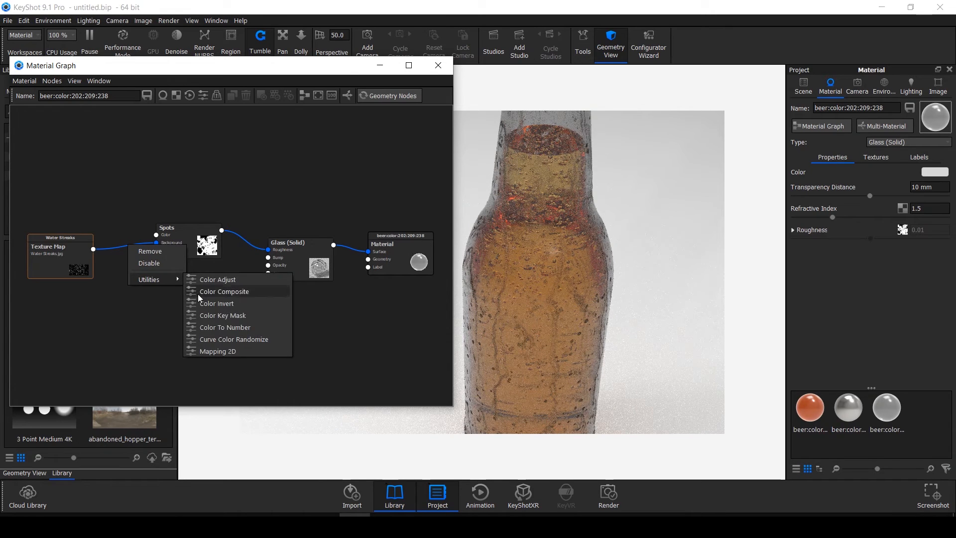
pyautogui.click(215, 328)
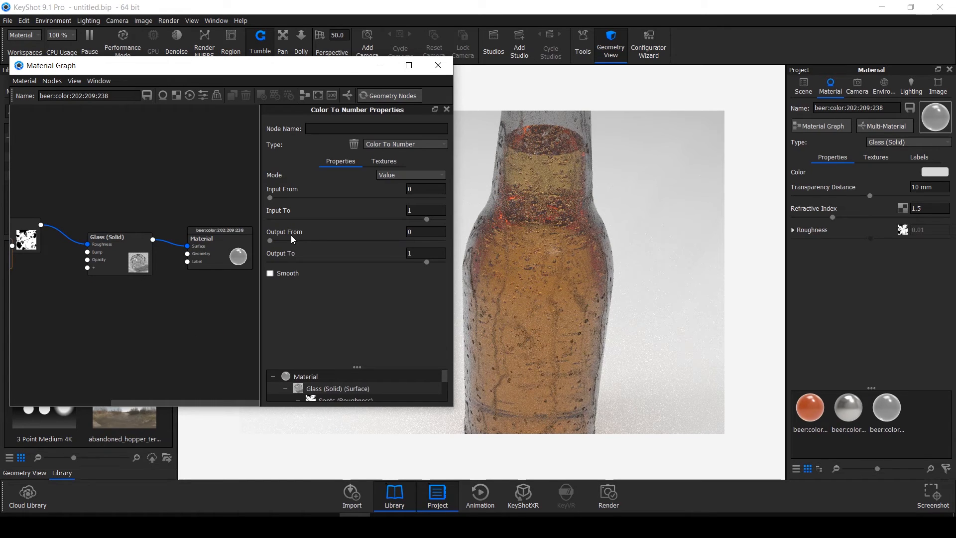
pyautogui.scroll(-4, 40, 229)
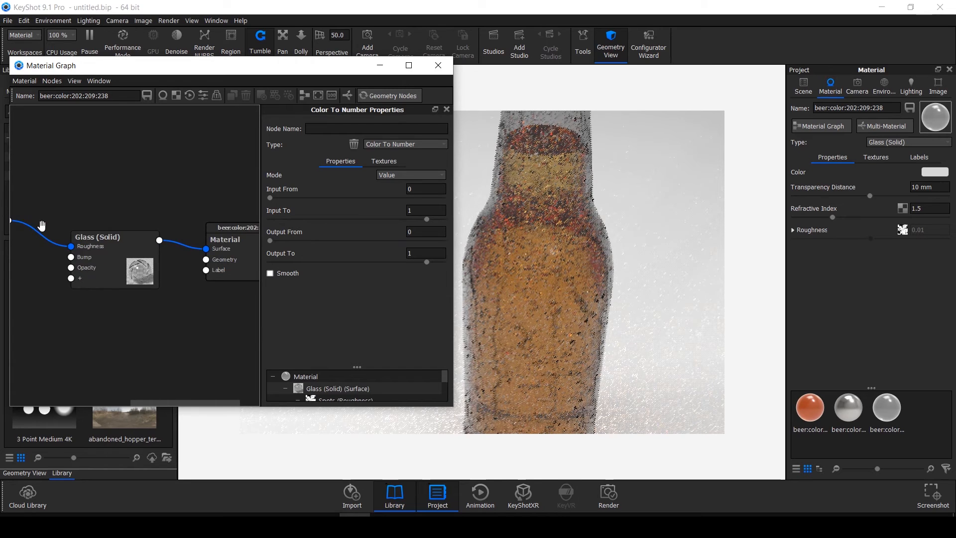
pyautogui.click(69, 252)
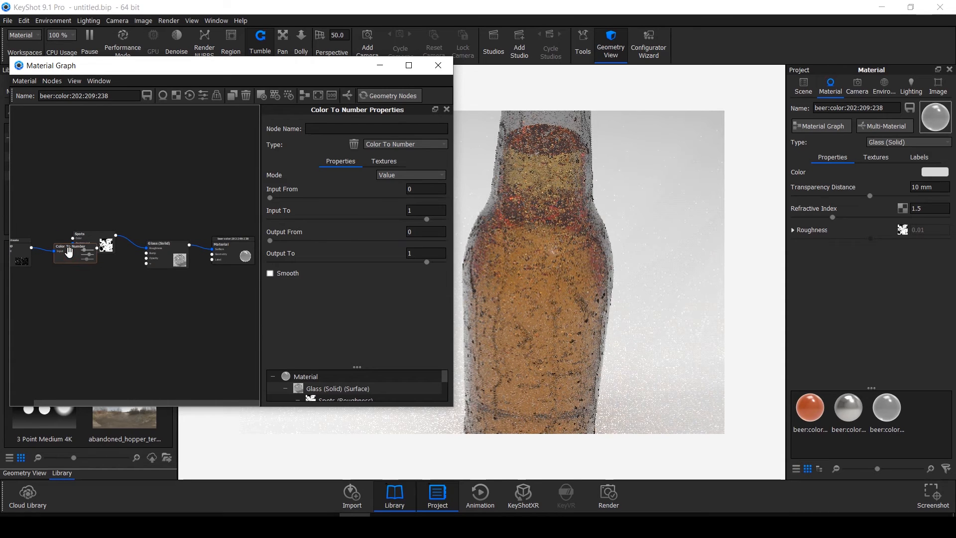
pyautogui.press('c')
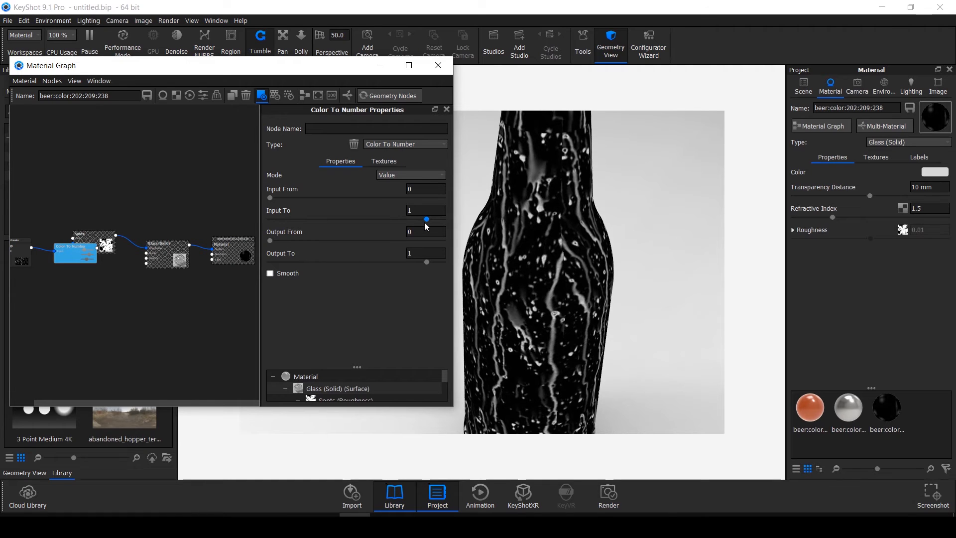
# - Set the Color To Number node's Input To value to 0.015
pyautogui.moveTo(423, 221); pyautogui.dragTo(301, 221)
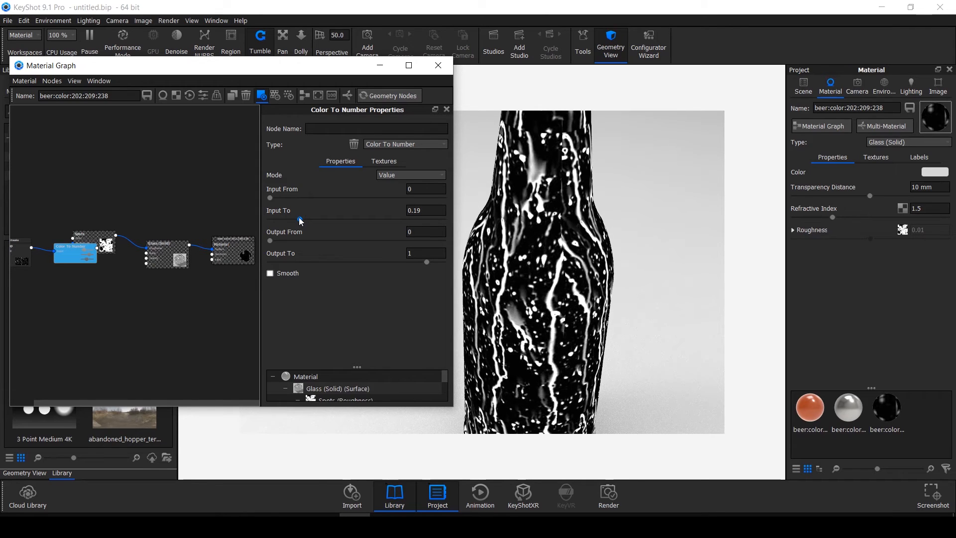
pyautogui.moveTo(299, 218); pyautogui.dragTo(304, 219)
pyautogui.moveTo(428, 210); pyautogui.dragTo(399, 211)
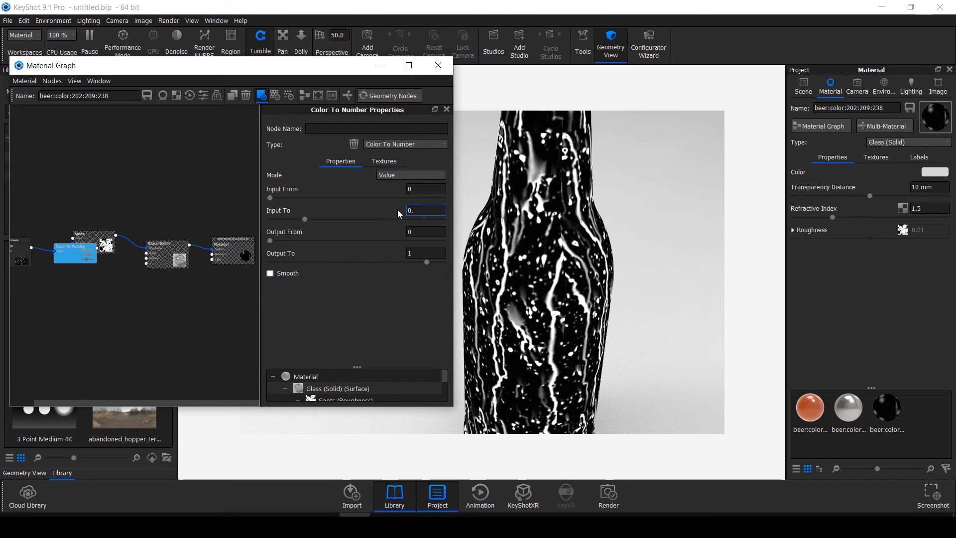
pyautogui.write('0.015')
pyautogui.press('Return')
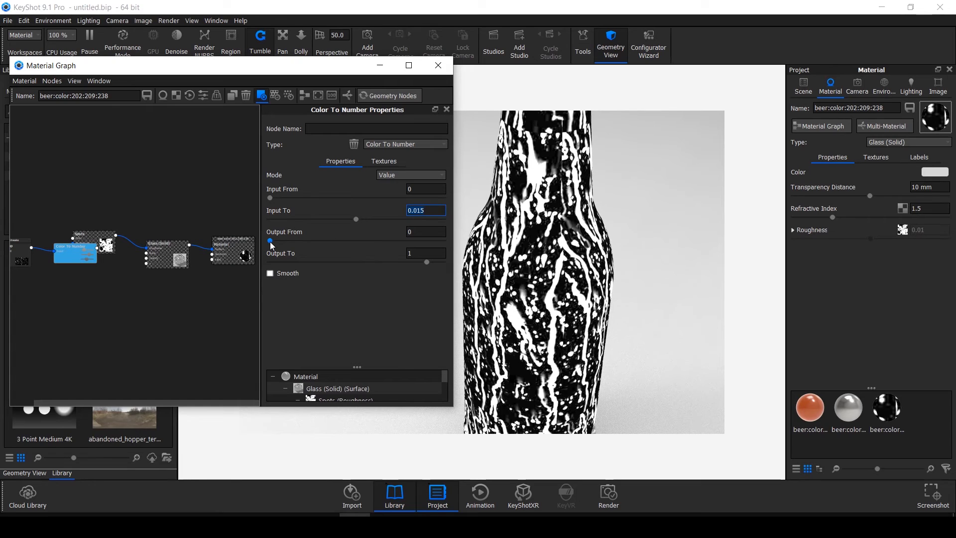
# - Set the Color To Number node's Output From value to 0.15 and end its preview on the bottle
pyautogui.click(423, 229)
pyautogui.write('.15')
pyautogui.press('Return')
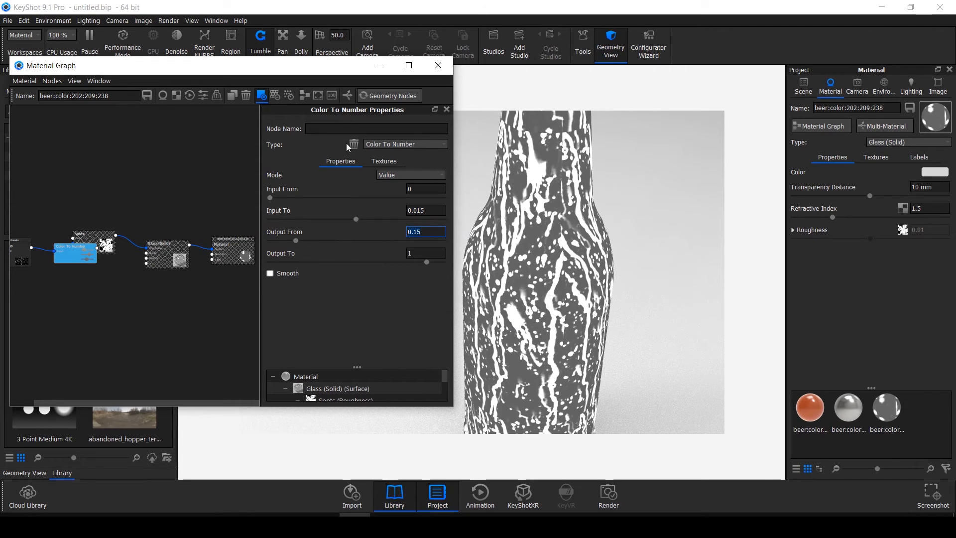
pyautogui.click(82, 249)
pyautogui.press('c')
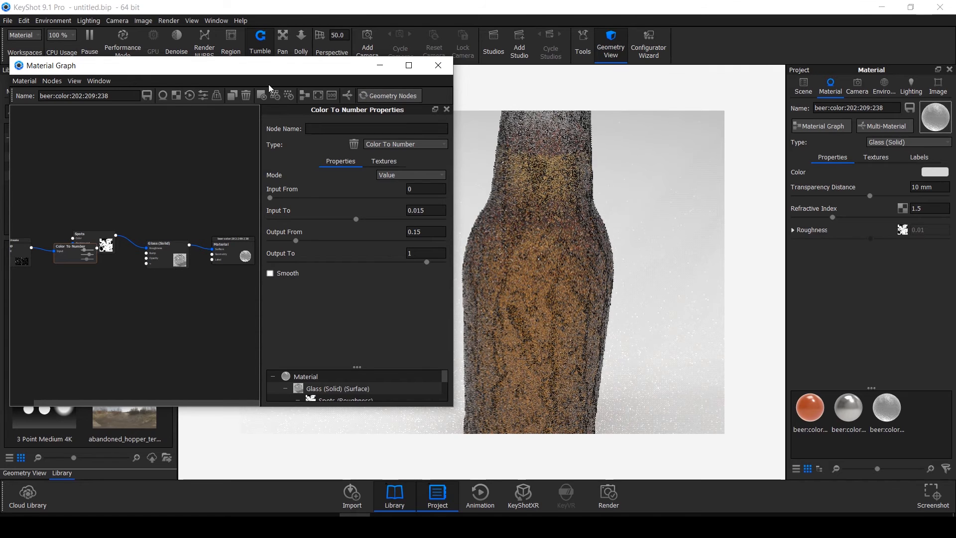
# - Move the Glass (Solid), Spots and Color To Number nodes higher in the material graph, clear of the Material node's row
pyautogui.scroll(-5, 522, 268)
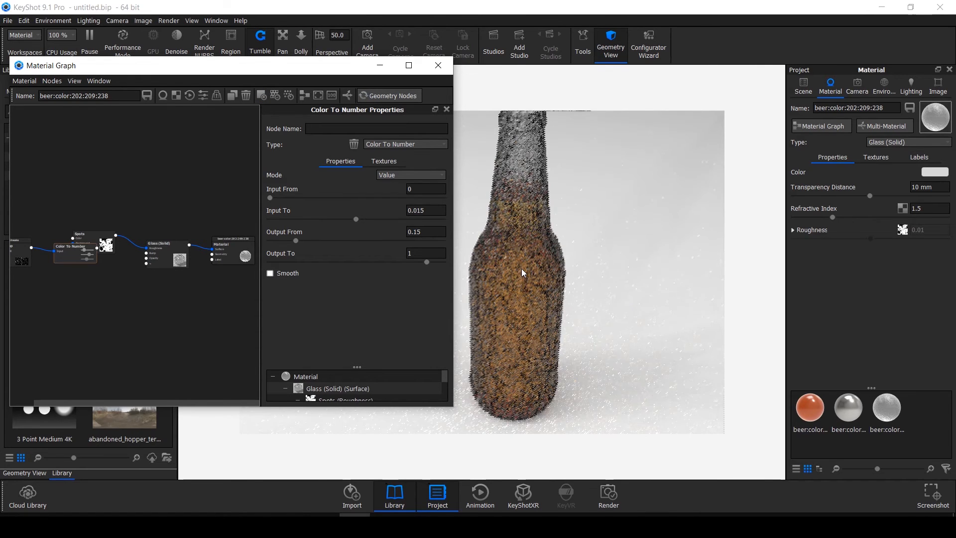
pyautogui.scroll(-2, 522, 268)
pyautogui.moveTo(522, 267); pyautogui.dragTo(519, 239)
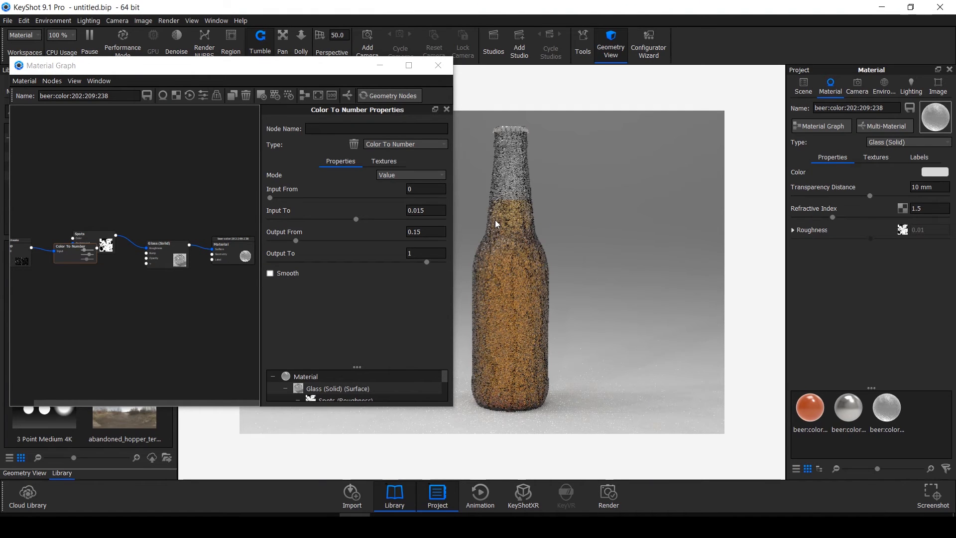
pyautogui.scroll(1, 131, 257)
pyautogui.moveTo(149, 263); pyautogui.dragTo(115, 205)
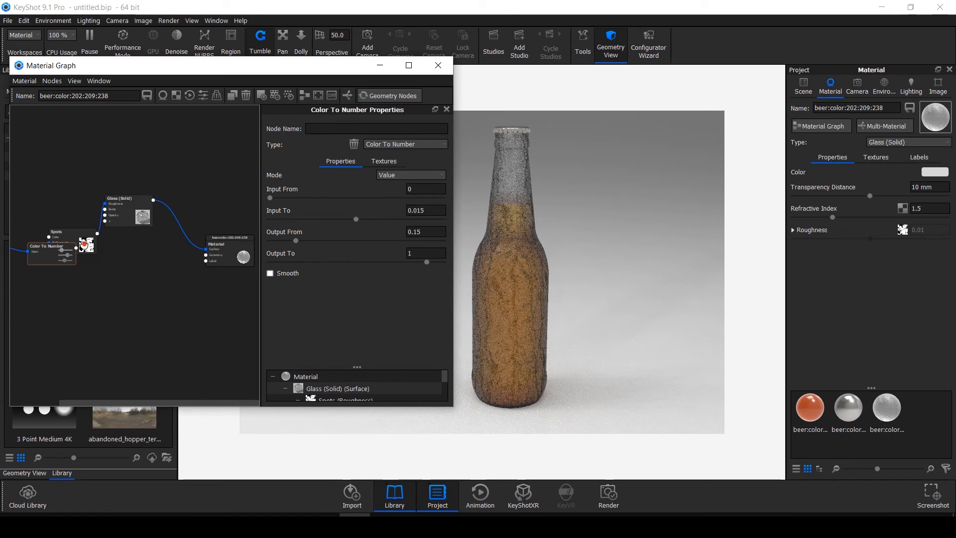
pyautogui.moveTo(84, 244); pyautogui.dragTo(65, 179)
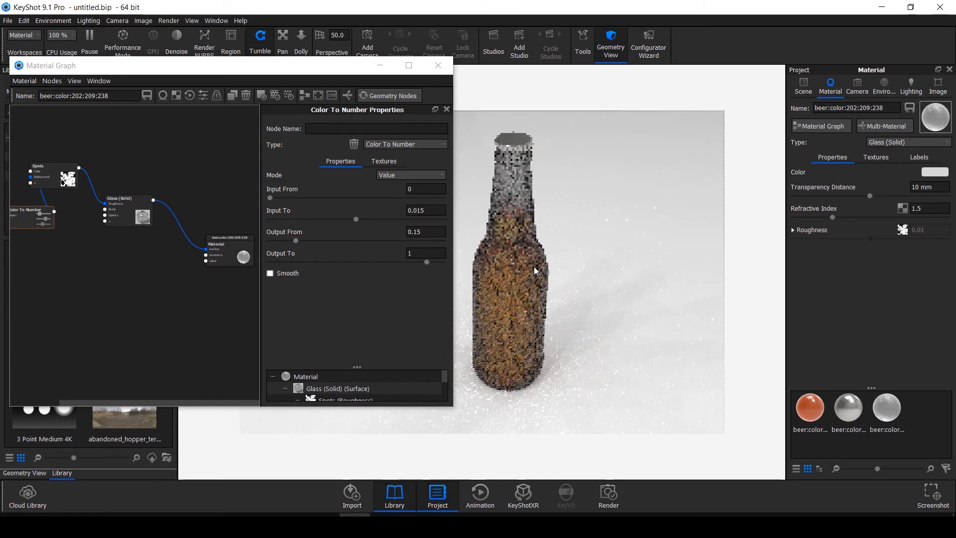
pyautogui.moveTo(533, 267); pyautogui.dragTo(492, 290)
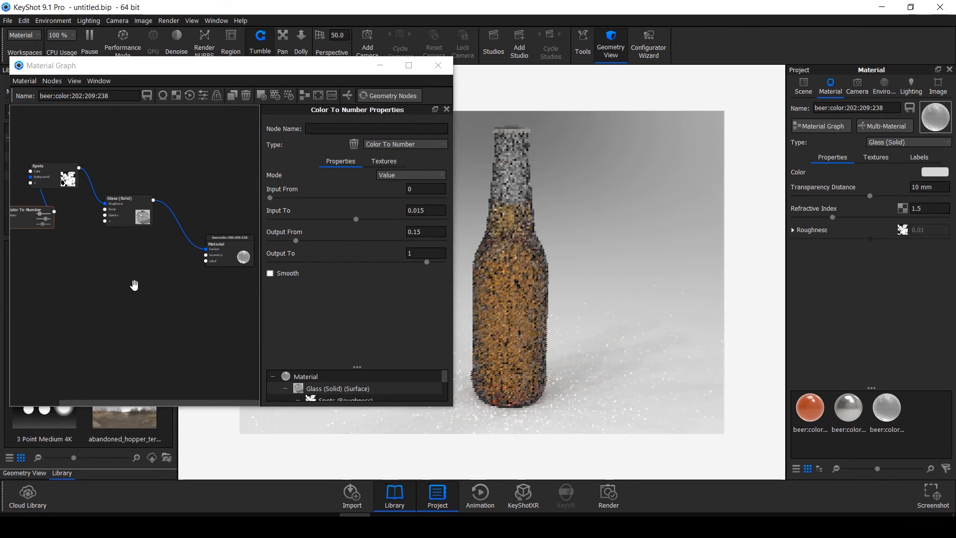
# - Add a Displace geometry node to the material graph and place it below the Glass (Solid) node
pyautogui.rightClick(104, 293)
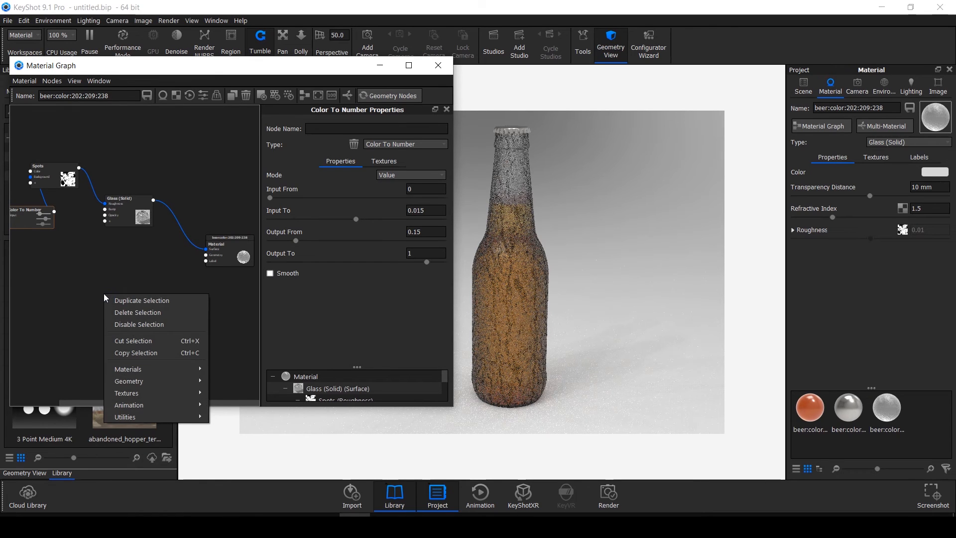
pyautogui.moveTo(157, 384)
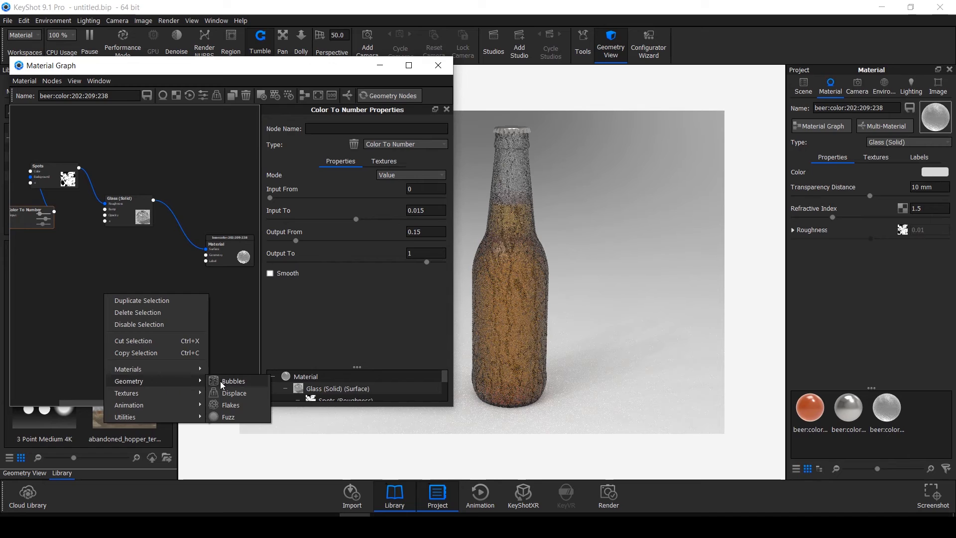
pyautogui.click(234, 393)
pyautogui.moveTo(142, 306); pyautogui.dragTo(137, 274)
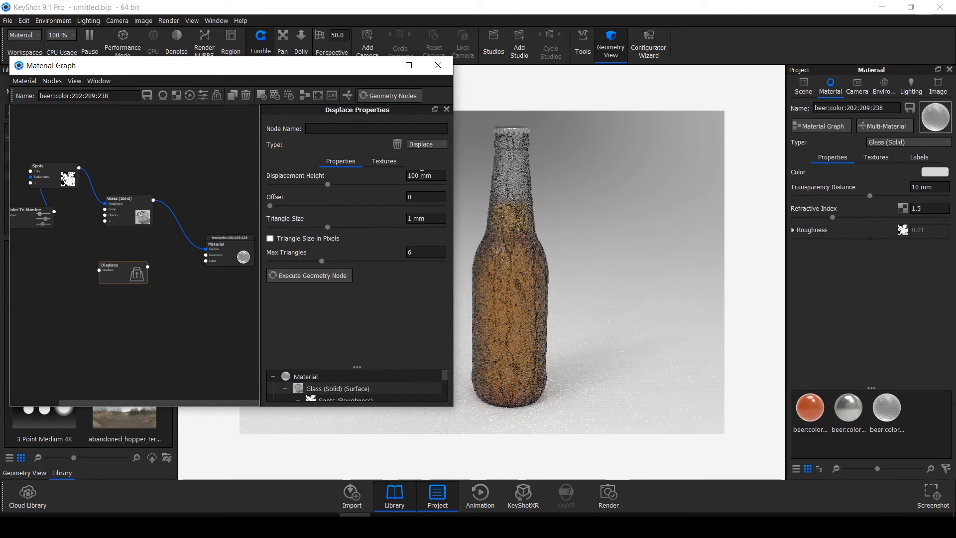
# - Set the Displace node's displacement height to 1 mm and its triangle size to 0.05 mm
pyautogui.click(416, 174)
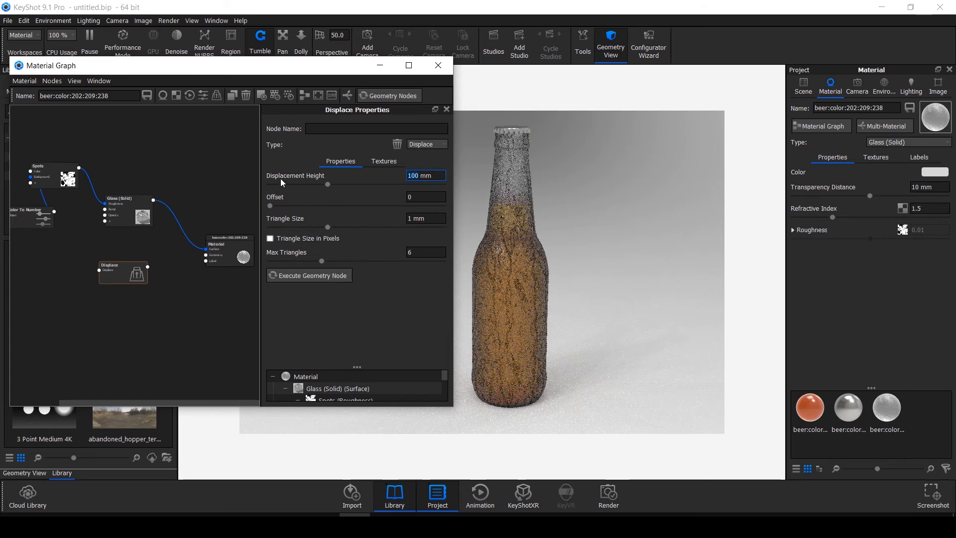
pyautogui.press('BackSpace')
pyautogui.press('BackSpace')
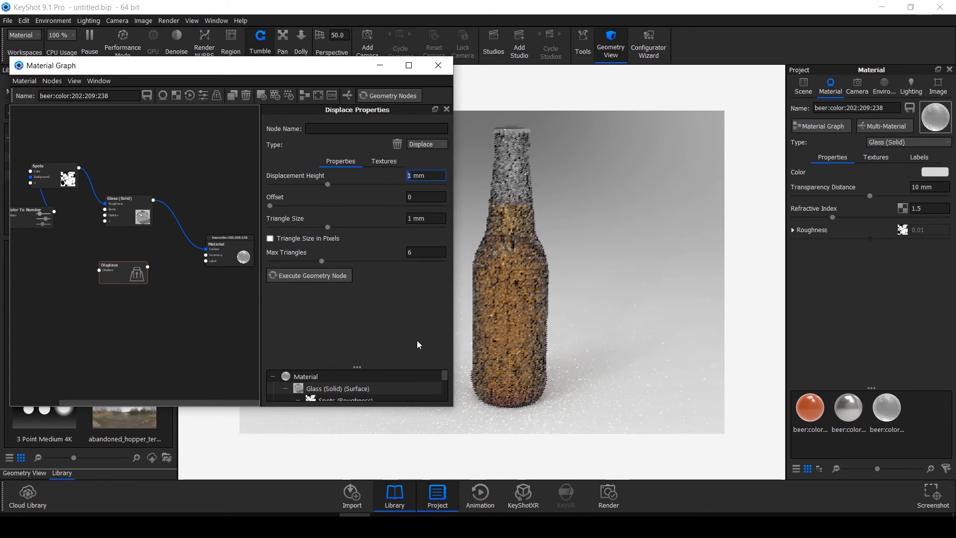
pyautogui.click(411, 218)
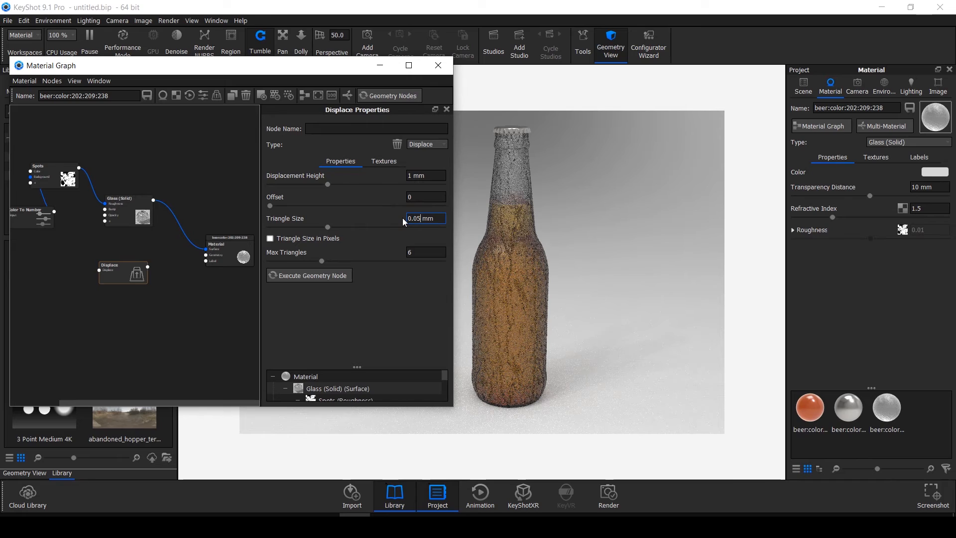
pyautogui.press('Return')
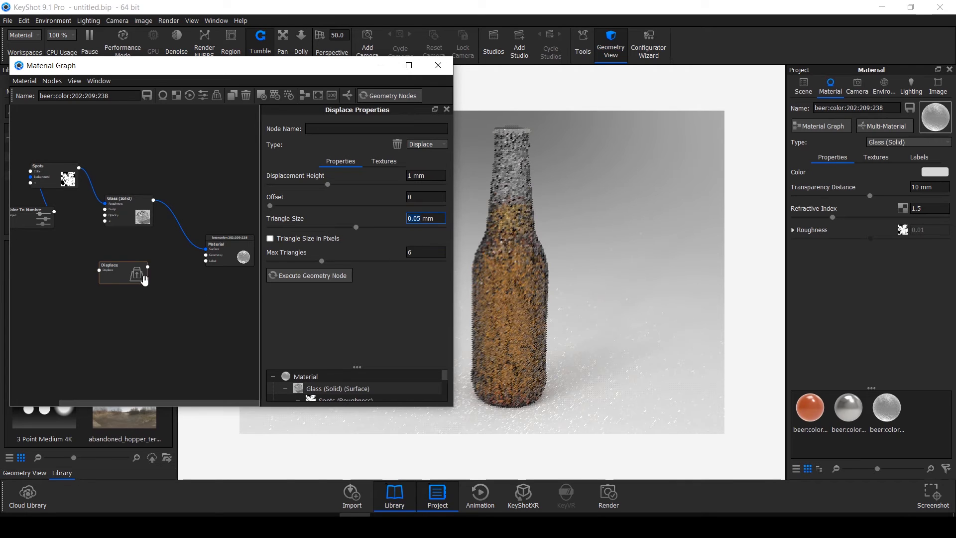
# - Connect the Displace node to the Geometry input of the Material node
pyautogui.scroll(-1, 128, 289)
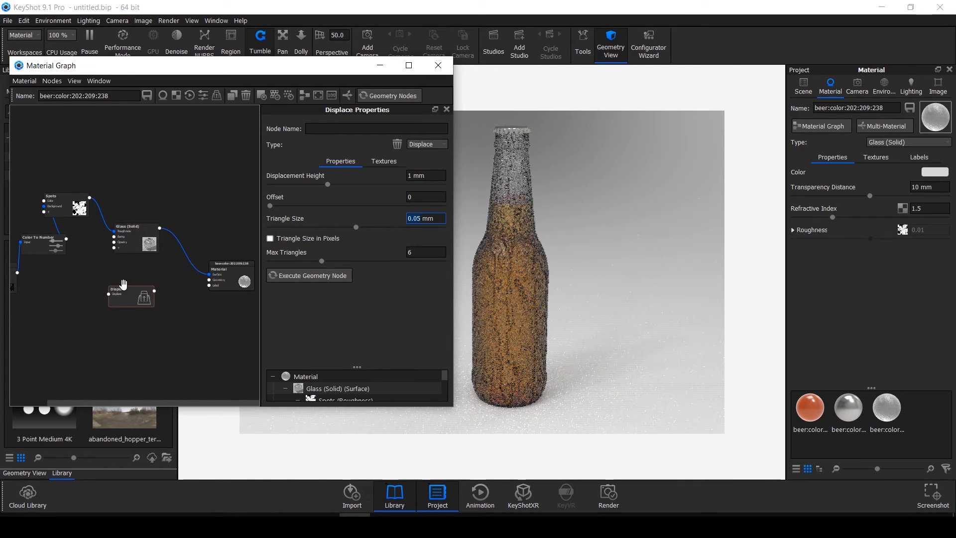
pyautogui.moveTo(154, 292); pyautogui.dragTo(209, 283)
pyautogui.scroll(-2, 194, 269)
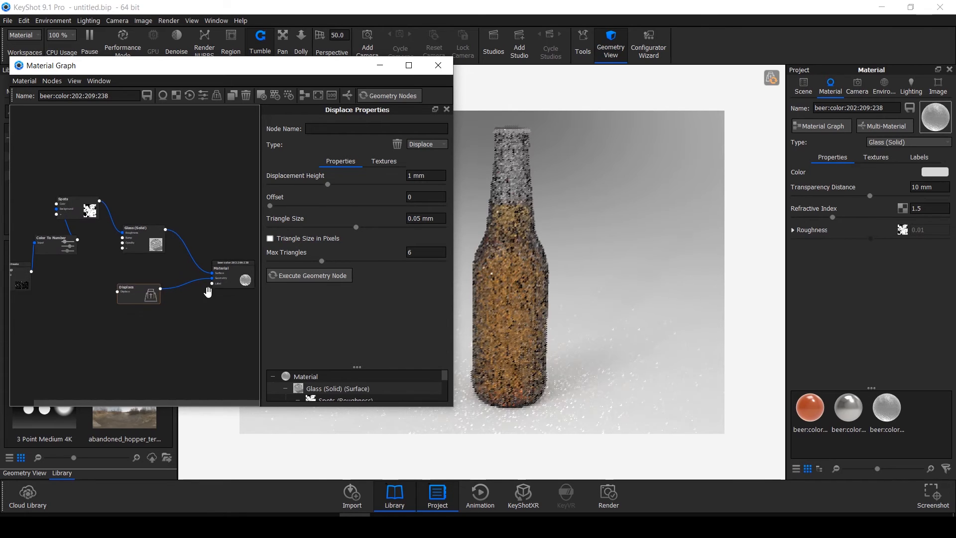
# - Add a second Spots texture node near the Displace node in the material graph and preview its texture on the bottle
pyautogui.scroll(3, 164, 311)
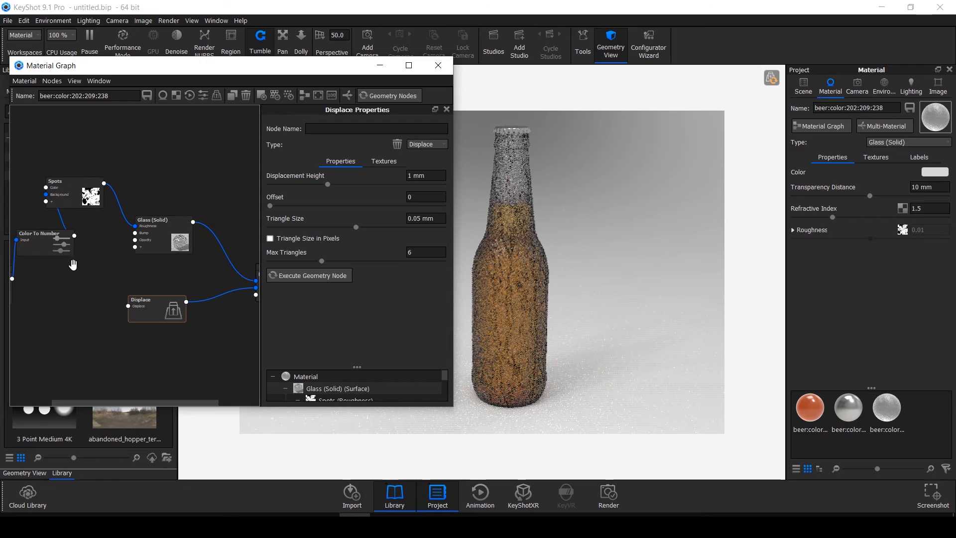
pyautogui.rightClick(36, 279)
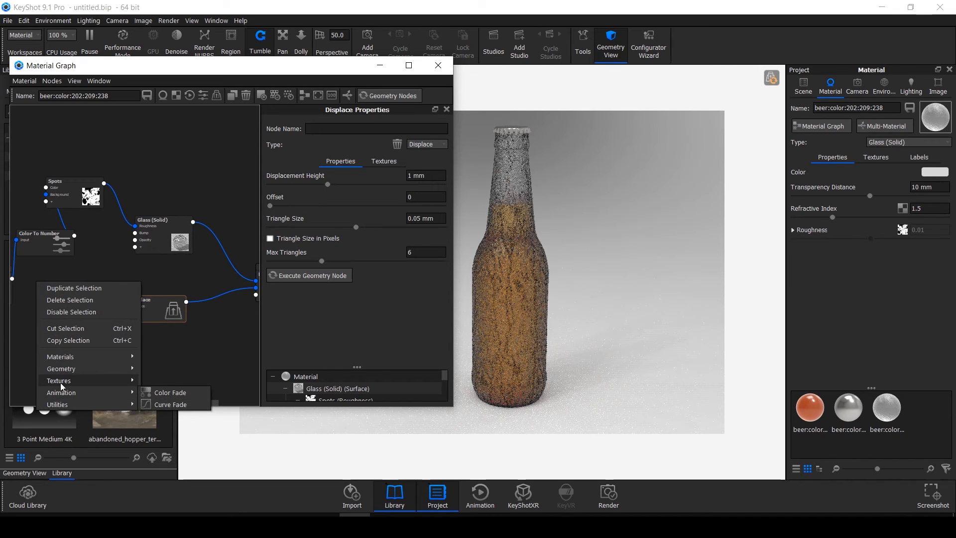
pyautogui.moveTo(60, 382)
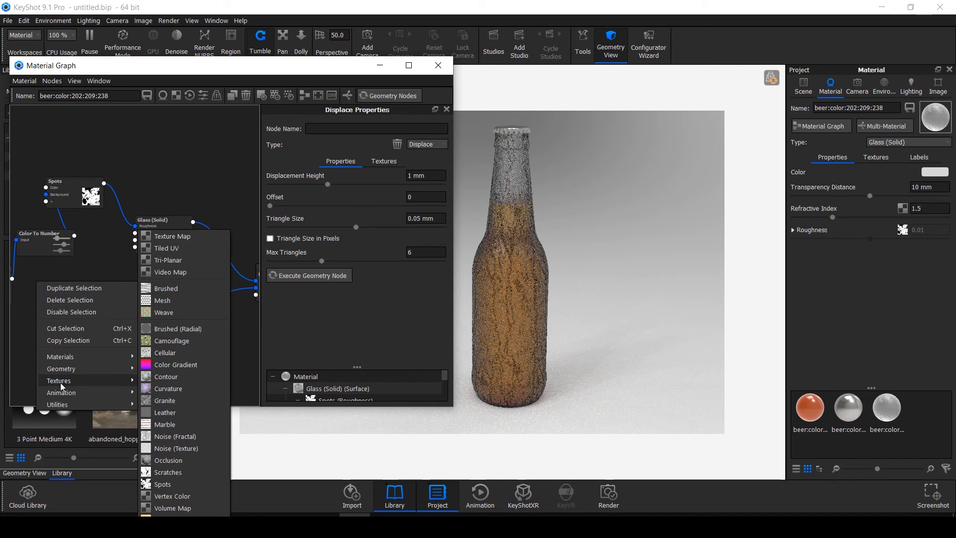
pyautogui.click(177, 485)
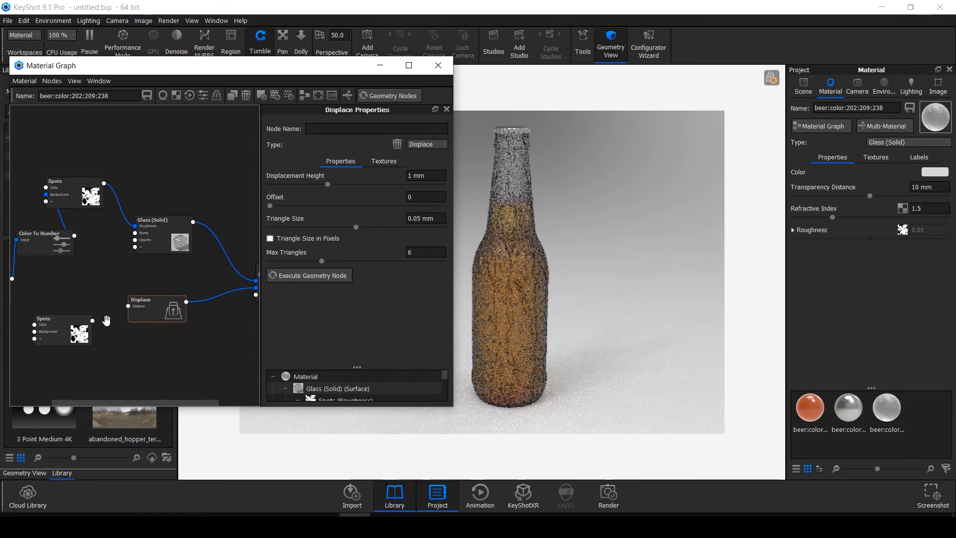
pyautogui.click(73, 333)
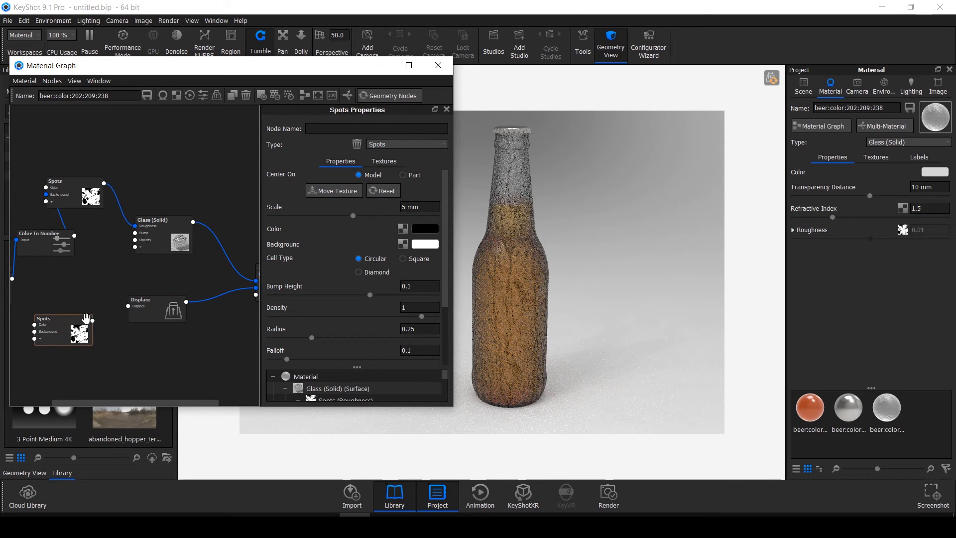
pyautogui.press('c')
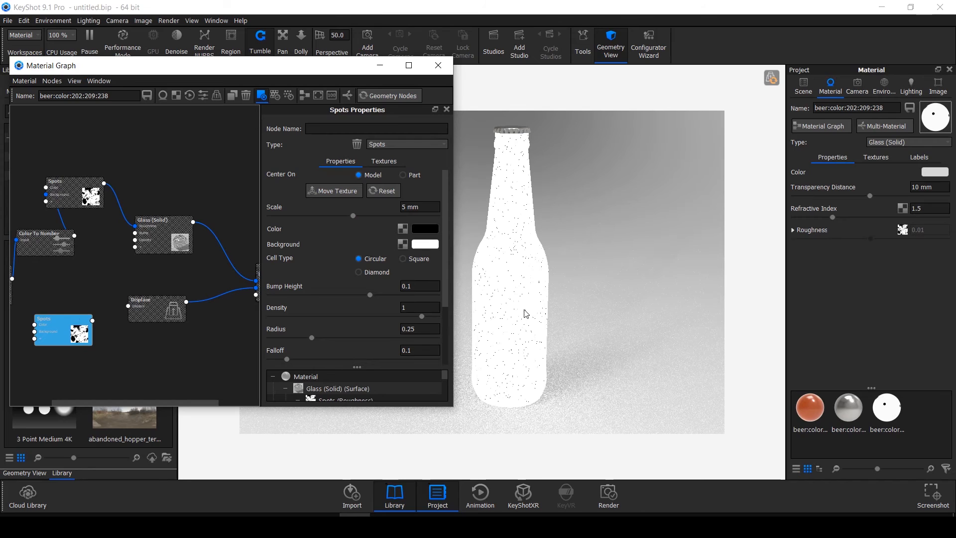
# - Set the new Spots texture's scale to 10 mm and its radius to 0.5
pyautogui.click(406, 207)
pyautogui.write('10')
pyautogui.press('Return')
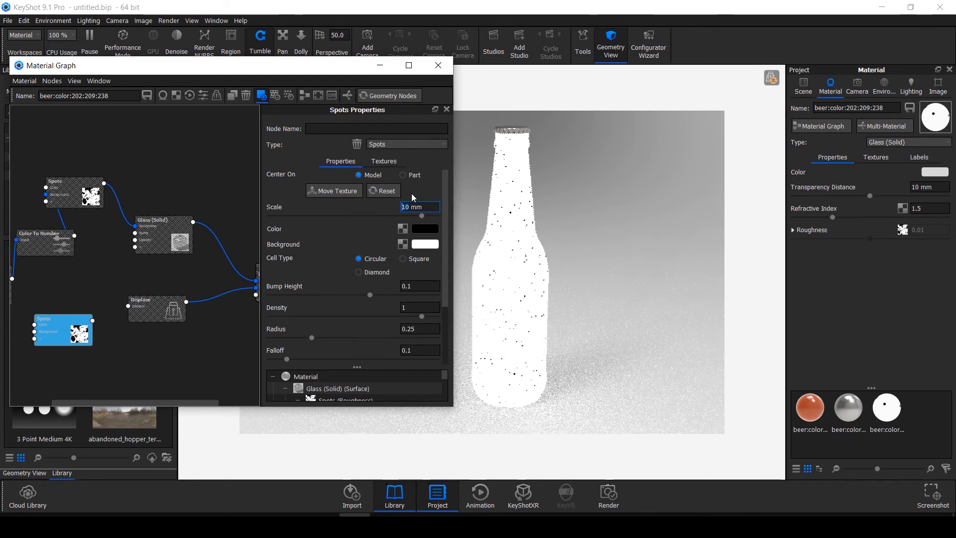
pyautogui.click(410, 328)
pyautogui.press('BackSpace')
pyautogui.press('Return')
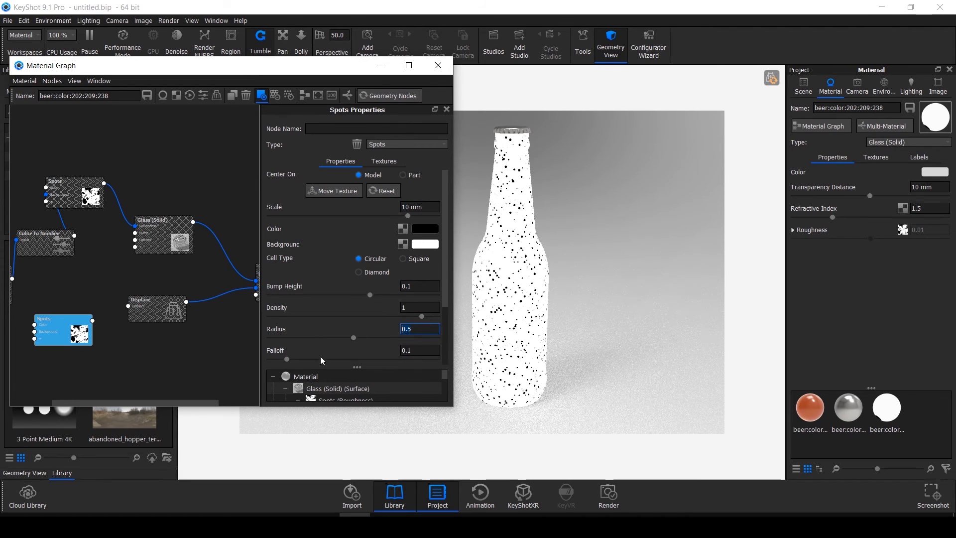
# - Set the new Spots texture's density to 0.25, turn off its Sync option and end the texture preview
pyautogui.scroll(-2, 345, 337)
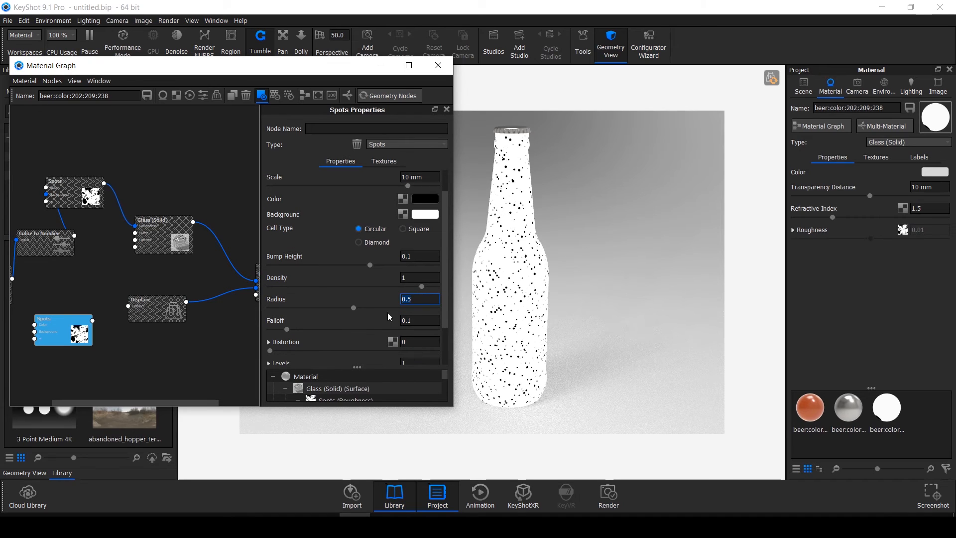
pyautogui.click(414, 278)
pyautogui.write('0.5')
pyautogui.press('Return')
pyautogui.write('0.25')
pyautogui.press('Return')
pyautogui.scroll(-2, 324, 300)
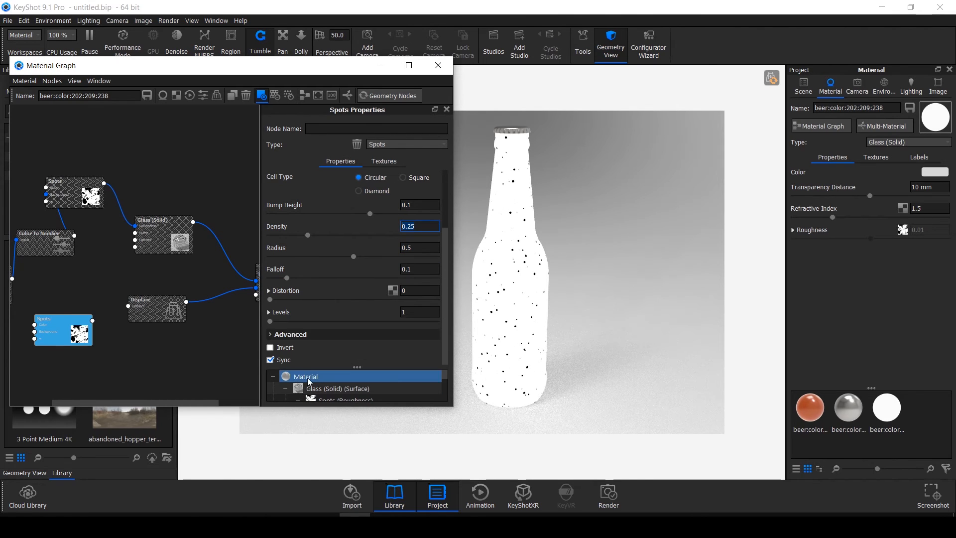
pyautogui.click(271, 359)
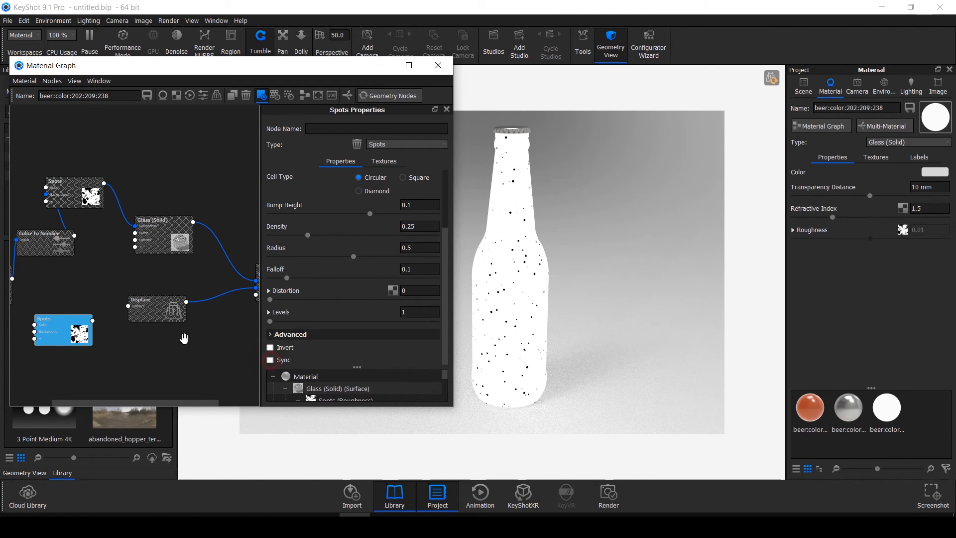
pyautogui.press('c')
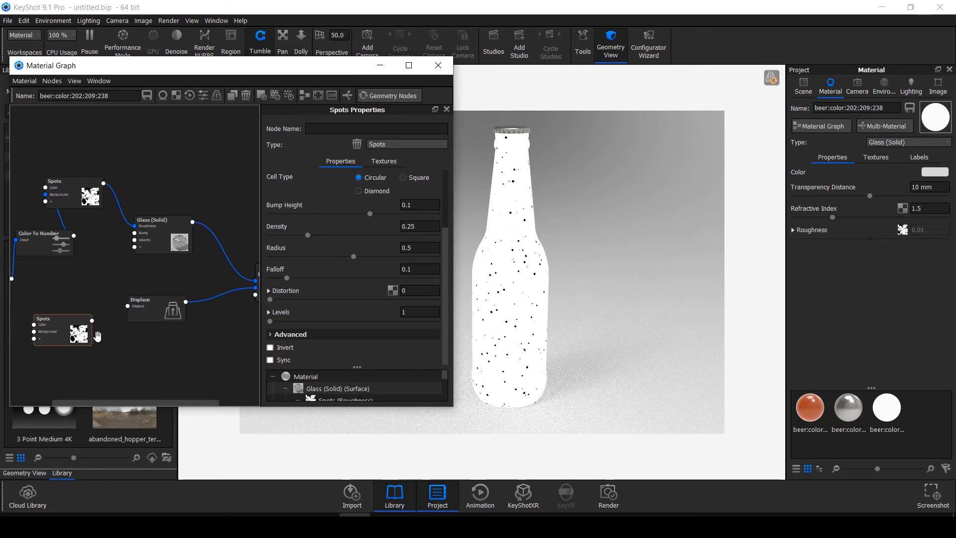
# - Connect the new Spots node to the Displace input of the Displace node and execute the geometry nodes
pyautogui.moveTo(92, 321); pyautogui.dragTo(128, 306)
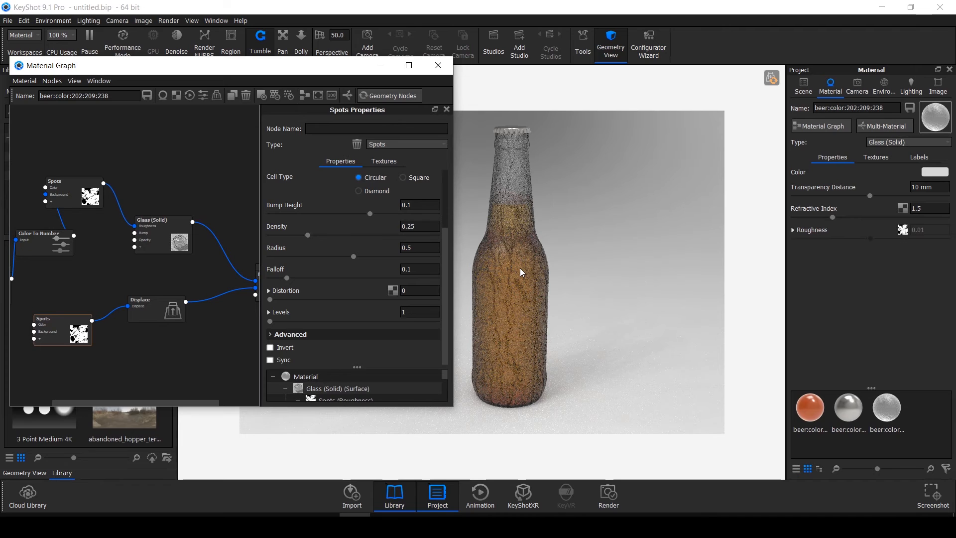
pyautogui.click(406, 97)
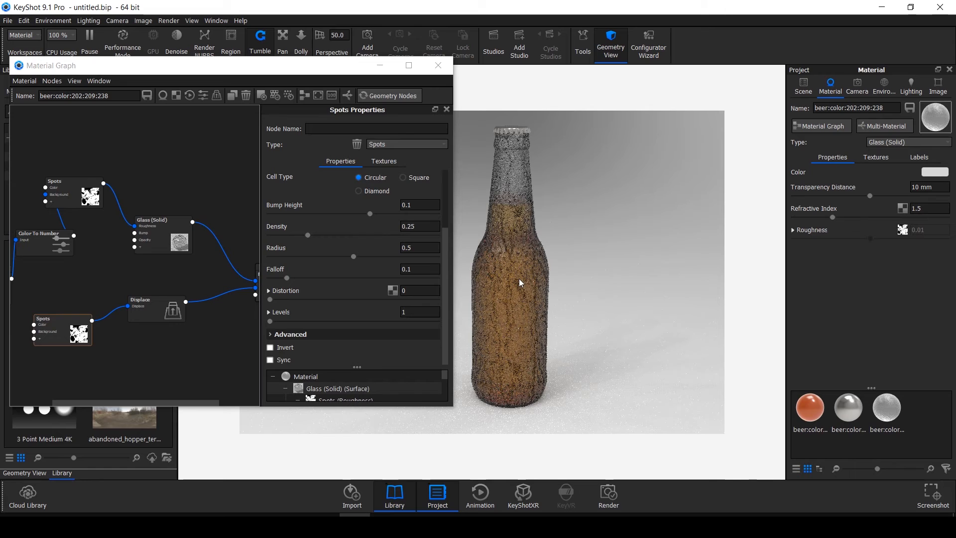
pyautogui.scroll(3, 513, 255)
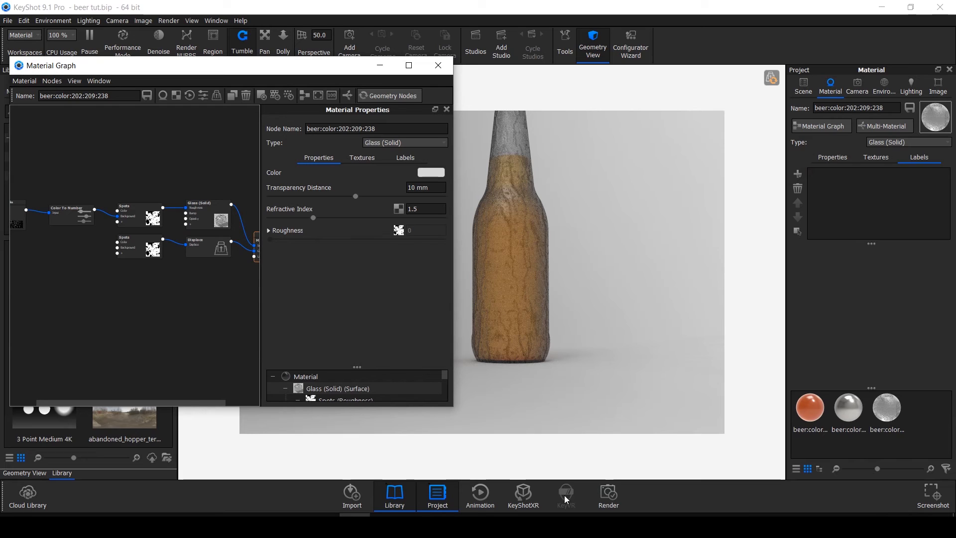
# - Look at the Corona Extra label artwork in the image viewer and switch to the beer folder in File Explorer
pyautogui.moveTo(572, 517)
pyautogui.click(704, 473)
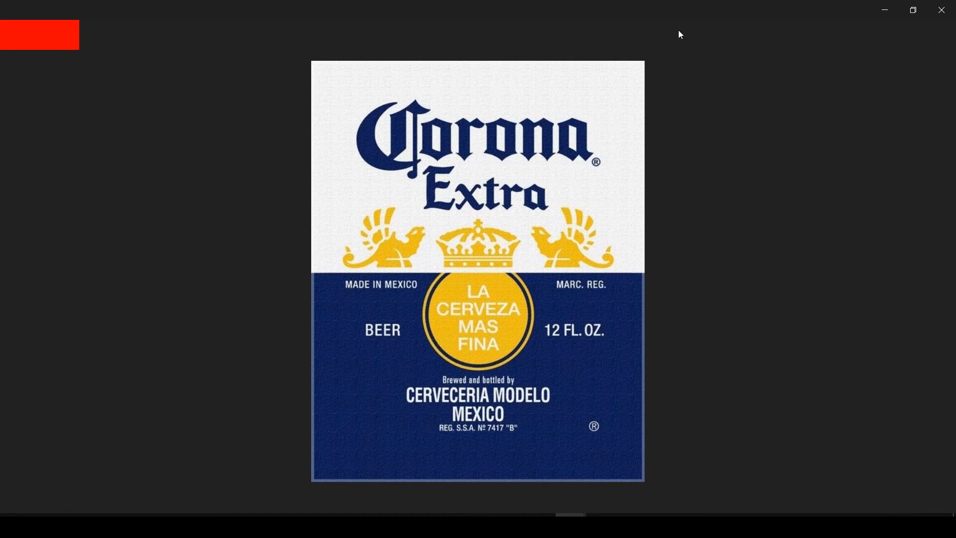
pyautogui.click(884, 10)
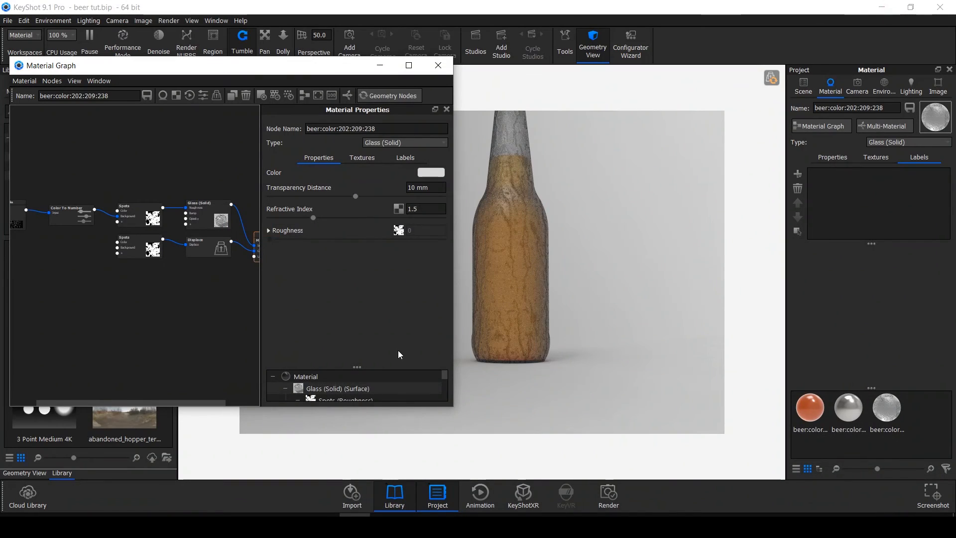
pyautogui.moveTo(50, 526)
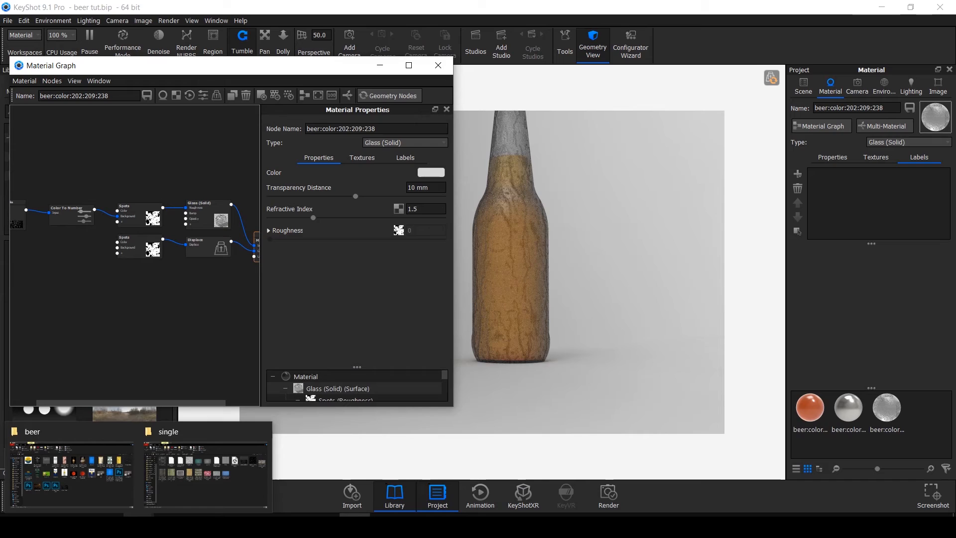
pyautogui.click(53, 479)
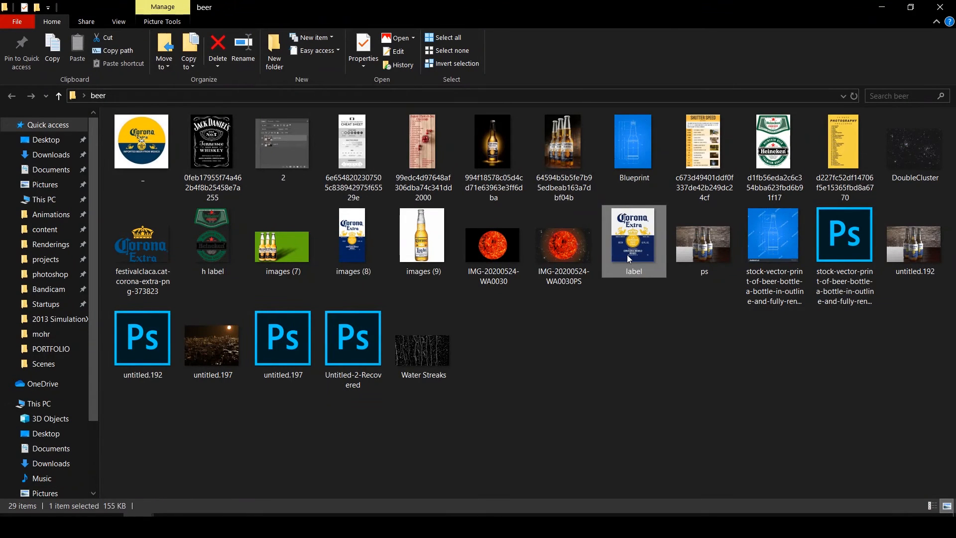
# - Apply the image named label to the bottle glass as an added label and enlarge it to span the bottle's width
pyautogui.moveTo(629, 234)
pyautogui.mouseDown()
pyautogui.moveTo(548, 325)
pyautogui.moveTo(391, 414)
pyautogui.moveTo(354, 485)
pyautogui.moveTo(354, 526)
pyautogui.moveTo(510, 288)
pyautogui.mouseUp()
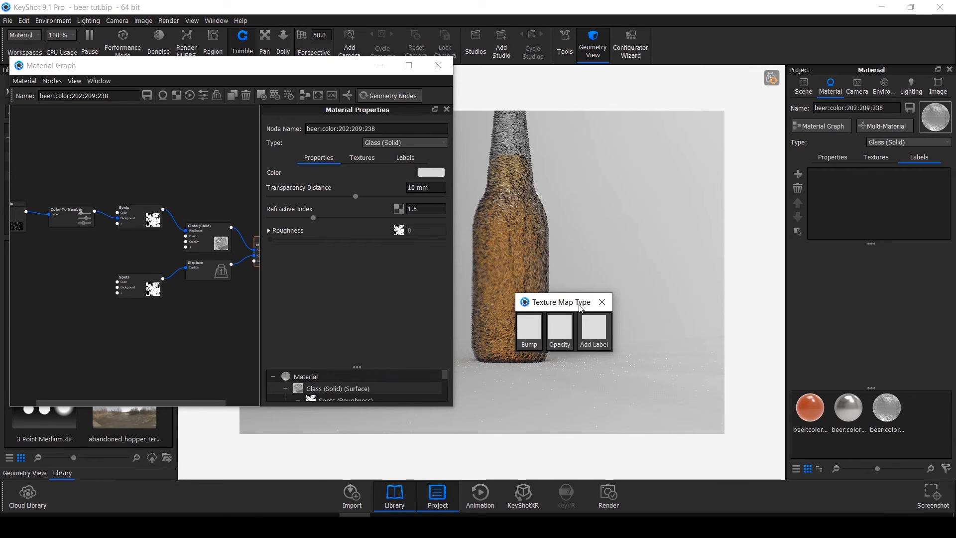
pyautogui.click(599, 330)
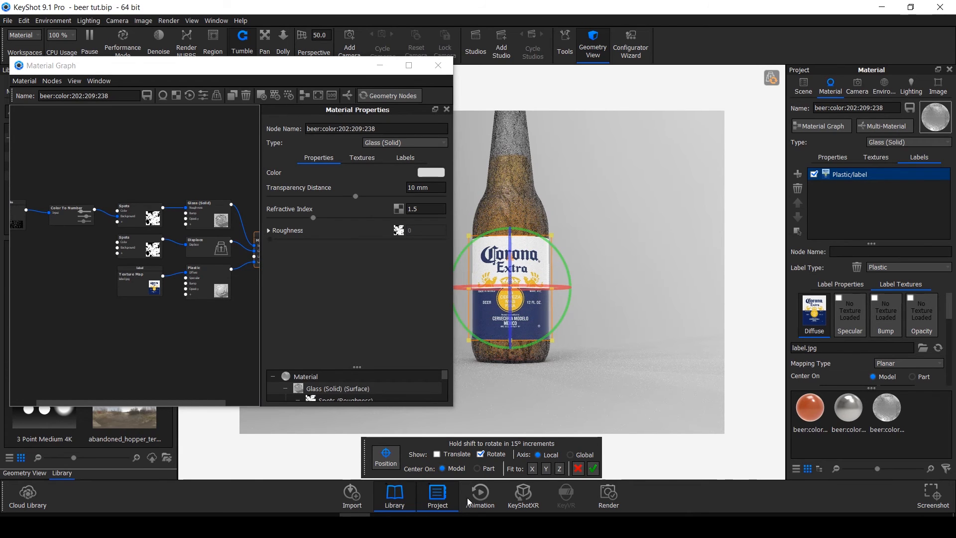
pyautogui.click(436, 454)
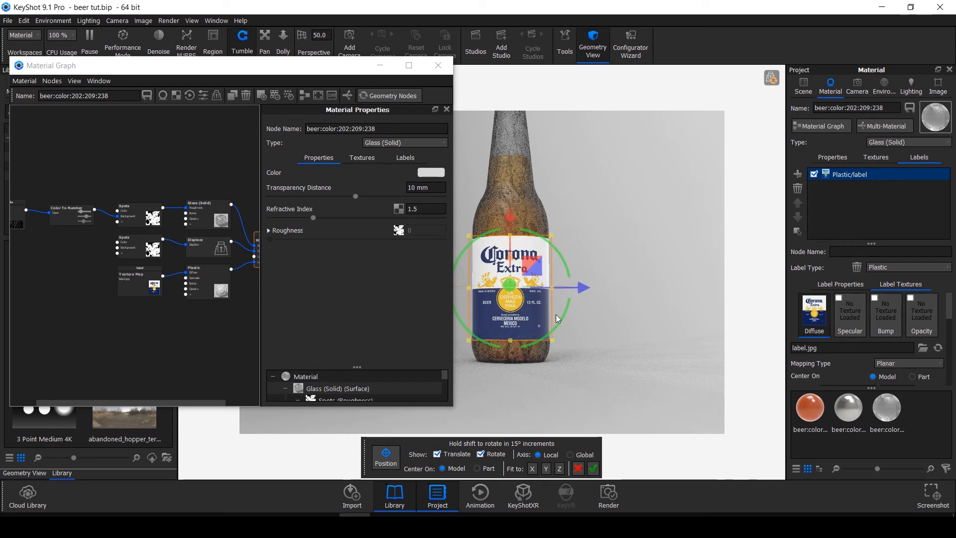
pyautogui.moveTo(551, 234); pyautogui.dragTo(558, 227)
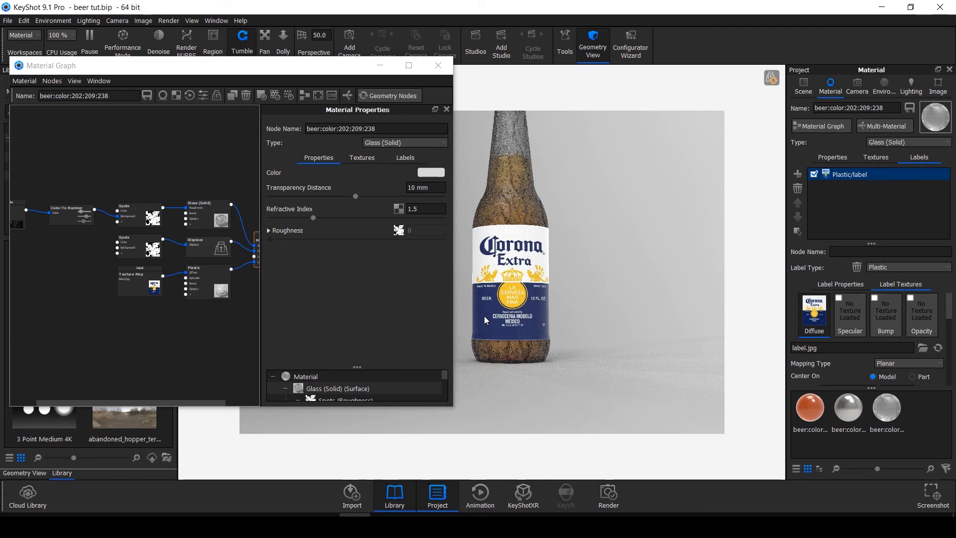
# - Inspect the bottle's back and turn off the Two Sided option of the label's texture map
pyautogui.moveTo(484, 316); pyautogui.dragTo(817, 343)
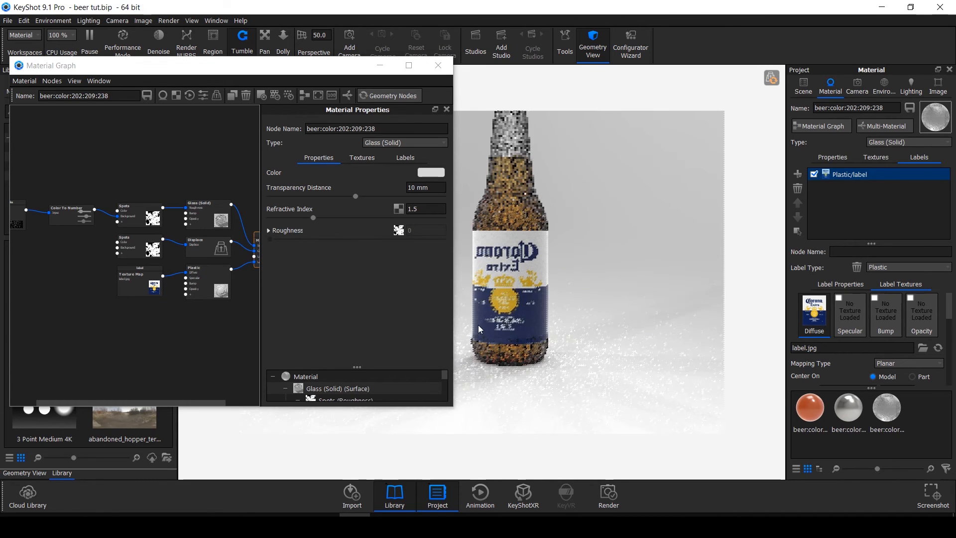
pyautogui.moveTo(503, 295); pyautogui.dragTo(583, 288)
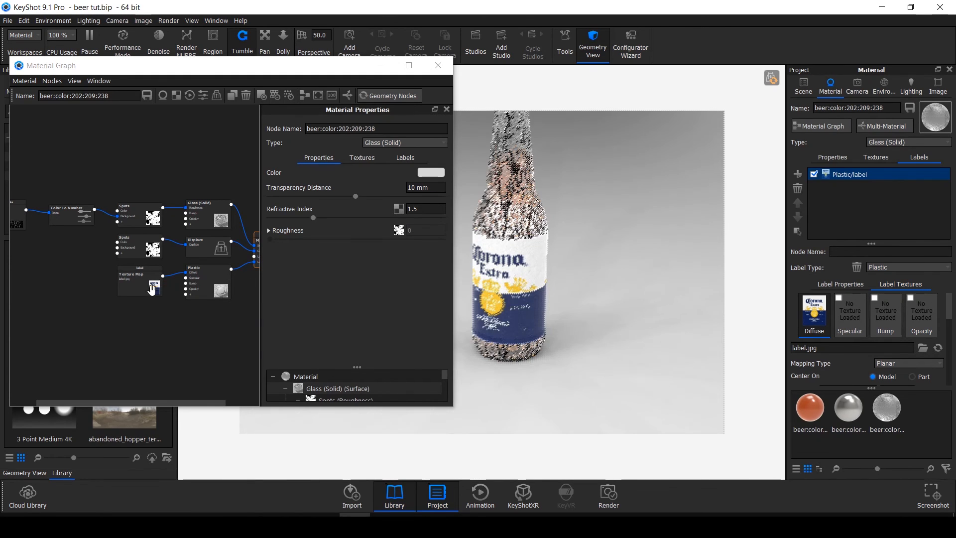
pyautogui.click(141, 293)
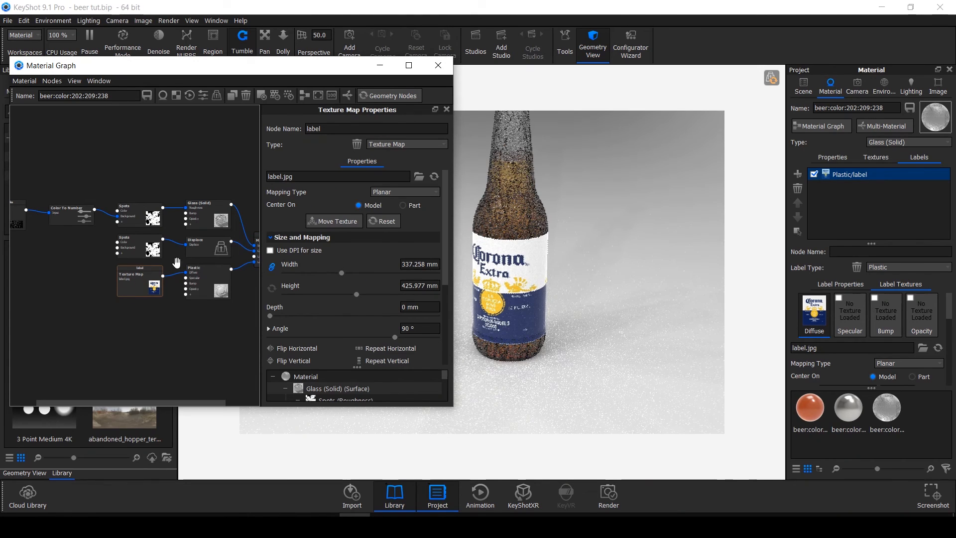
pyautogui.scroll(-2, 378, 308)
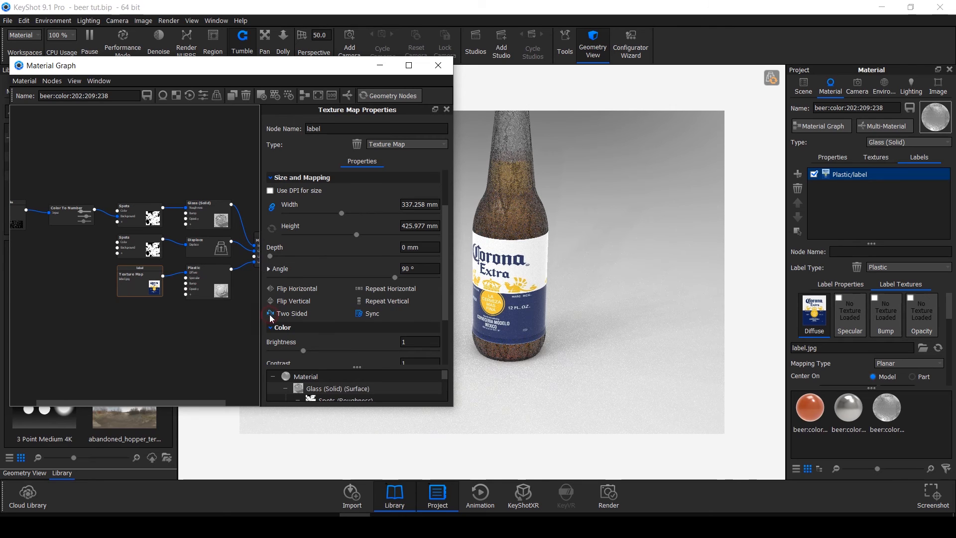
pyautogui.click(604, 377)
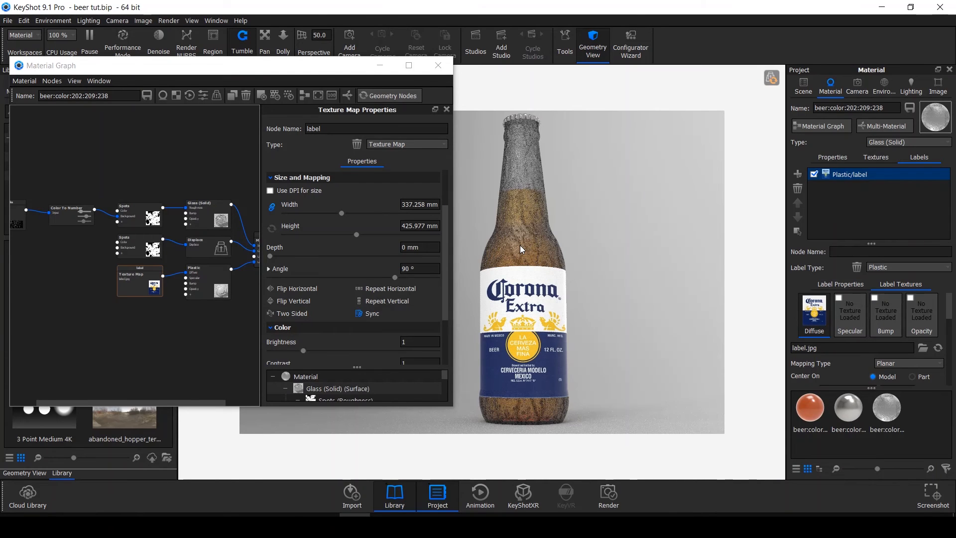
pyautogui.moveTo(520, 245)
pyautogui.mouseDown()
pyautogui.moveTo(522, 269)
pyautogui.moveTo(523, 251)
pyautogui.mouseUp()
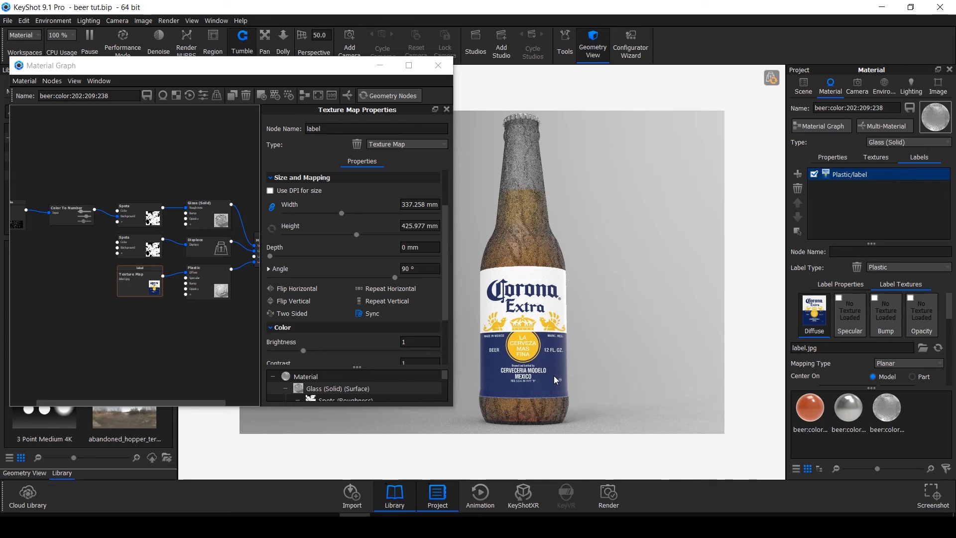
# - Add a Bump Add utility node below the Plastic node and connect the label's Texture Map to its Bump 1 input
pyautogui.scroll(2, 178, 325)
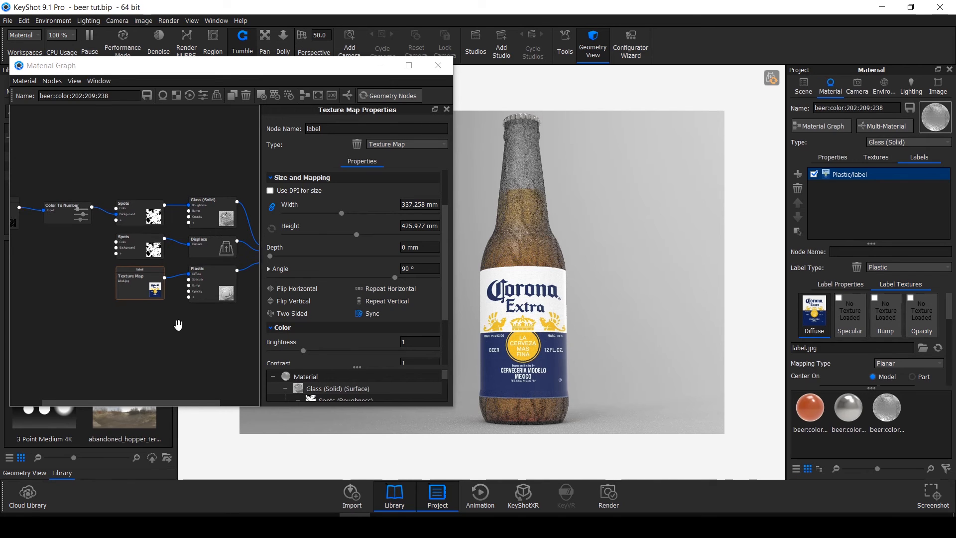
pyautogui.rightClick(145, 335)
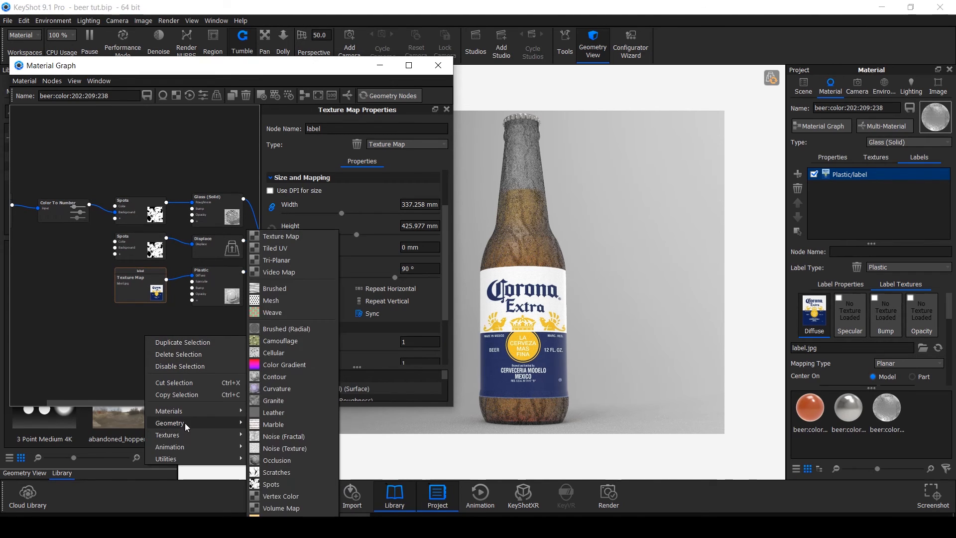
pyautogui.moveTo(183, 456)
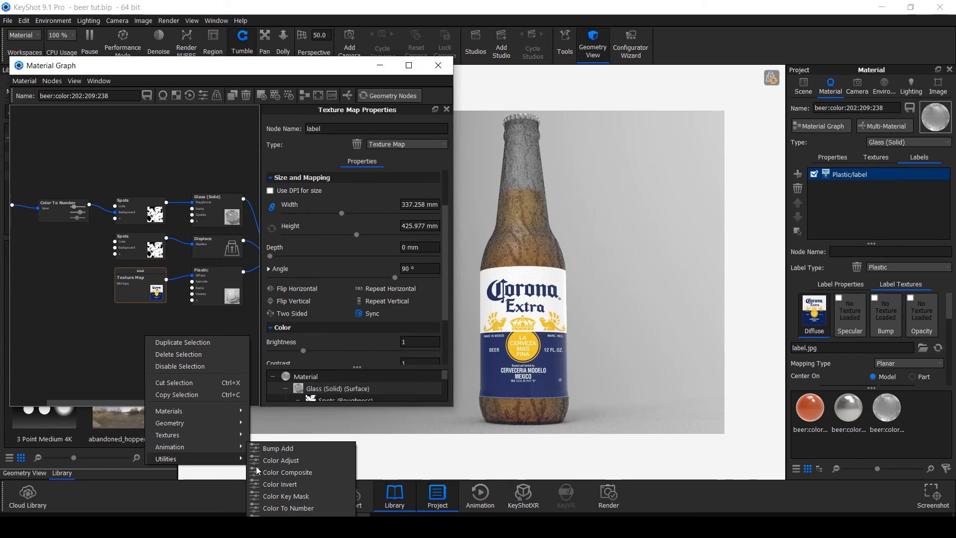
pyautogui.click(286, 448)
pyautogui.moveTo(136, 297); pyautogui.dragTo(141, 333)
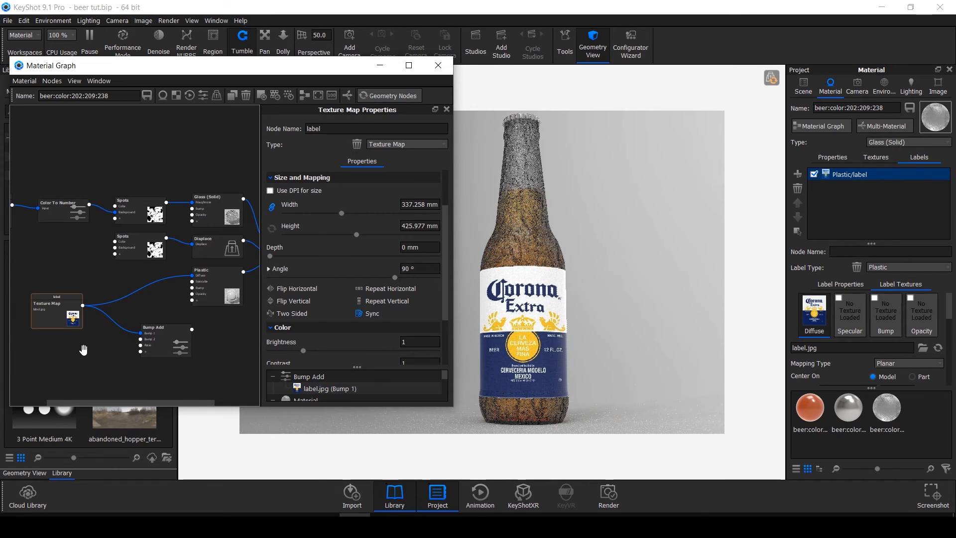
pyautogui.click(447, 109)
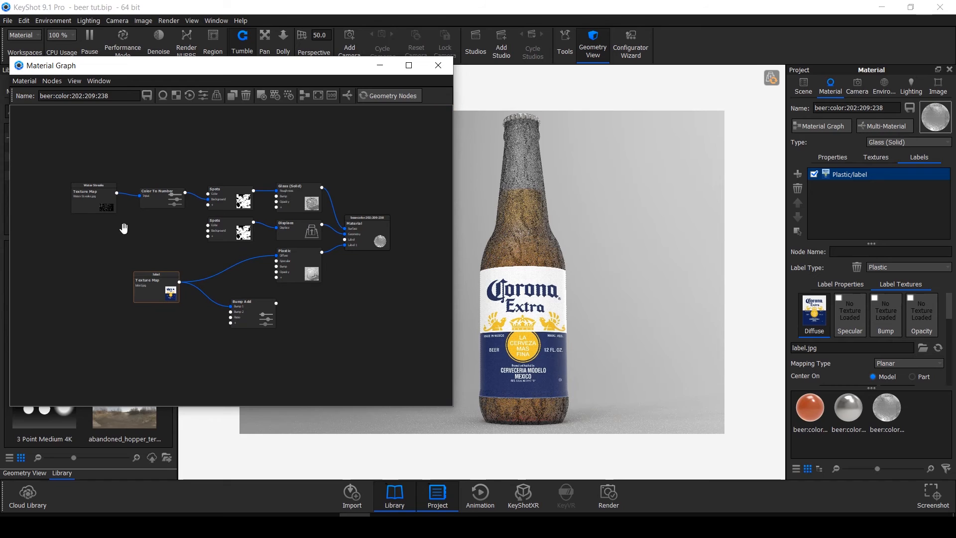
pyautogui.scroll(2, 97, 214)
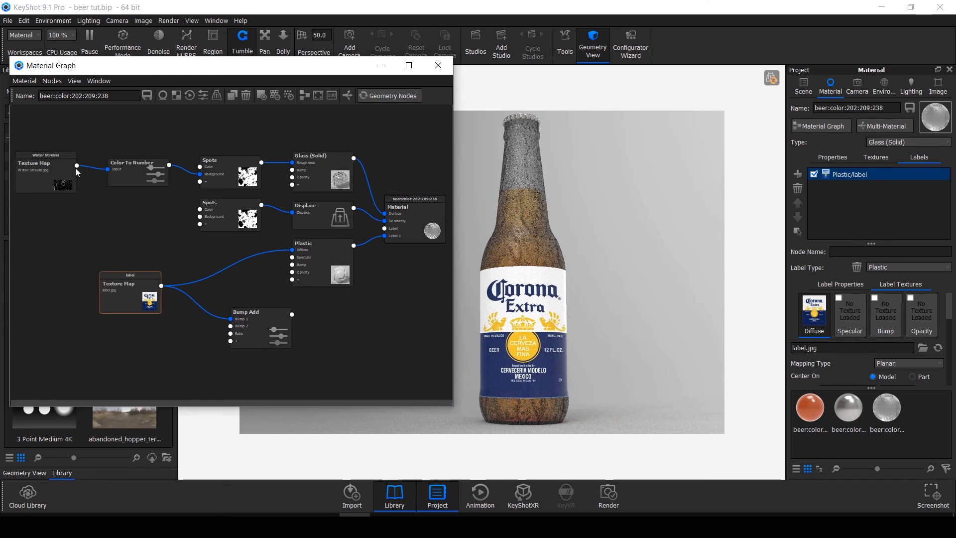
# - Connect the Water Streaks Texture Map to Bump Add's Bump 2 input and feed Bump Add into the Plastic node's Bump input
pyautogui.moveTo(78, 171)
pyautogui.mouseDown()
pyautogui.moveTo(109, 222)
pyautogui.moveTo(82, 210)
pyautogui.moveTo(180, 306)
pyautogui.moveTo(232, 329)
pyautogui.mouseUp()
pyautogui.moveTo(317, 273); pyautogui.dragTo(353, 289)
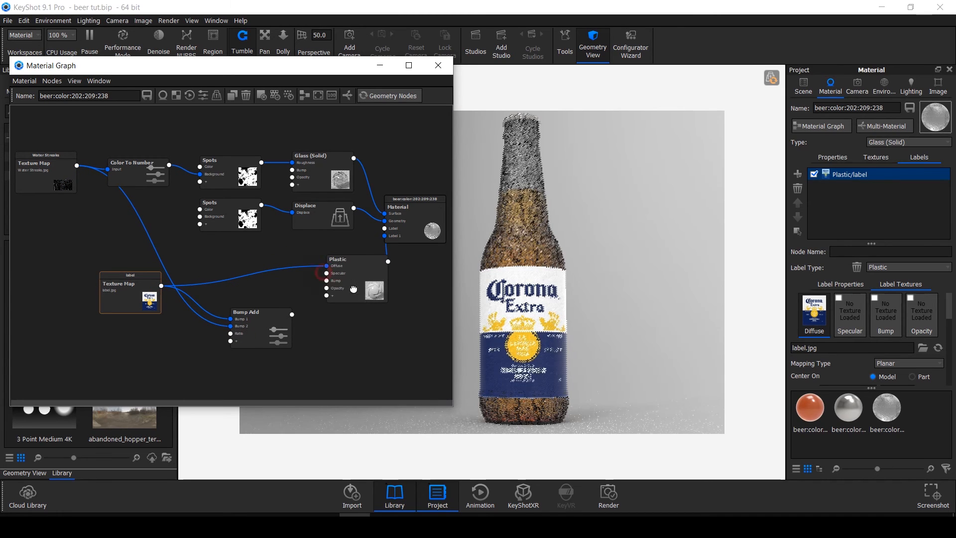
pyautogui.moveTo(293, 315); pyautogui.dragTo(328, 285)
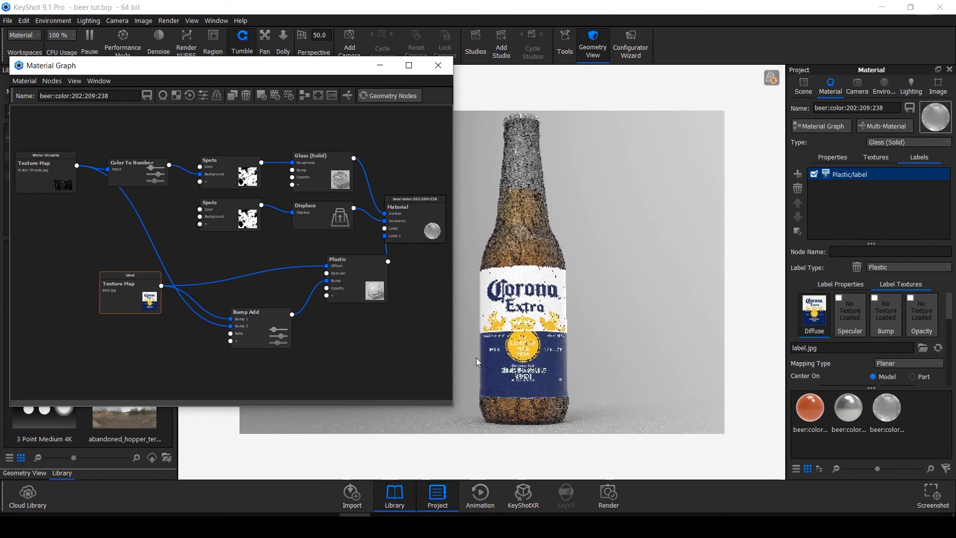
# - Examine the label's bump up close using a render region of about 614 × 297 px over the upper label
pyautogui.scroll(1, 524, 365)
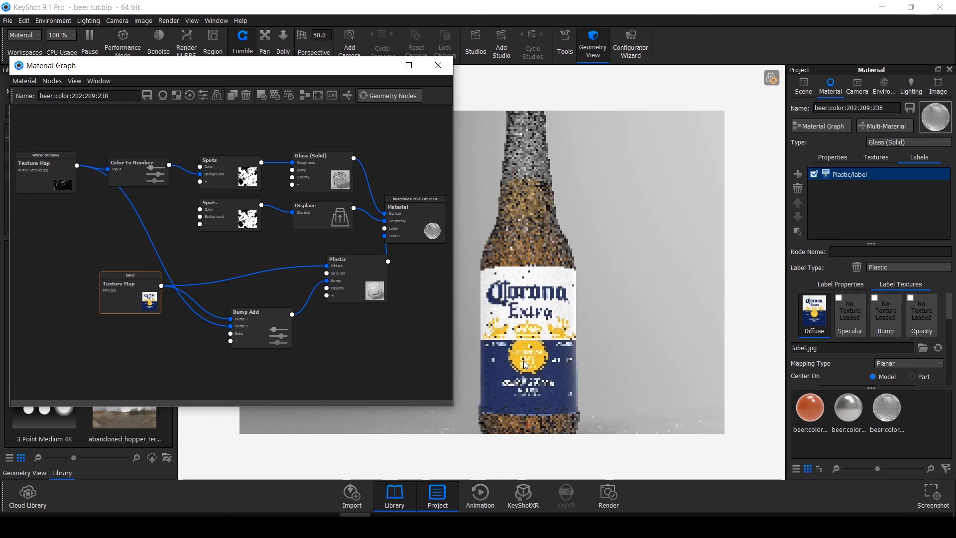
pyautogui.scroll(2, 520, 365)
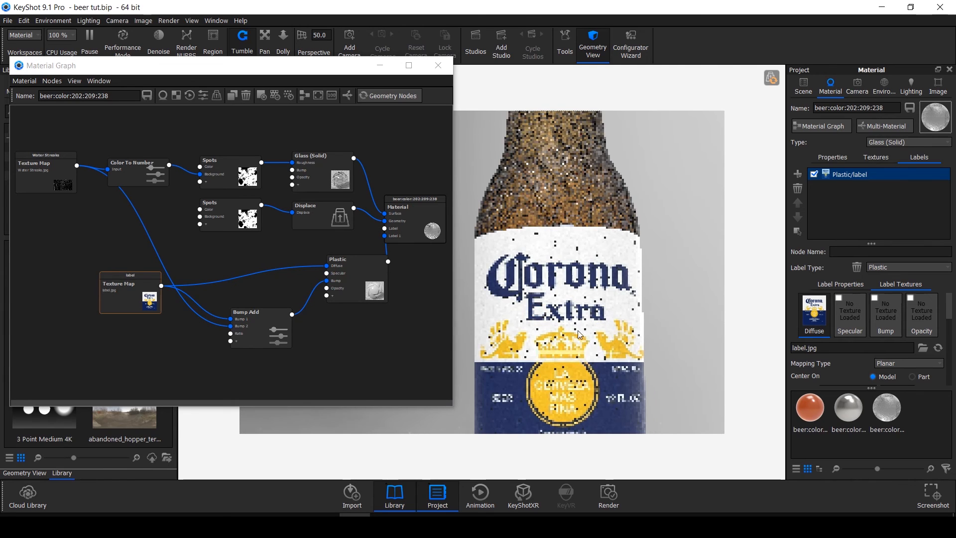
pyautogui.moveTo(620, 347); pyautogui.dragTo(598, 352)
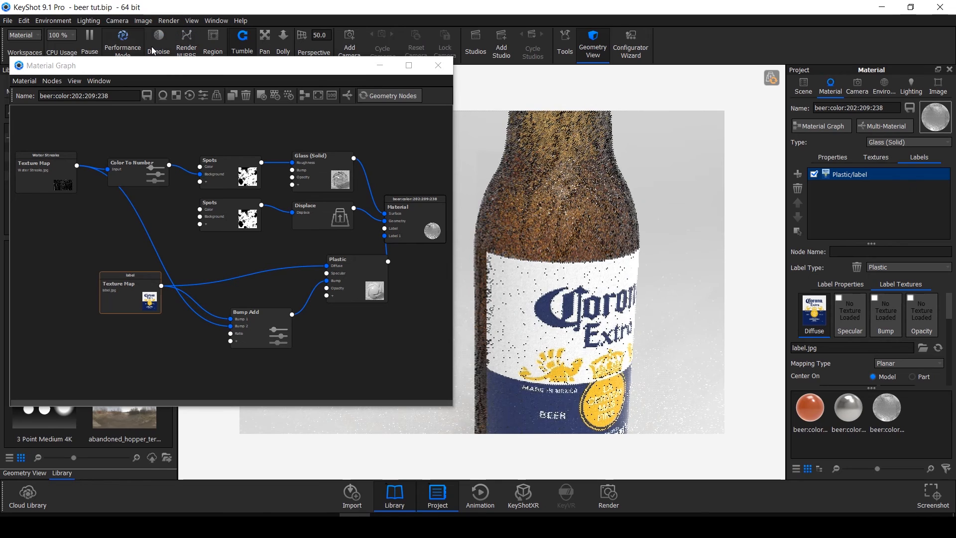
pyautogui.click(213, 42)
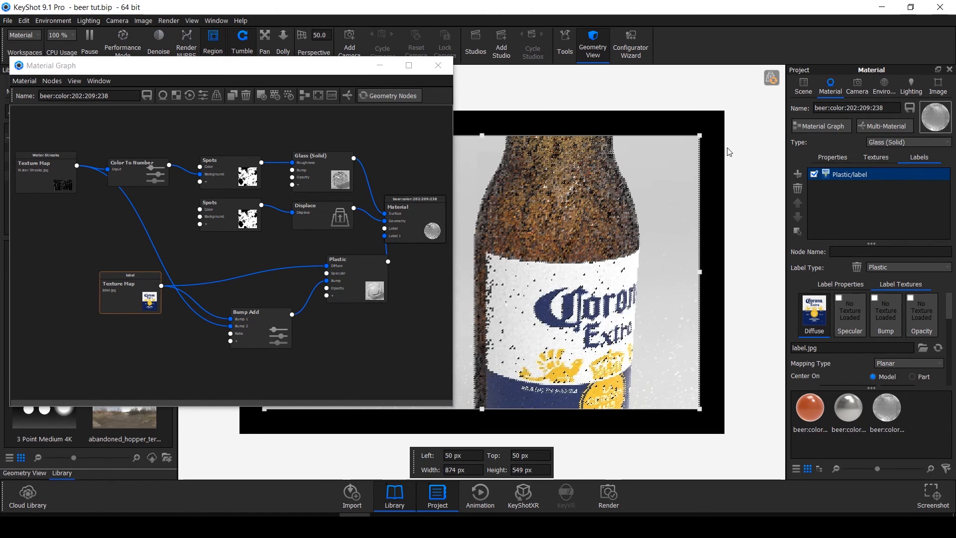
pyautogui.moveTo(699, 135); pyautogui.dragTo(570, 261)
pyautogui.moveTo(543, 313); pyautogui.dragTo(684, 303)
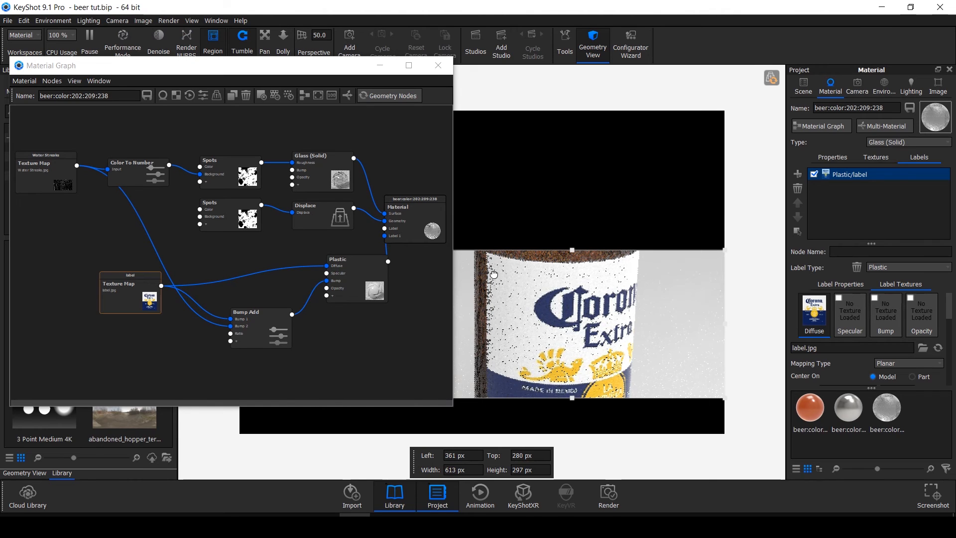
pyautogui.moveTo(307, 70); pyautogui.dragTo(267, 23)
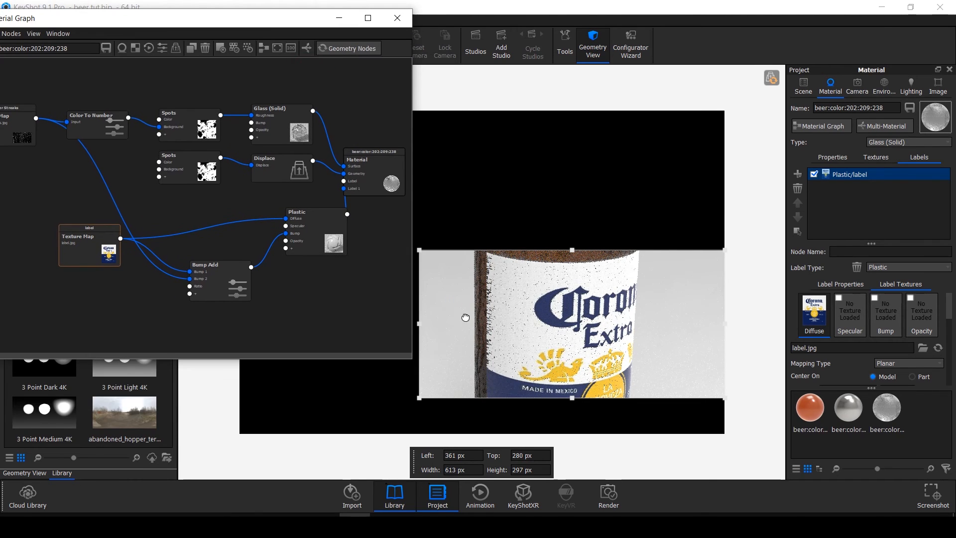
pyautogui.moveTo(533, 343); pyautogui.dragTo(557, 358)
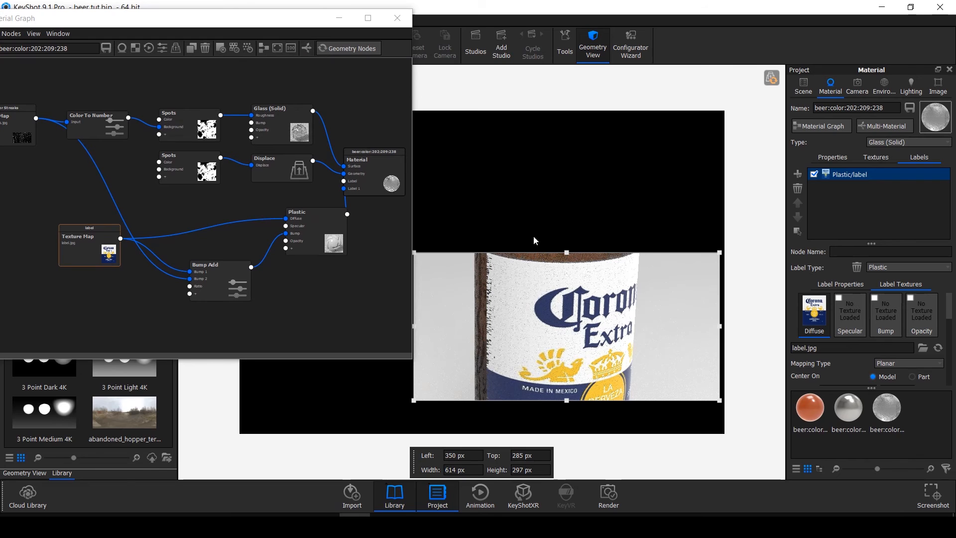
pyautogui.moveTo(229, 22); pyautogui.dragTo(246, 83)
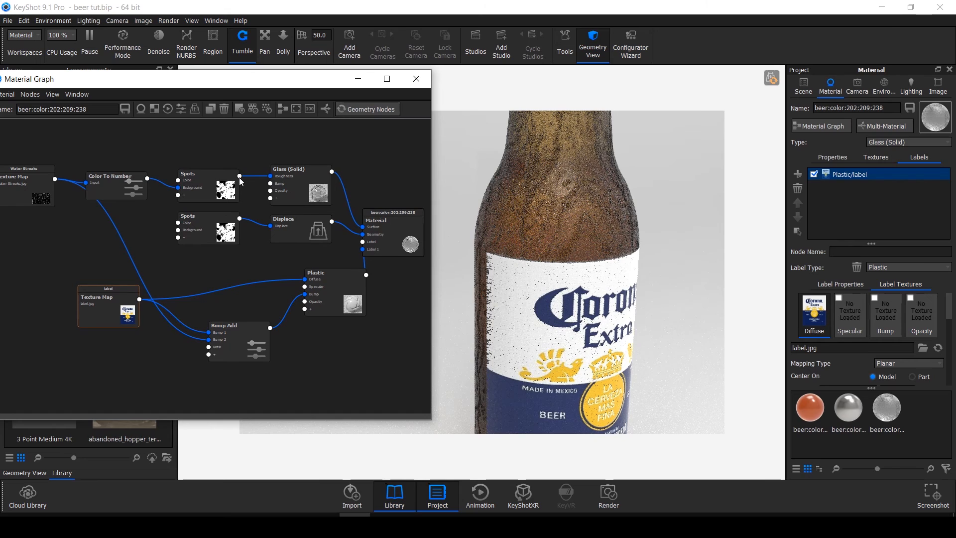
# - Connect the Spots node that drives the glass roughness to the label's Plastic Roughness input as well
pyautogui.moveTo(239, 176); pyautogui.dragTo(326, 297)
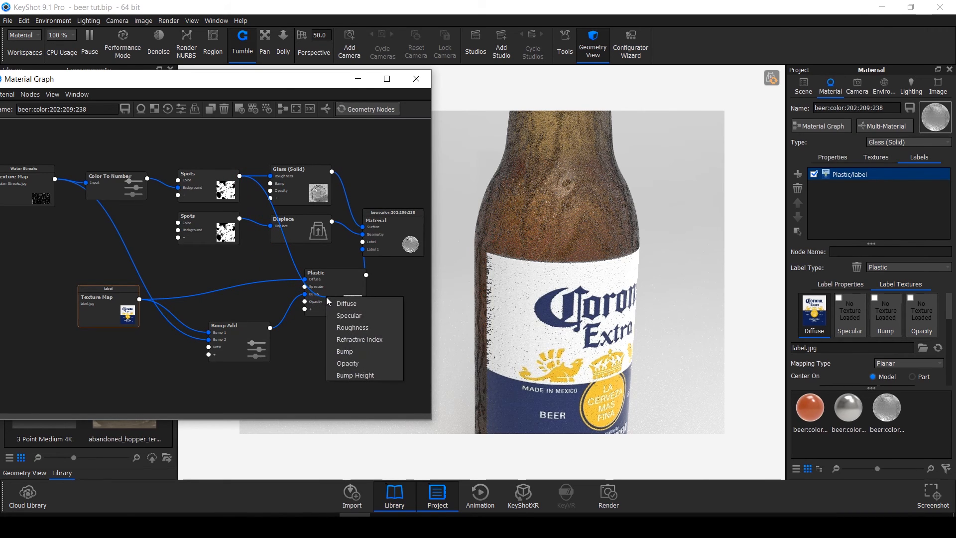
pyautogui.click(347, 331)
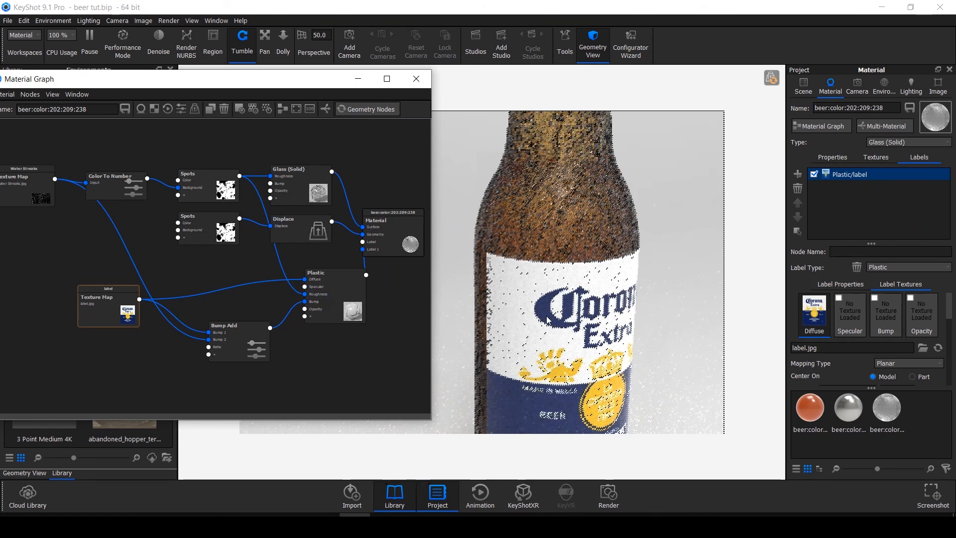
# - Examine the label's surface and the bottle glass from several angles and distances
pyautogui.click(520, 325)
pyautogui.moveTo(525, 459); pyautogui.dragTo(512, 315, button='middle')
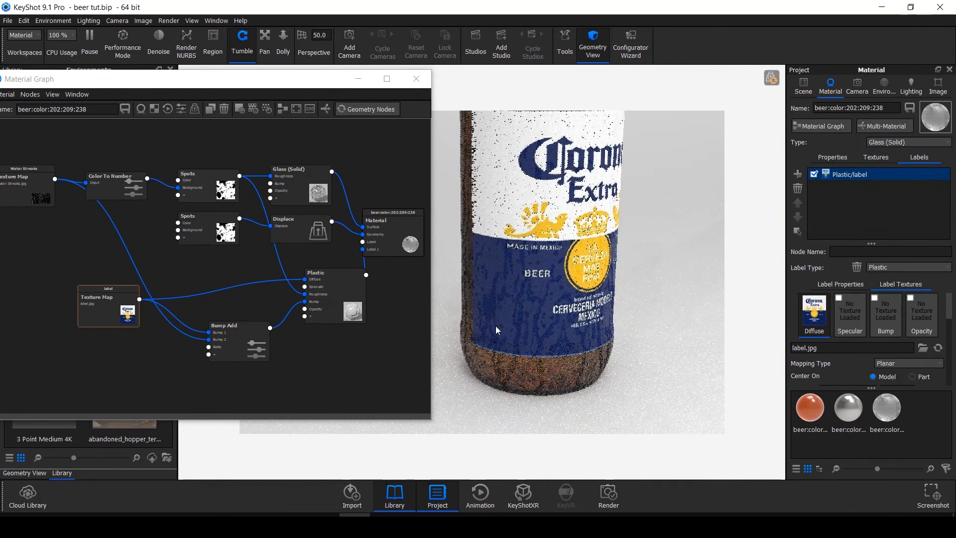
pyautogui.moveTo(503, 308)
pyautogui.mouseDown()
pyautogui.moveTo(549, 330)
pyautogui.moveTo(529, 306)
pyautogui.moveTo(510, 317)
pyautogui.mouseUp()
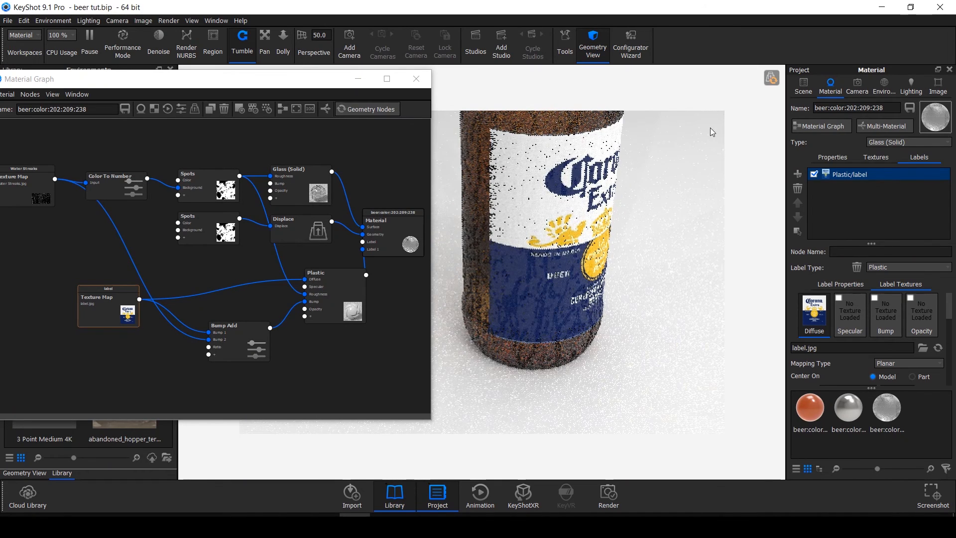
pyautogui.click(771, 78)
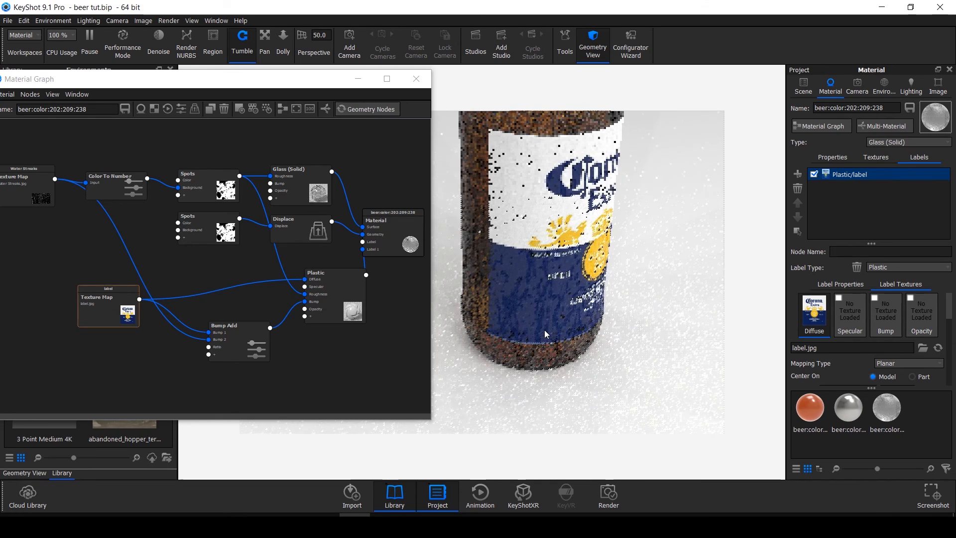
pyautogui.moveTo(556, 250); pyautogui.dragTo(490, 323, button='middle')
pyautogui.moveTo(555, 300); pyautogui.dragTo(488, 296)
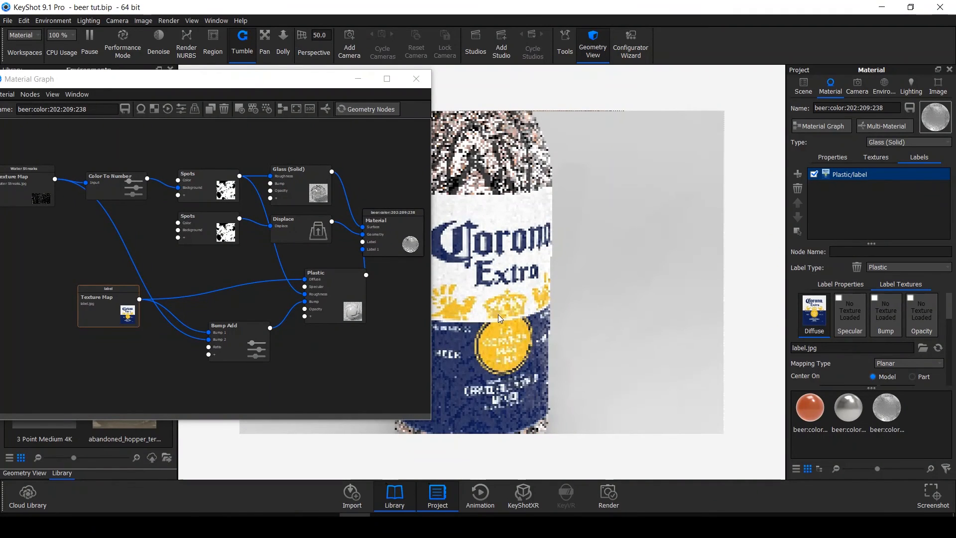
pyautogui.scroll(-2, 498, 315)
pyautogui.scroll(-1, 498, 317)
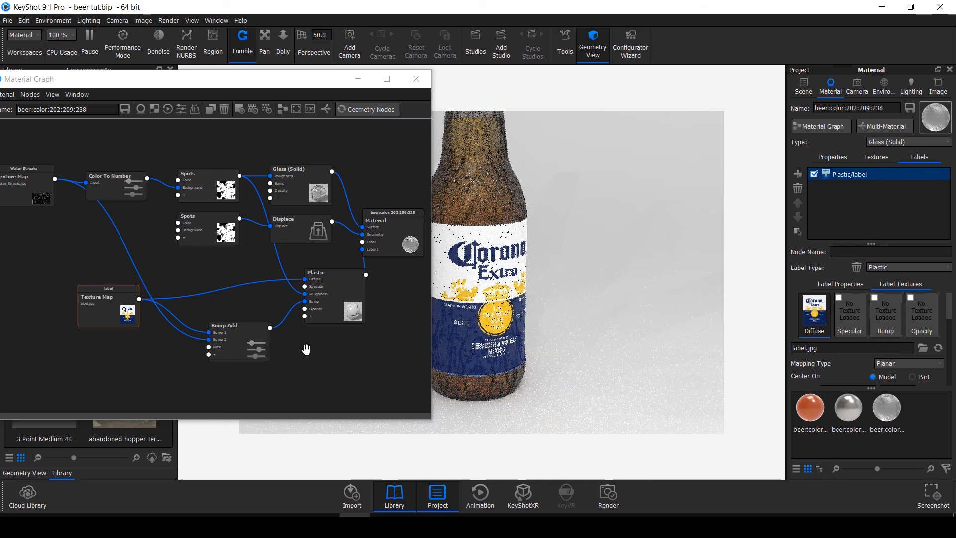
pyautogui.moveTo(464, 309); pyautogui.dragTo(504, 222)
pyautogui.scroll(2, 502, 225)
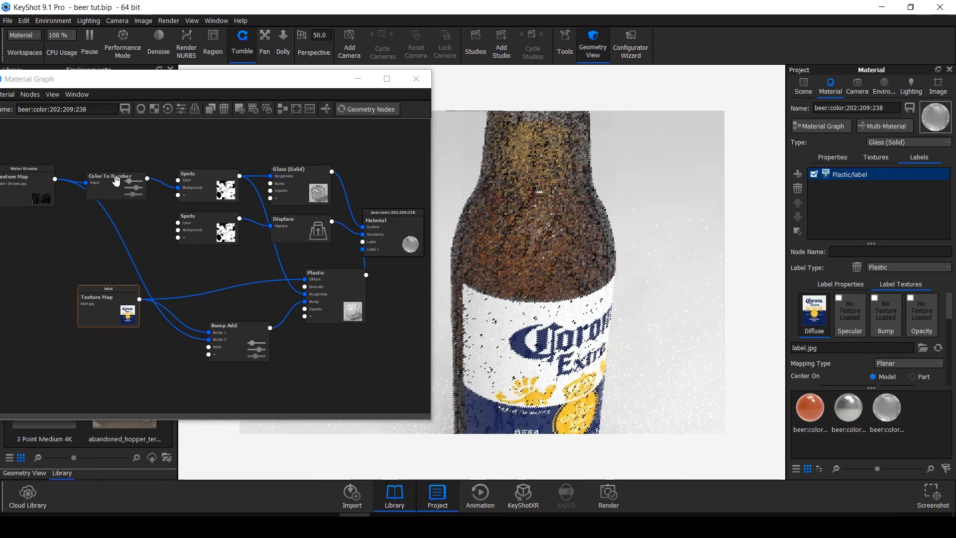
# - Move the Color To Number node aside and connect the Water Streaks Texture Map directly to the Glass (Solid) Roughness input
pyautogui.moveTo(122, 177); pyautogui.dragTo(130, 142)
pyautogui.moveTo(55, 180); pyautogui.dragTo(297, 186)
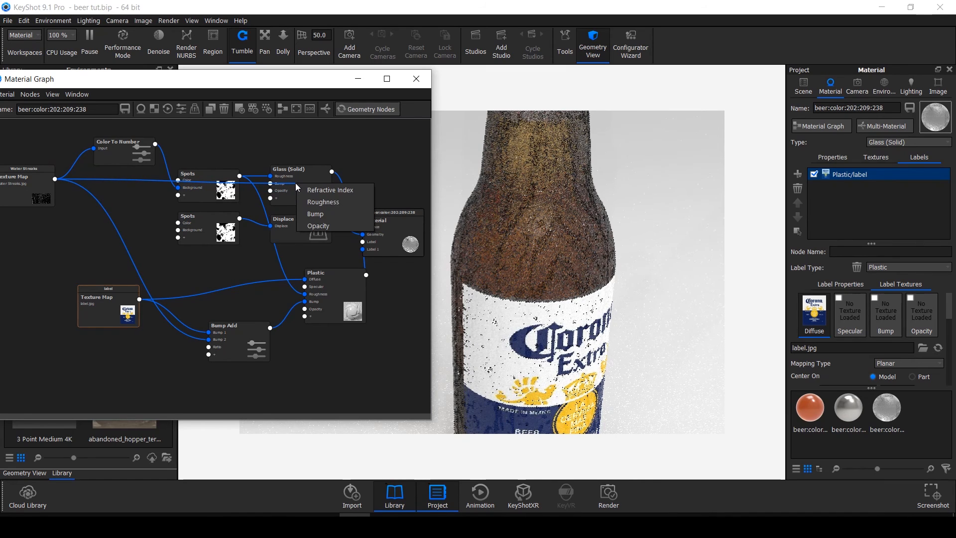
pyautogui.click(322, 201)
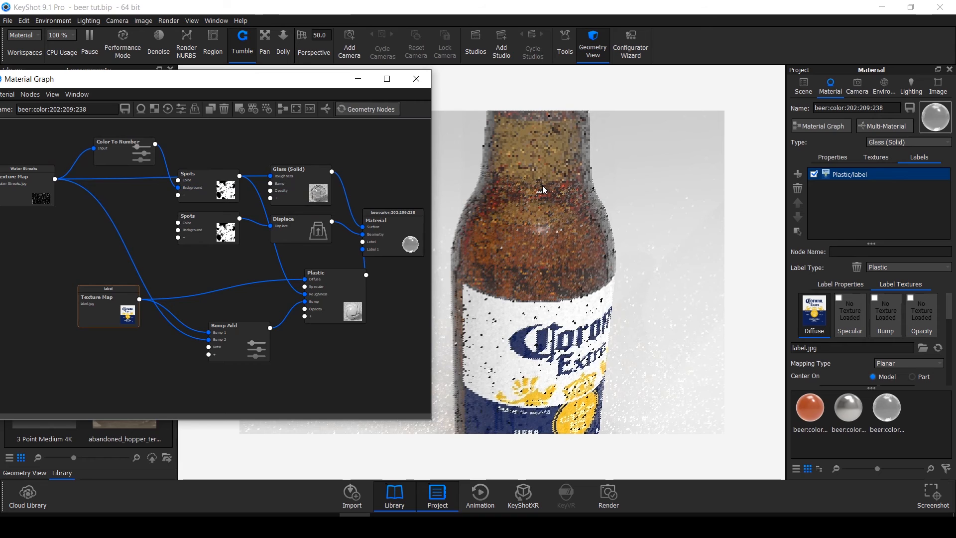
# - Minimize the material graph and examine the glass around the bottle's shoulder with a render region, finishing on the whole bottle
pyautogui.scroll(1, 560, 285)
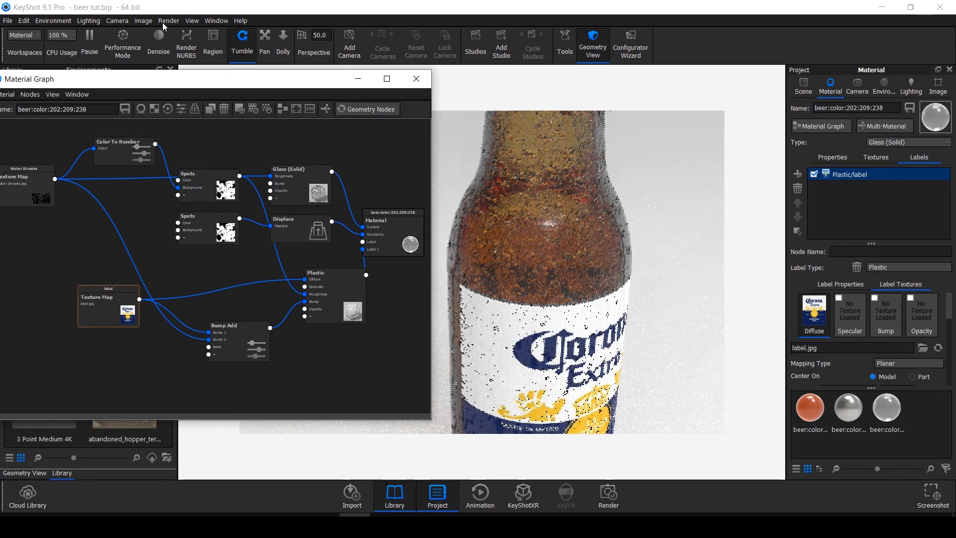
pyautogui.click(357, 78)
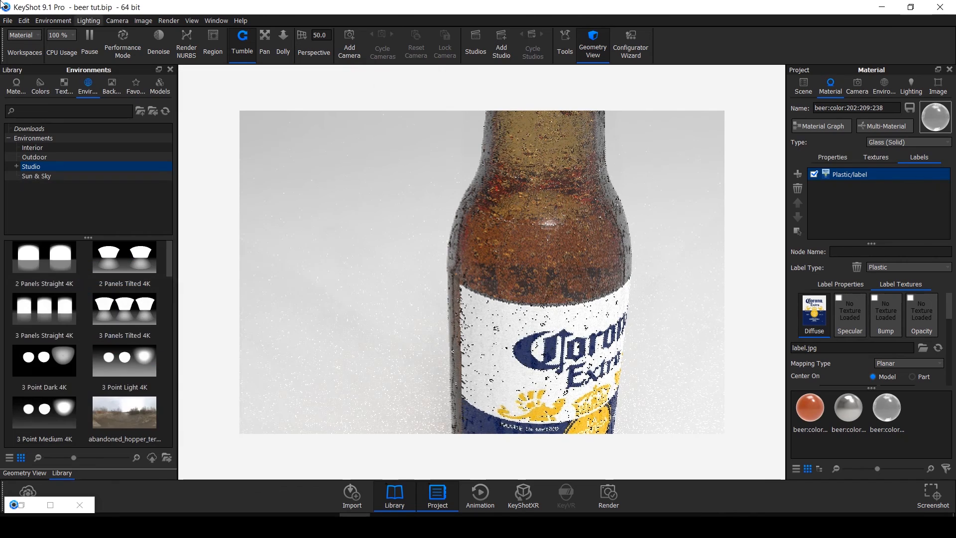
pyautogui.click(213, 44)
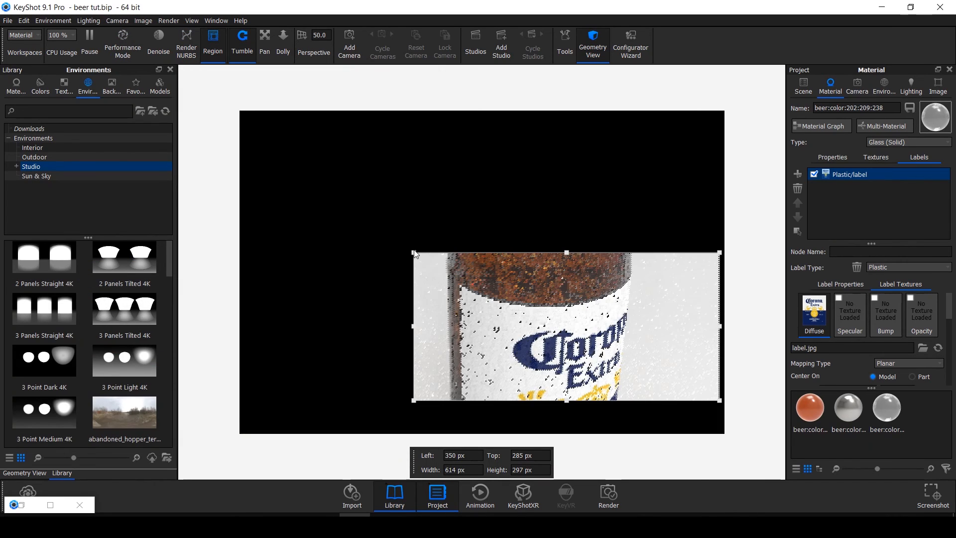
pyautogui.moveTo(434, 263); pyautogui.dragTo(457, 284)
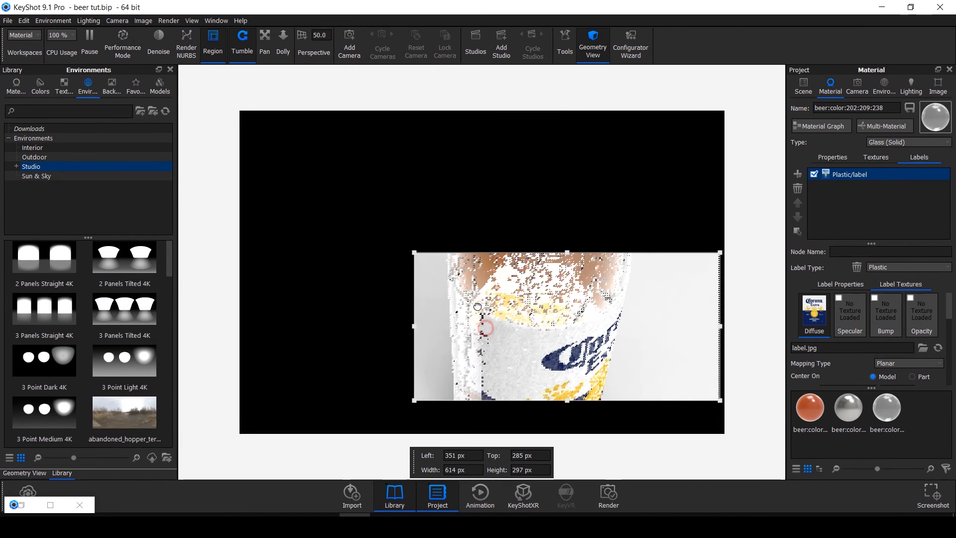
pyautogui.moveTo(482, 327); pyautogui.dragTo(454, 235)
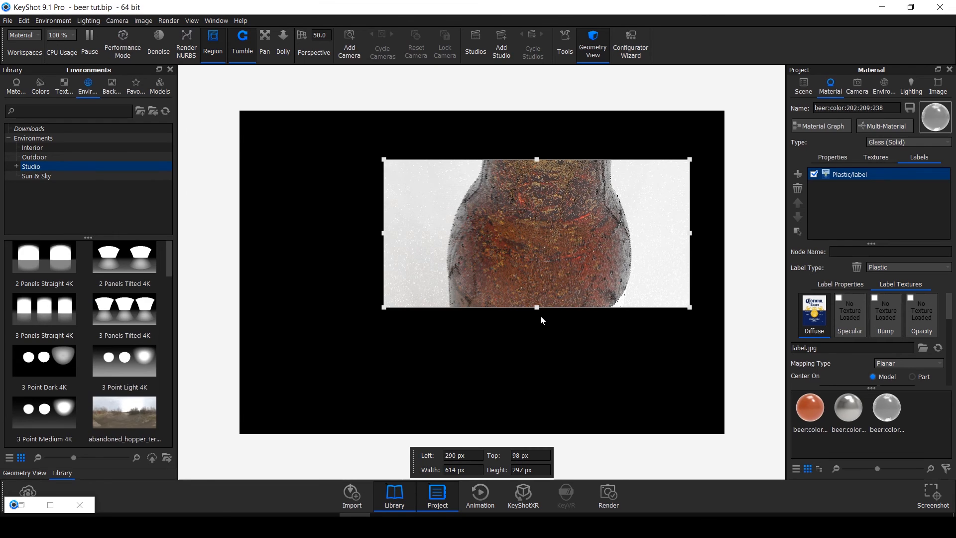
pyautogui.click(222, 53)
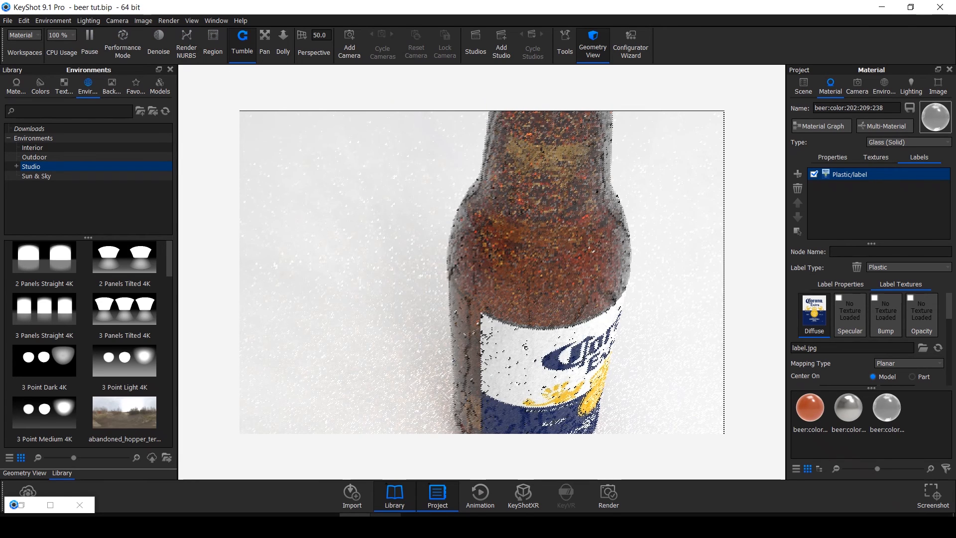
pyautogui.moveTo(588, 345); pyautogui.dragTo(556, 297)
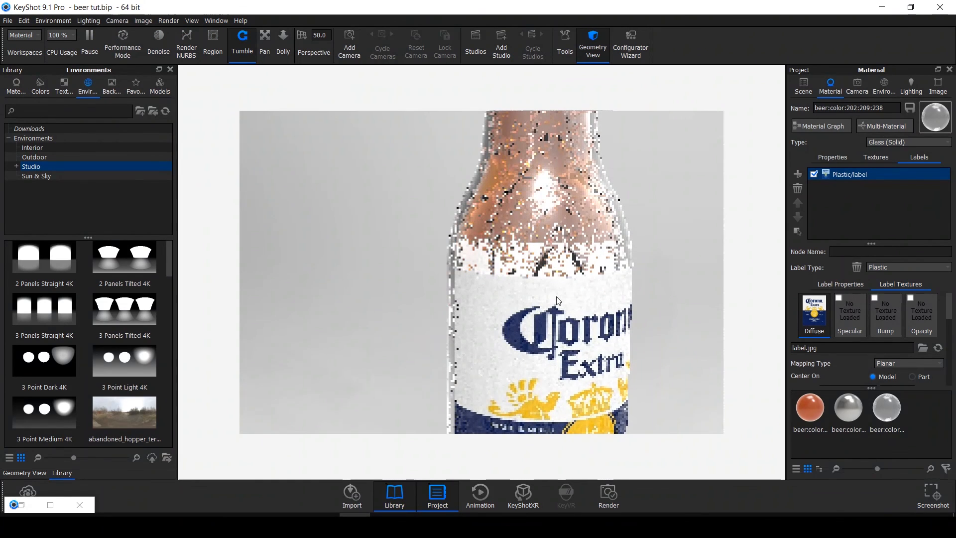
pyautogui.scroll(-3, 557, 300)
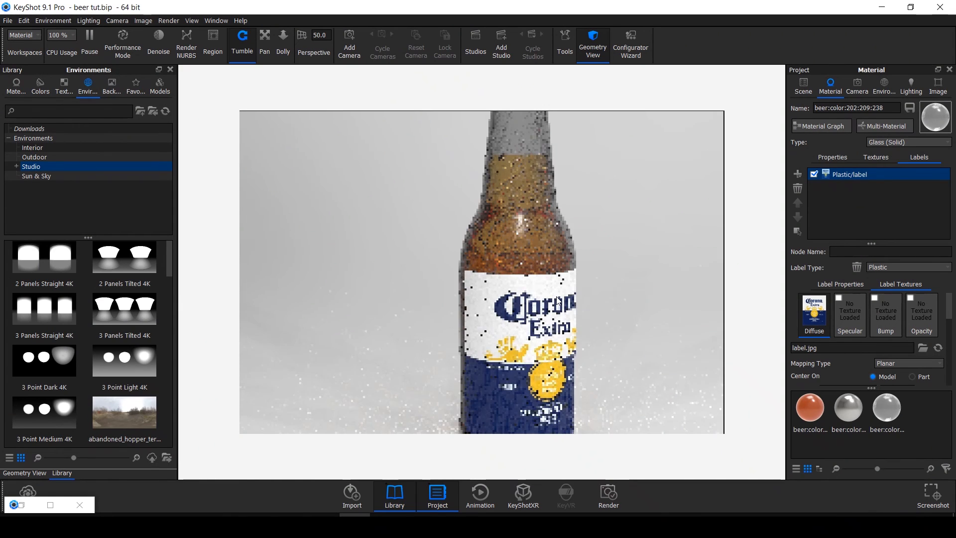
pyautogui.scroll(-5, 557, 301)
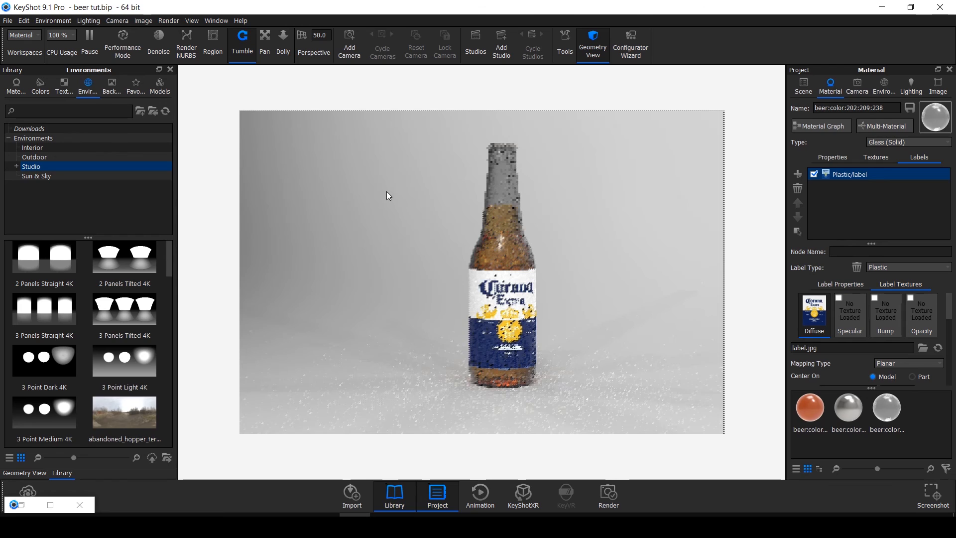
# - Add a Plane geometry to the scene and scale it up into a large floor beneath the bottle
pyautogui.click(23, 22)
pyautogui.moveTo(46, 59)
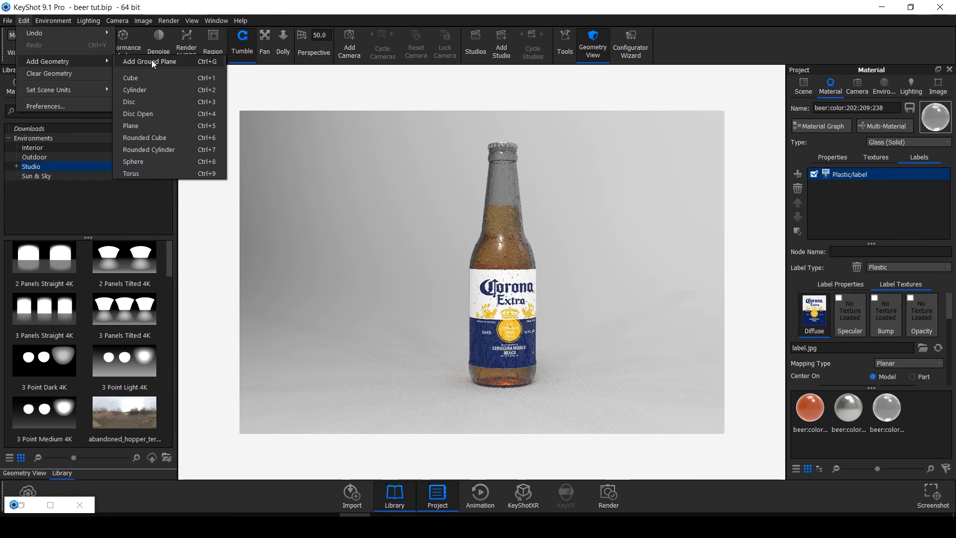
pyautogui.click(156, 124)
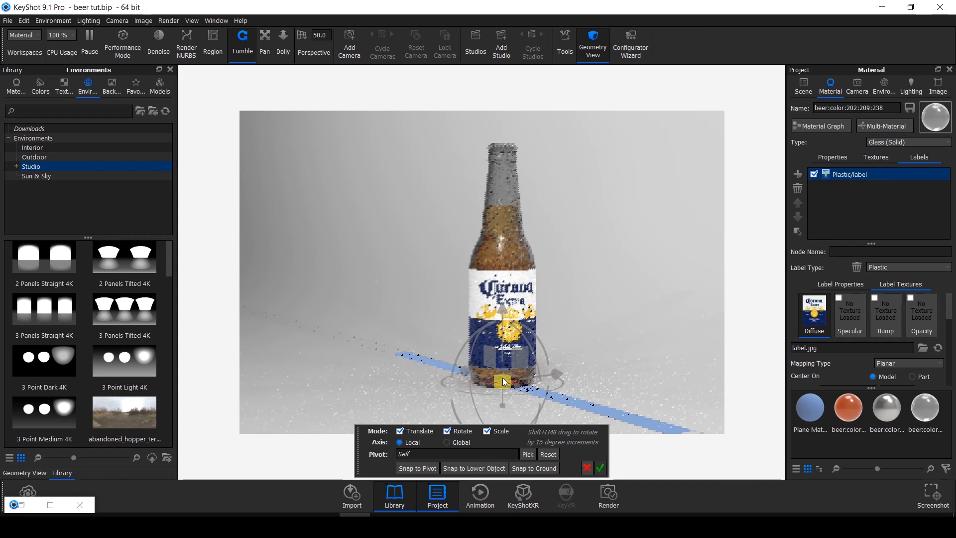
pyautogui.moveTo(500, 384); pyautogui.dragTo(558, 330)
pyautogui.click(600, 468)
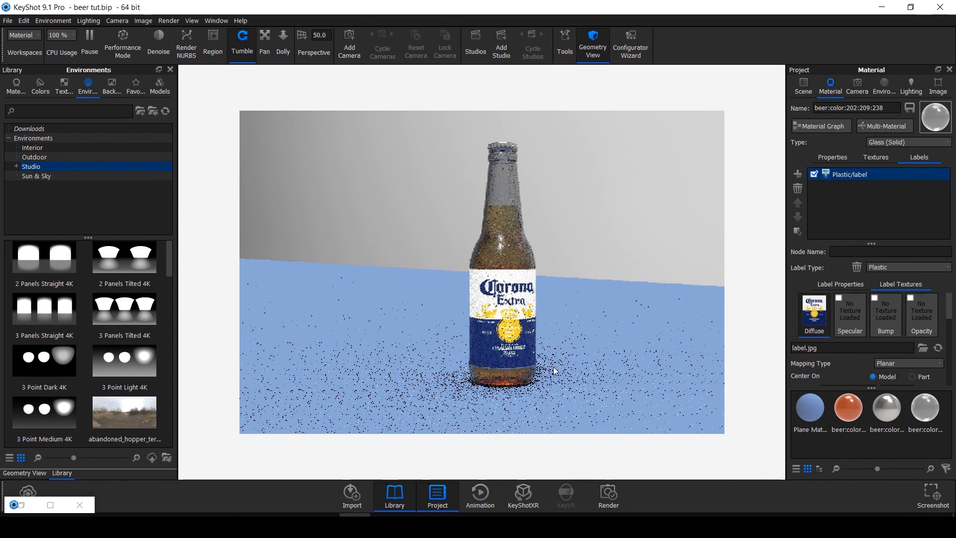
# - Turn on Caustics in the scene's general lighting settings
pyautogui.scroll(2, 548, 374)
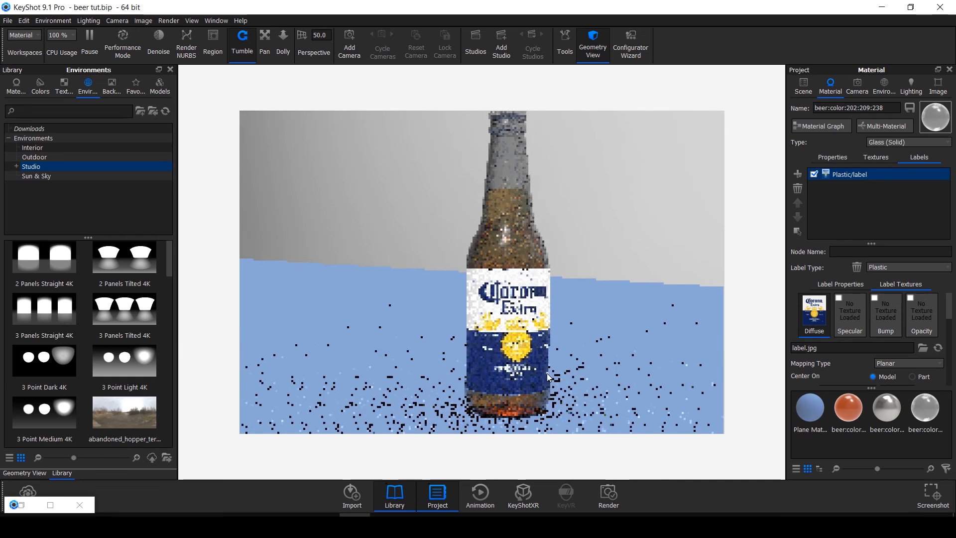
pyautogui.scroll(-2, 547, 377)
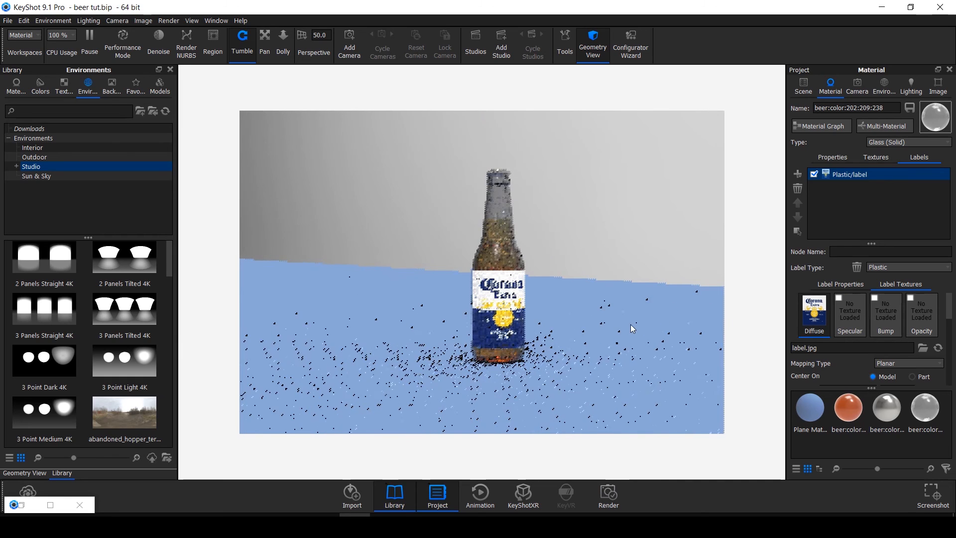
pyautogui.click(910, 86)
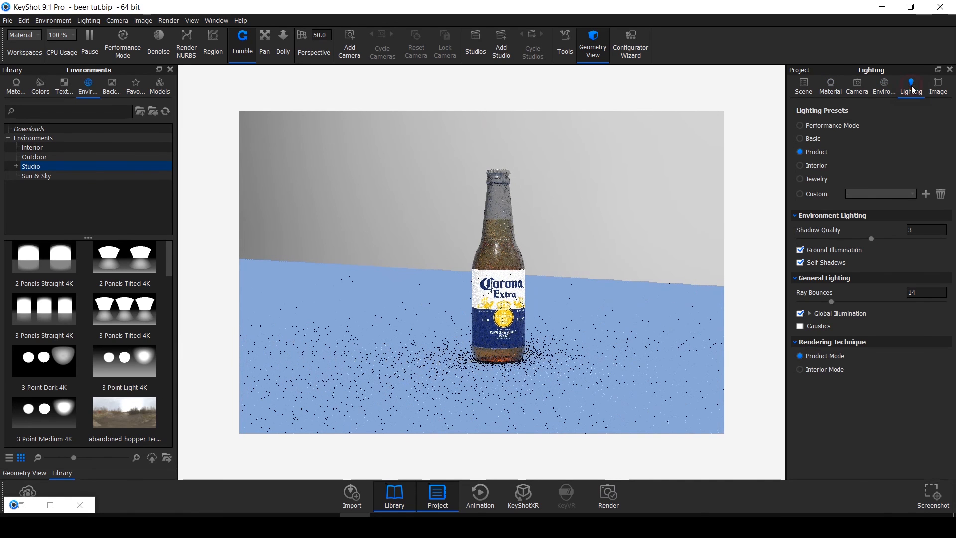
pyautogui.click(800, 327)
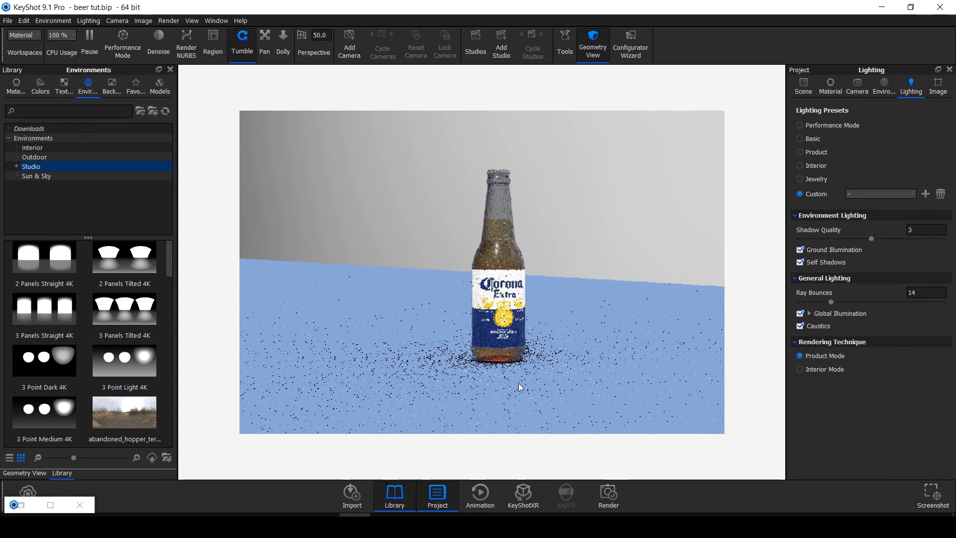
# - Examine the bottle's glass, label and shadow on the floor from several angles and distances
pyautogui.scroll(2, 516, 357)
pyautogui.moveTo(517, 357); pyautogui.dragTo(510, 329, button='middle')
pyautogui.moveTo(510, 329)
pyautogui.mouseDown()
pyautogui.moveTo(512, 338)
pyautogui.moveTo(508, 324)
pyautogui.mouseUp()
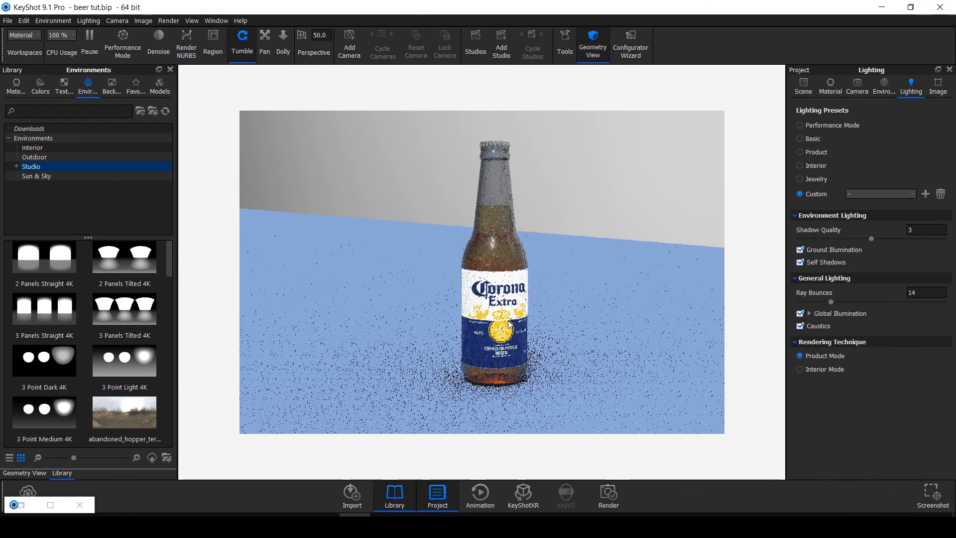
pyautogui.click(884, 87)
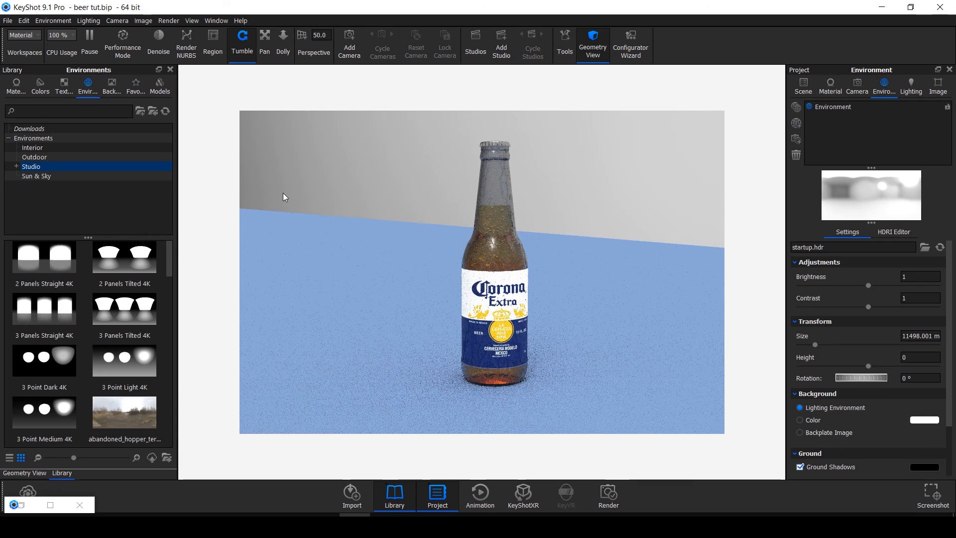
pyautogui.moveTo(411, 291); pyautogui.dragTo(669, 342)
pyautogui.moveTo(544, 320); pyautogui.dragTo(476, 287)
pyautogui.scroll(3, 494, 339)
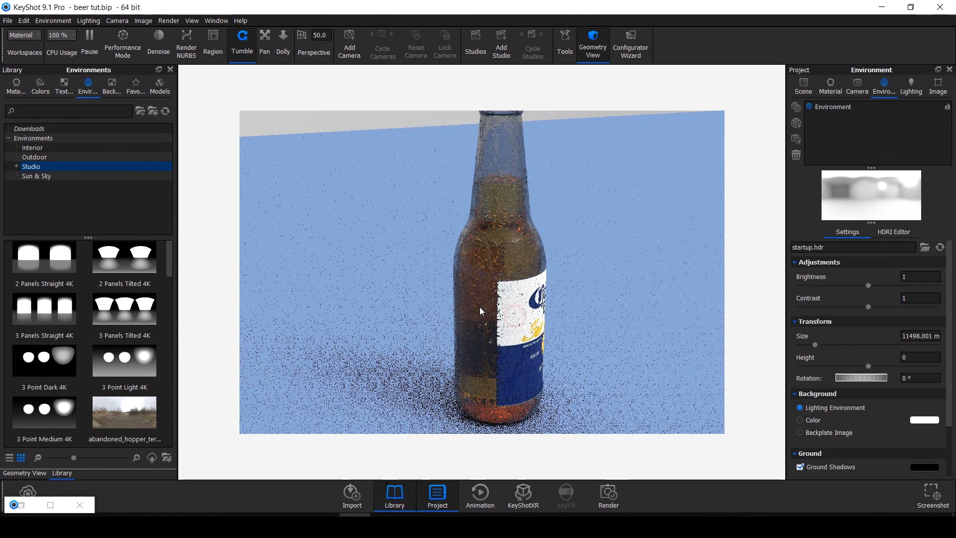
pyautogui.moveTo(479, 307); pyautogui.dragTo(411, 291)
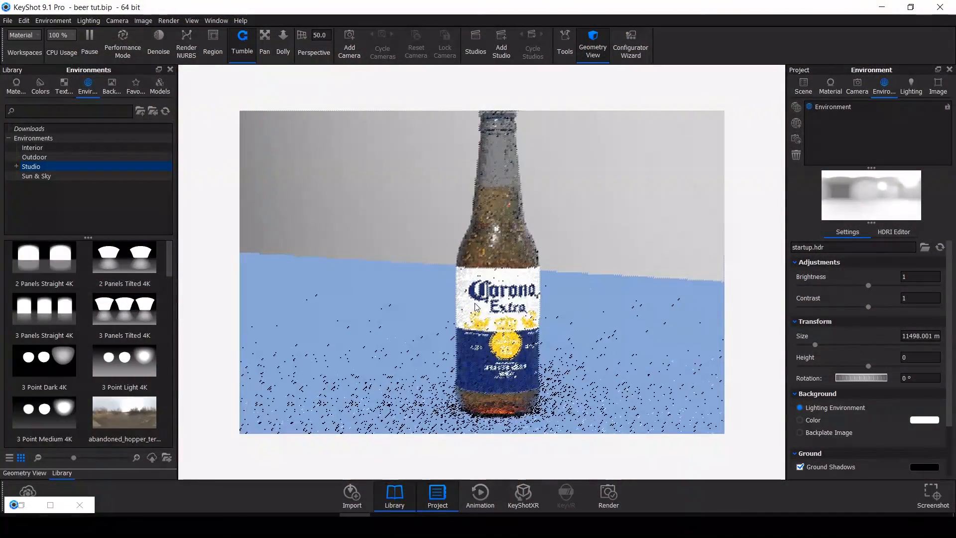
pyautogui.moveTo(474, 307); pyautogui.dragTo(501, 265)
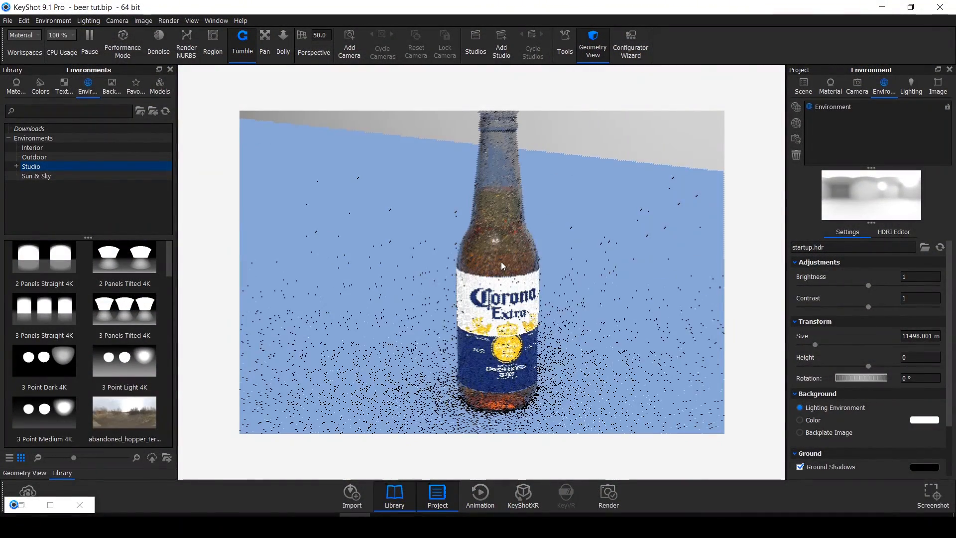
pyautogui.scroll(2, 501, 261)
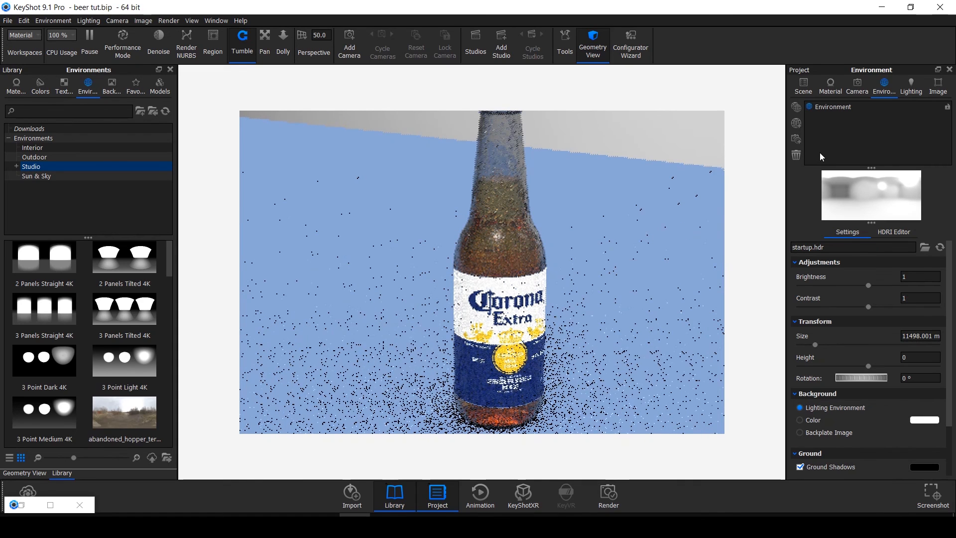
# - Create a new environment and set its HDRI background brightness to 0
pyautogui.click(795, 125)
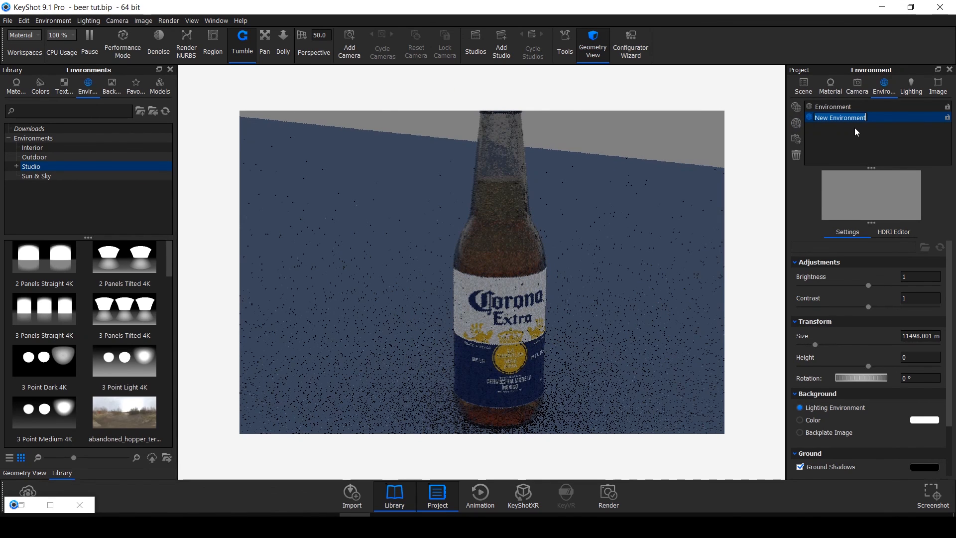
pyautogui.click(861, 145)
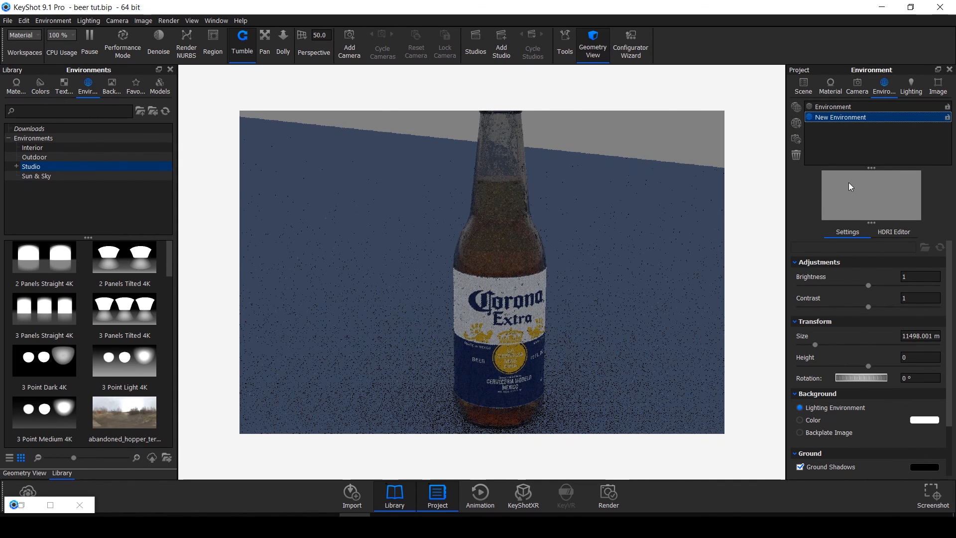
pyautogui.click(891, 232)
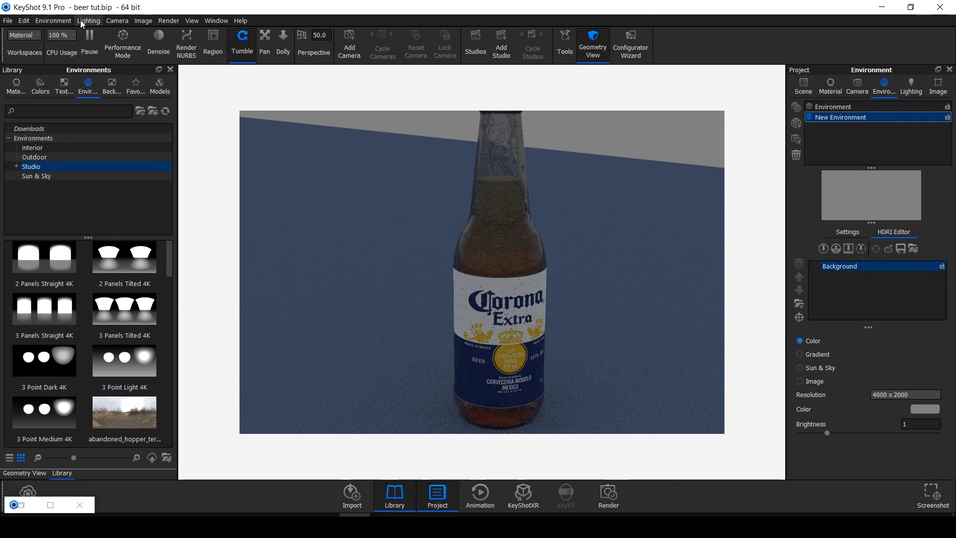
pyautogui.click(862, 267)
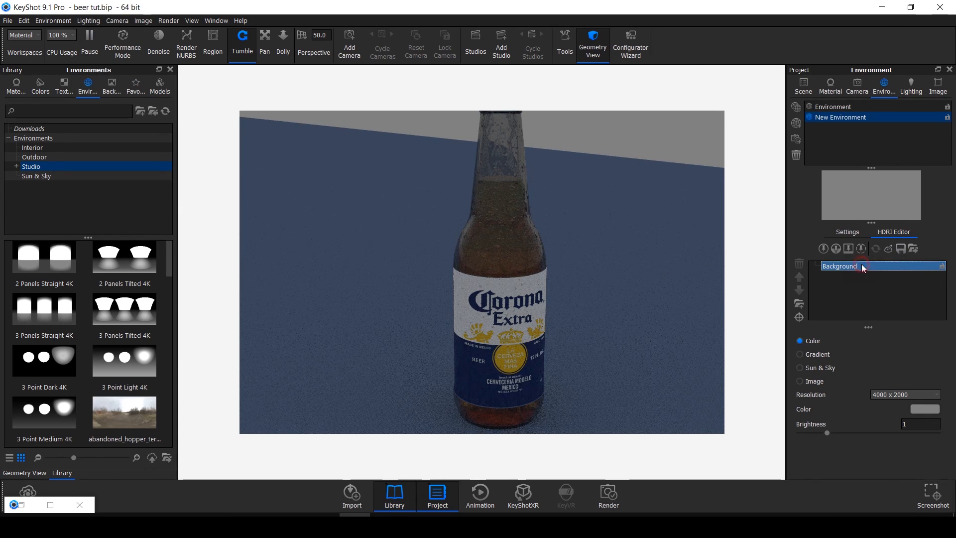
pyautogui.moveTo(824, 435); pyautogui.dragTo(786, 434)
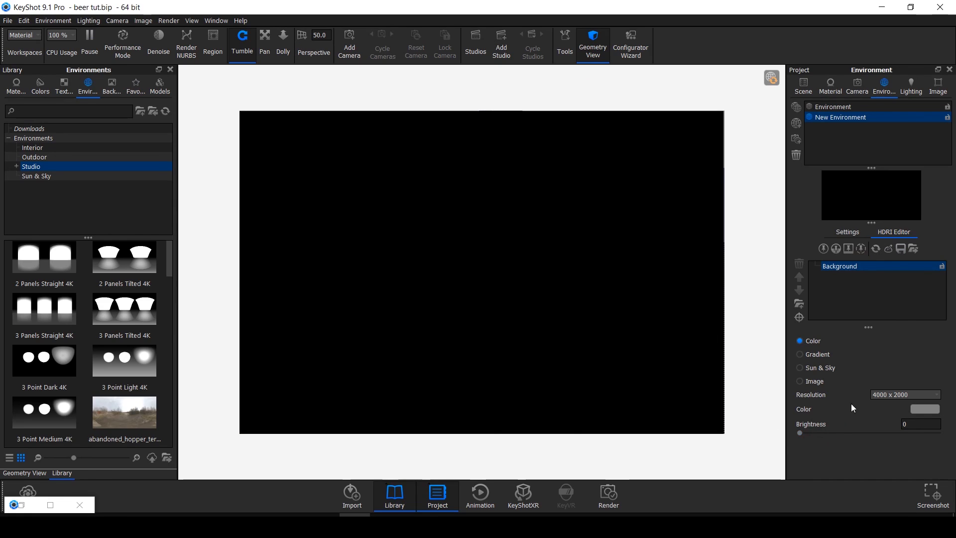
# - Add a circular pin light to the new environment, place its highlight on the front of the bottle and enlarge its radius to about 65
pyautogui.click(822, 249)
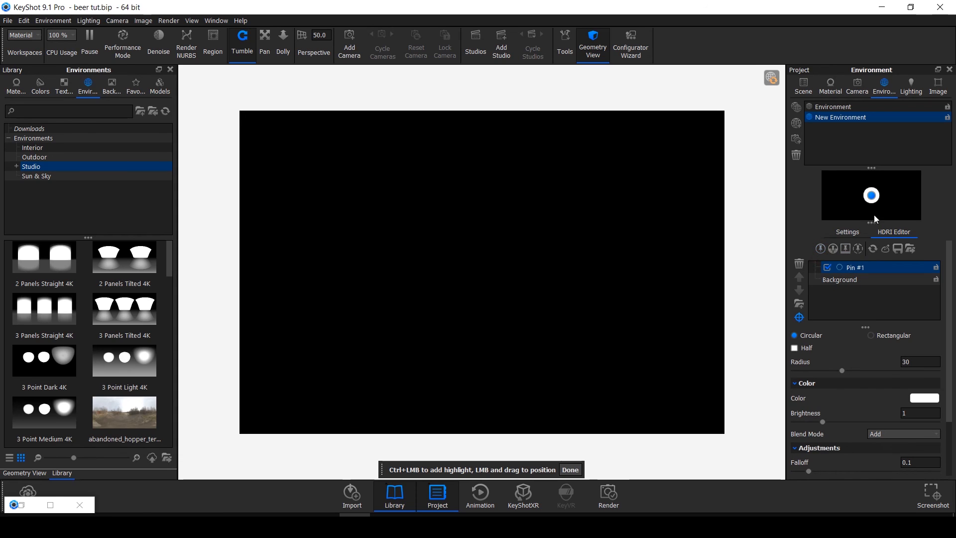
pyautogui.moveTo(867, 198)
pyautogui.mouseDown()
pyautogui.moveTo(874, 189)
pyautogui.moveTo(876, 203)
pyautogui.mouseUp()
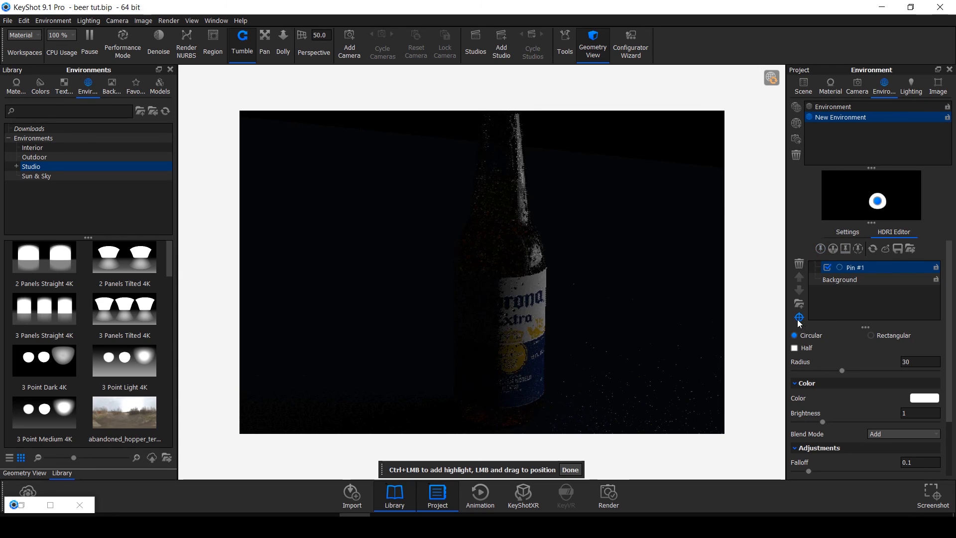
pyautogui.click(496, 262)
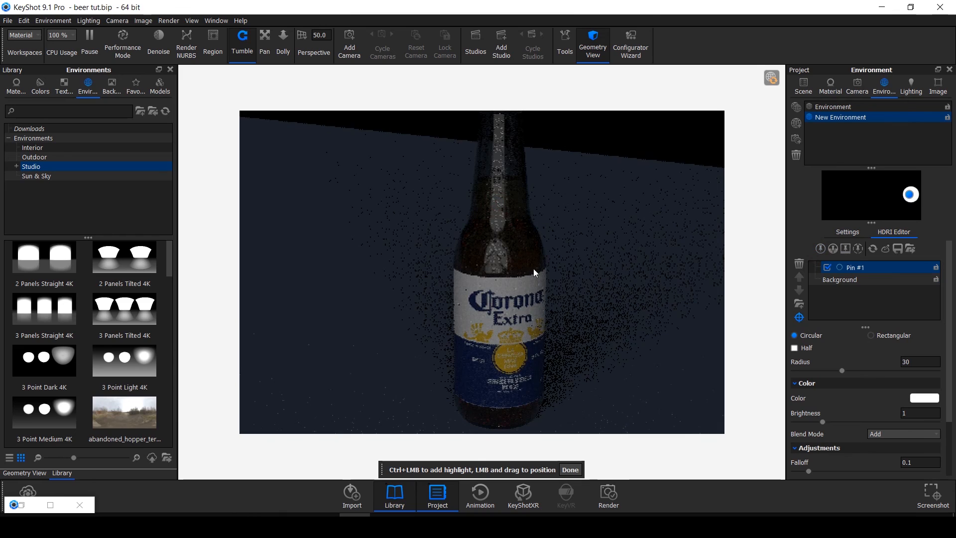
pyautogui.click(506, 345)
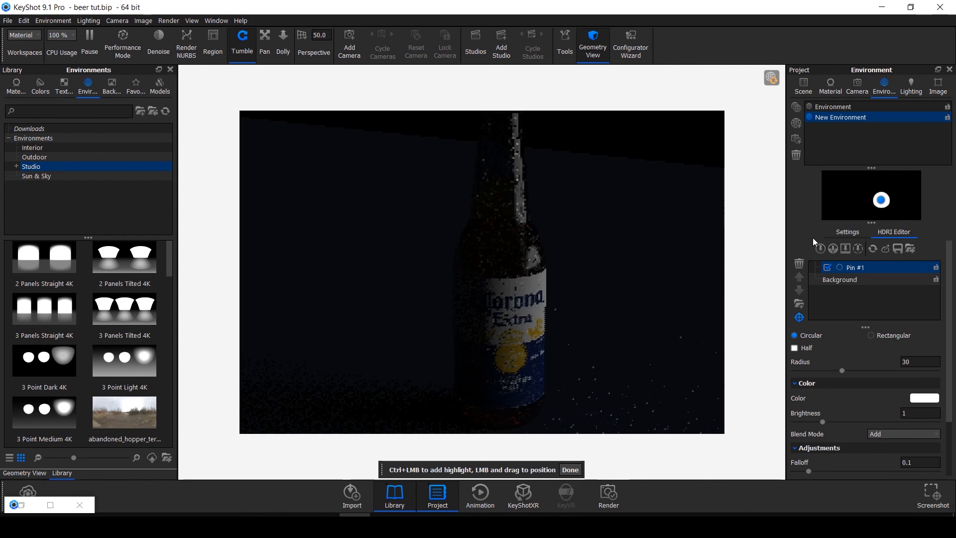
pyautogui.click(489, 320)
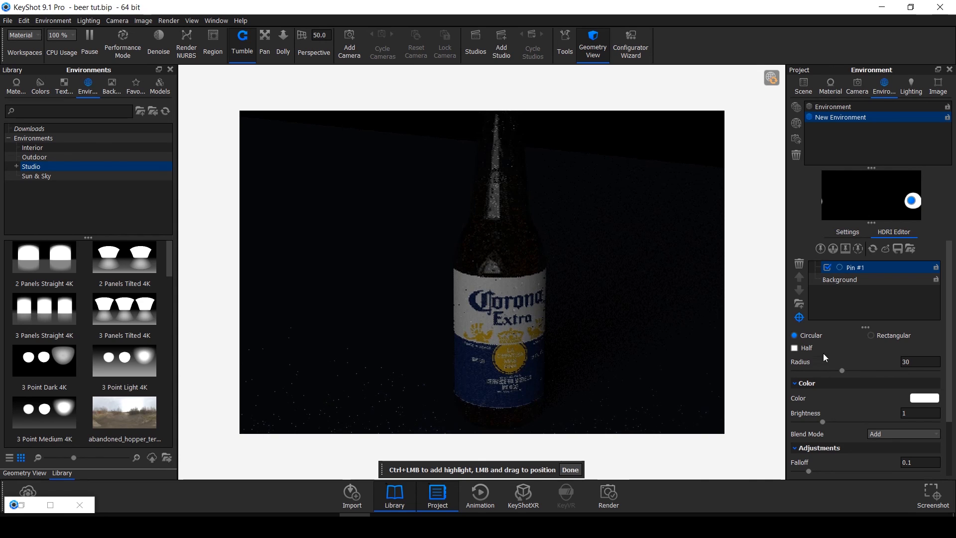
pyautogui.moveTo(841, 370); pyautogui.dragTo(895, 373)
pyautogui.scroll(-4, 527, 304)
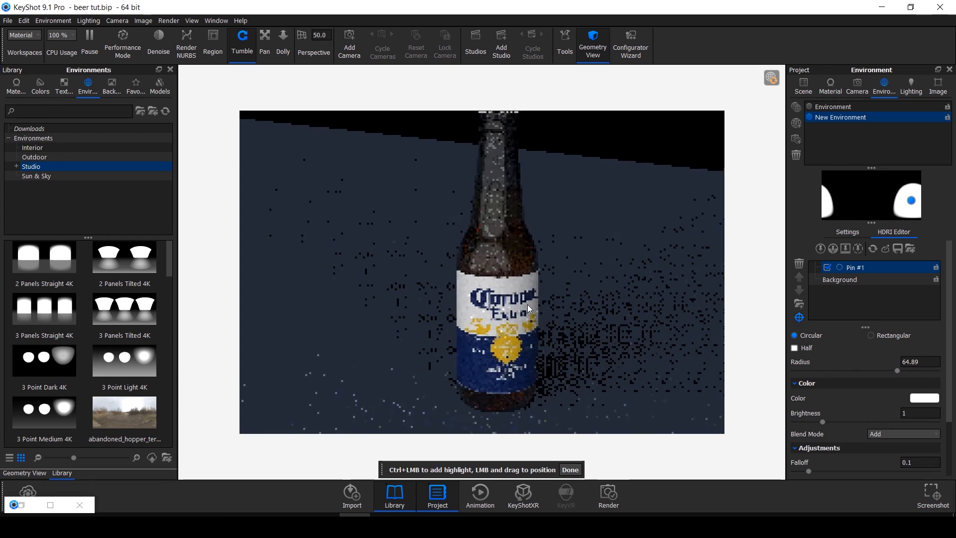
# - Make the original environment using startup.hdr active again
pyautogui.click(828, 107)
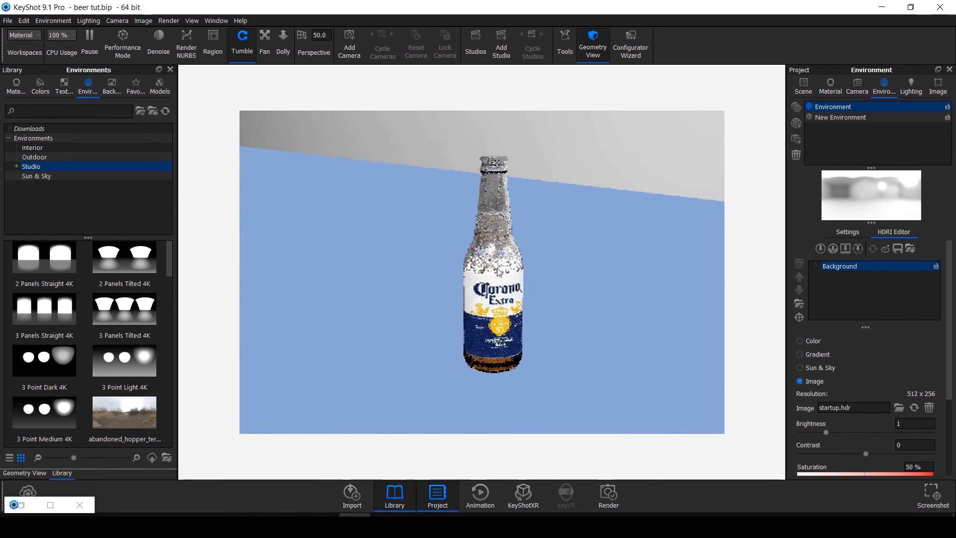
pyautogui.moveTo(497, 268); pyautogui.dragTo(497, 253)
pyautogui.scroll(1, 497, 253)
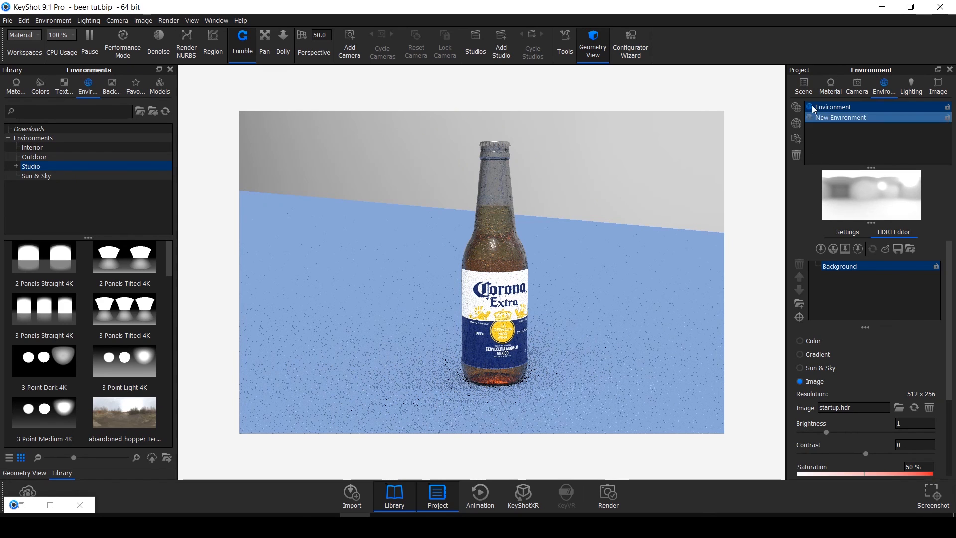
# - Duplicate the beer model and move the copy along X to about 390.57, beside the first bottle
pyautogui.click(803, 86)
pyautogui.click(855, 148)
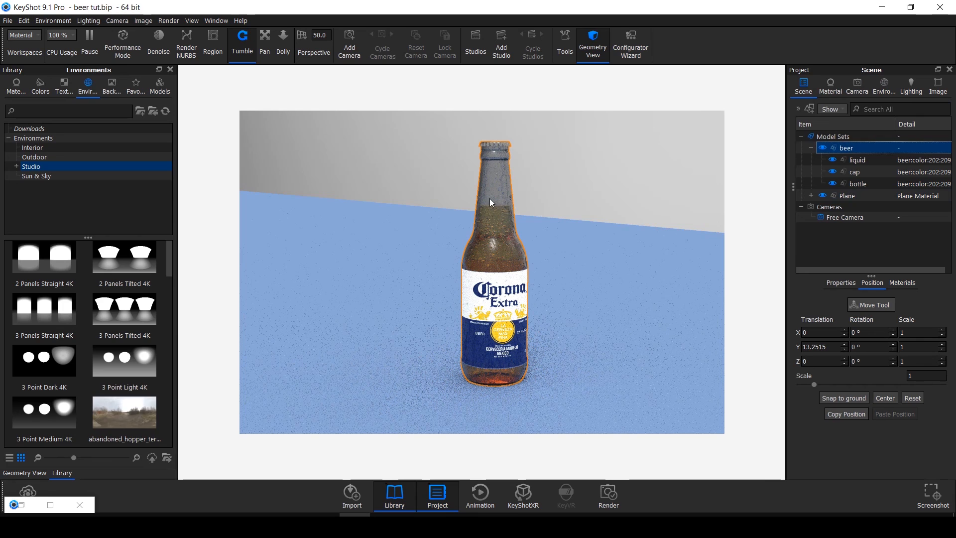
pyautogui.rightClick(848, 151)
pyautogui.click(848, 389)
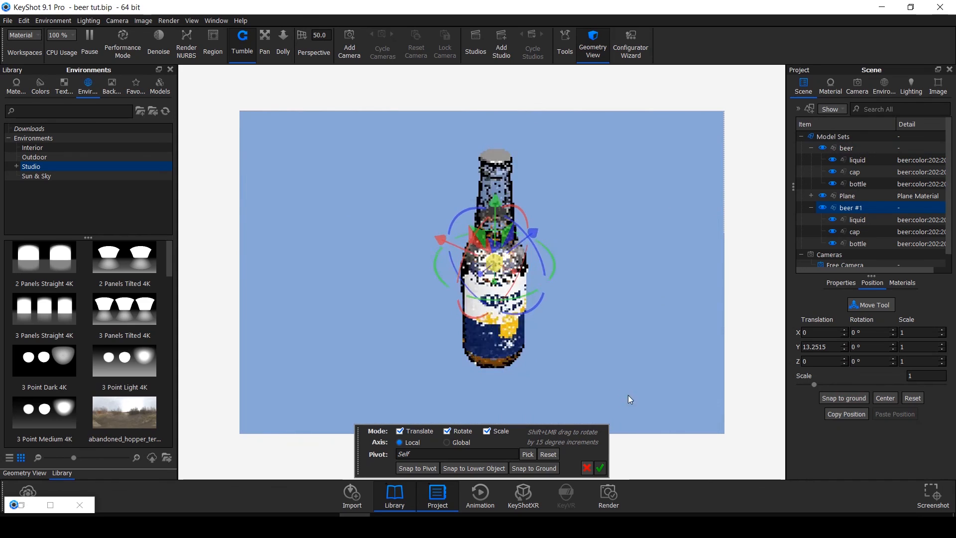
pyautogui.moveTo(434, 252); pyautogui.dragTo(339, 217)
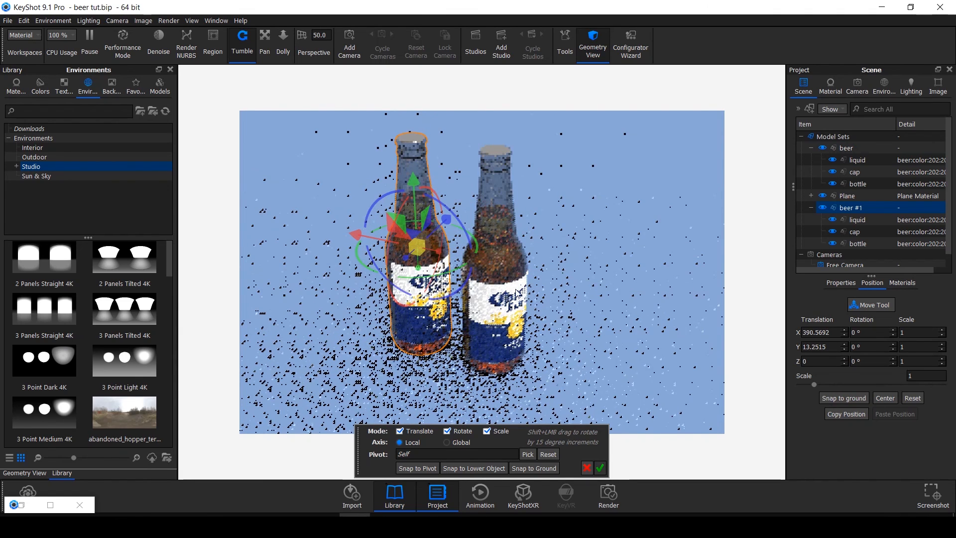
pyautogui.click(600, 468)
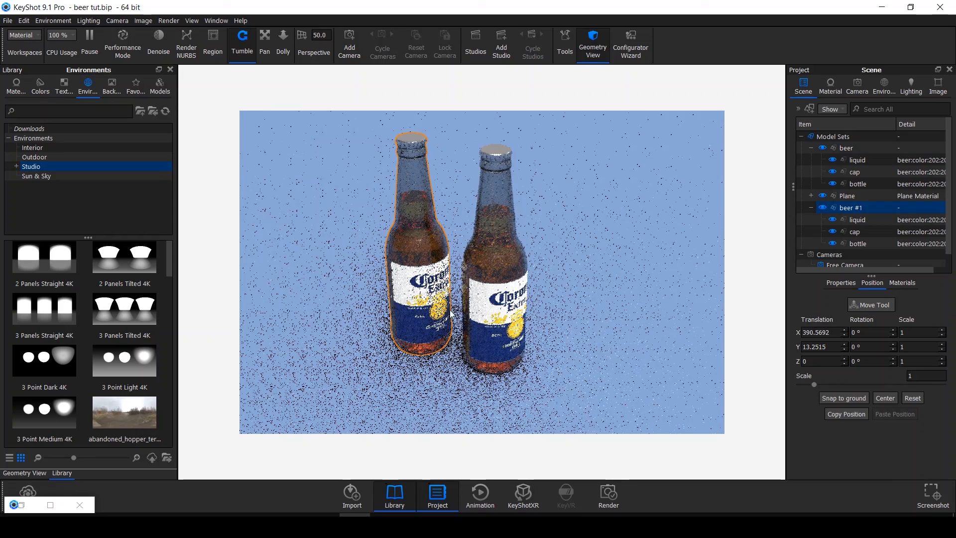
# - Select the copy's bottle part and compare the two bottles side by side from several angles
pyautogui.moveTo(451, 314); pyautogui.dragTo(446, 238)
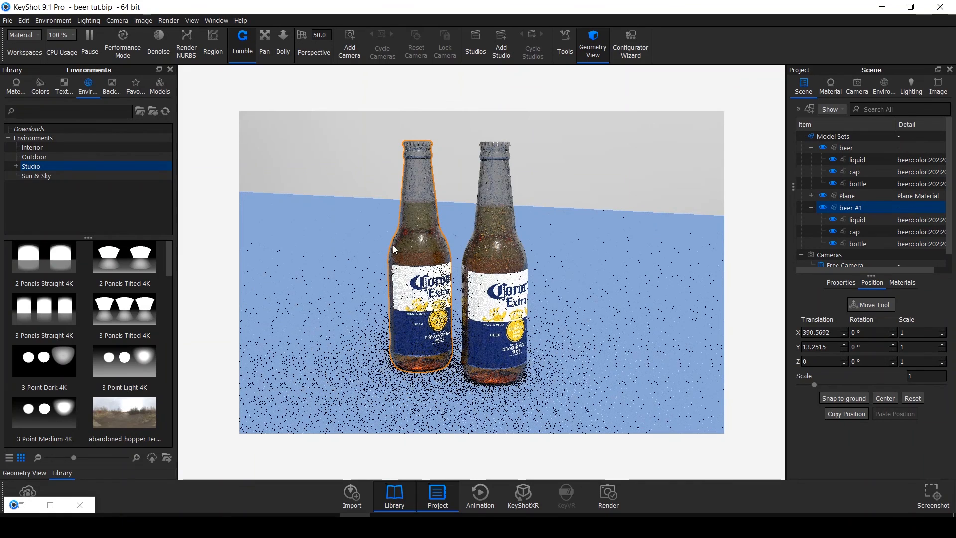
pyautogui.click(428, 263)
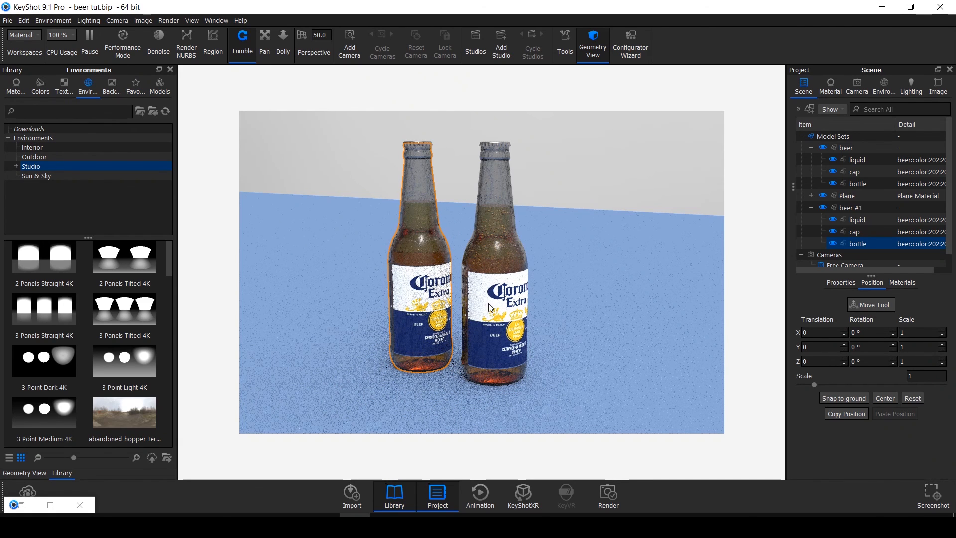
pyautogui.moveTo(503, 294); pyautogui.dragTo(506, 317)
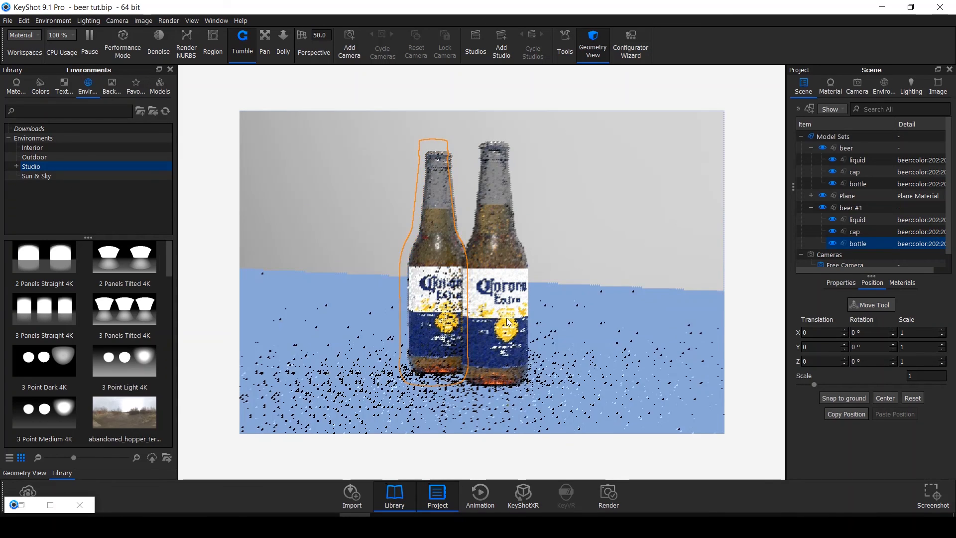
pyautogui.scroll(3, 462, 301)
pyautogui.moveTo(373, 270); pyautogui.dragTo(394, 276)
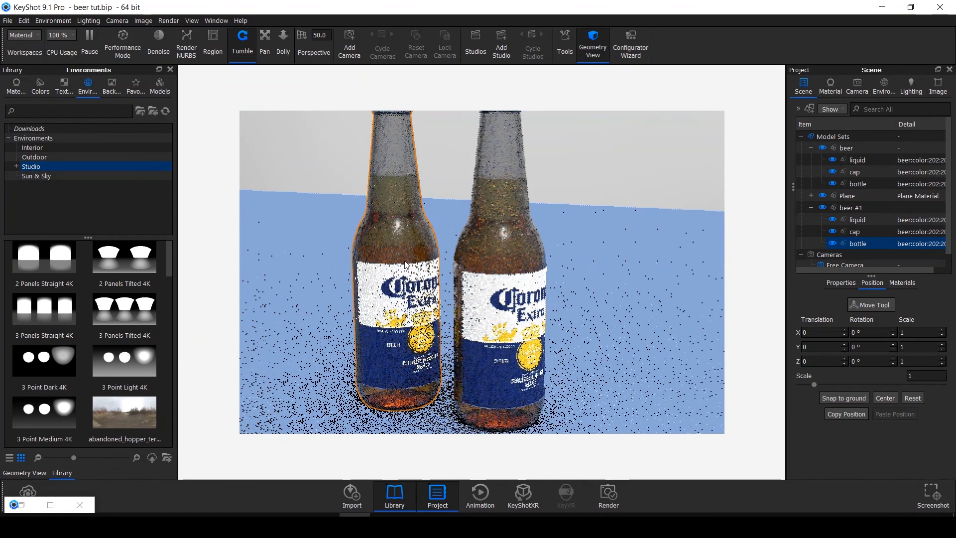
pyautogui.rightClick(404, 268)
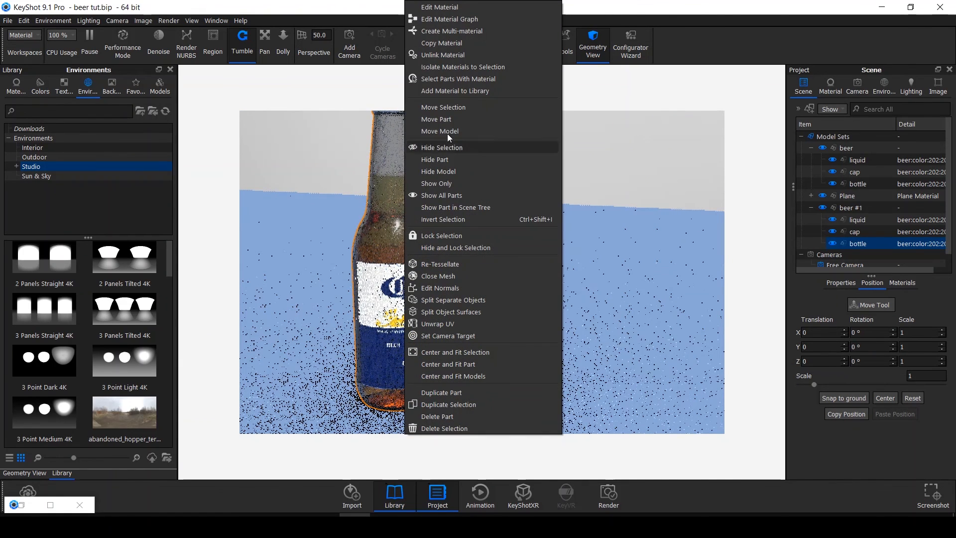
pyautogui.click(394, 210)
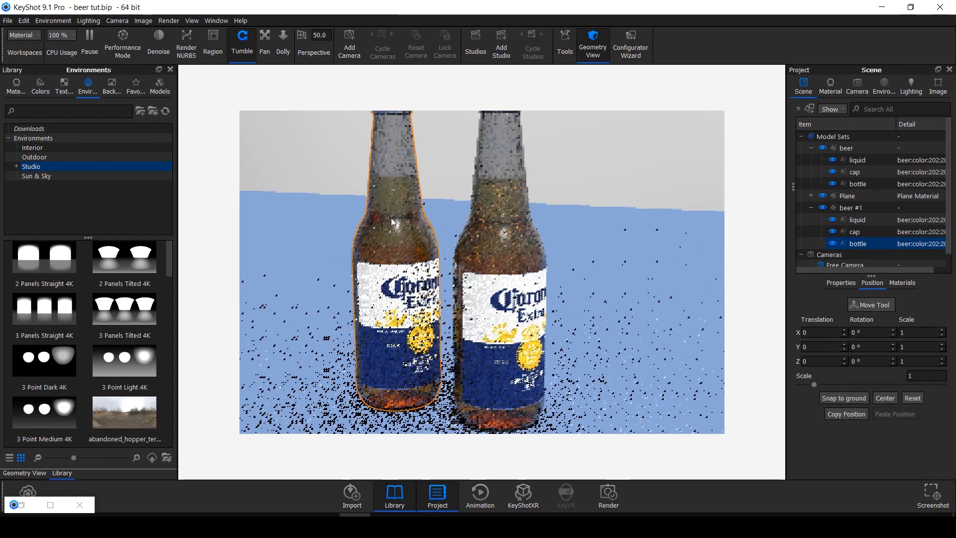